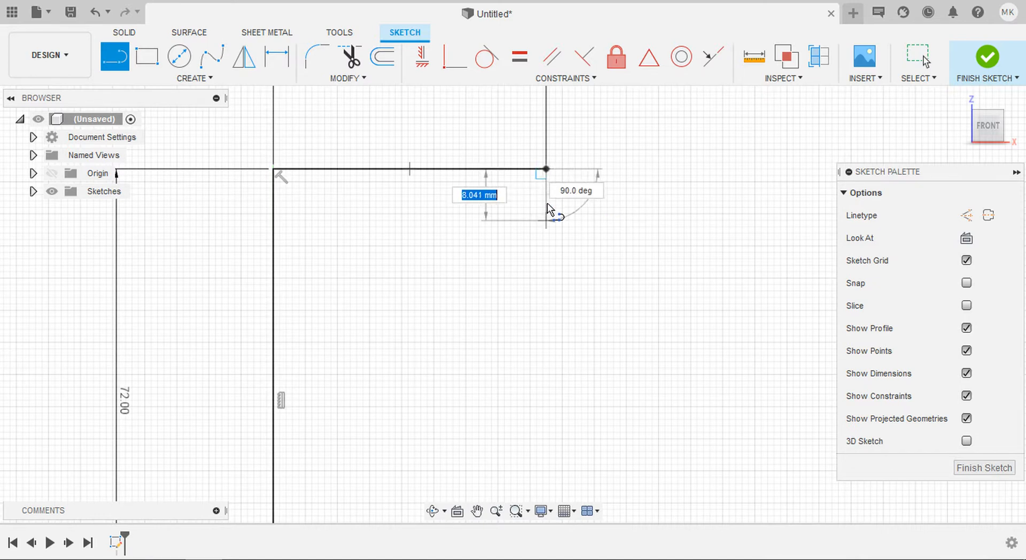
Step: Draw the outer edge about 8.8 mm down from the upper corner and continue into a first rectangular groove about 4.8 mm deep
{"action": "scroll", "coordinate": [549, 209], "scroll_direction": "up", "scroll_amount": 1}
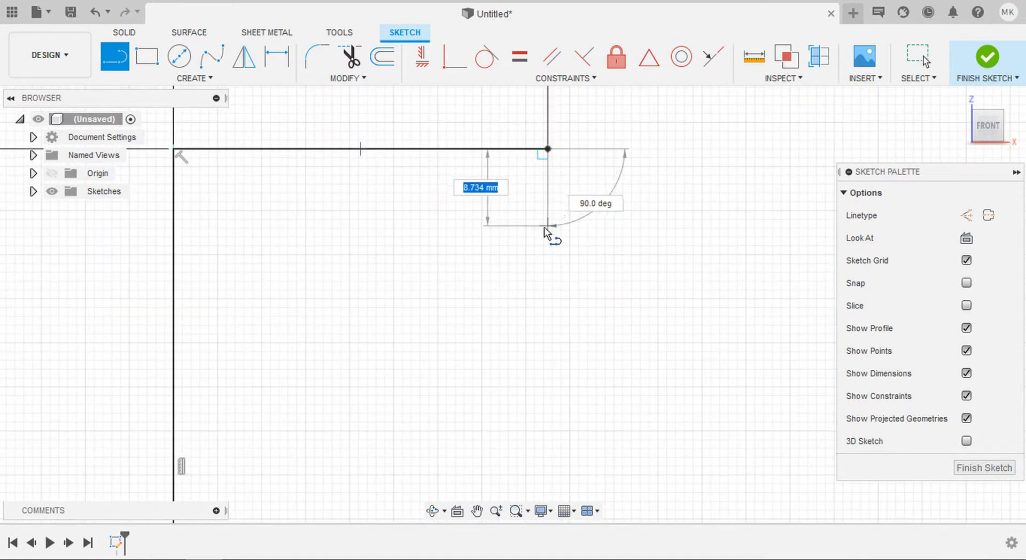
{"action": "left_click", "coordinate": [548, 227]}
{"action": "left_click", "coordinate": [505, 230]}
{"action": "scroll", "coordinate": [505, 262], "scroll_direction": "up", "scroll_amount": 2}
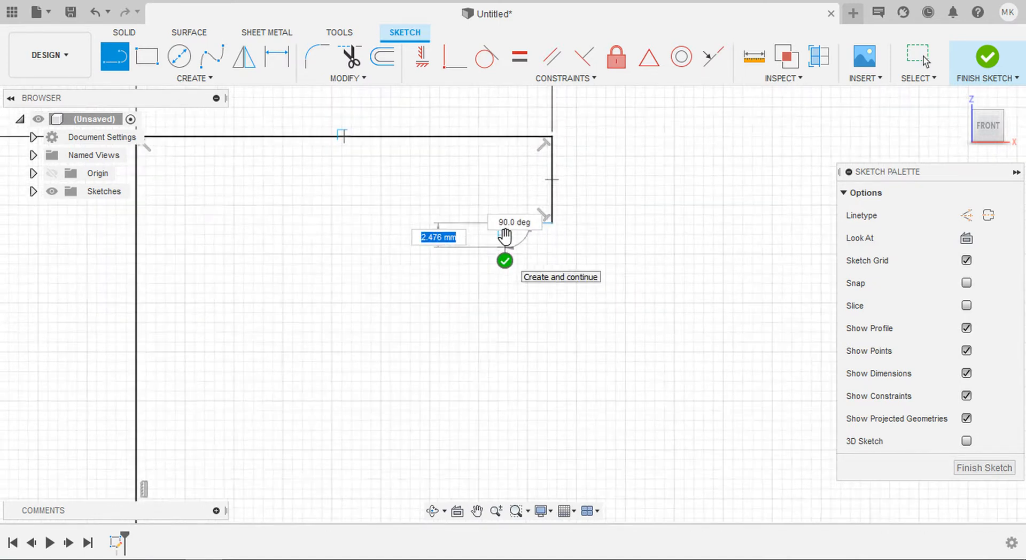
{"action": "left_click", "coordinate": [505, 257]}
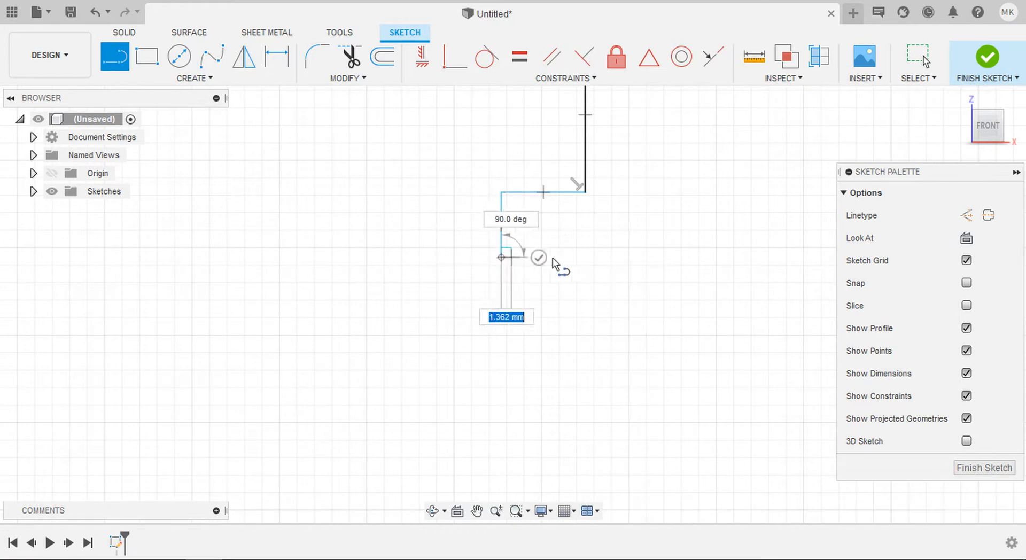
{"action": "left_click", "coordinate": [587, 262]}
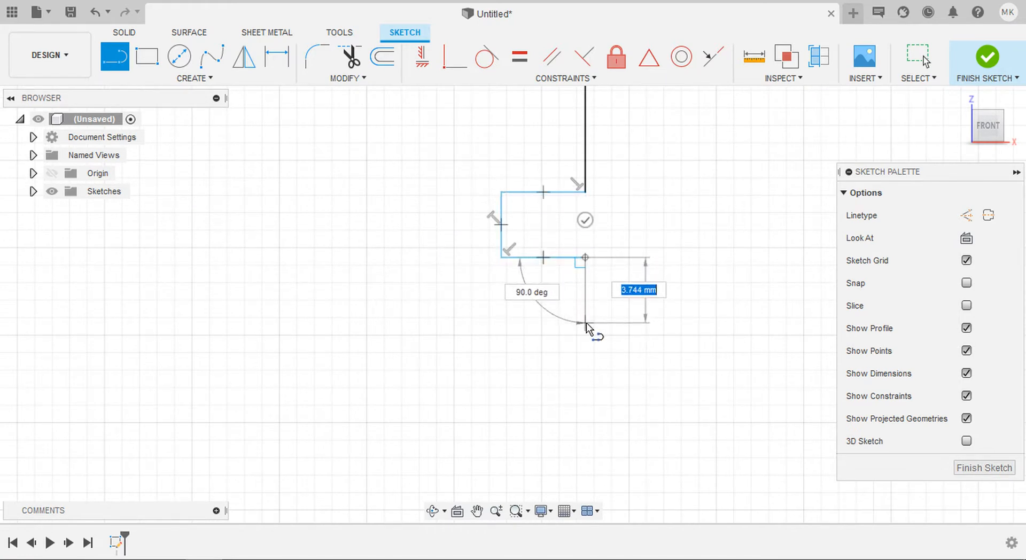
Step: Continue the outline with a land about 3.7 mm high and a second groove about 4.6 mm wide and 4.8 mm deep
{"action": "left_click", "coordinate": [587, 324]}
{"action": "left_click", "coordinate": [505, 325]}
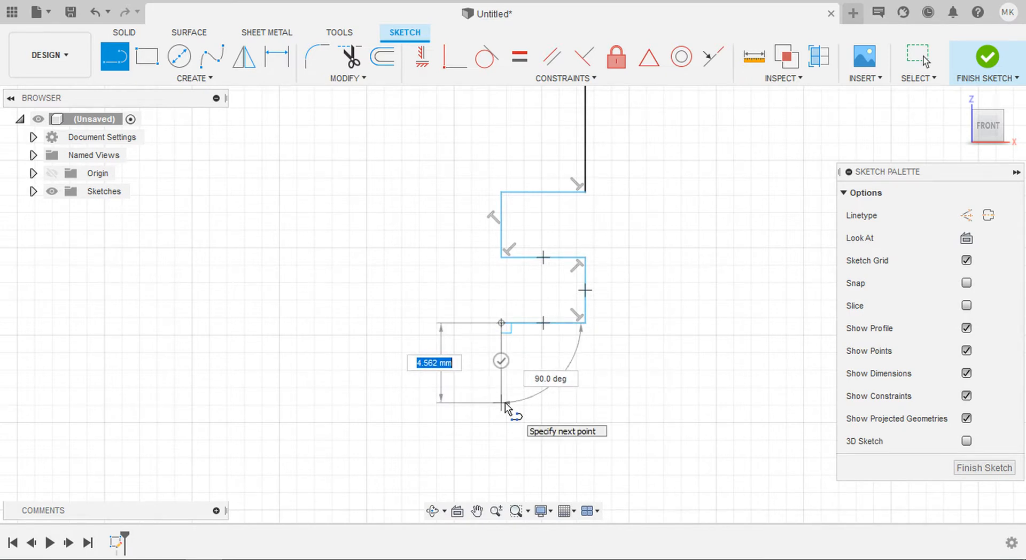
{"action": "left_click", "coordinate": [505, 406]}
{"action": "middle_click_drag", "start_coordinate": [594, 414], "coordinate": [538, 378]}
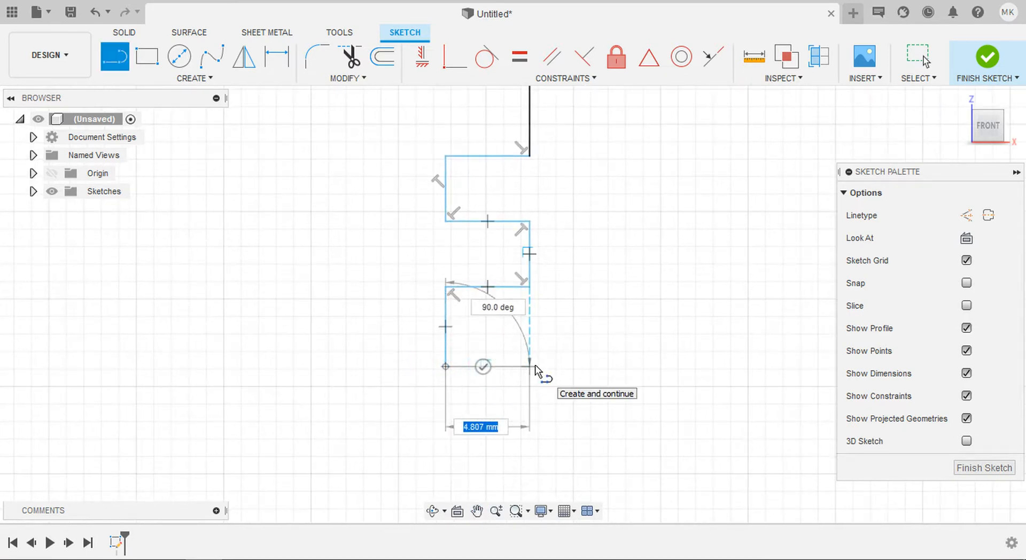
{"action": "left_click", "coordinate": [535, 369]}
Step: Add the second land between grooves and a third groove about 4.2 mm wide, matching the depth of the grooves above
{"action": "middle_click_drag", "start_coordinate": [541, 456], "coordinate": [524, 396]}
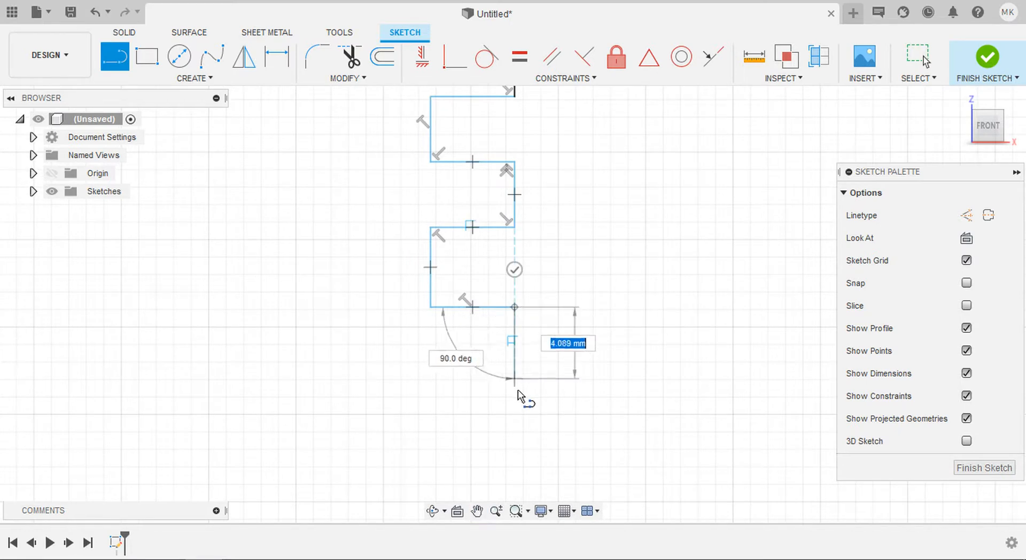
{"action": "left_click", "coordinate": [518, 390]}
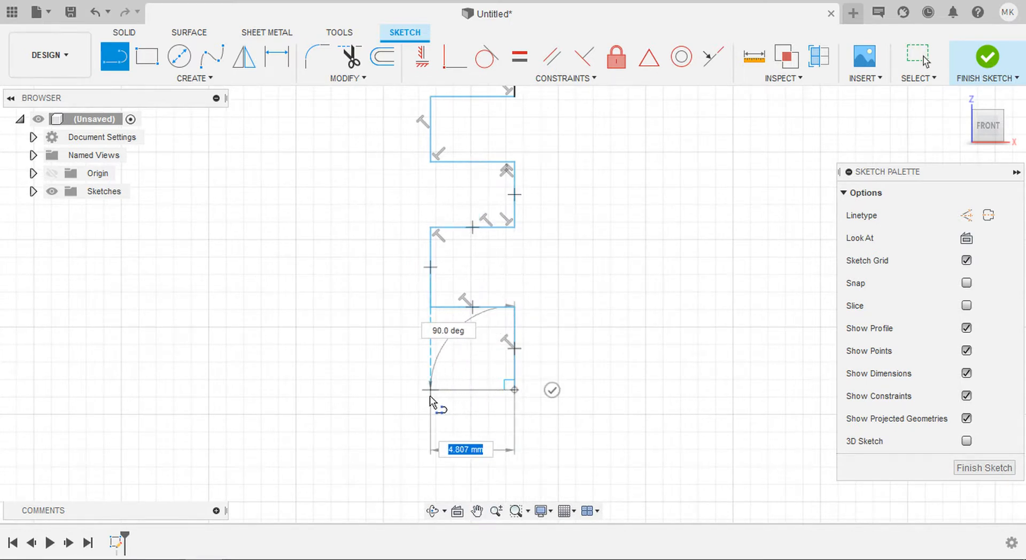
{"action": "left_click", "coordinate": [431, 391]}
{"action": "left_click", "coordinate": [432, 463]}
{"action": "scroll", "coordinate": [434, 463], "scroll_direction": "up", "scroll_amount": 1}
{"action": "middle_click_drag", "start_coordinate": [451, 462], "coordinate": [439, 334]}
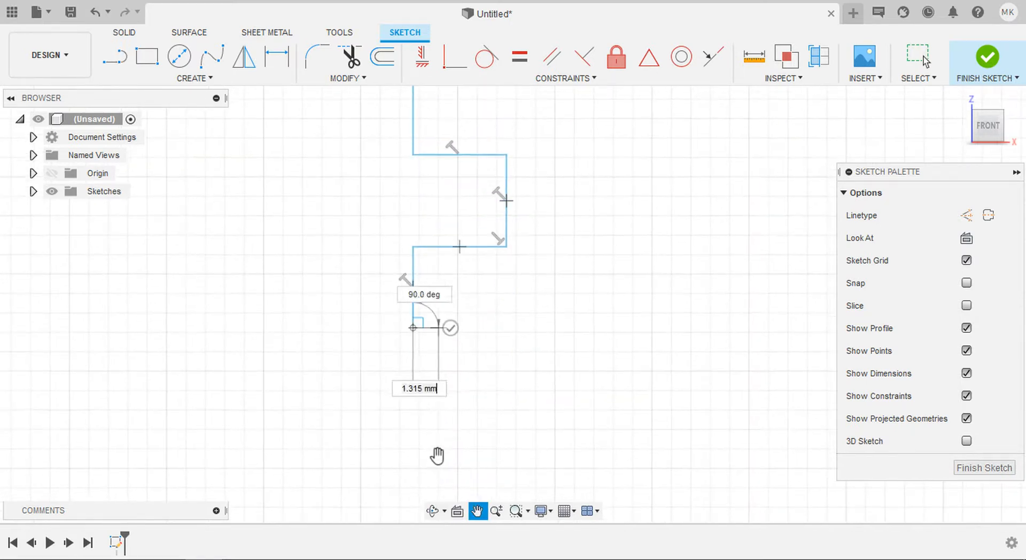
{"action": "left_click", "coordinate": [511, 329]}
Step: Close the profile with a vertical line down to the horizontal axis and a line back to the origin
{"action": "scroll", "coordinate": [513, 334], "scroll_direction": "down", "scroll_amount": 3}
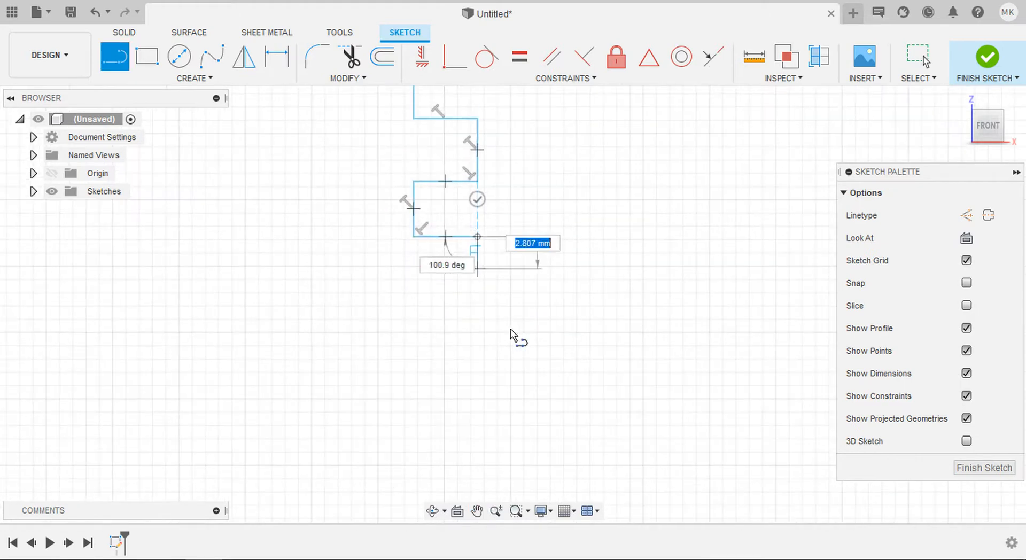
{"action": "mouse_move", "coordinate": [518, 339]}
{"action": "middle_mouse_down"}
{"action": "mouse_move", "coordinate": [510, 329]}
{"action": "mouse_move", "coordinate": [514, 360]}
{"action": "middle_mouse_up"}
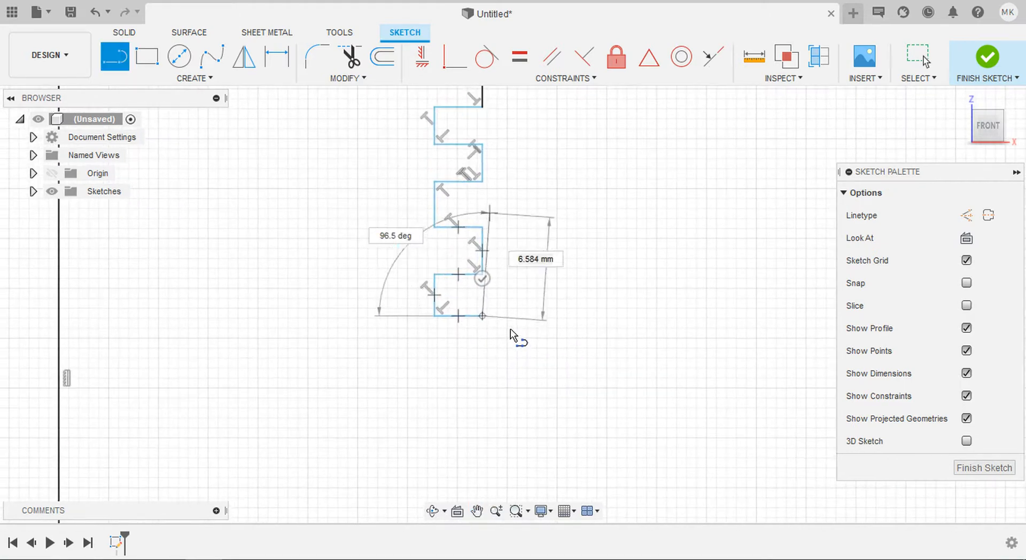
{"action": "middle_click_drag", "start_coordinate": [515, 412], "coordinate": [497, 291]}
{"action": "scroll", "coordinate": [486, 297], "scroll_direction": "down", "scroll_amount": 4}
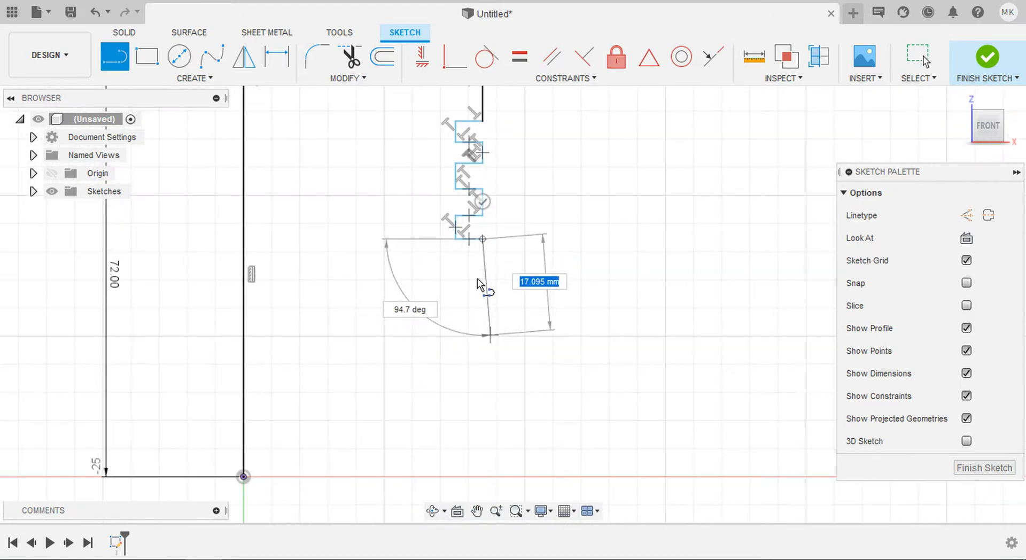
{"action": "middle_click_drag", "start_coordinate": [487, 336], "coordinate": [477, 278]}
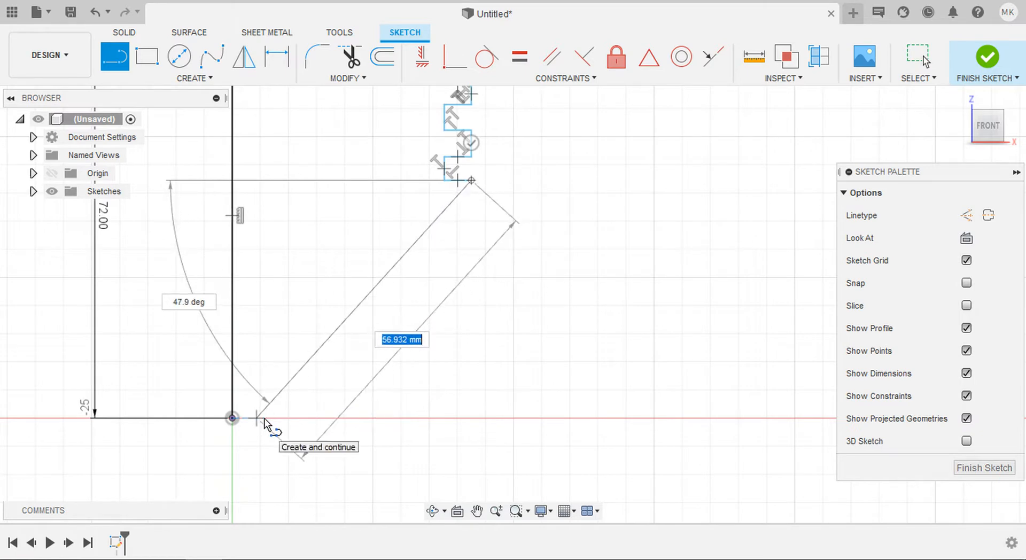
{"action": "left_click", "coordinate": [449, 422]}
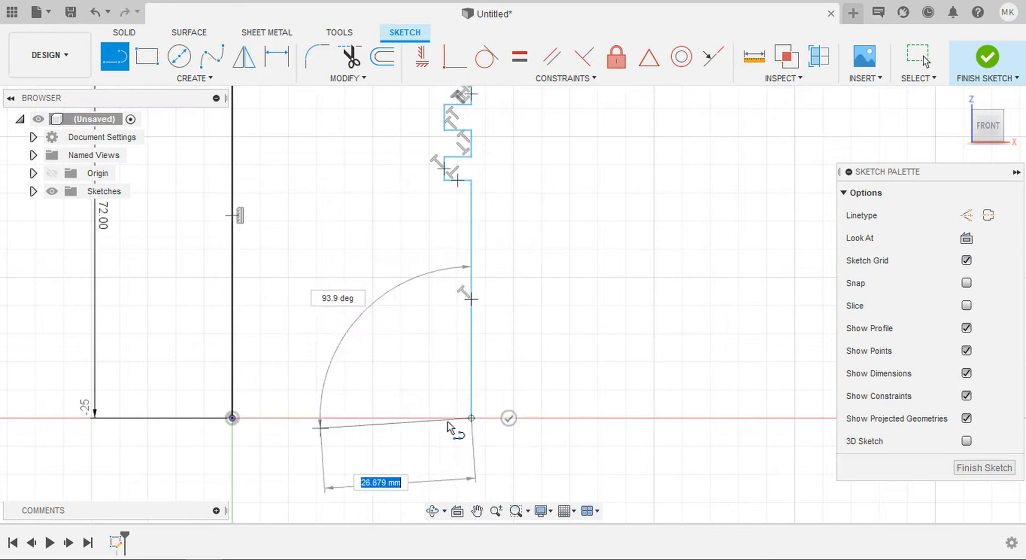
{"action": "left_click", "coordinate": [232, 419]}
{"action": "middle_click_drag", "start_coordinate": [392, 305], "coordinate": [402, 353]}
{"action": "scroll", "coordinate": [403, 359], "scroll_direction": "down", "scroll_amount": 2}
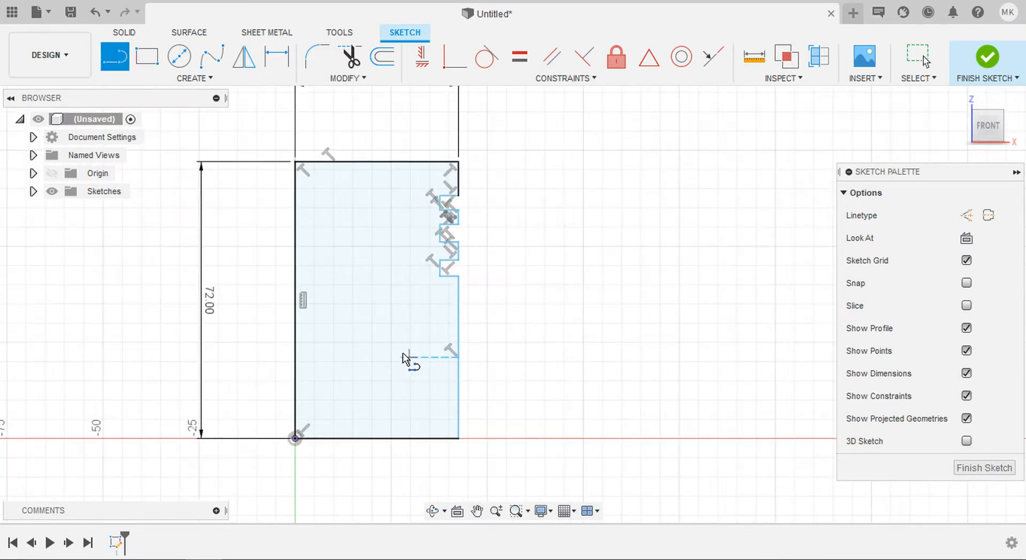
{"action": "key", "text": "Escape"}
Step: Dimension the outer edge above the first groove to 9 mm
{"action": "scroll", "coordinate": [439, 193], "scroll_direction": "up", "scroll_amount": 4}
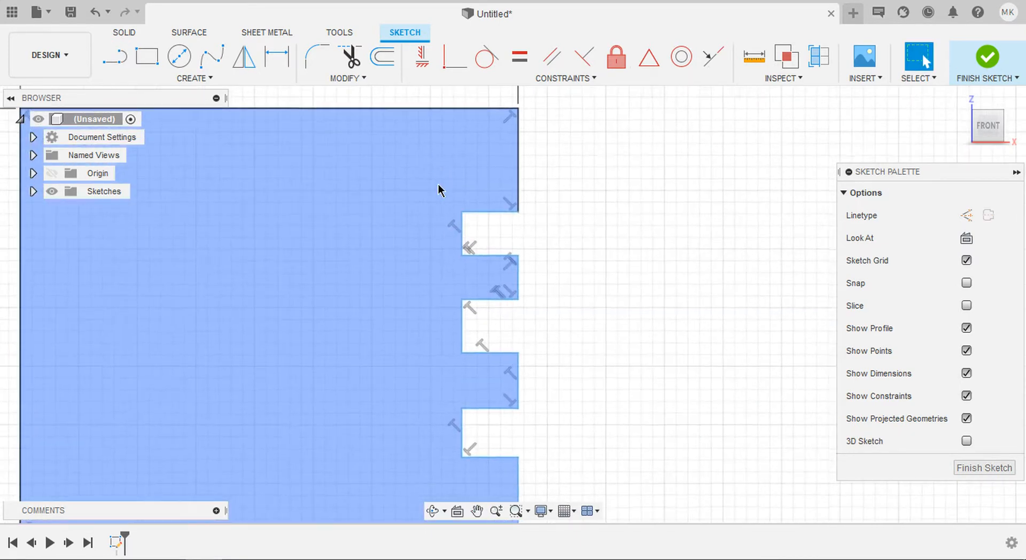
{"action": "scroll", "coordinate": [438, 192], "scroll_direction": "down", "scroll_amount": 2}
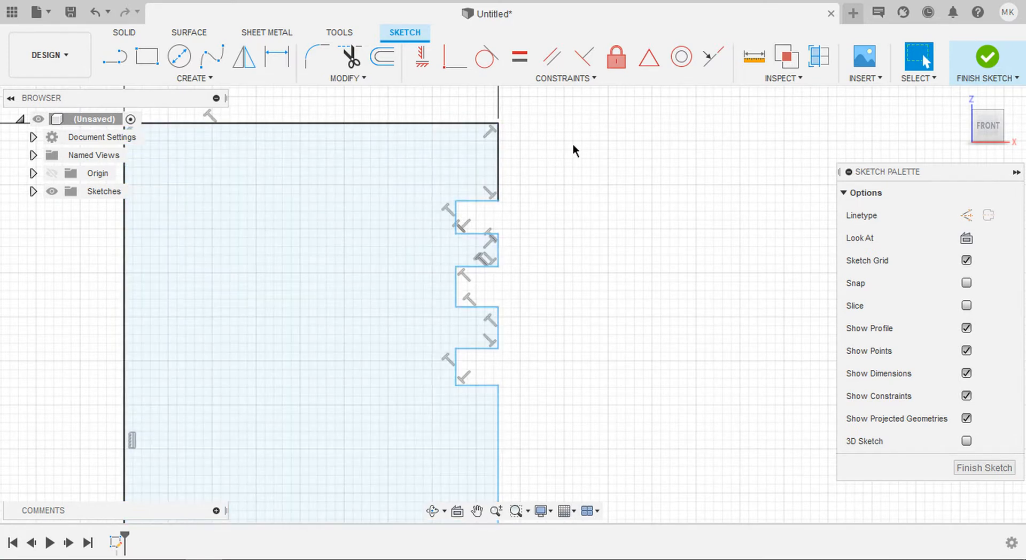
{"action": "key", "text": "d"}
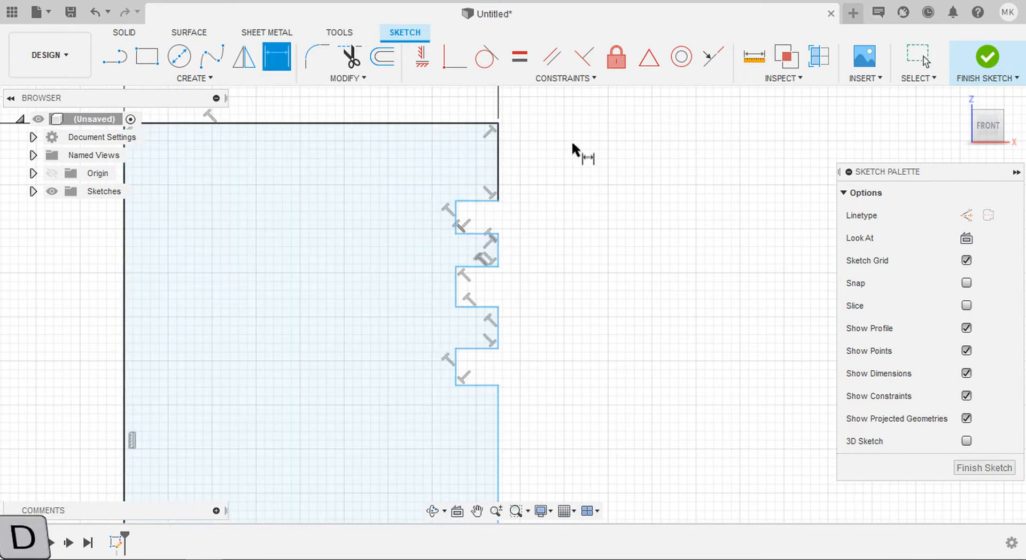
{"action": "left_click", "coordinate": [498, 156]}
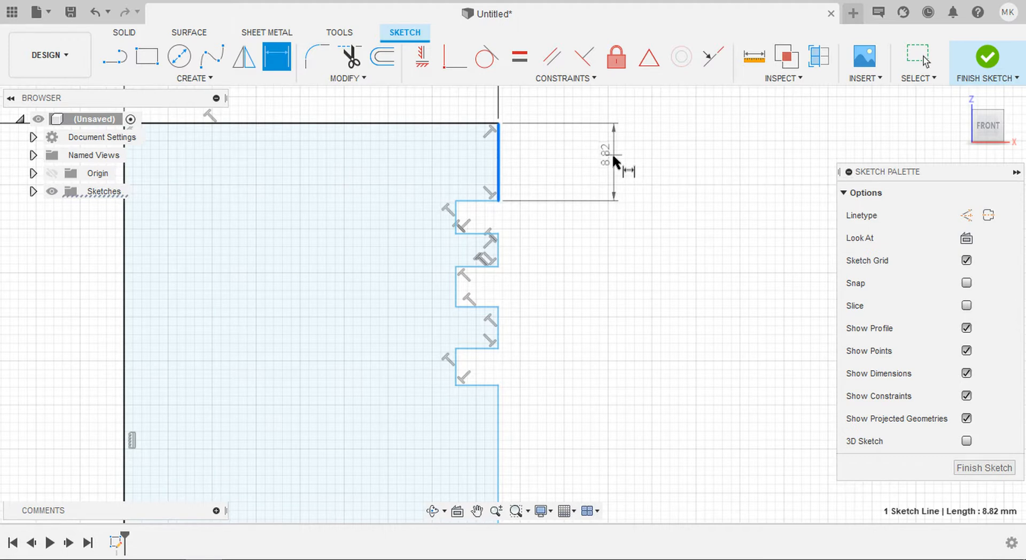
{"action": "left_click", "coordinate": [613, 155]}
{"action": "key", "text": "Return"}
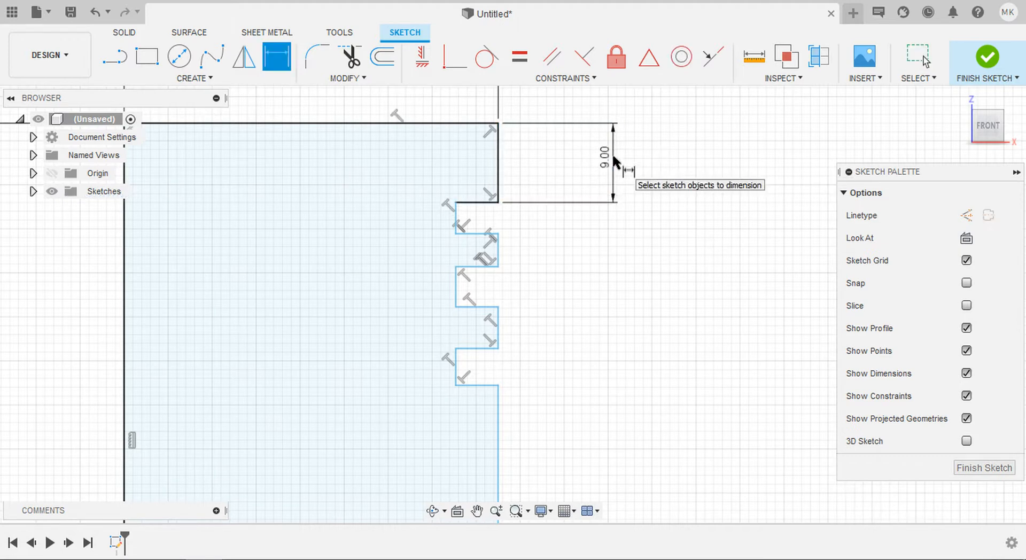
Step: Dimension the first groove's width to 2.2 mm
{"action": "scroll", "coordinate": [474, 185], "scroll_direction": "up", "scroll_amount": 2}
{"action": "scroll", "coordinate": [473, 178], "scroll_direction": "up", "scroll_amount": 2}
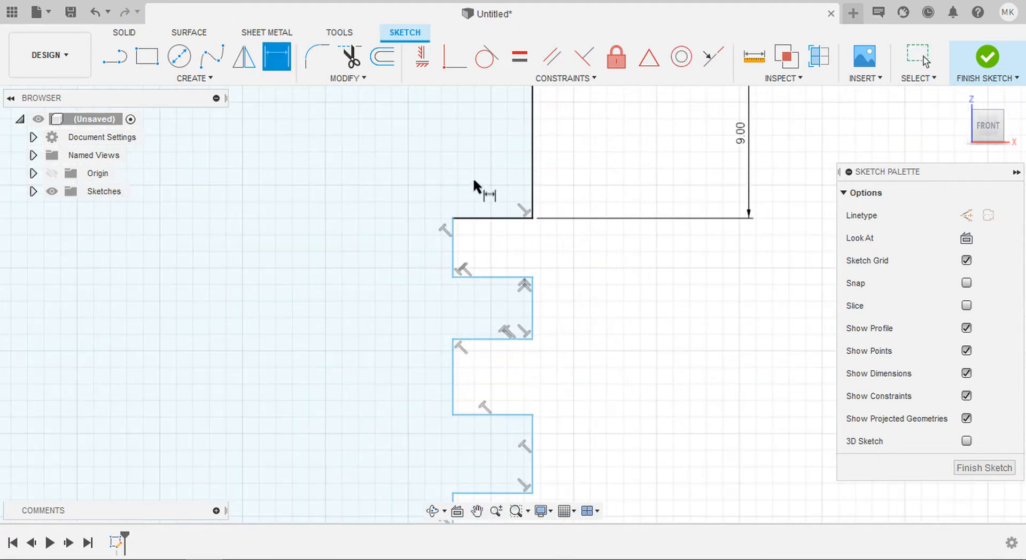
{"action": "left_click", "coordinate": [451, 247]}
{"action": "left_click", "coordinate": [380, 243]}
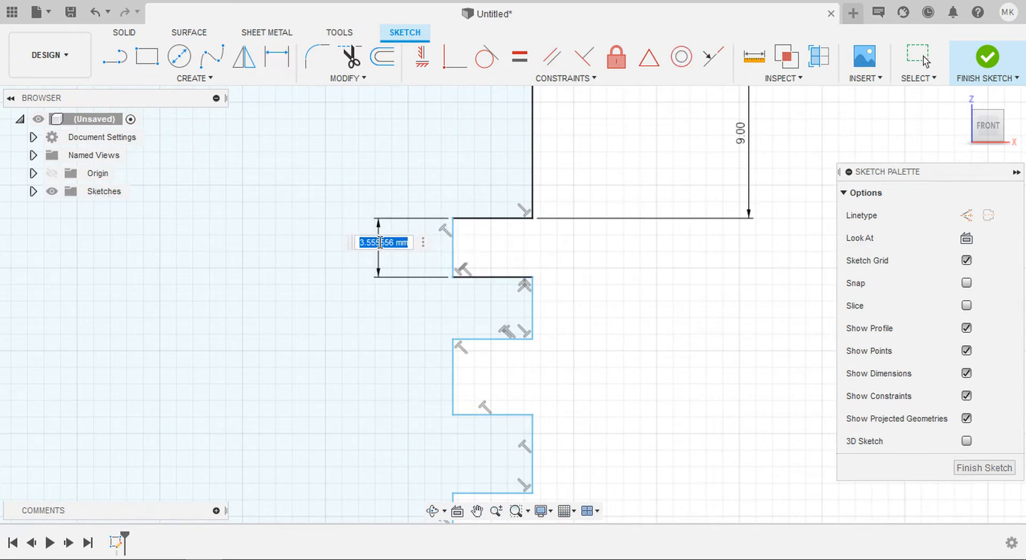
{"action": "type", "text": "2.2"}
{"action": "key", "text": "Return"}
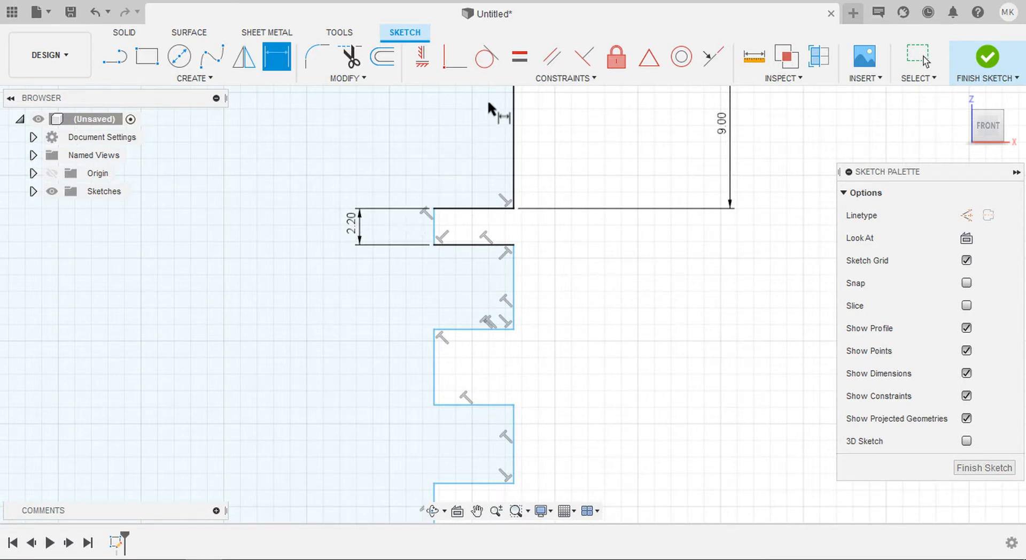
Step: Apply an Equal constraint between the inner edges of the first and second grooves
{"action": "left_click", "coordinate": [524, 62]}
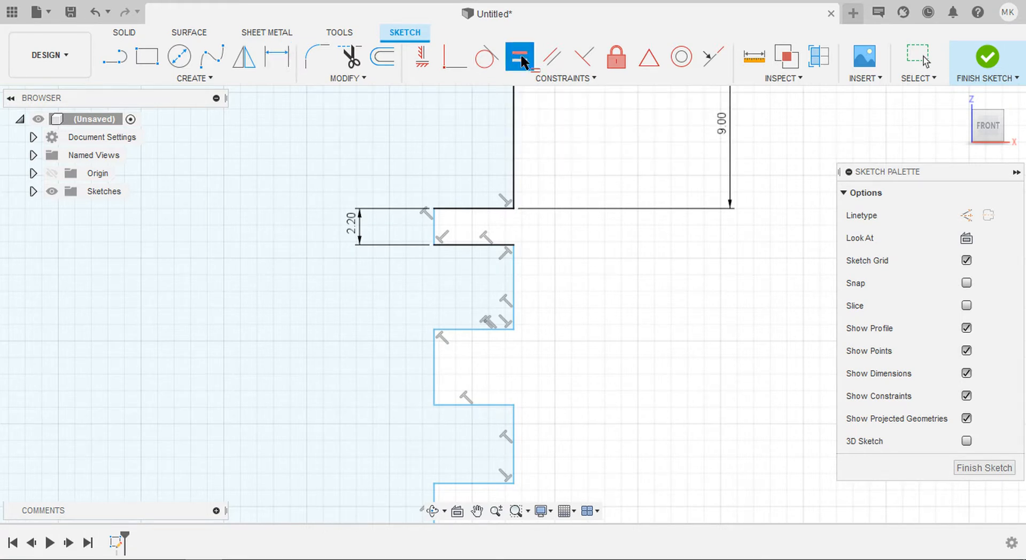
{"action": "left_click", "coordinate": [433, 221]}
{"action": "left_click", "coordinate": [433, 349]}
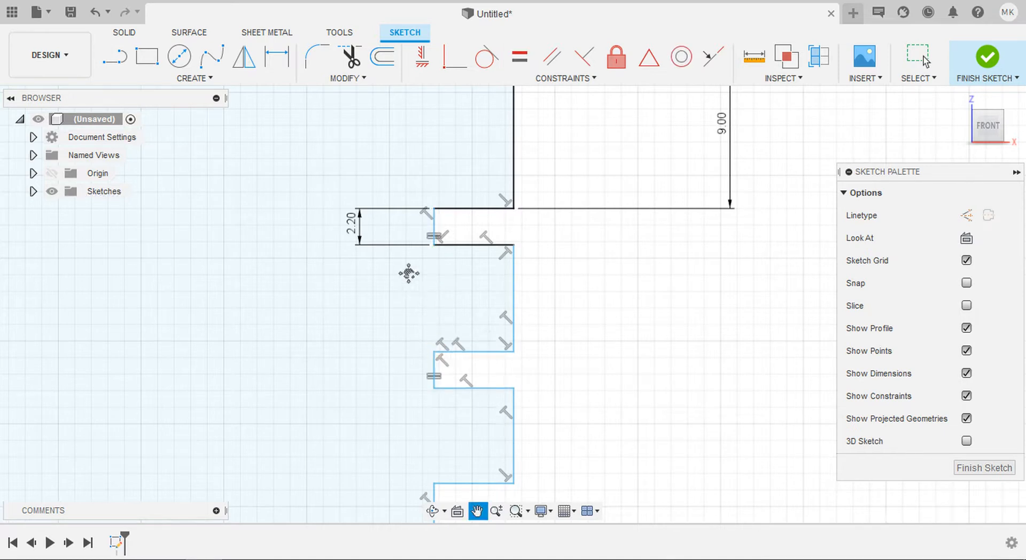
Step: Dimension the third groove's width to 3 mm
{"action": "scroll", "coordinate": [408, 270], "scroll_direction": "down", "scroll_amount": 2}
{"action": "middle_click_drag", "start_coordinate": [401, 244], "coordinate": [401, 245]}
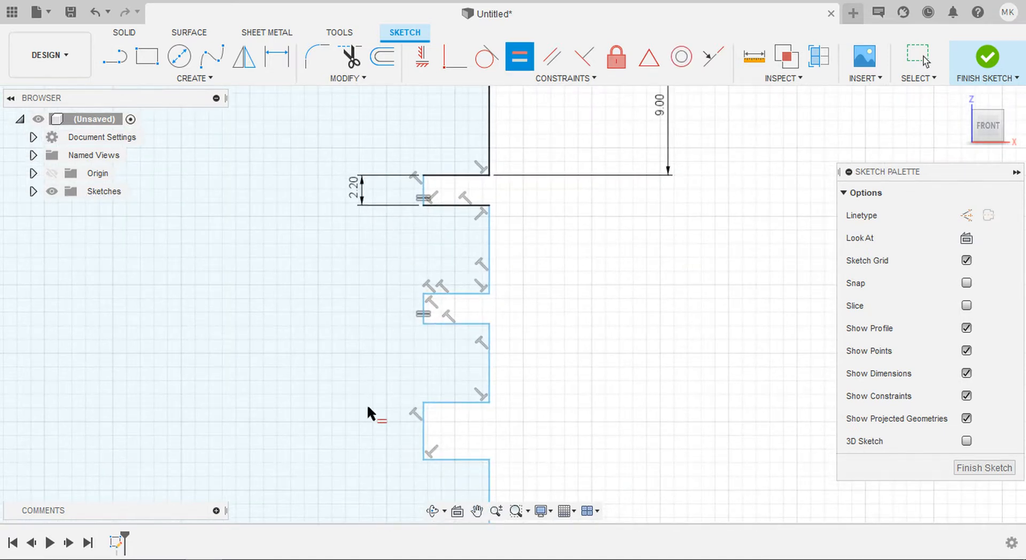
{"action": "key", "text": "d"}
{"action": "left_click", "coordinate": [421, 419]}
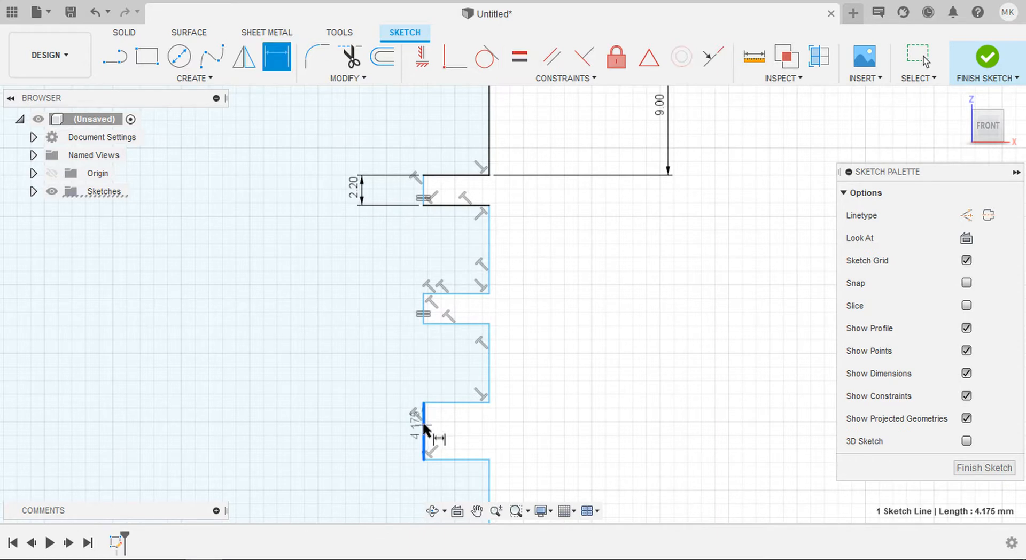
{"action": "left_click", "coordinate": [367, 431]}
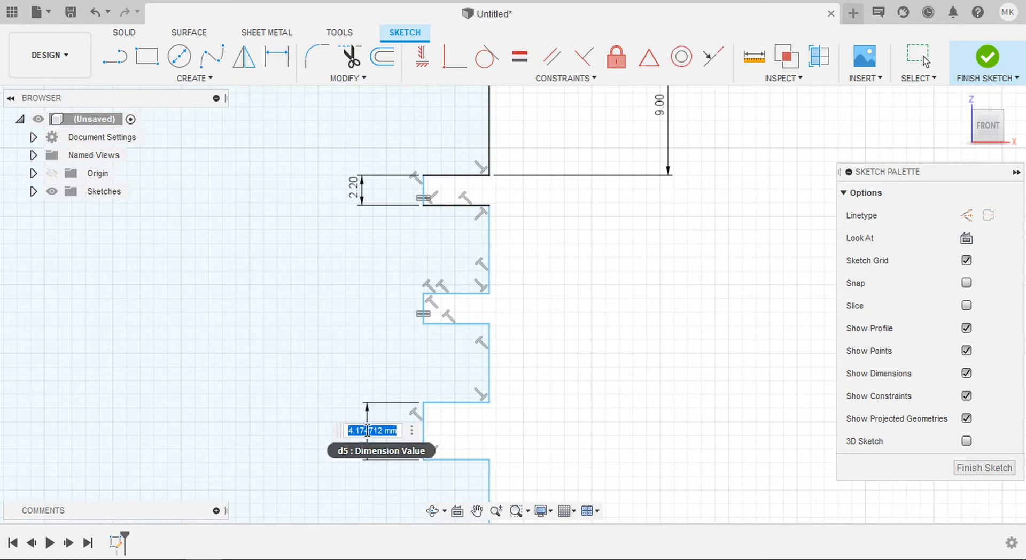
{"action": "type", "text": "3"}
{"action": "key", "text": "Return"}
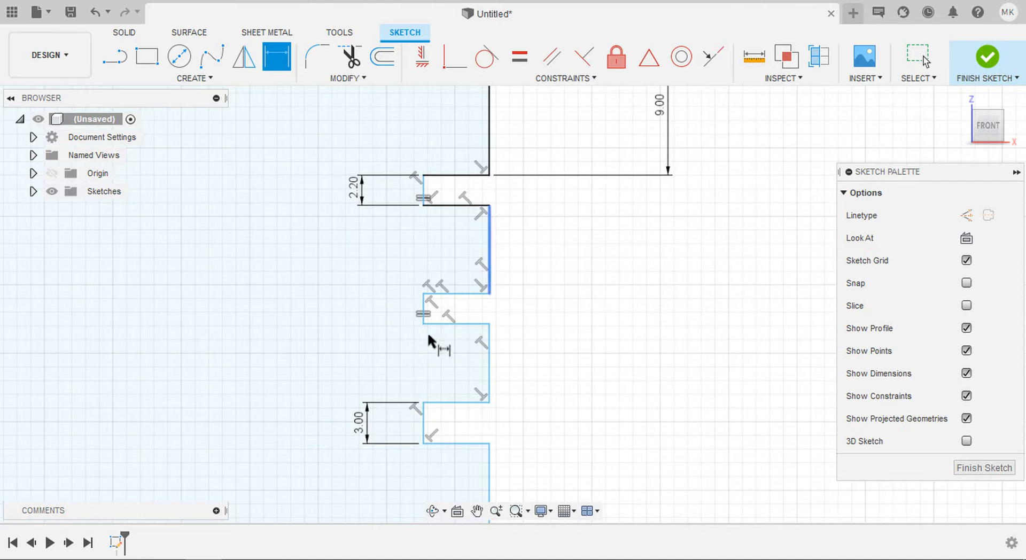
Step: Dimension the land between the first and second grooves to 6 mm
{"action": "left_click", "coordinate": [489, 241]}
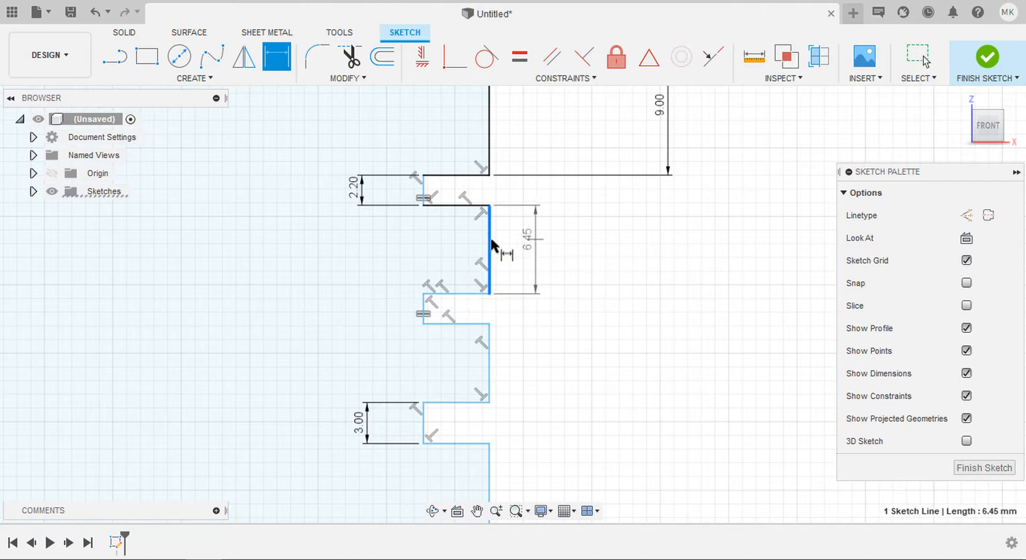
{"action": "left_click", "coordinate": [667, 229]}
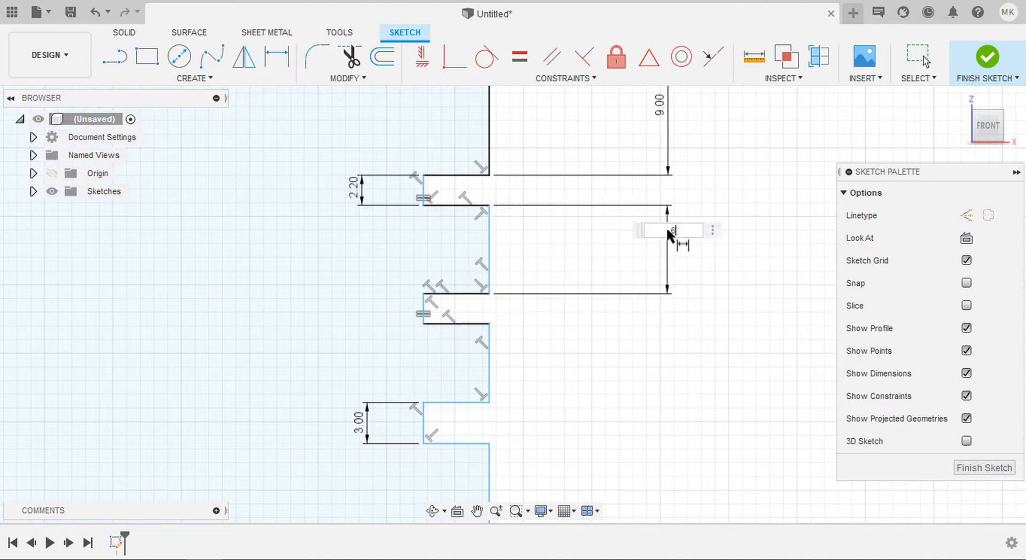
{"action": "key", "text": "Return"}
Step: Make the land between the second and third grooves equal in length to the 6 mm land
{"action": "middle_click_drag", "start_coordinate": [666, 226], "coordinate": [645, 201]}
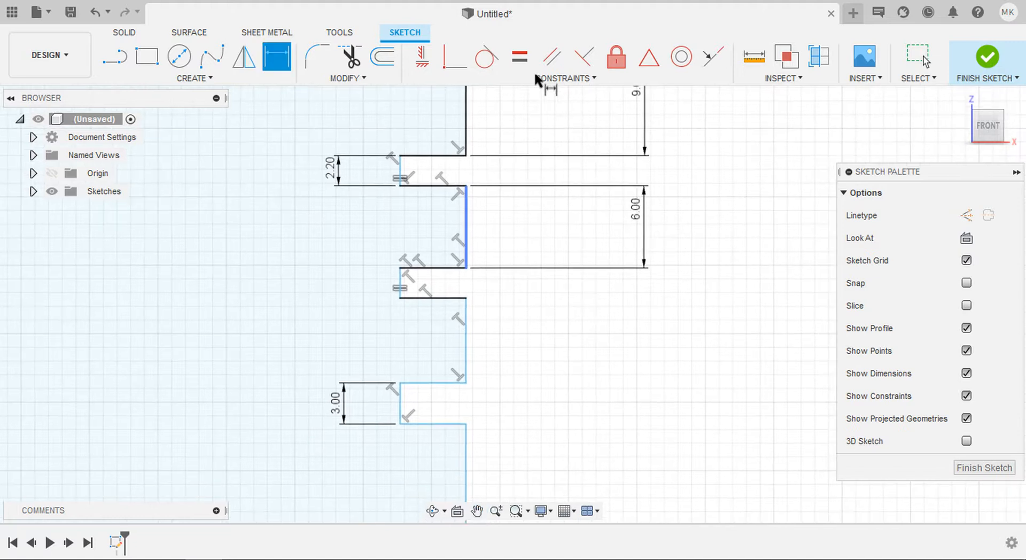
{"action": "left_click", "coordinate": [520, 57]}
{"action": "left_click", "coordinate": [466, 335]}
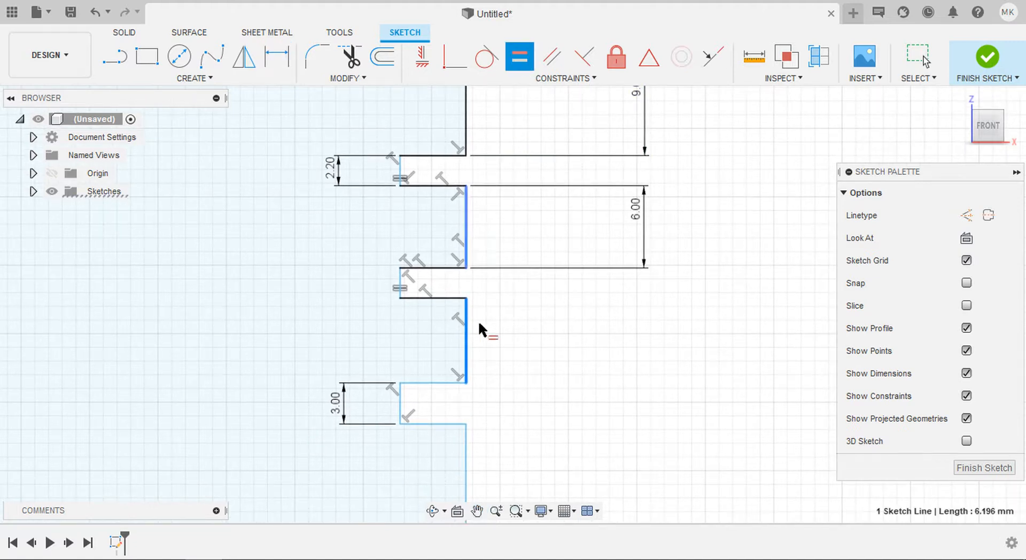
{"action": "left_click", "coordinate": [466, 217]}
{"action": "scroll", "coordinate": [472, 226], "scroll_direction": "down", "scroll_amount": 1}
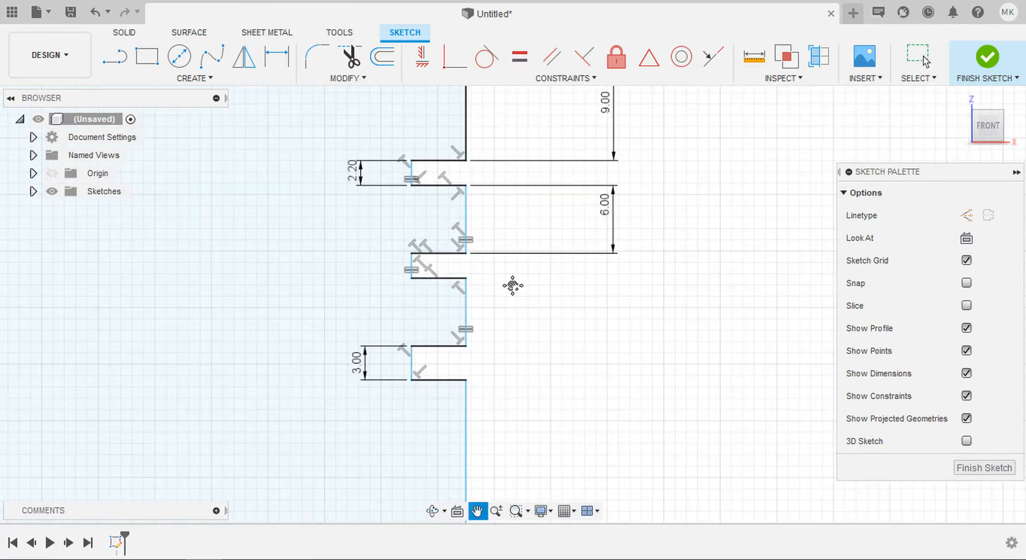
{"action": "middle_click_drag", "start_coordinate": [512, 285], "coordinate": [505, 279]}
{"action": "scroll", "coordinate": [512, 283], "scroll_direction": "down", "scroll_amount": 1}
{"action": "middle_click_drag", "start_coordinate": [442, 138], "coordinate": [441, 156]}
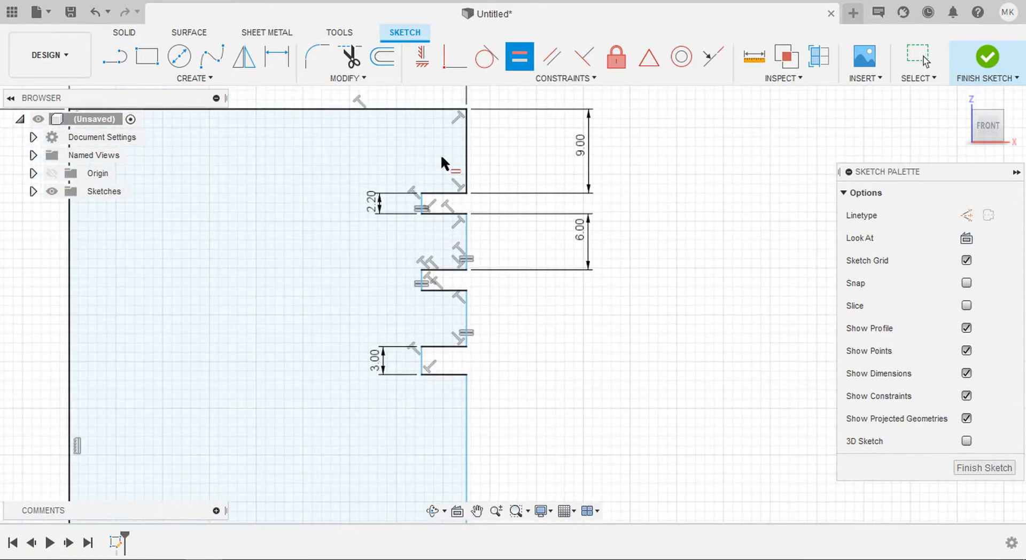
Step: Dimension the first groove's depth to 3.5 mm
{"action": "scroll", "coordinate": [441, 153], "scroll_direction": "up", "scroll_amount": 2}
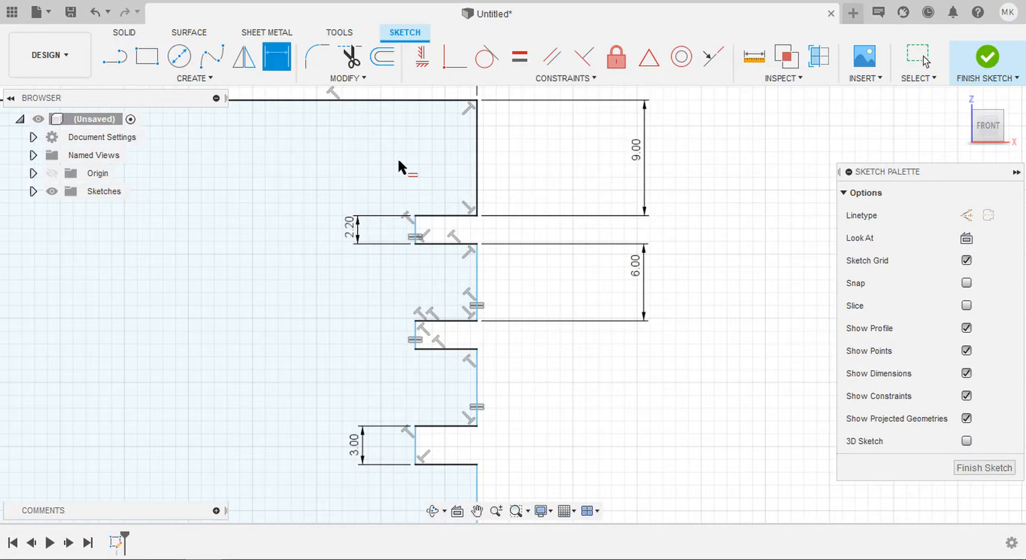
{"action": "left_click", "coordinate": [446, 215]}
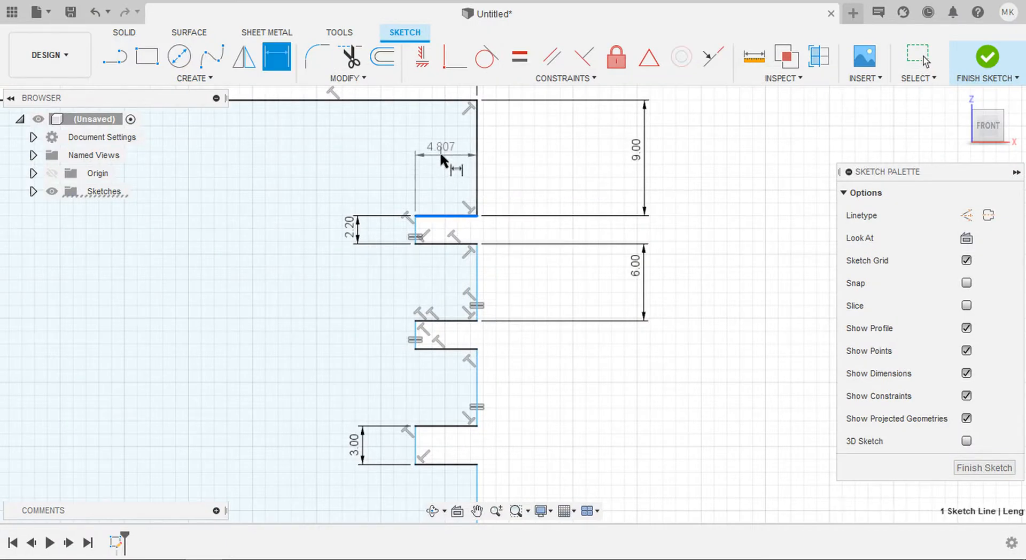
{"action": "left_click", "coordinate": [440, 153]}
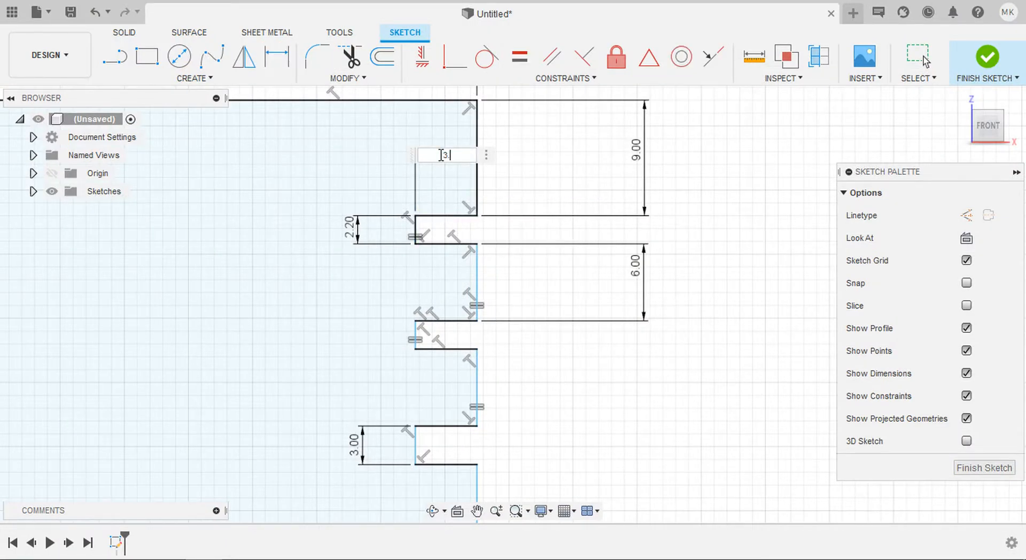
{"action": "key", "text": "Return"}
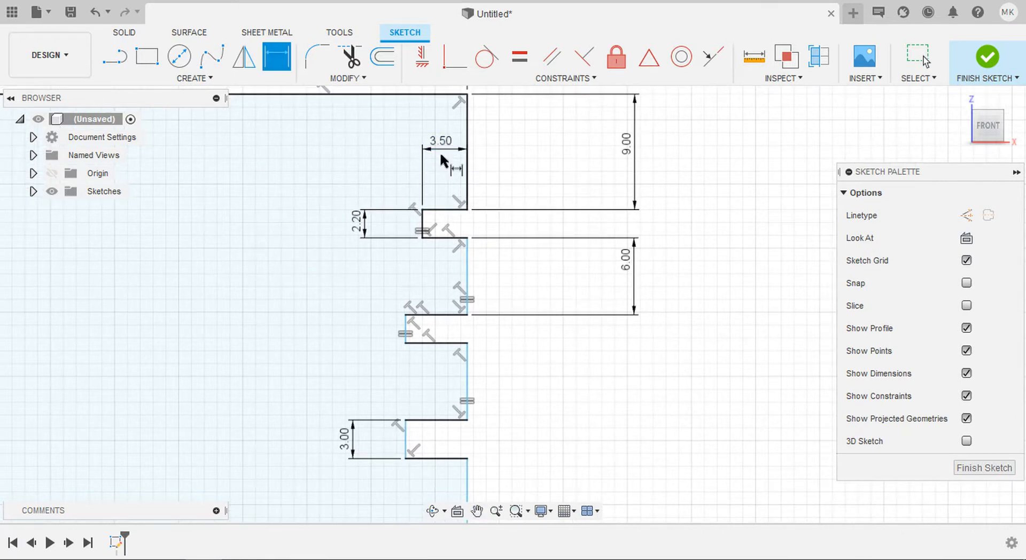
{"action": "key", "text": "Escape"}
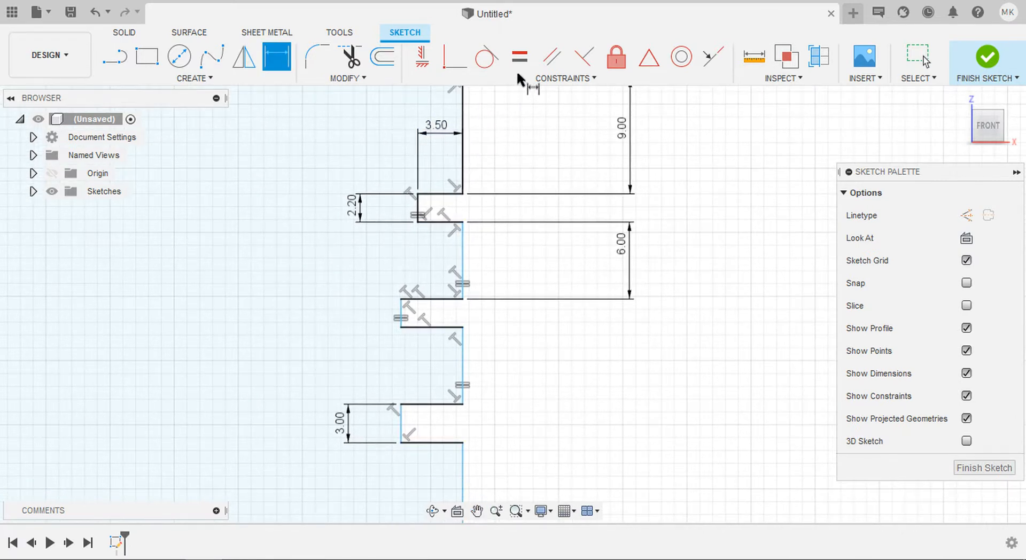
{"action": "key", "text": "Escape"}
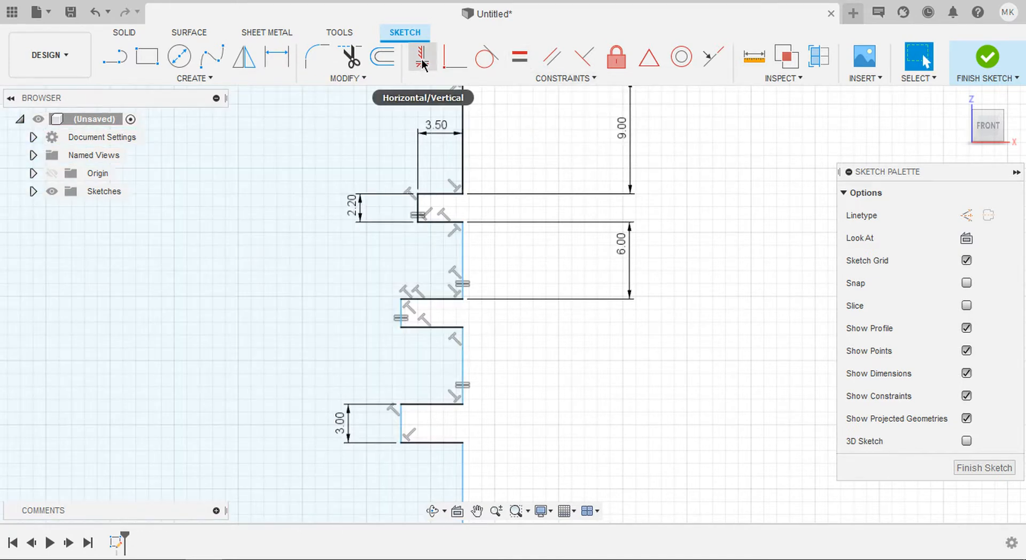
Step: Align the inner corners of all three grooves vertically with Horizontal/Vertical constraints so the grooves share one depth
{"action": "left_click", "coordinate": [423, 64]}
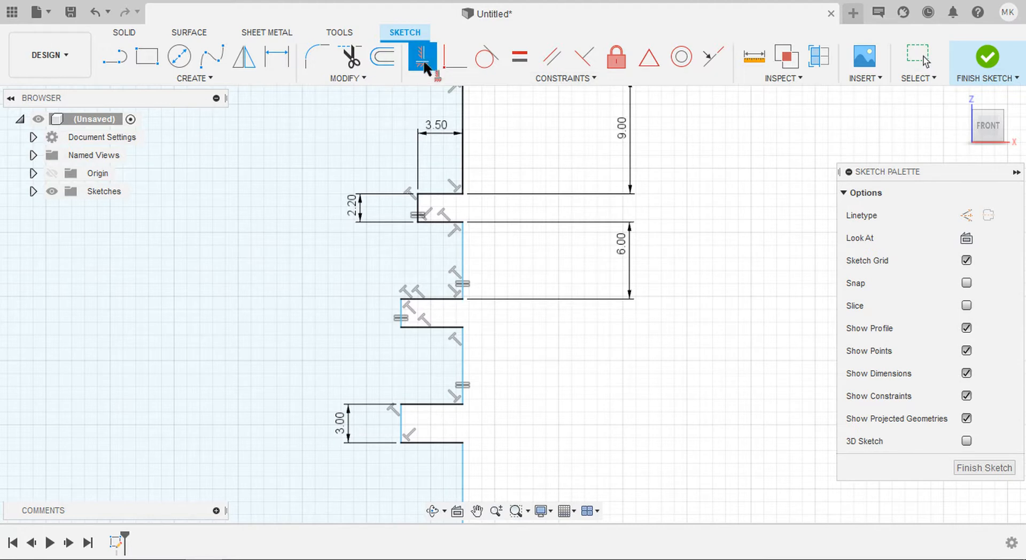
{"action": "left_click", "coordinate": [417, 221]}
{"action": "left_click", "coordinate": [401, 298]}
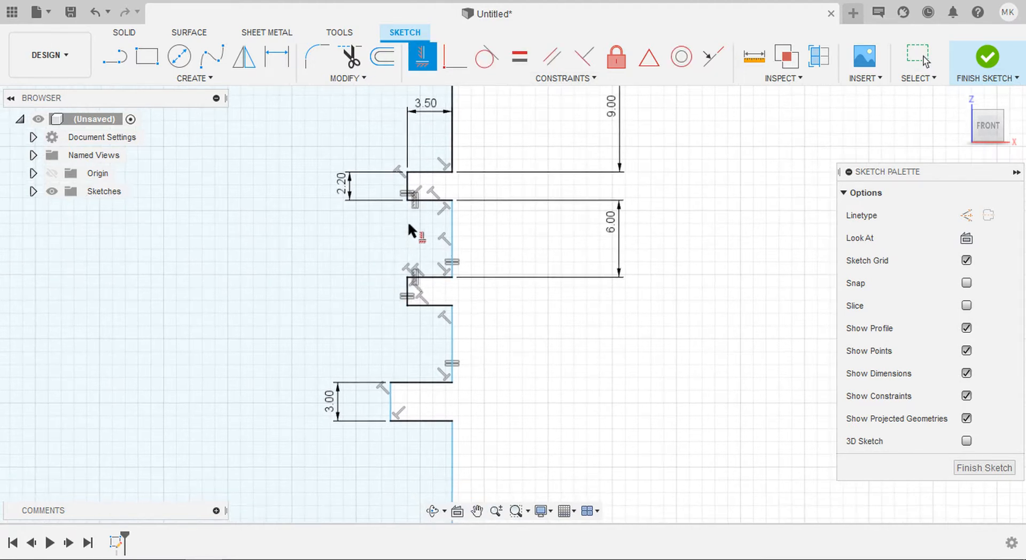
{"action": "middle_click_drag", "start_coordinate": [411, 209], "coordinate": [396, 180]}
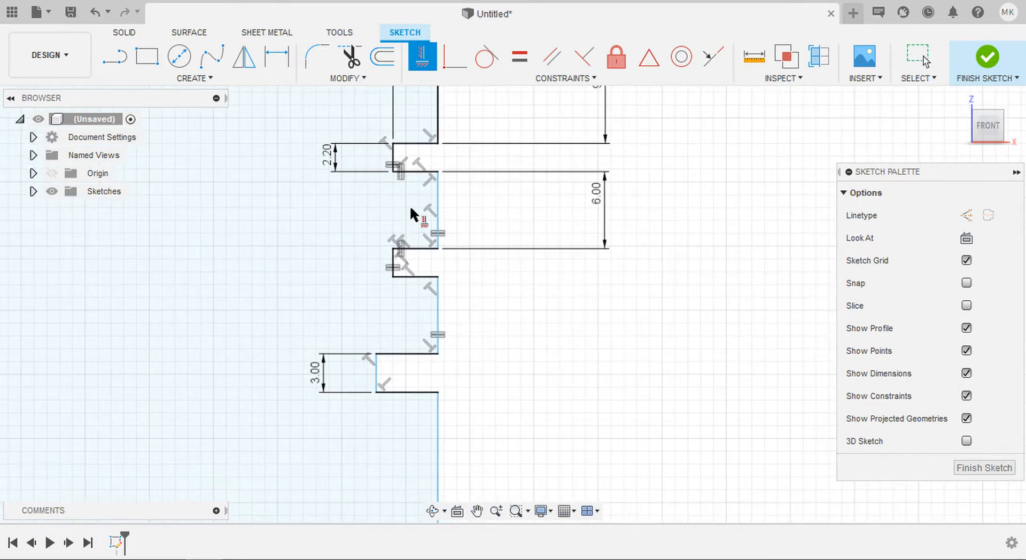
{"action": "left_click", "coordinate": [389, 271]}
{"action": "left_click", "coordinate": [377, 354]}
{"action": "scroll", "coordinate": [376, 356], "scroll_direction": "down", "scroll_amount": 2}
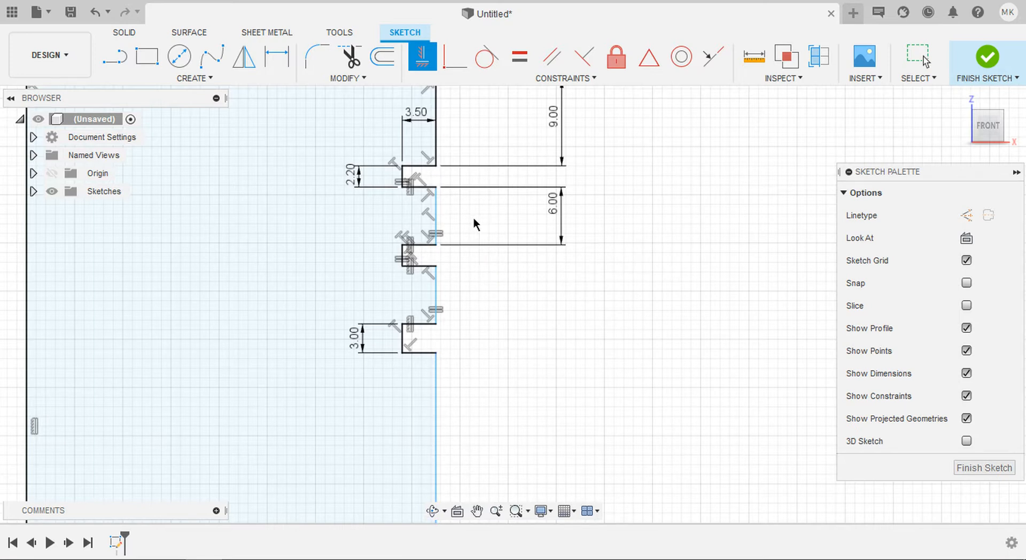
{"action": "key", "text": "Escape"}
Step: Align the outer corners across each groove opening with Horizontal/Vertical constraints so the lands and lower side edge are collinear
{"action": "scroll", "coordinate": [468, 218], "scroll_direction": "down", "scroll_amount": 3}
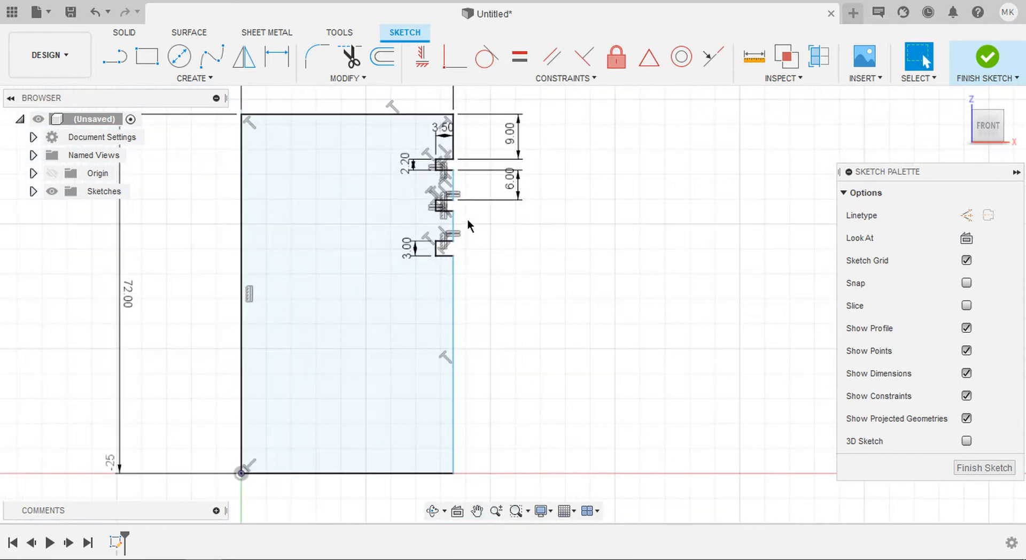
{"action": "scroll", "coordinate": [468, 219], "scroll_direction": "up", "scroll_amount": 5}
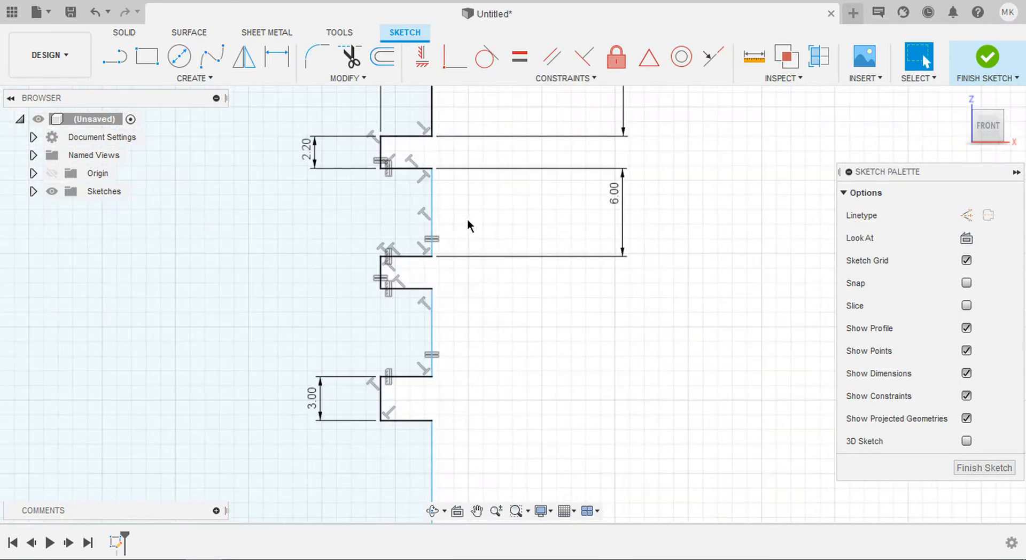
{"action": "scroll", "coordinate": [466, 219], "scroll_direction": "down", "scroll_amount": 1}
{"action": "mouse_move", "coordinate": [439, 223]}
{"action": "left_mouse_down"}
{"action": "mouse_move", "coordinate": [470, 217]}
{"action": "mouse_move", "coordinate": [435, 218]}
{"action": "left_mouse_up"}
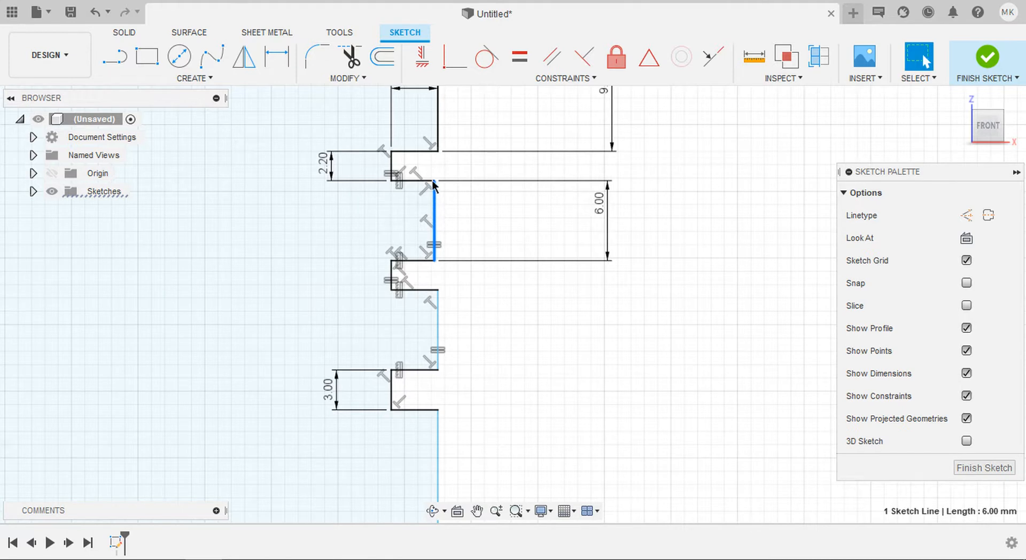
{"action": "left_click", "coordinate": [425, 59]}
{"action": "left_click", "coordinate": [438, 152]}
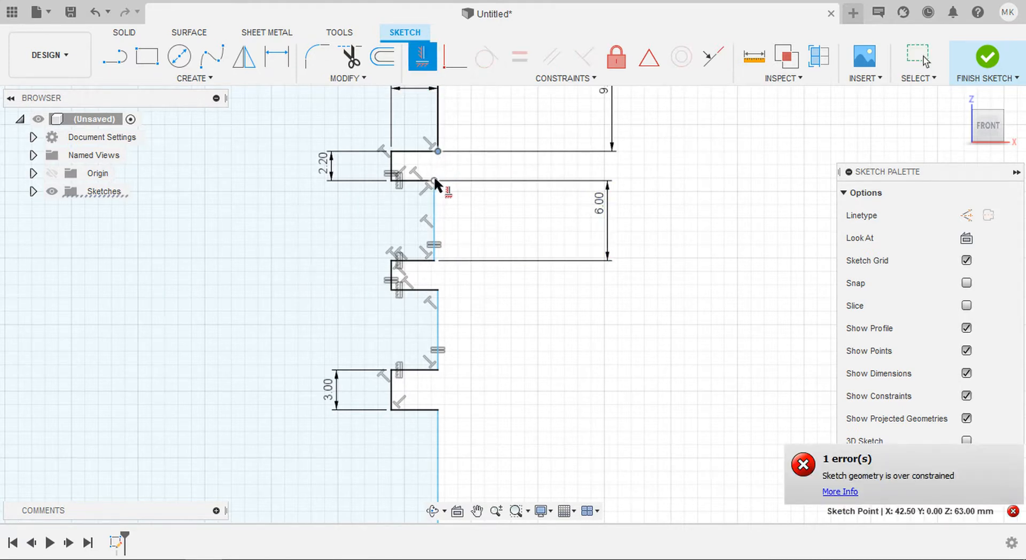
{"action": "left_click", "coordinate": [434, 179]}
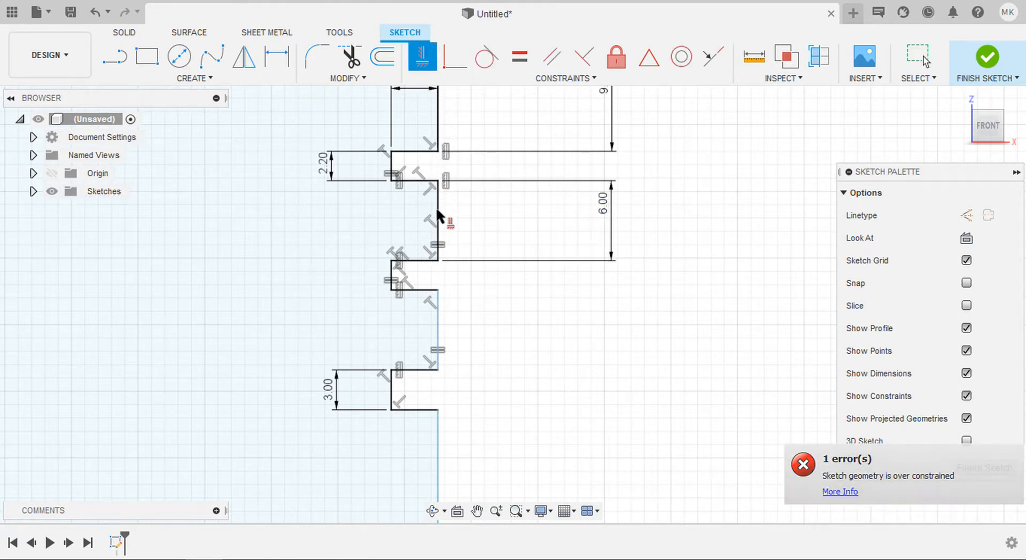
{"action": "left_click", "coordinate": [440, 290]}
{"action": "left_click", "coordinate": [439, 260]}
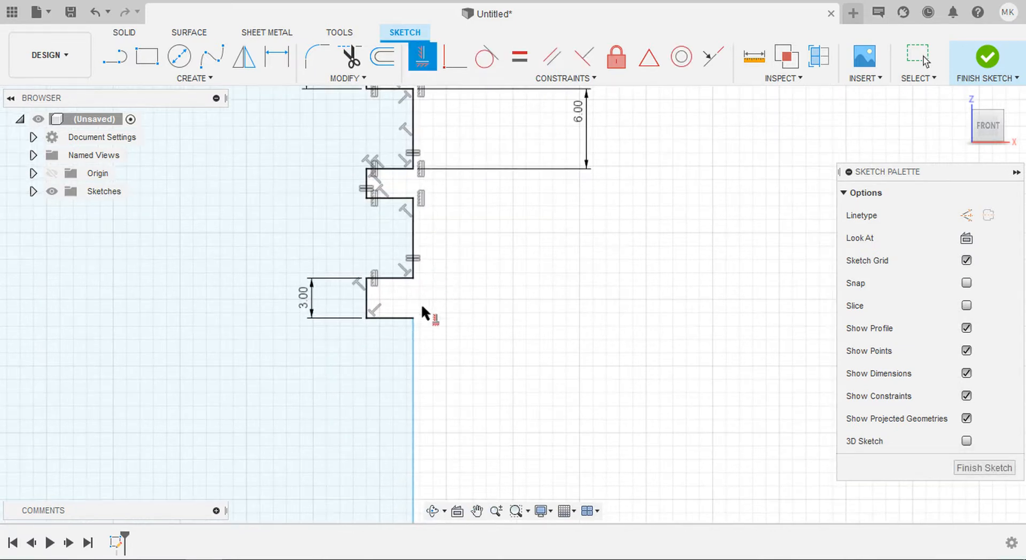
{"action": "left_click", "coordinate": [413, 278]}
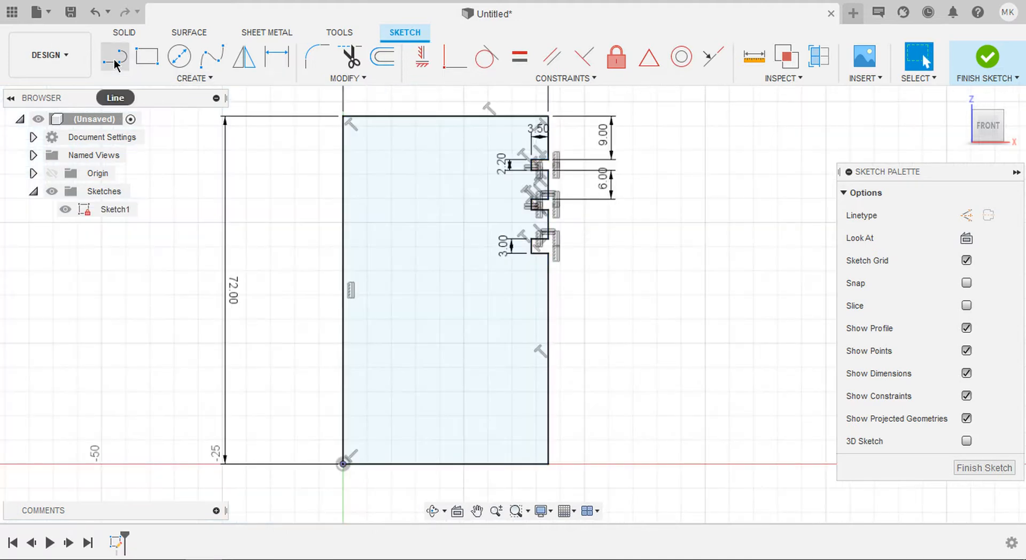
Step: Start an inner contour with a horizontal line from the profile's vertical axis edge, continued by a tangent arc curving downward
{"action": "left_click", "coordinate": [115, 63]}
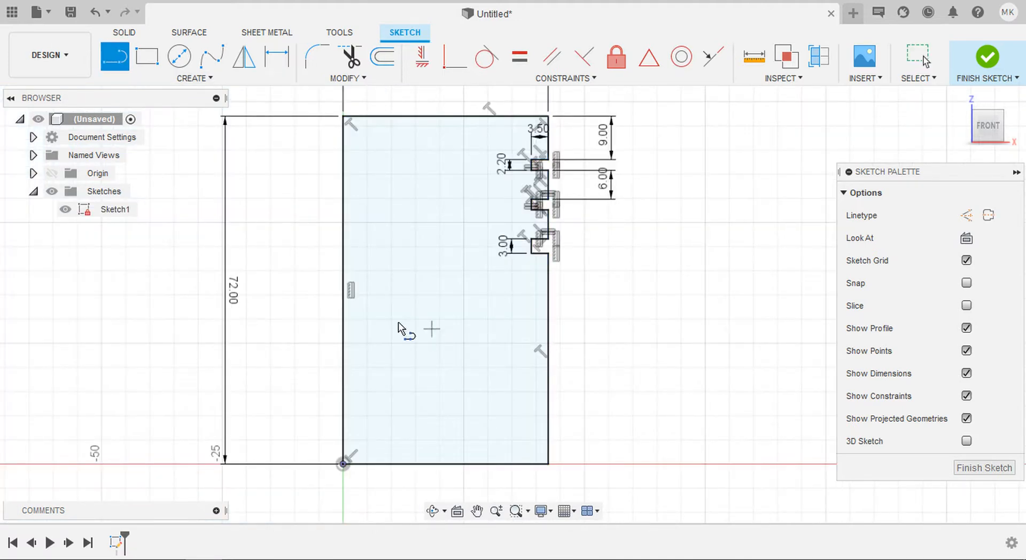
{"action": "scroll", "coordinate": [396, 321], "scroll_direction": "up", "scroll_amount": 2}
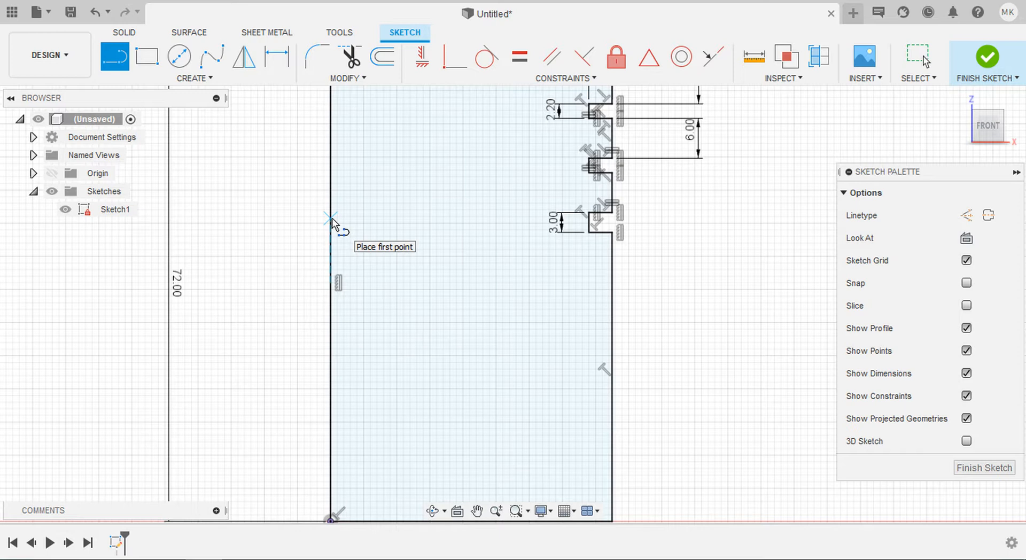
{"action": "left_click", "coordinate": [474, 218]}
{"action": "scroll", "coordinate": [473, 225], "scroll_direction": "up", "scroll_amount": 3}
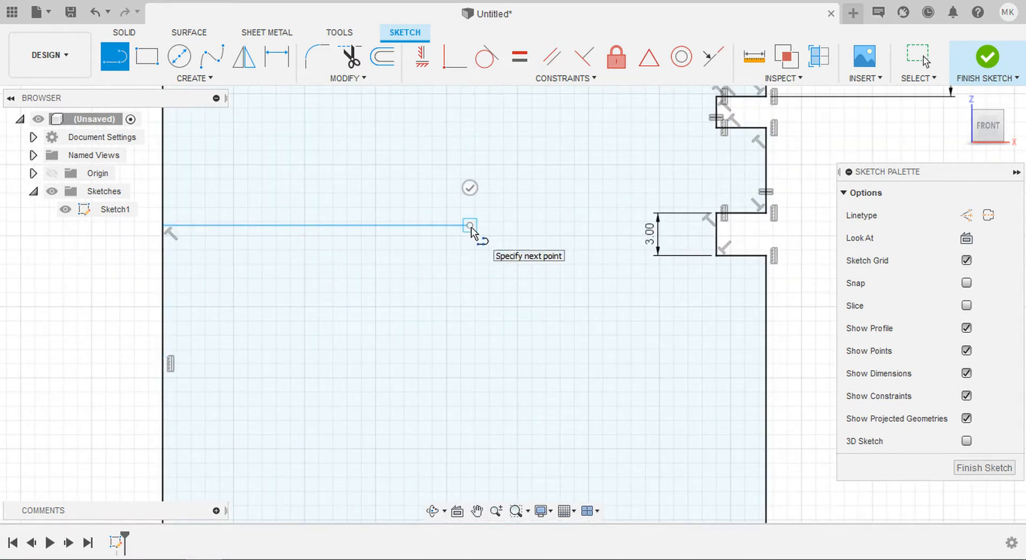
{"action": "left_click_drag", "start_coordinate": [470, 225], "coordinate": [568, 268]}
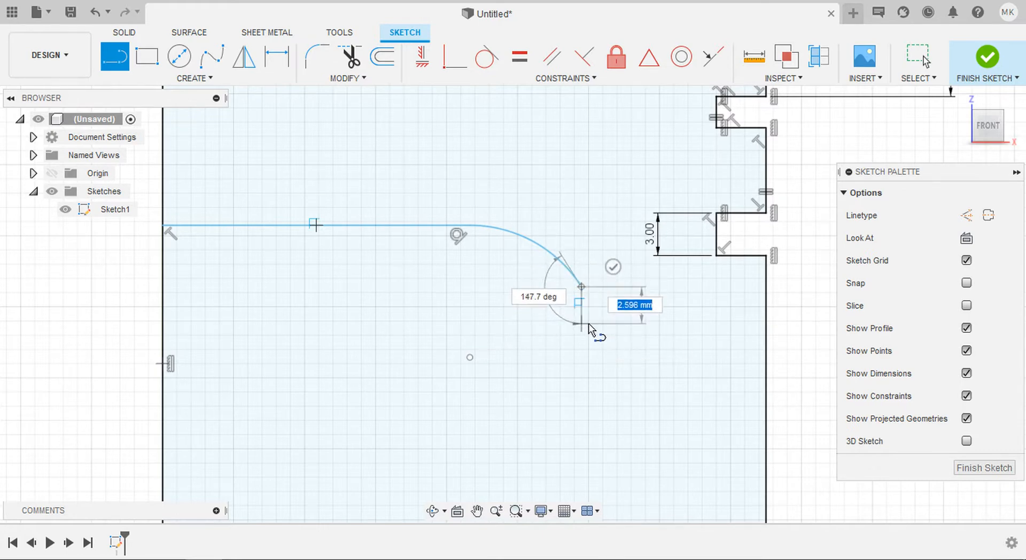
Step: Continue the inner contour with a reversed tangent arc of about 2.5 mm radius and a small tangent arc curving down to vertical
{"action": "scroll", "coordinate": [589, 327], "scroll_direction": "down", "scroll_amount": 5}
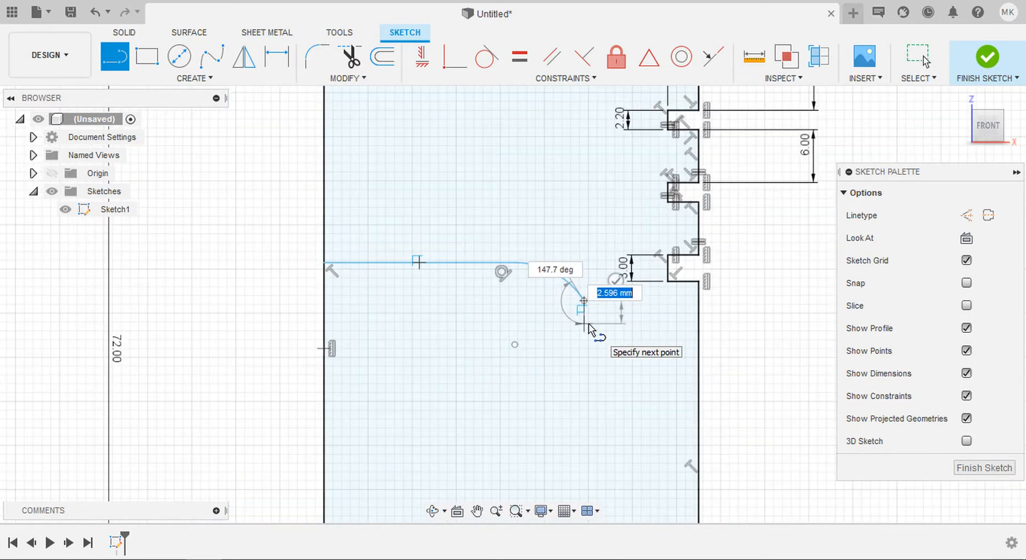
{"action": "scroll", "coordinate": [588, 327], "scroll_direction": "down", "scroll_amount": 3}
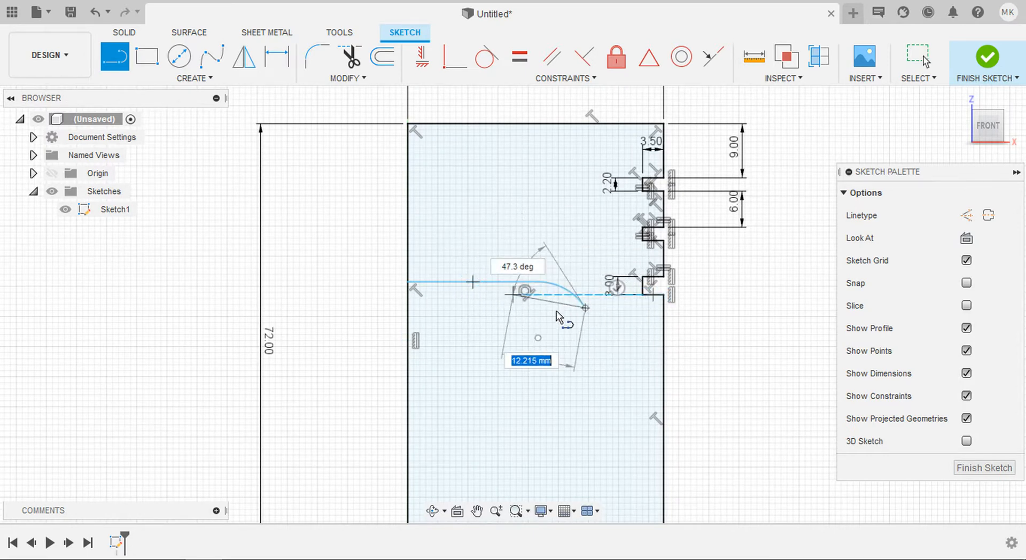
{"action": "scroll", "coordinate": [603, 331], "scroll_direction": "up", "scroll_amount": 6}
{"action": "scroll", "coordinate": [550, 246], "scroll_direction": "up", "scroll_amount": 1}
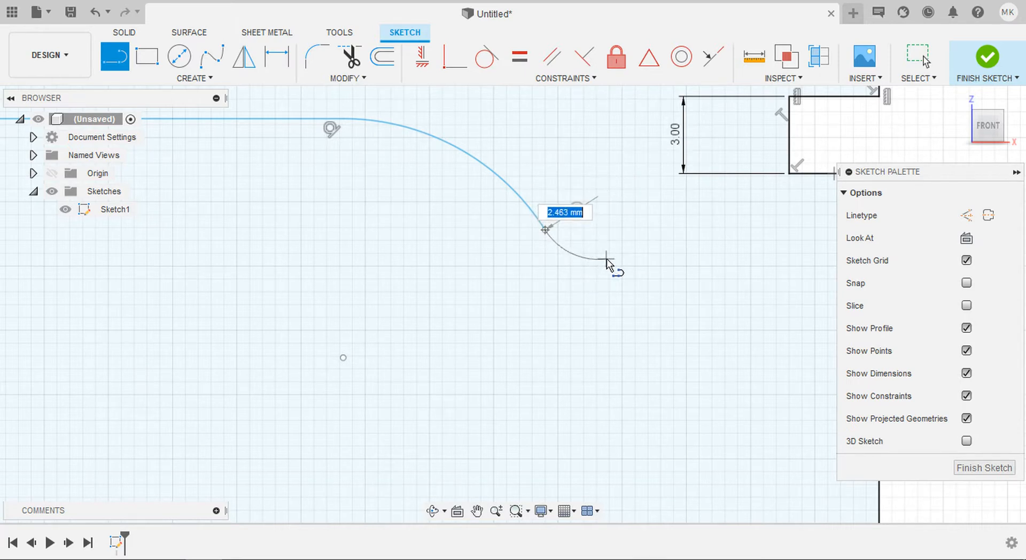
{"action": "left_click", "coordinate": [608, 258]}
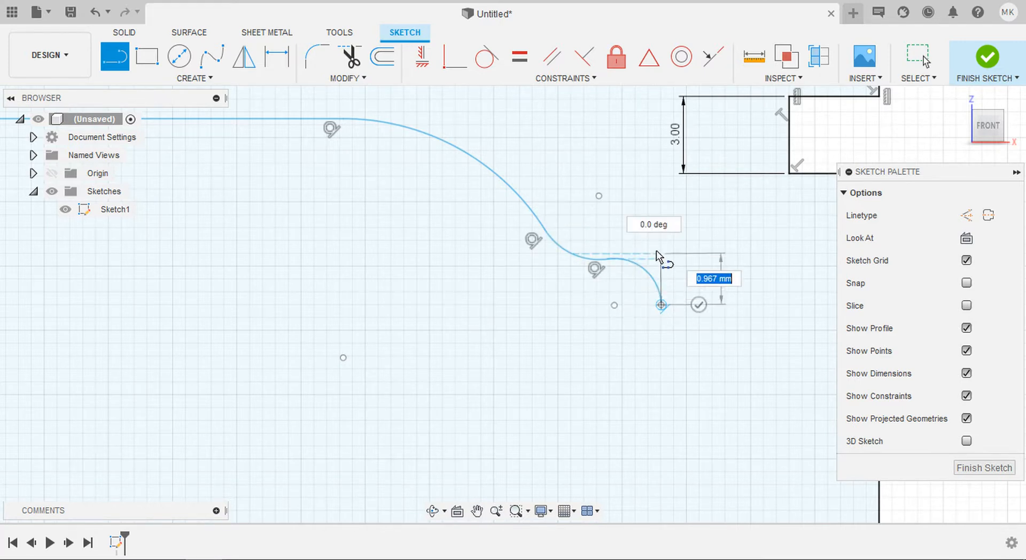
Step: Finish the inner contour with a line about 38.5 mm long from the last arc to the profile's bottom edge
{"action": "scroll", "coordinate": [656, 250], "scroll_direction": "down", "scroll_amount": 5}
{"action": "scroll", "coordinate": [637, 380], "scroll_direction": "up", "scroll_amount": 5}
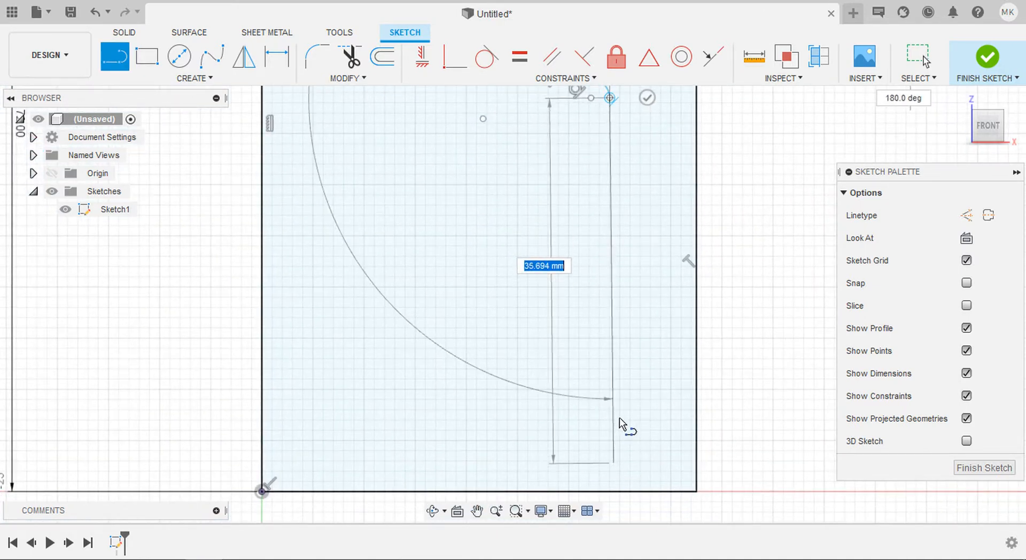
{"action": "scroll", "coordinate": [619, 419], "scroll_direction": "down", "scroll_amount": 2}
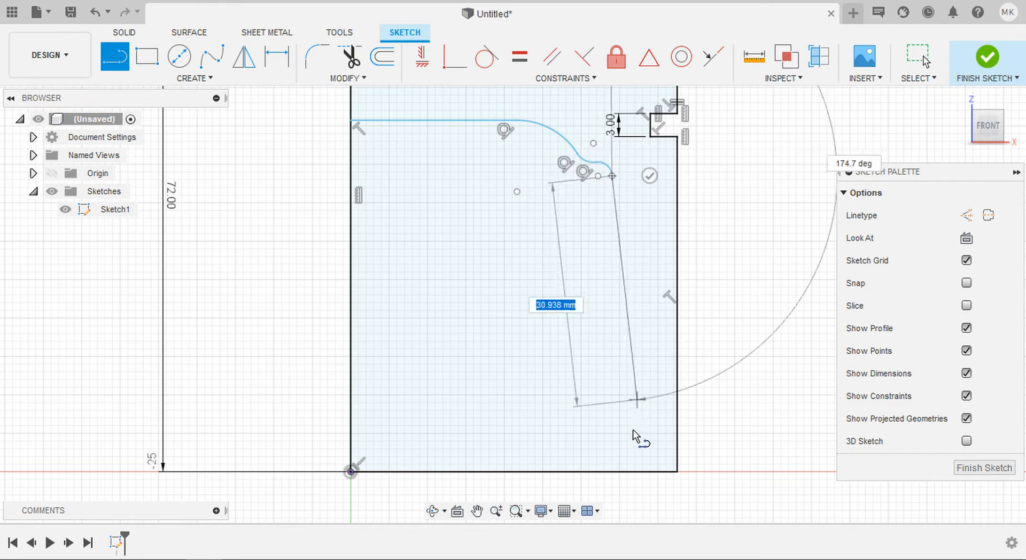
{"action": "left_click", "coordinate": [615, 472]}
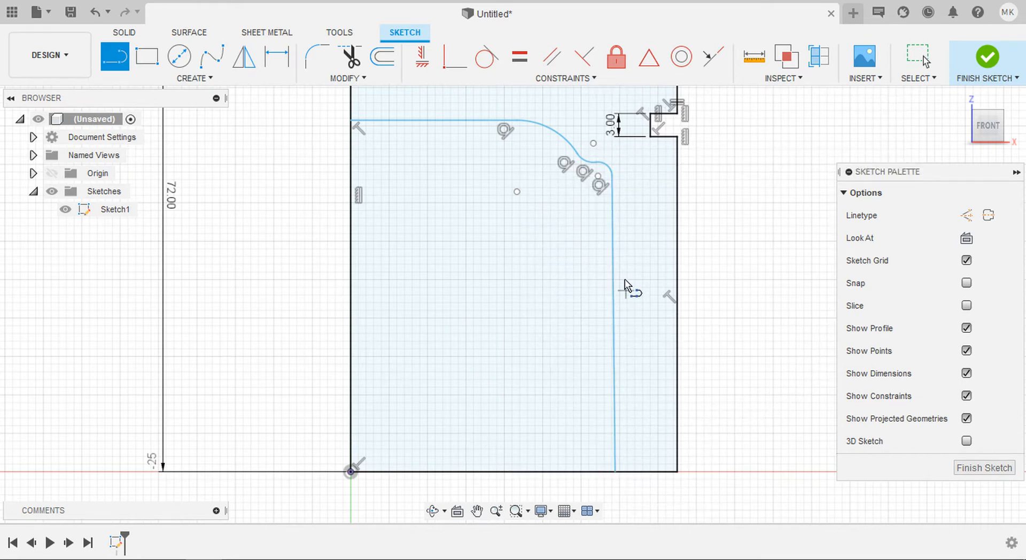
{"action": "scroll", "coordinate": [624, 286], "scroll_direction": "down", "scroll_amount": 1}
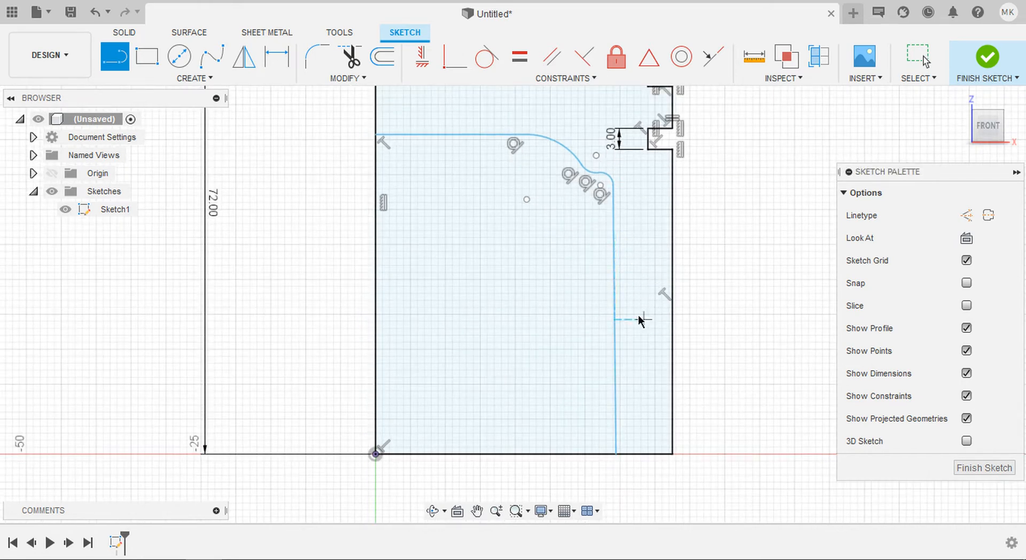
{"action": "key", "text": "Escape"}
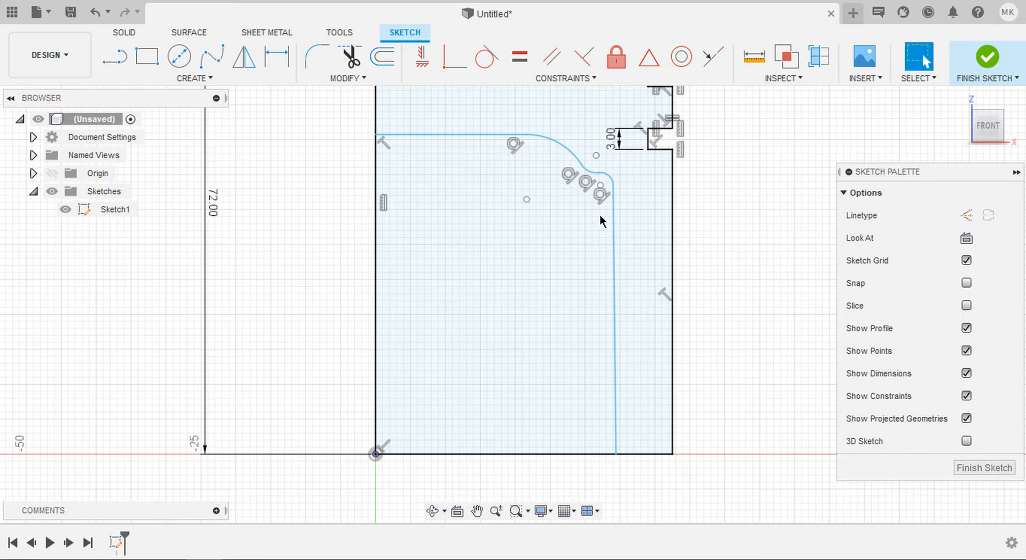
Step: Make the inner contour's side line vertical and move its lower endpoint outward to about X 39.9 mm
{"action": "left_click", "coordinate": [615, 271]}
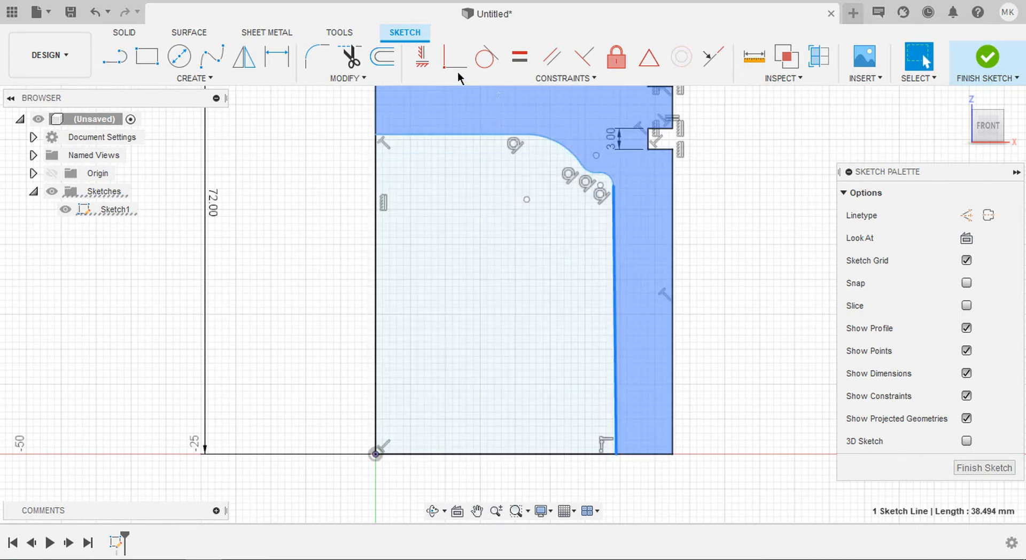
{"action": "left_click", "coordinate": [421, 57]}
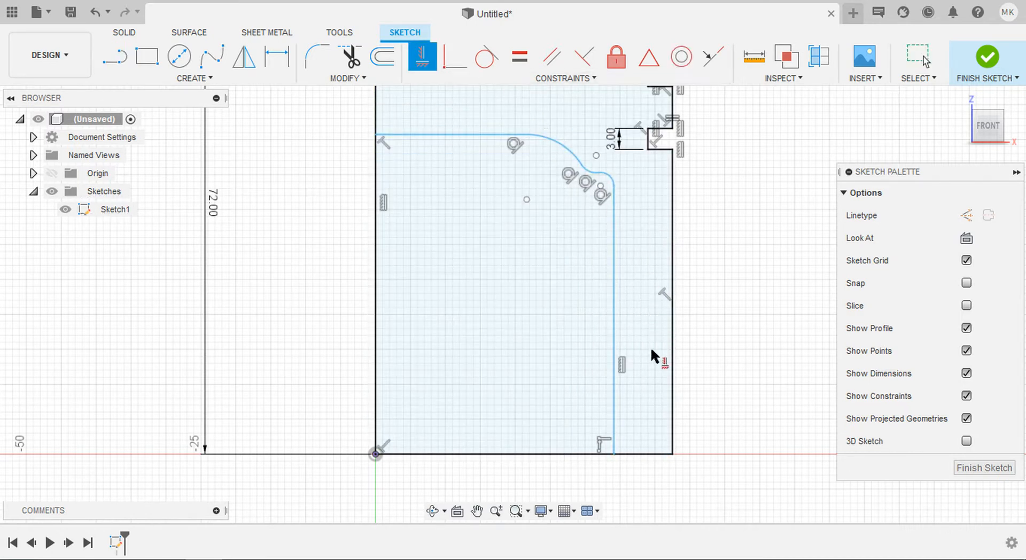
{"action": "key", "text": "Escape"}
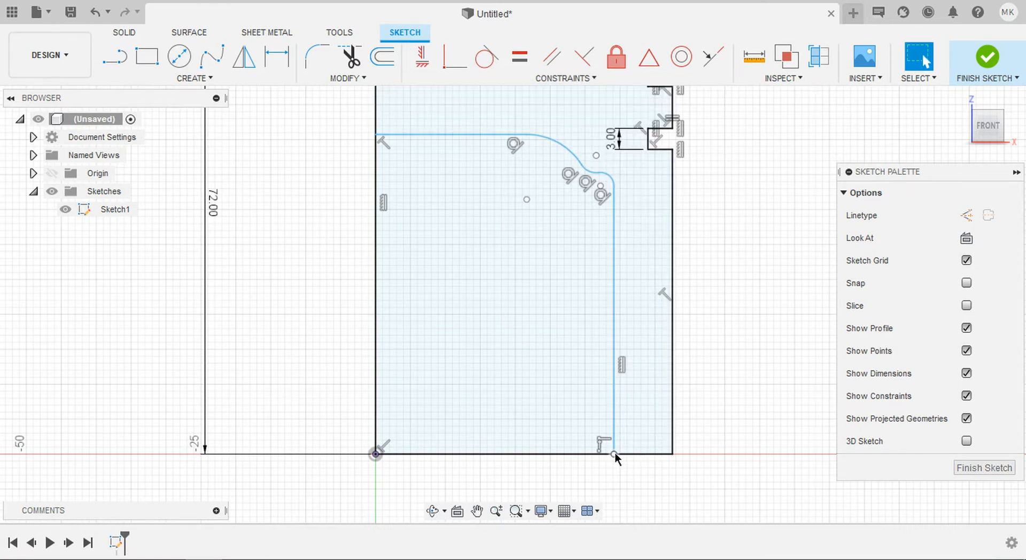
{"action": "left_click_drag", "start_coordinate": [615, 454], "coordinate": [654, 453]}
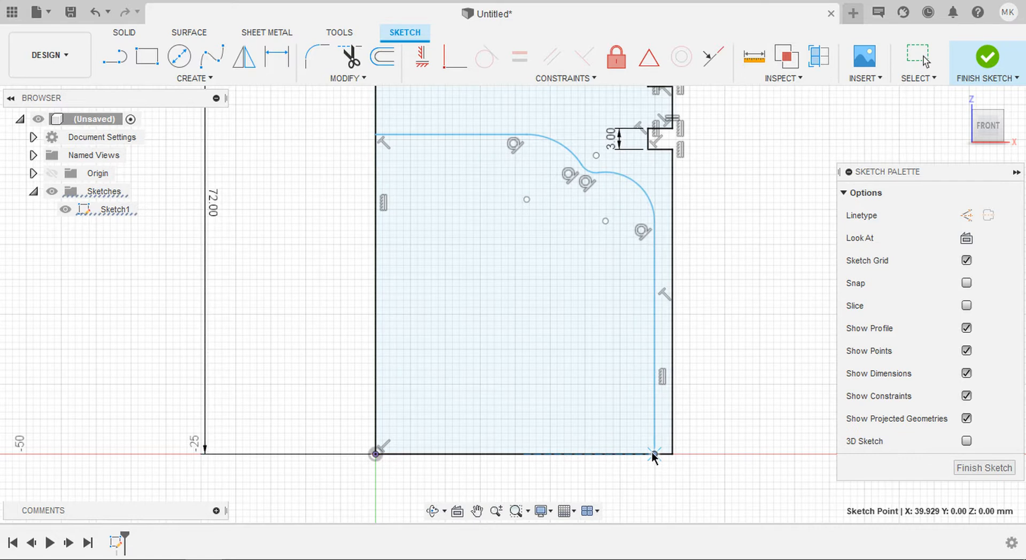
{"action": "scroll", "coordinate": [534, 299], "scroll_direction": "up", "scroll_amount": 5}
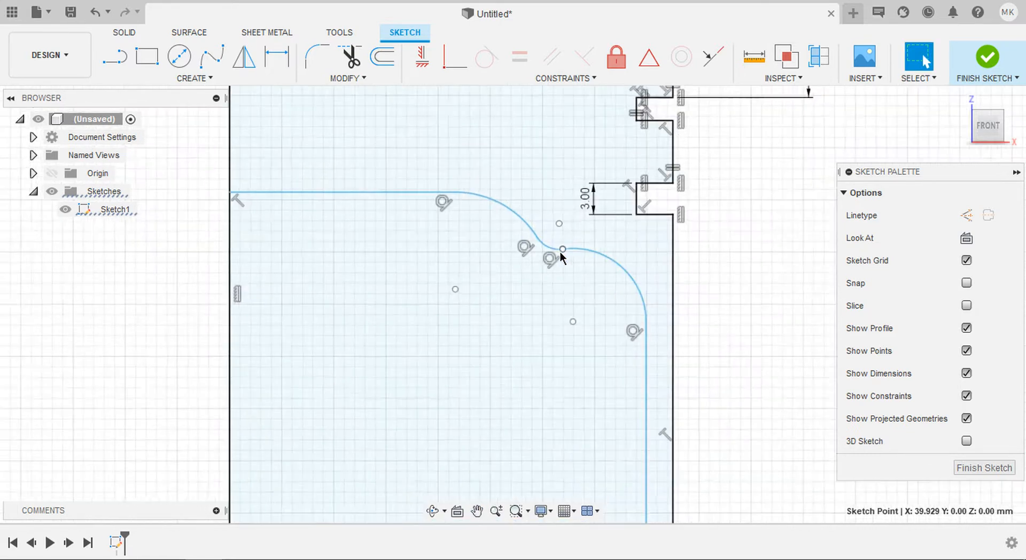
Step: Reshape the inner contour's curves by moving the endpoints of the reversed arc downward and outward, toward the side line
{"action": "mouse_move", "coordinate": [564, 249]}
{"action": "left_mouse_down"}
{"action": "mouse_move", "coordinate": [577, 248]}
{"action": "mouse_move", "coordinate": [588, 274]}
{"action": "mouse_move", "coordinate": [619, 288]}
{"action": "left_mouse_up"}
{"action": "left_click_drag", "start_coordinate": [531, 236], "coordinate": [574, 255]}
{"action": "scroll", "coordinate": [572, 213], "scroll_direction": "down", "scroll_amount": 2}
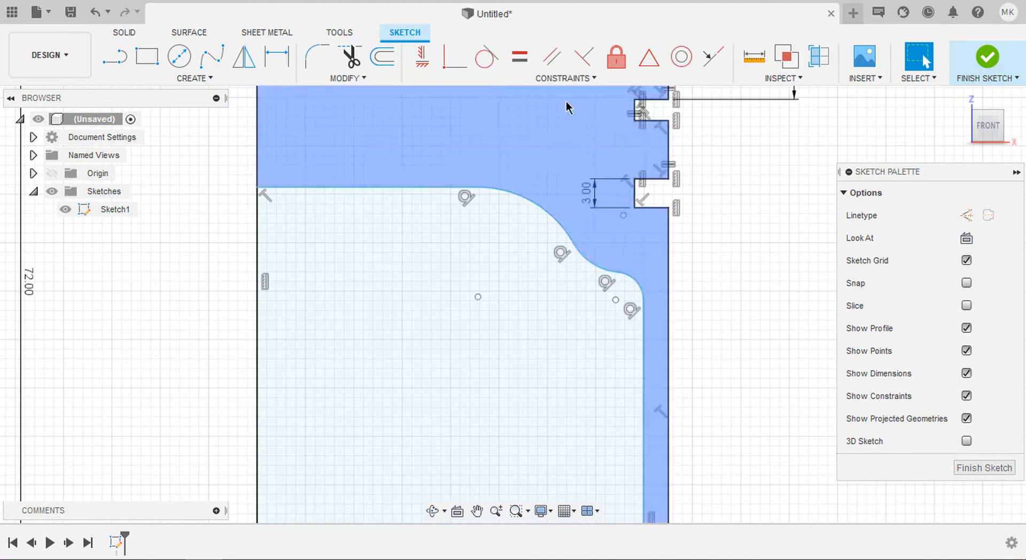
Step: Make the reversed arc and the last small arc of the inner contour equal in radius
{"action": "left_click", "coordinate": [519, 56]}
{"action": "left_click", "coordinate": [590, 259]}
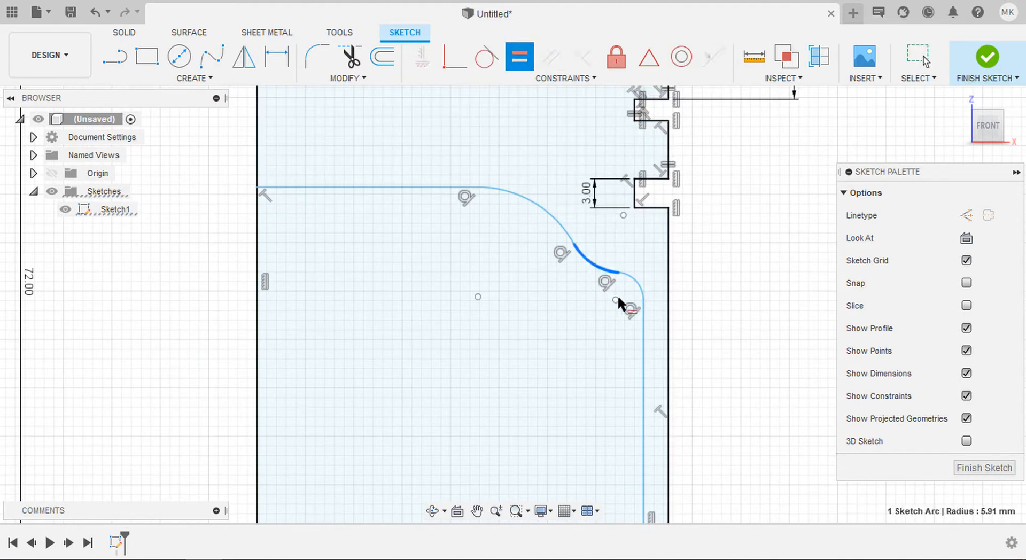
{"action": "left_click", "coordinate": [635, 275]}
{"action": "scroll", "coordinate": [670, 193], "scroll_direction": "down", "scroll_amount": 2}
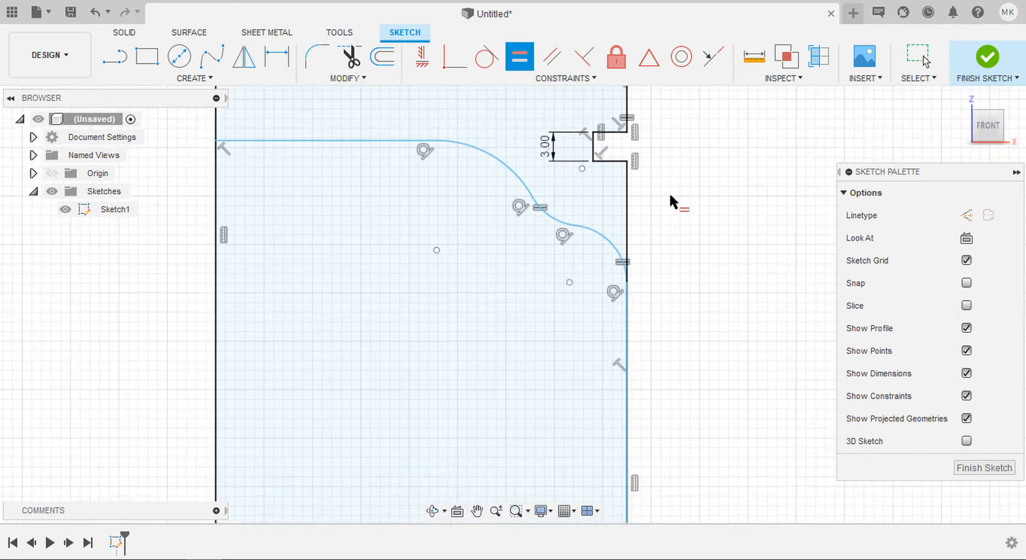
{"action": "key", "text": "Escape"}
Step: Move the inner contour's vertical side line back inside the outer wall, to about X 39.6 mm
{"action": "scroll", "coordinate": [637, 259], "scroll_direction": "up", "scroll_amount": 1}
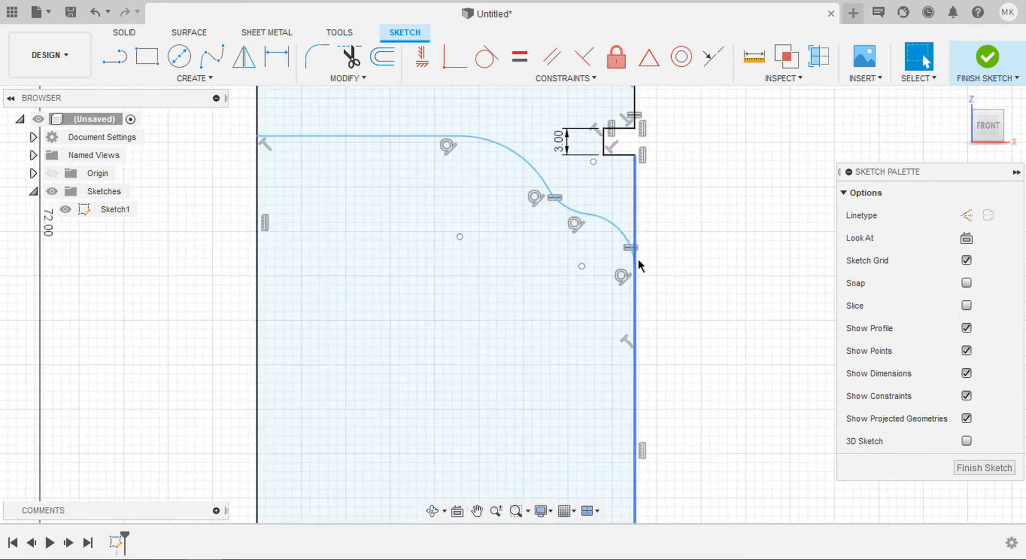
{"action": "scroll", "coordinate": [645, 233], "scroll_direction": "down", "scroll_amount": 1}
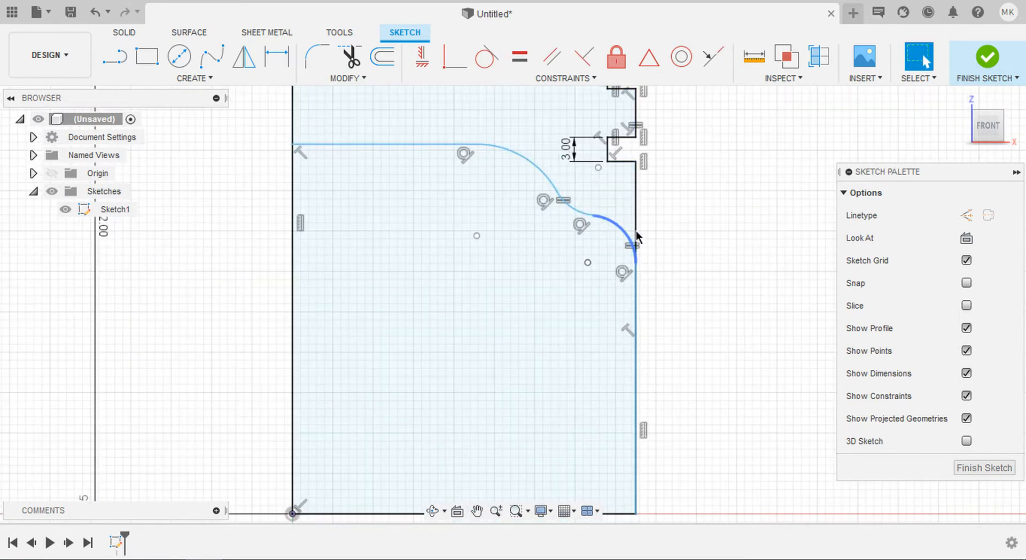
{"action": "left_click_drag", "start_coordinate": [636, 262], "coordinate": [613, 263]}
{"action": "scroll", "coordinate": [642, 213], "scroll_direction": "down", "scroll_amount": 2}
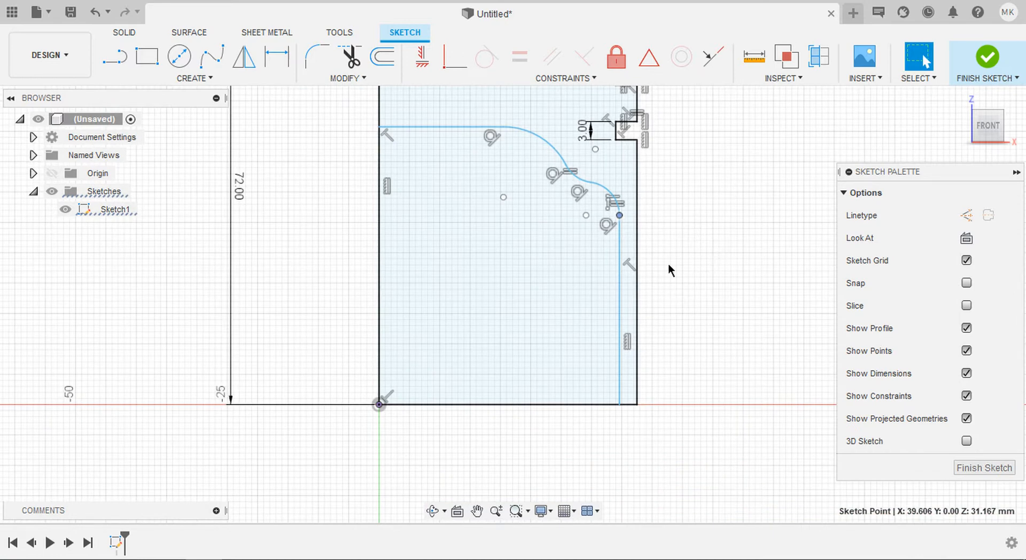
{"action": "key", "text": "d"}
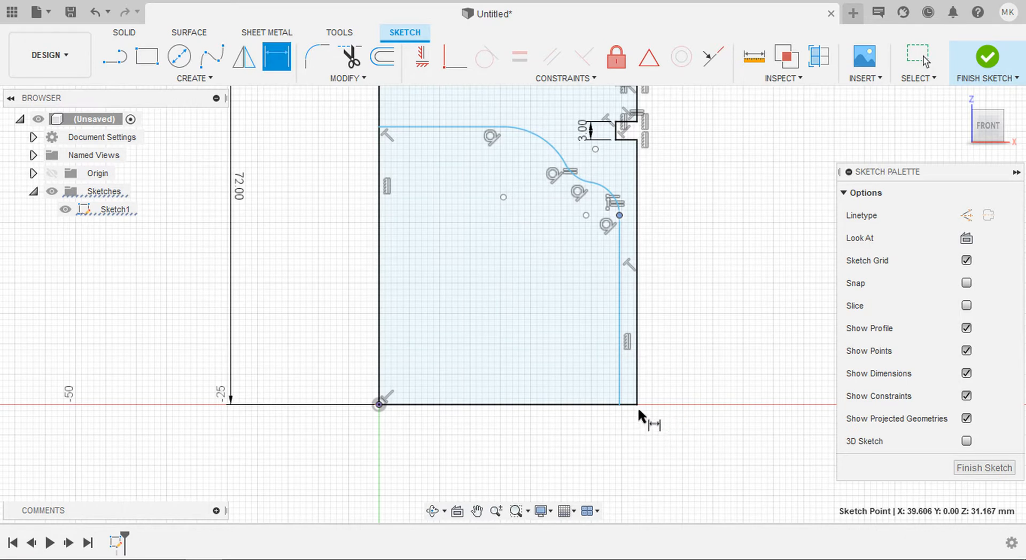
{"action": "left_click", "coordinate": [637, 405]}
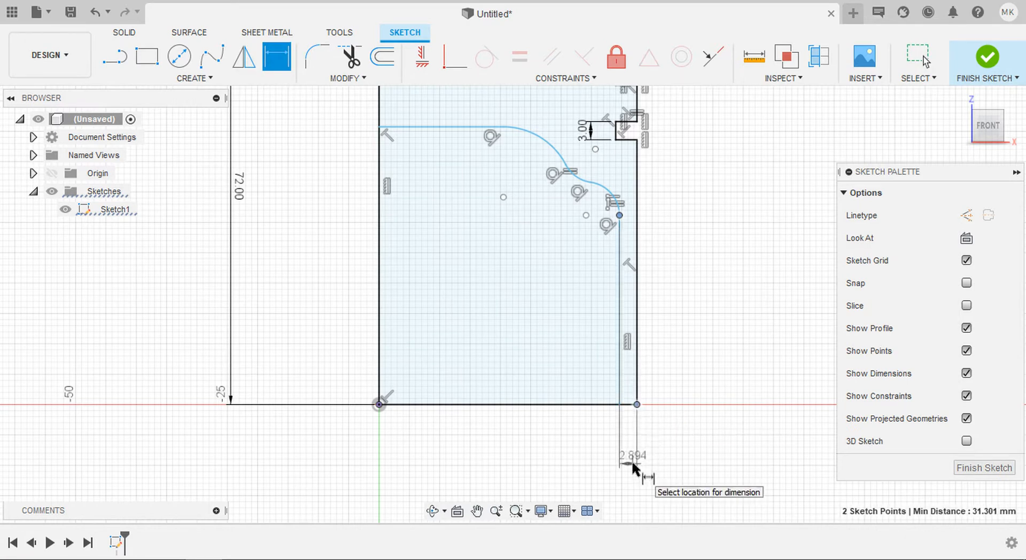
{"action": "key", "text": "Escape"}
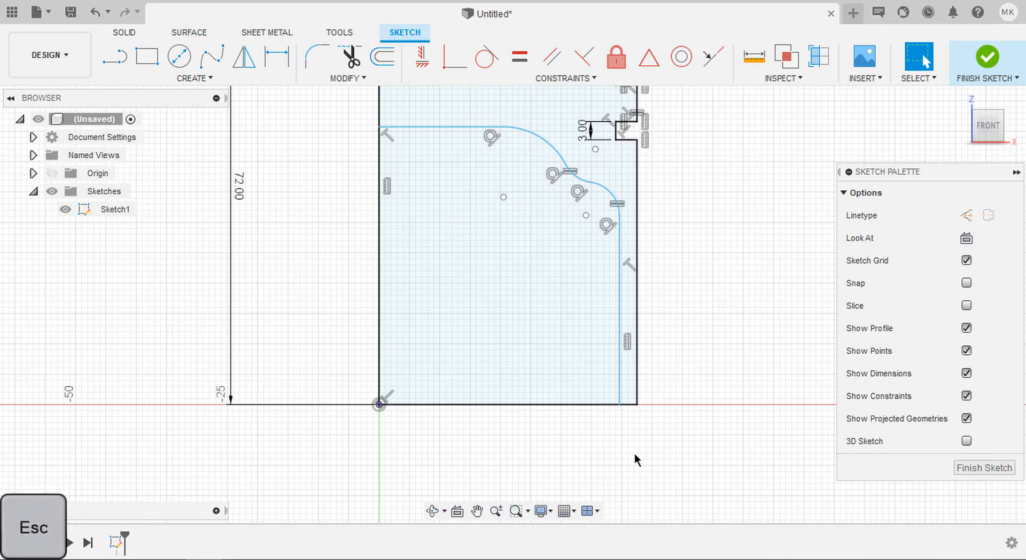
Step: Dimension the wall thickness between the side line's lower endpoint and the profile's bottom outer corner as 3 mm
{"action": "key", "text": "d"}
{"action": "left_click", "coordinate": [619, 404]}
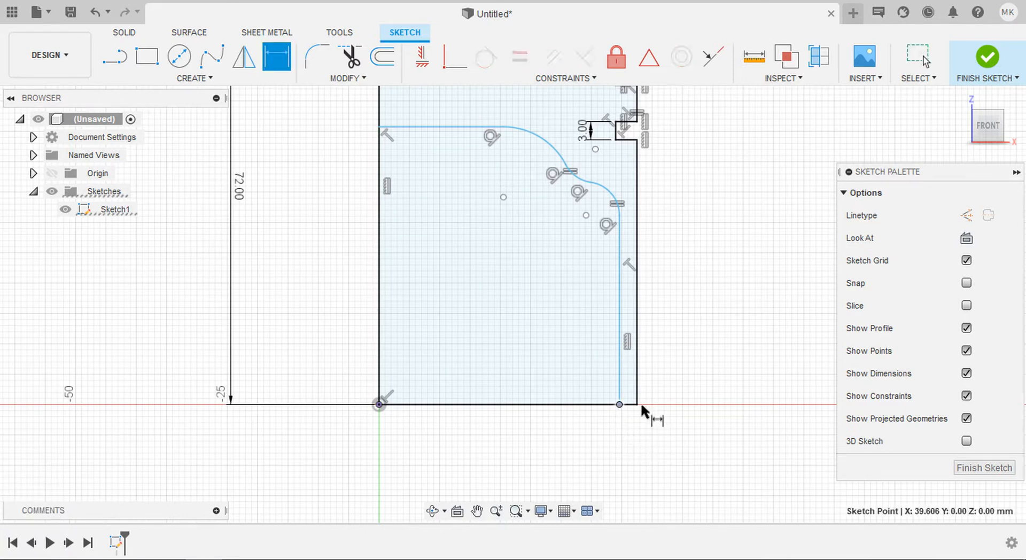
{"action": "left_click", "coordinate": [637, 405]}
{"action": "left_click", "coordinate": [648, 459]}
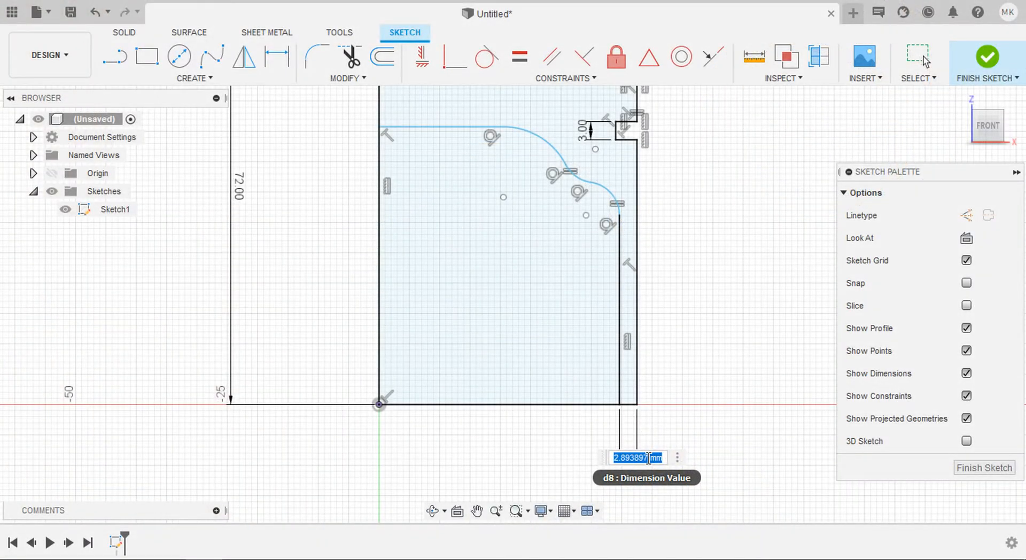
{"action": "type", "text": "3"}
{"action": "key", "text": "Return"}
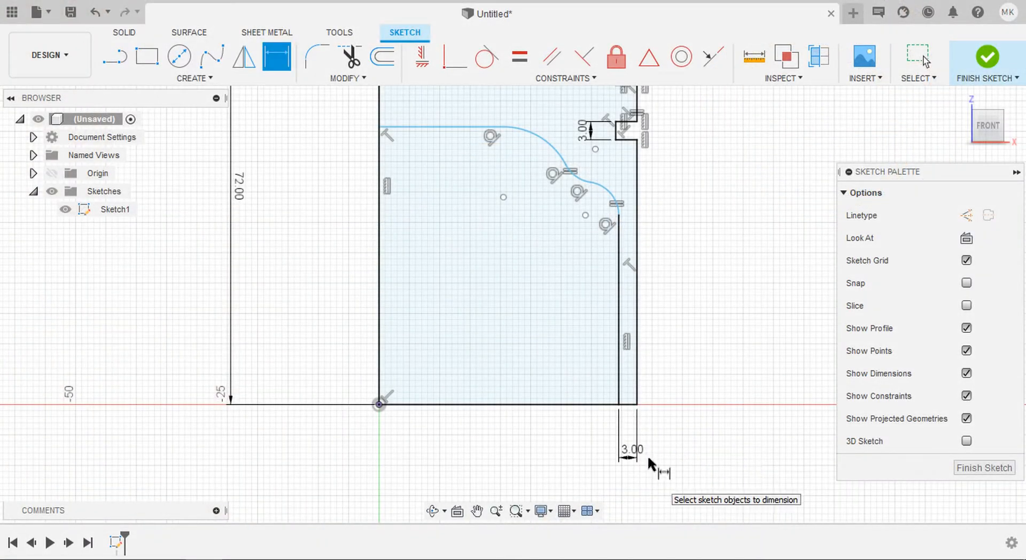
{"action": "key", "text": "Escape"}
Step: Dimension the vertical distance from the profile's top corner on the axis to the inner horizontal line as 30 mm
{"action": "scroll", "coordinate": [694, 321], "scroll_direction": "down", "scroll_amount": 5}
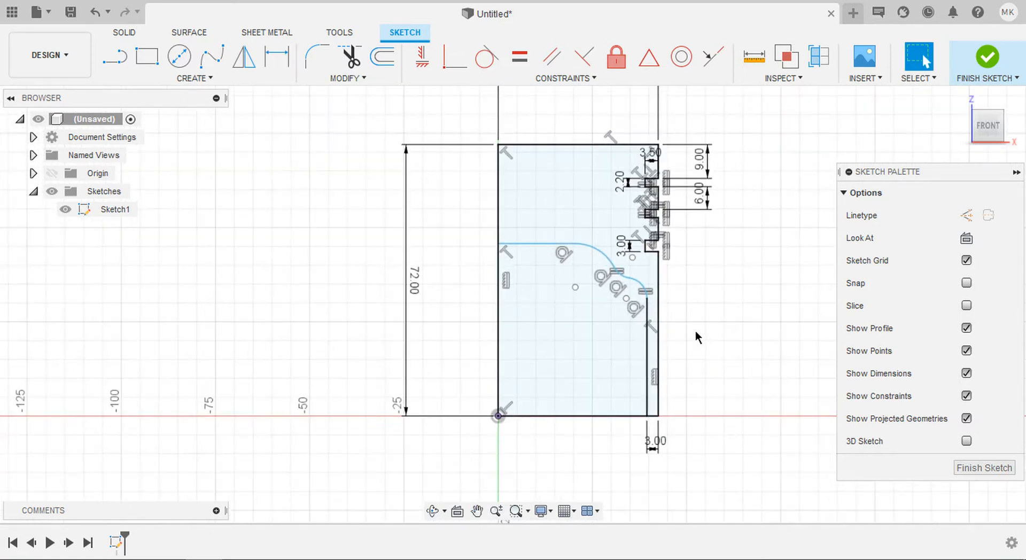
{"action": "key", "text": "d"}
{"action": "left_click", "coordinate": [498, 245]}
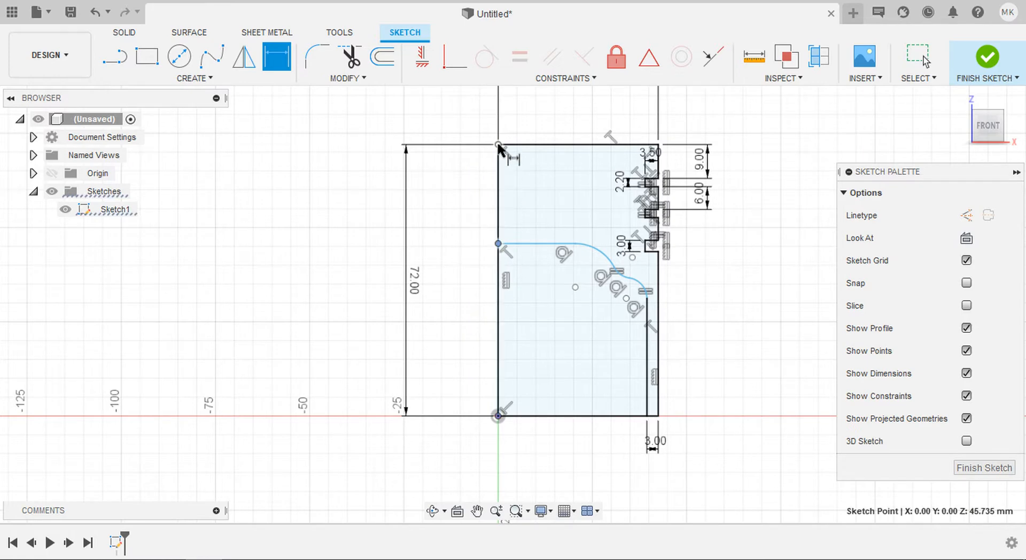
{"action": "left_click", "coordinate": [453, 194]}
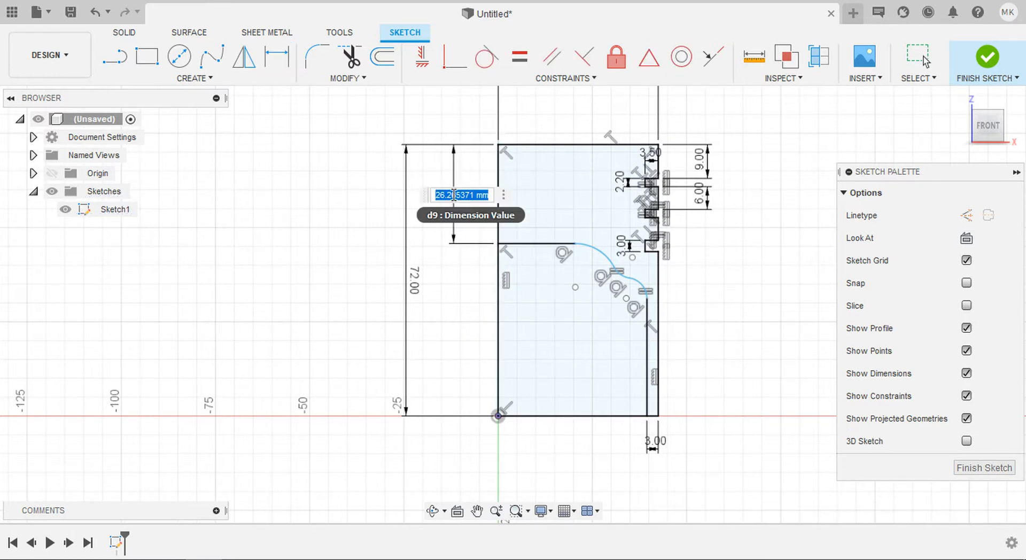
{"action": "type", "text": "30"}
{"action": "key", "text": "Return"}
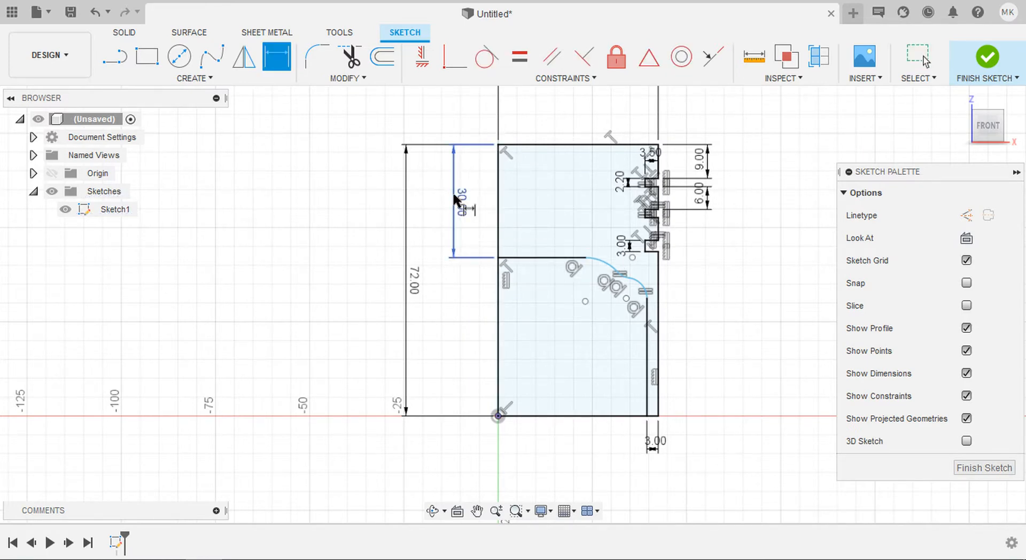
{"action": "scroll", "coordinate": [453, 191], "scroll_direction": "up", "scroll_amount": 5}
{"action": "key", "text": "Escape"}
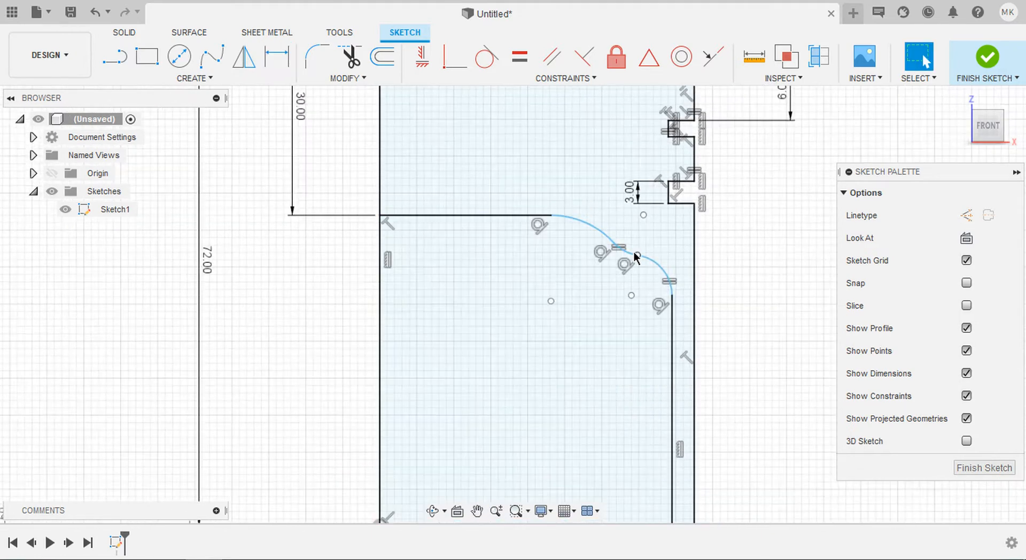
Step: Move the junction of the two small arcs to about X 35.8, Z 35.5 mm and the horizontal line's end to about X 26.8 mm
{"action": "scroll", "coordinate": [634, 255], "scroll_direction": "up", "scroll_amount": 3}
{"action": "left_click_drag", "start_coordinate": [634, 252], "coordinate": [646, 268]}
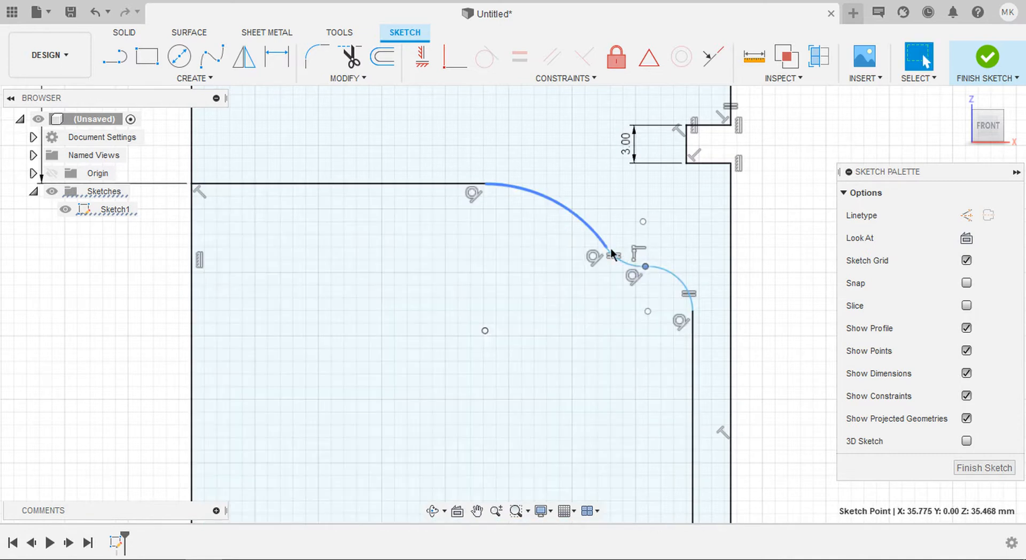
{"action": "left_click_drag", "start_coordinate": [487, 184], "coordinate": [534, 191]}
{"action": "scroll", "coordinate": [533, 191], "scroll_direction": "down", "scroll_amount": 5}
{"action": "scroll", "coordinate": [608, 221], "scroll_direction": "up", "scroll_amount": 4}
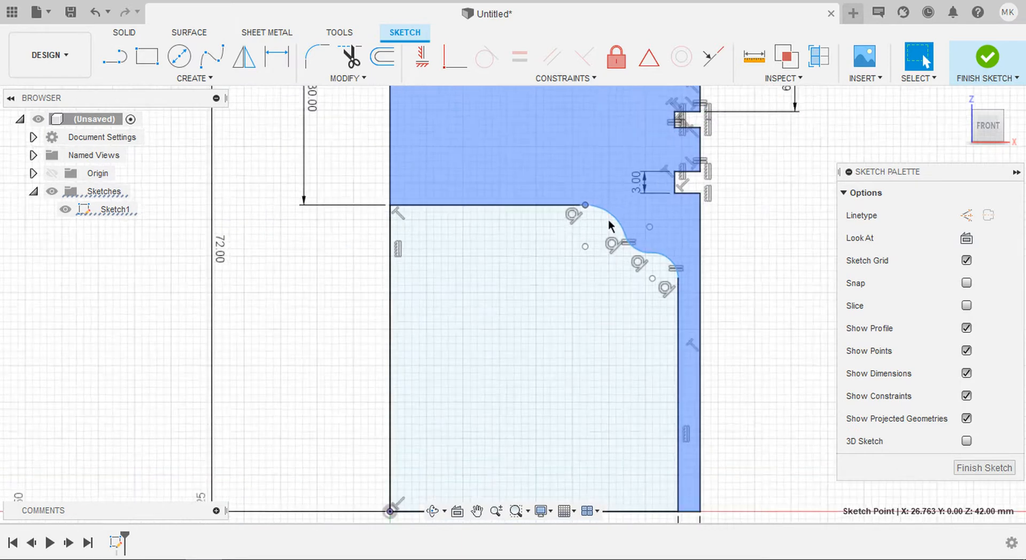
Step: Dimension the large arc next to the inner horizontal line with a 6 mm radius
{"action": "key", "text": "d"}
{"action": "left_click", "coordinate": [636, 231]}
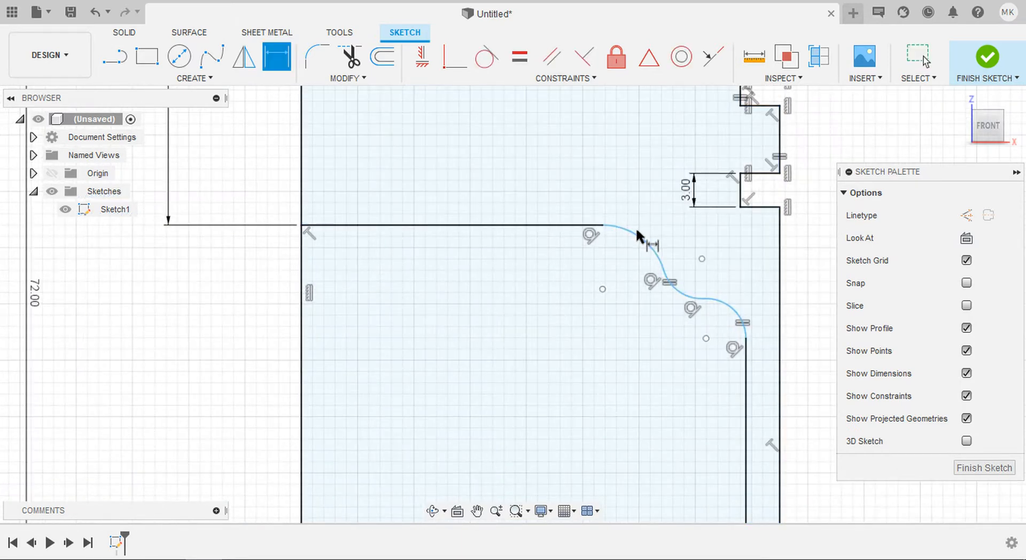
{"action": "left_click", "coordinate": [642, 234]}
{"action": "left_click", "coordinate": [611, 171]}
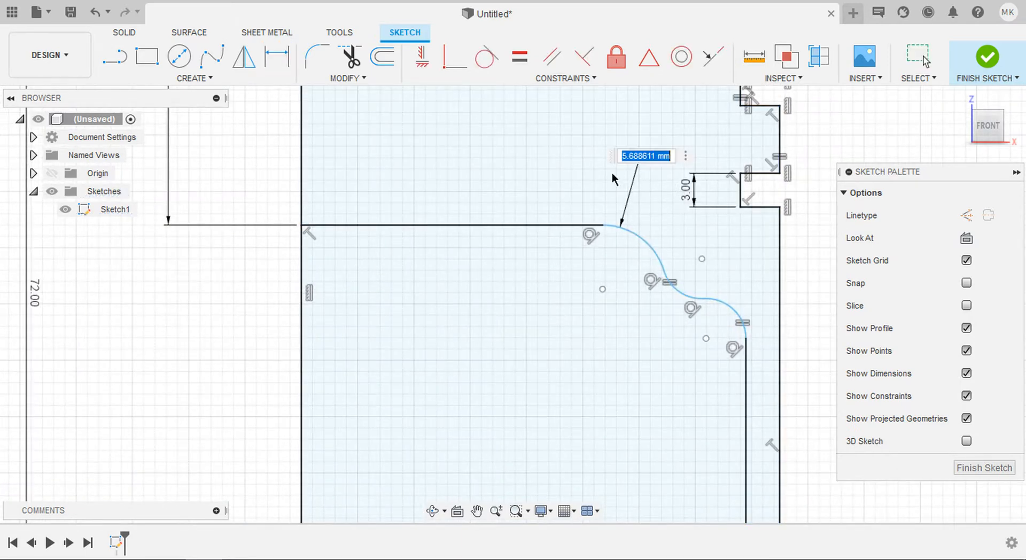
{"action": "type", "text": "6"}
{"action": "key", "text": "Return"}
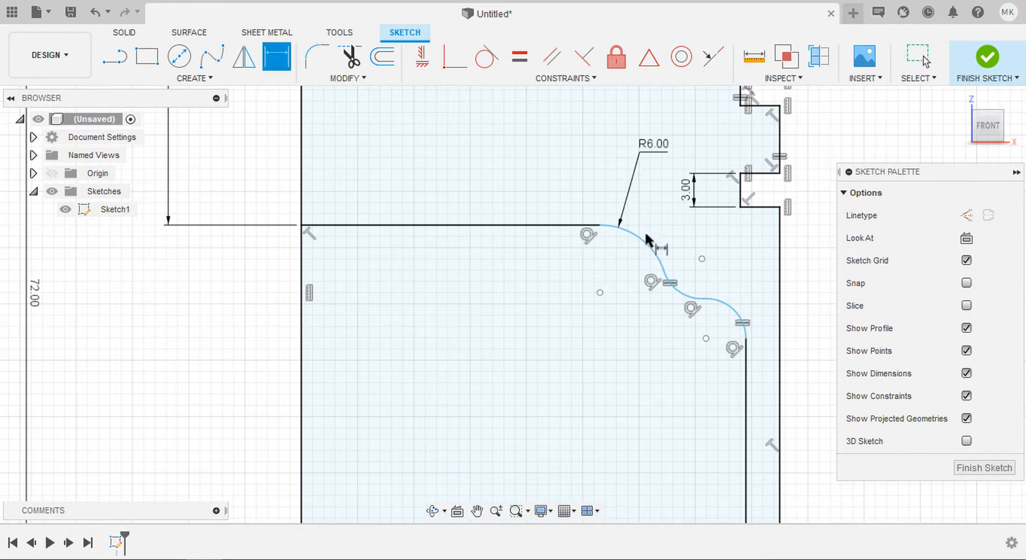
Step: Dimension the reversed arc in the middle of the inner contour with a 2 mm radius
{"action": "left_click", "coordinate": [679, 294]}
{"action": "left_click", "coordinate": [657, 347]}
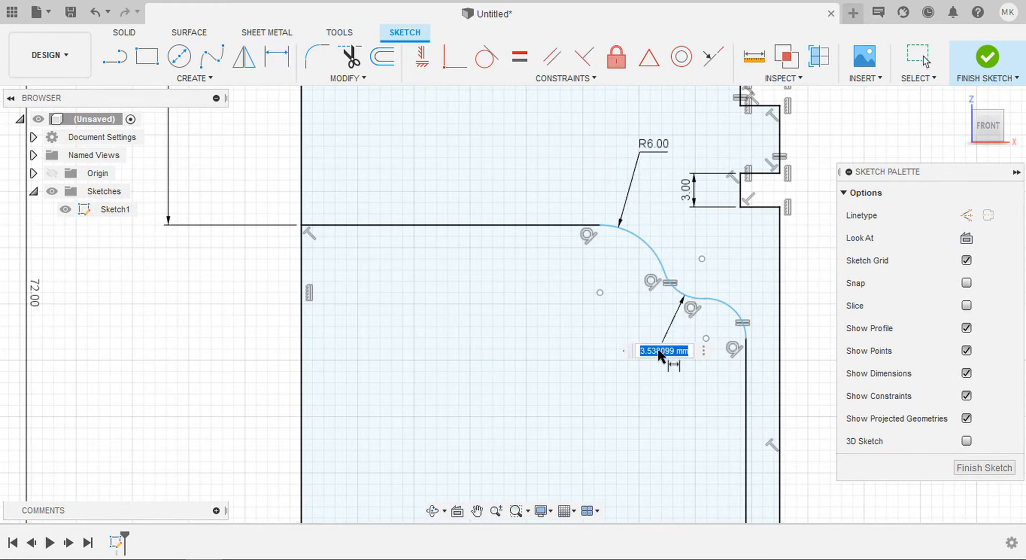
{"action": "type", "text": "2"}
{"action": "key", "text": "Return"}
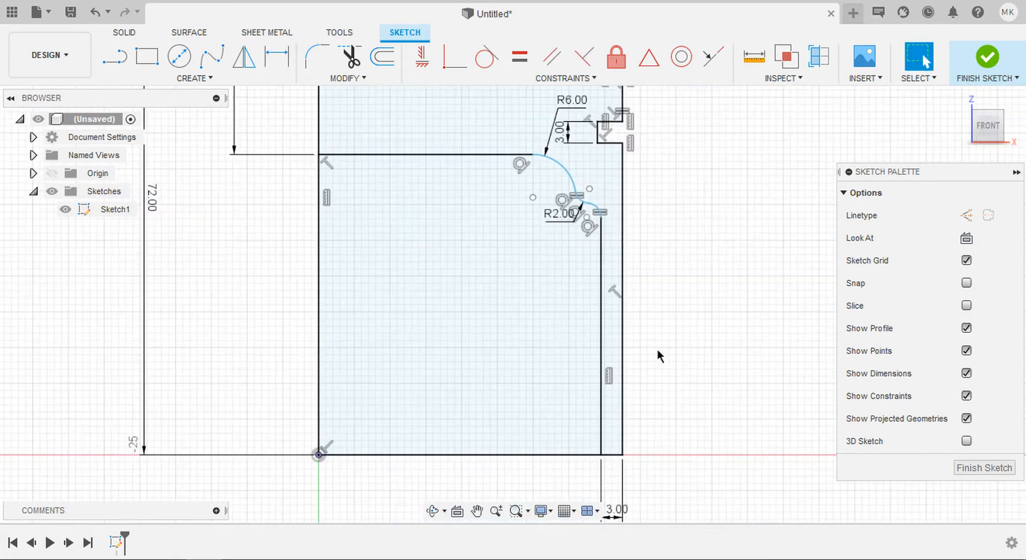
Step: Dimension the inner contour's vertical side line with a length of 36 mm
{"action": "key", "text": "d"}
{"action": "left_click", "coordinate": [602, 282]}
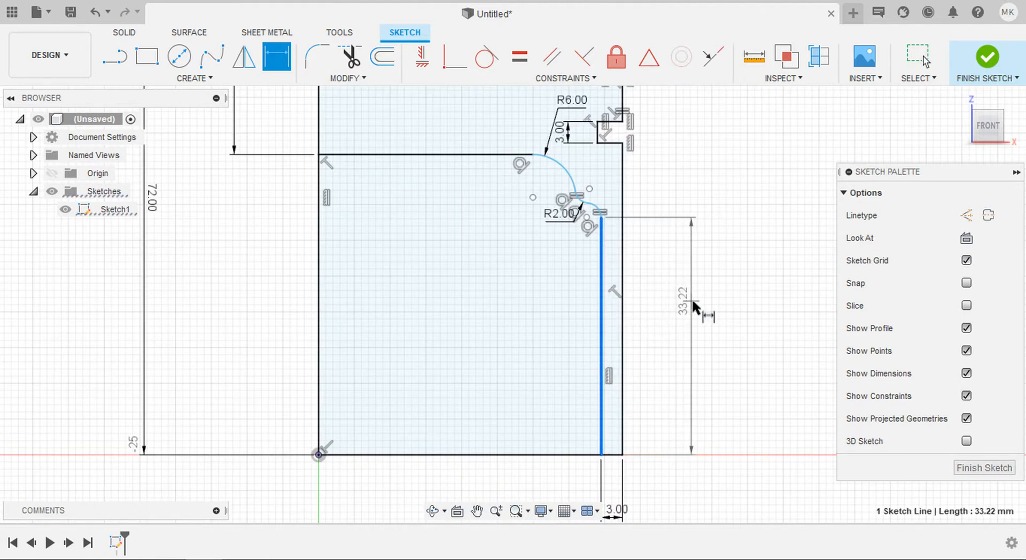
{"action": "left_click", "coordinate": [694, 305]}
{"action": "type", "text": "36"}
{"action": "scroll", "coordinate": [711, 302], "scroll_direction": "down", "scroll_amount": 1}
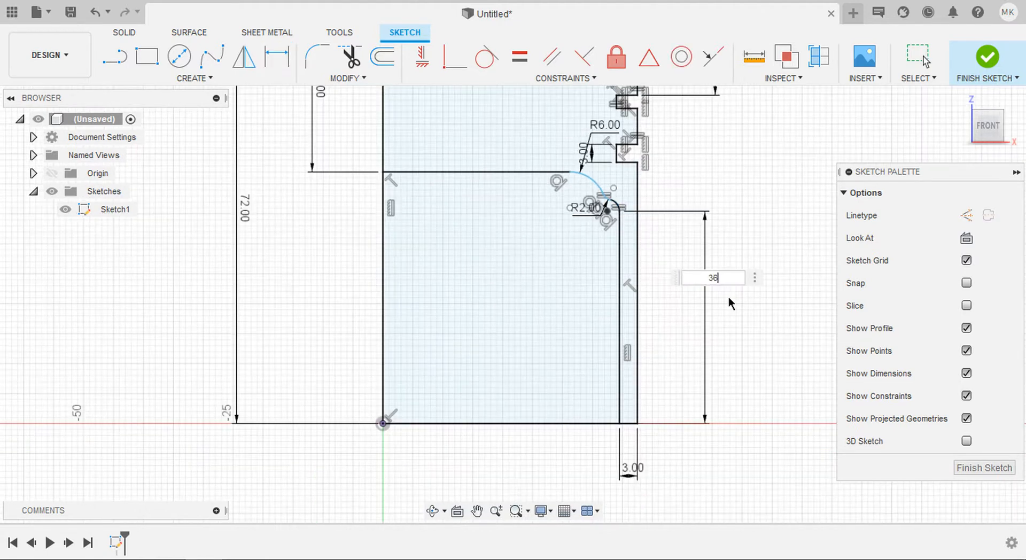
{"action": "type", "text": "6"}
{"action": "key", "text": "Return"}
{"action": "key", "text": "Escape"}
{"action": "scroll", "coordinate": [728, 302], "scroll_direction": "down", "scroll_amount": 1}
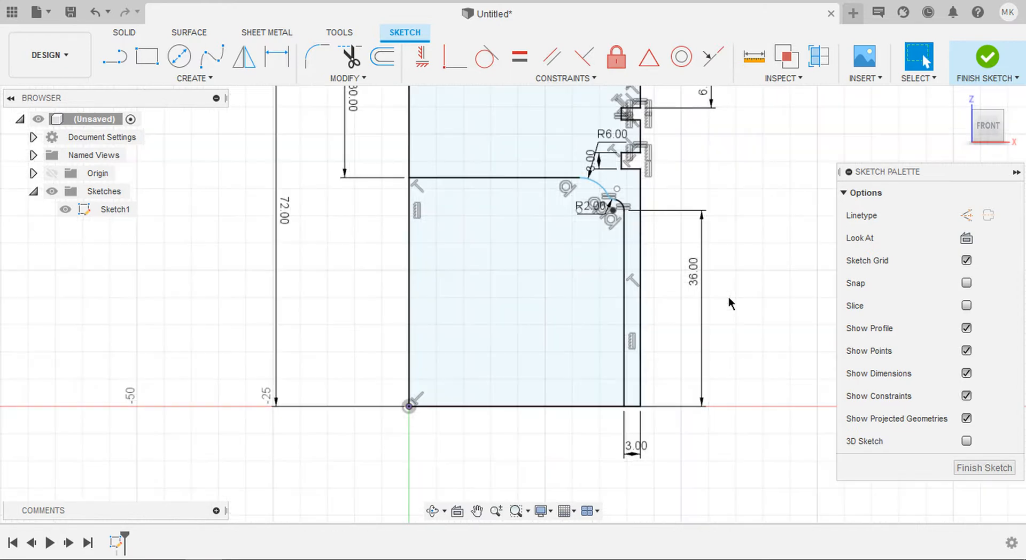
Step: Dimension the inner contour's horizontal line with a length of 30 mm
{"action": "scroll", "coordinate": [664, 279], "scroll_direction": "up", "scroll_amount": 5}
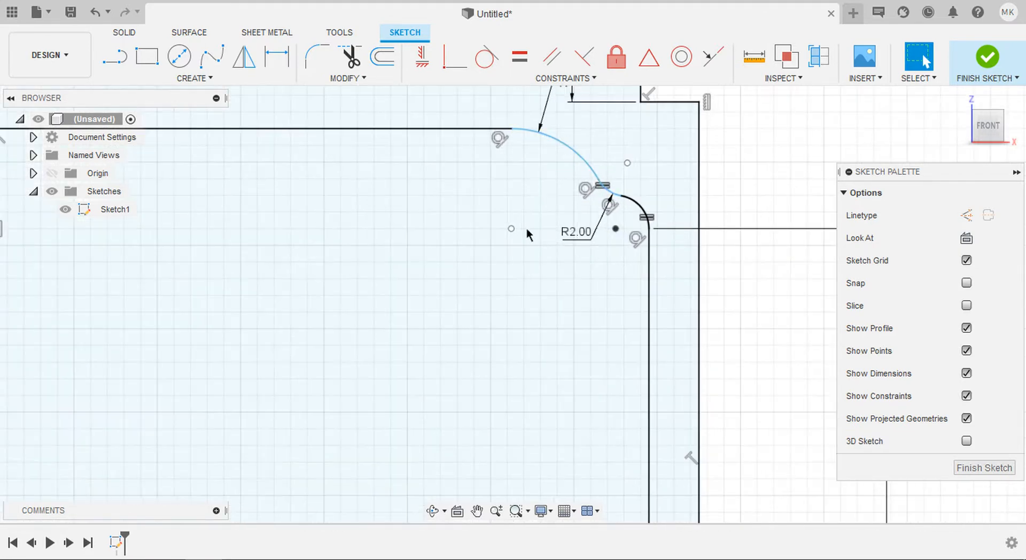
{"action": "scroll", "coordinate": [525, 233], "scroll_direction": "down", "scroll_amount": 2}
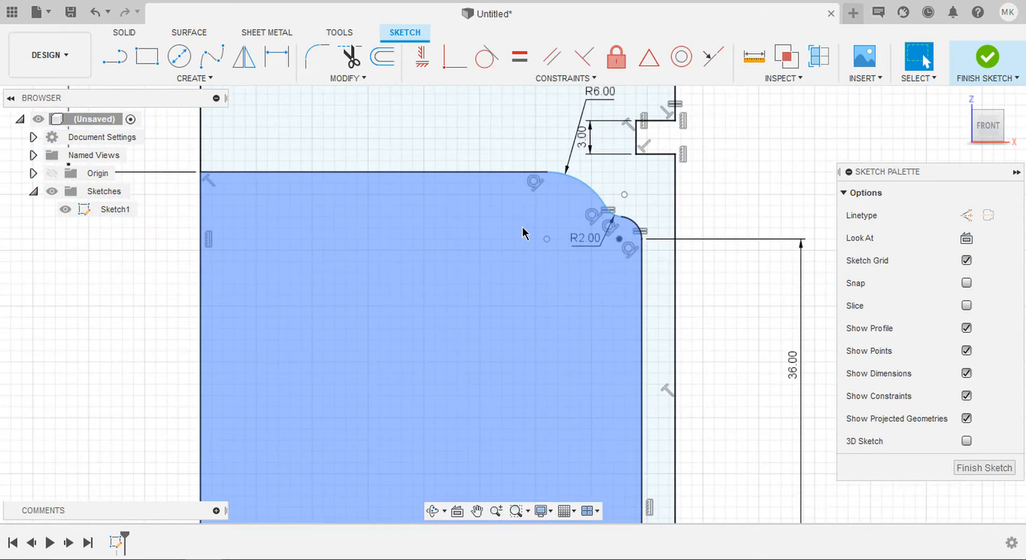
{"action": "key", "text": "d"}
{"action": "left_click", "coordinate": [428, 169]}
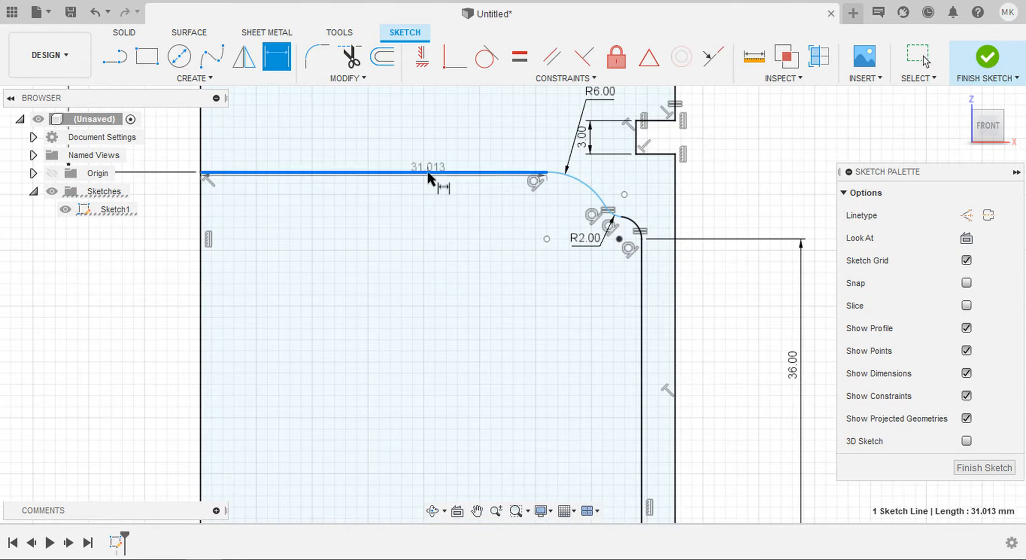
{"action": "left_click", "coordinate": [418, 278]}
{"action": "type", "text": "30"}
{"action": "key", "text": "Return"}
{"action": "key", "text": "Escape"}
{"action": "scroll", "coordinate": [418, 278], "scroll_direction": "down", "scroll_amount": 5}
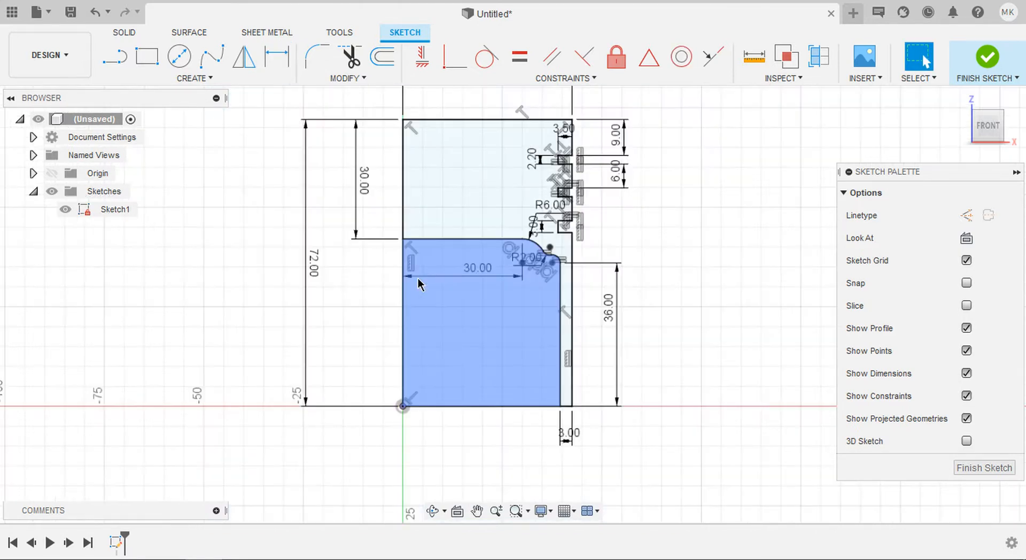
{"action": "middle_click_drag", "start_coordinate": [418, 278], "coordinate": [439, 301]}
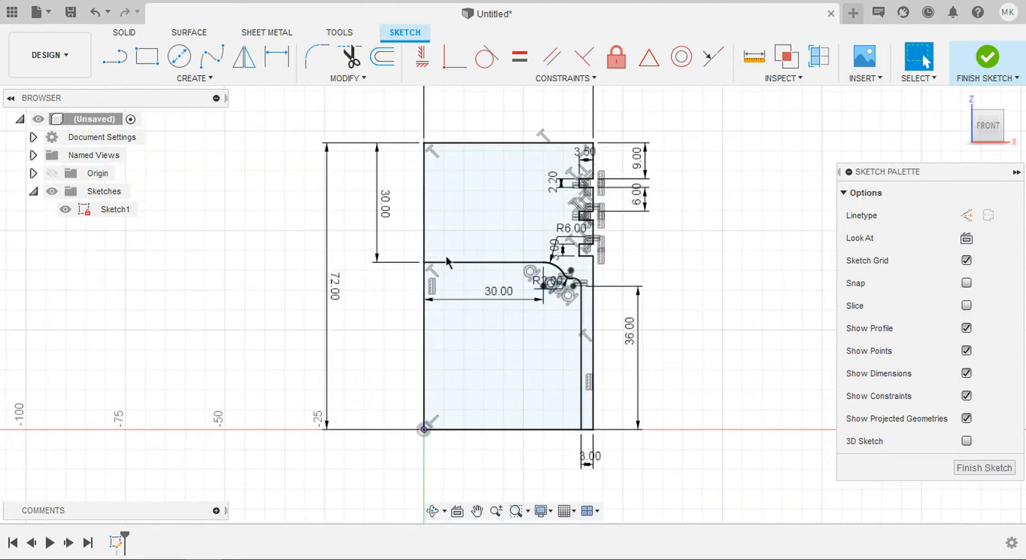
Step: Revolve the grooved outer piston profile 360 degrees about the vertical centre line as a new body
{"action": "left_click", "coordinate": [507, 215]}
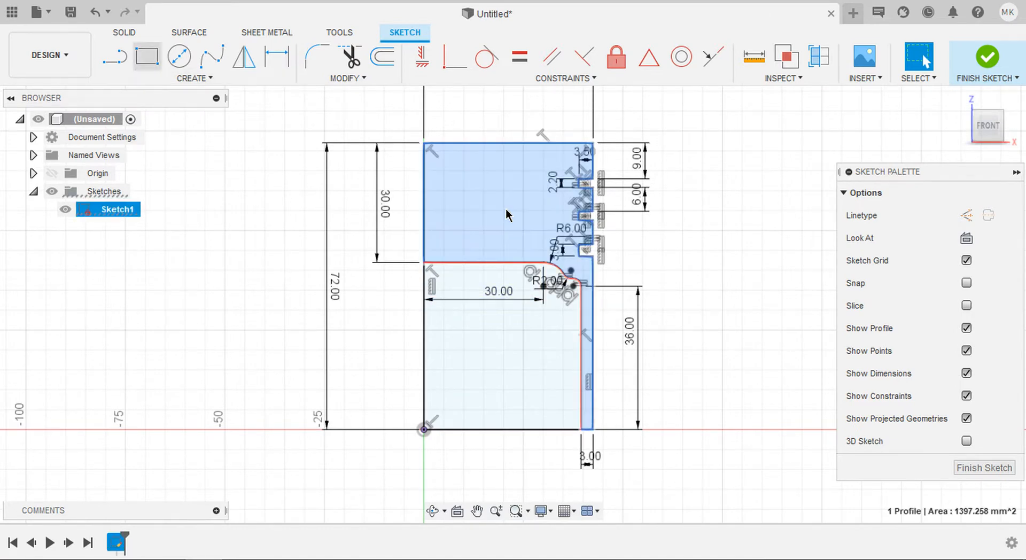
{"action": "left_click", "coordinate": [124, 34]}
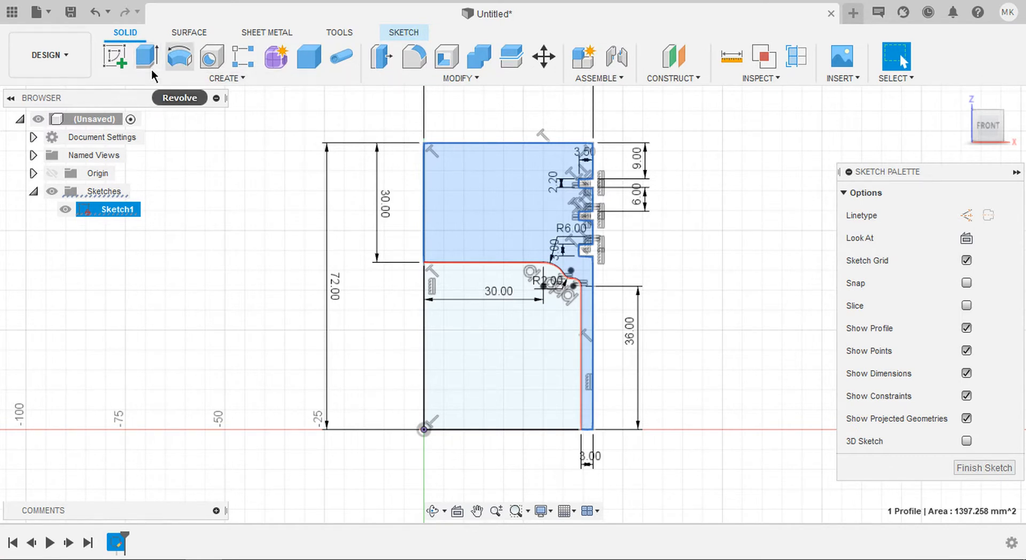
{"action": "left_click", "coordinate": [180, 56]}
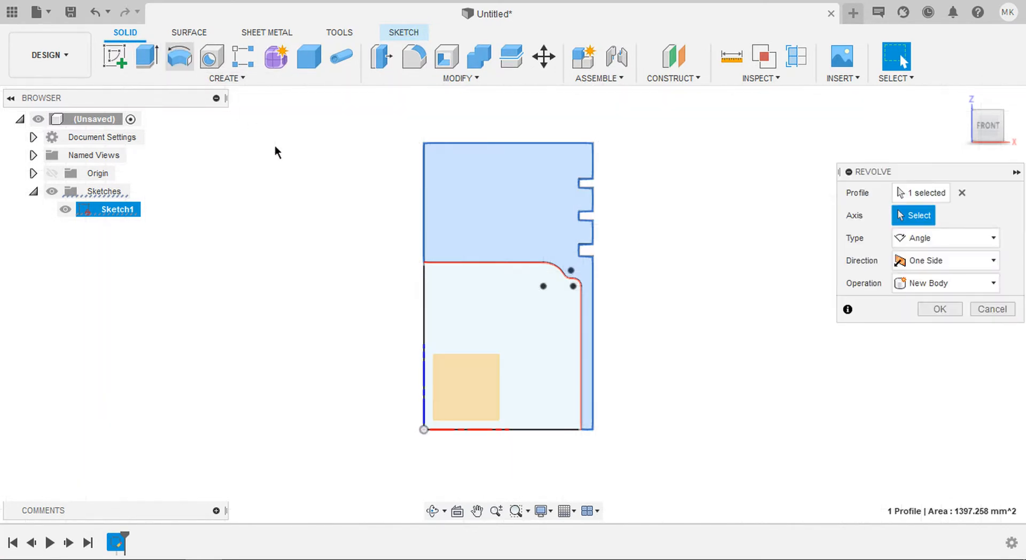
{"action": "left_click", "coordinate": [425, 365]}
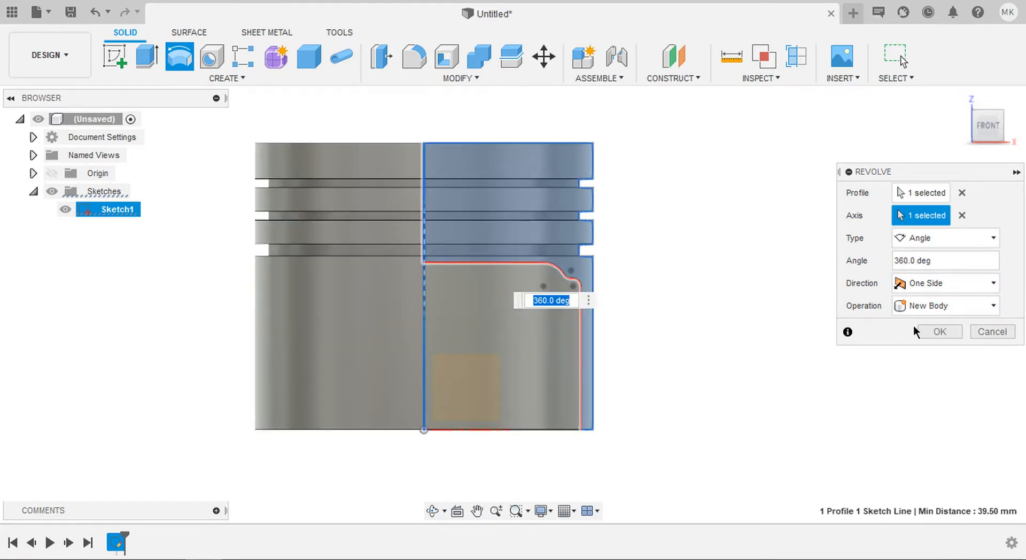
{"action": "left_click", "coordinate": [931, 332]}
{"action": "mouse_move", "coordinate": [690, 239]}
{"action": "middle_mouse_down", "text": "shift"}
{"action": "mouse_move", "coordinate": [668, 227]}
{"action": "mouse_move", "coordinate": [675, 235]}
{"action": "mouse_move", "coordinate": [618, 142]}
{"action": "mouse_move", "coordinate": [747, 263]}
{"action": "middle_mouse_up", "text": "shift"}
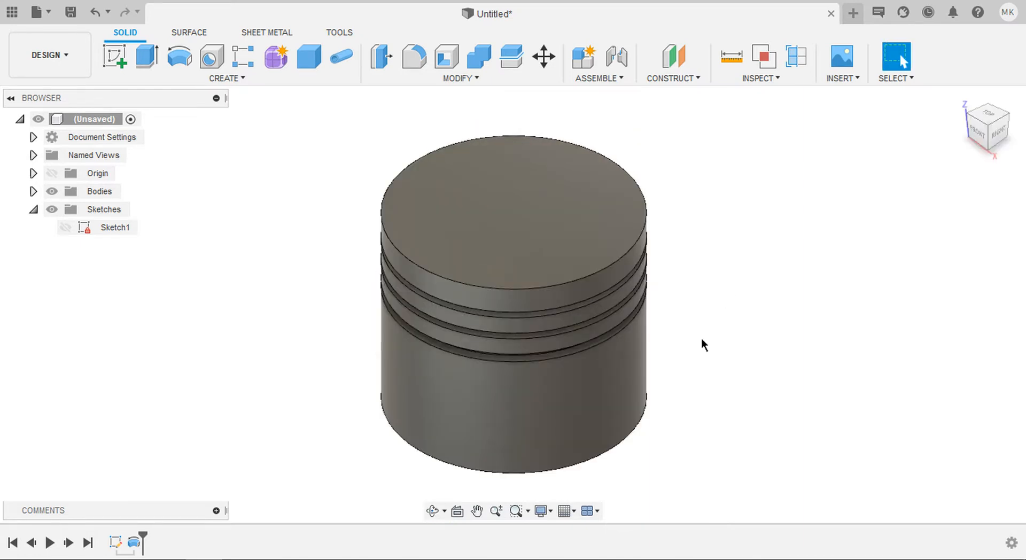
{"action": "middle_click_drag", "start_coordinate": [684, 401], "coordinate": [710, 366], "text": "shift"}
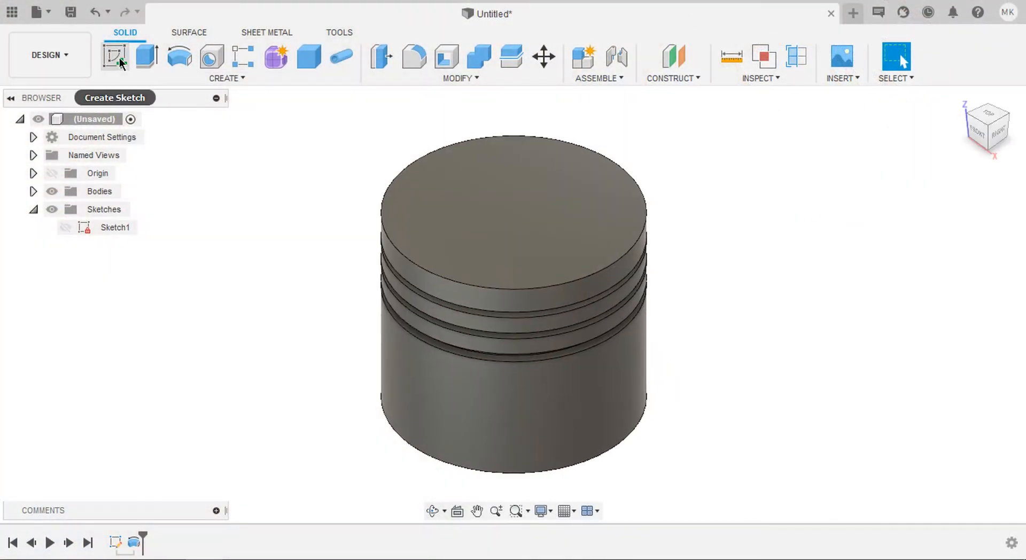
Step: Start a sketch on the YZ origin plane and draw a circle about 20 mm in diameter on the vertical axis above the origin
{"action": "left_click", "coordinate": [119, 61]}
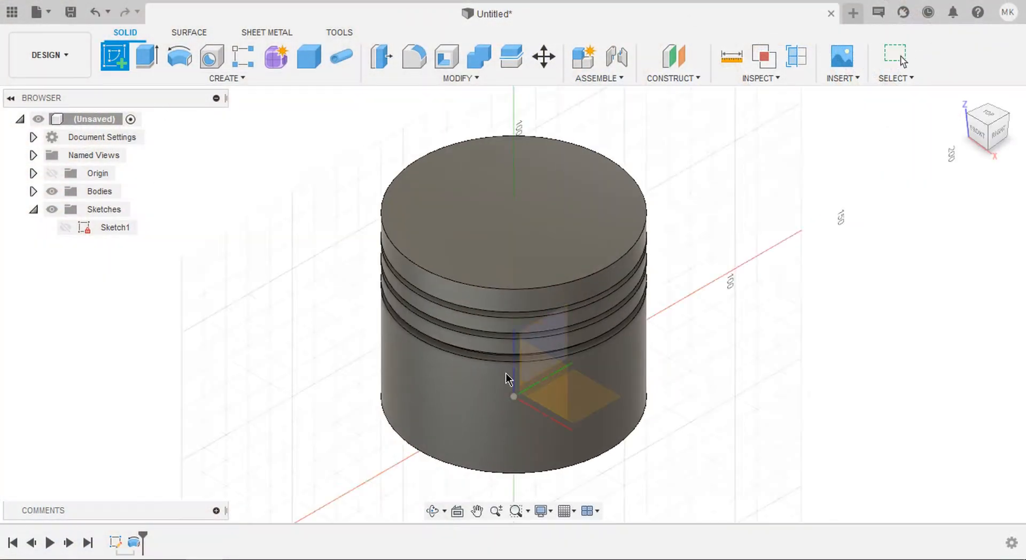
{"action": "left_click", "coordinate": [563, 341]}
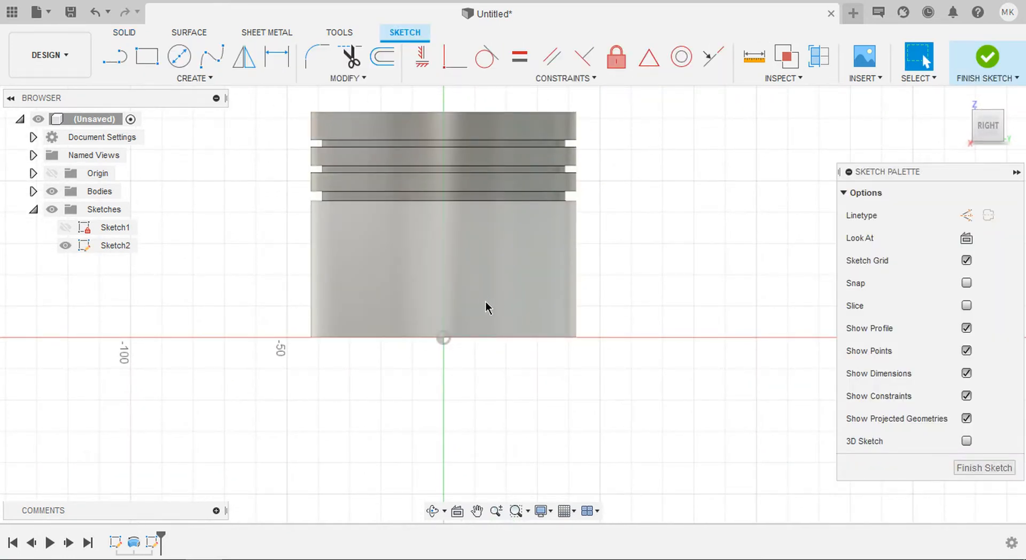
{"action": "key", "text": "c"}
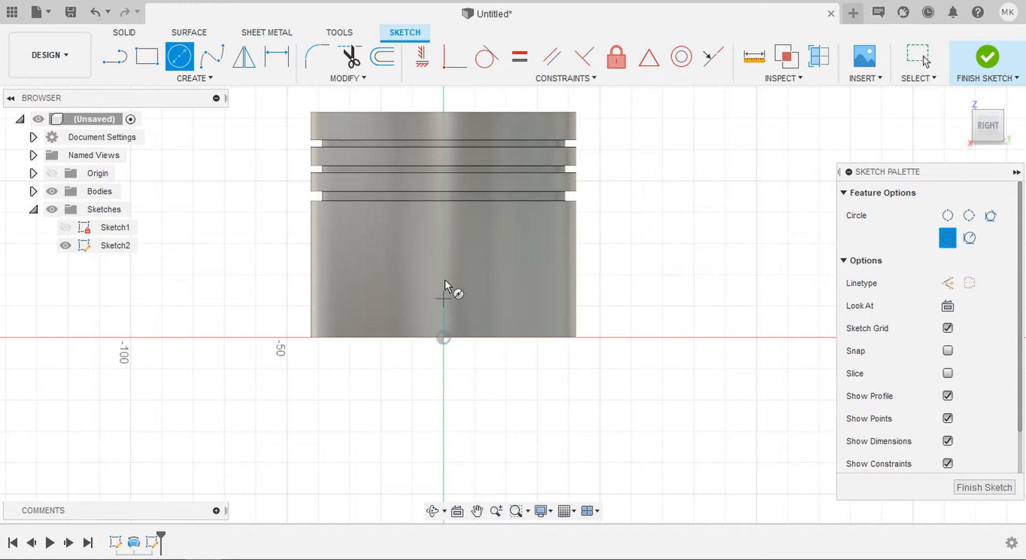
{"action": "left_click", "coordinate": [444, 247]}
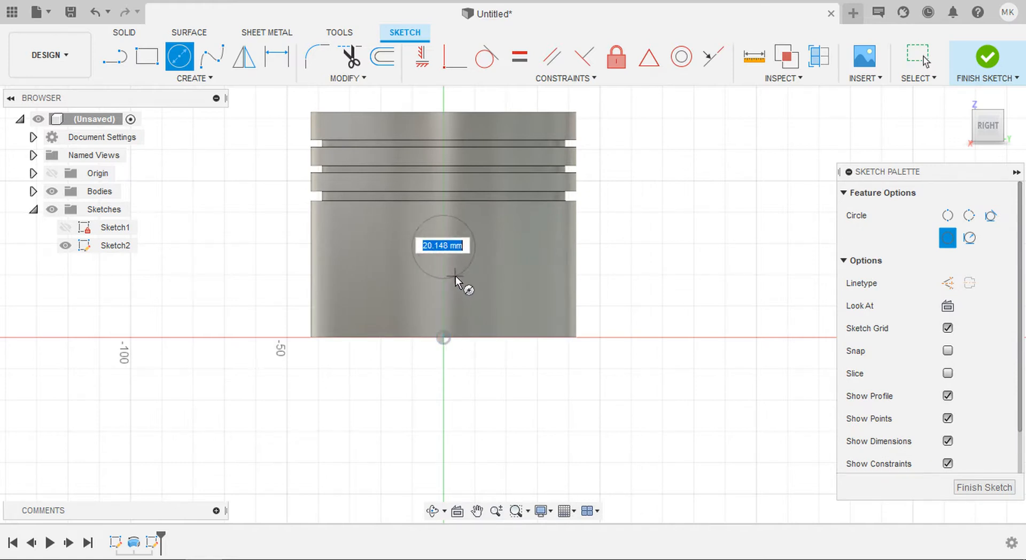
{"action": "left_click", "coordinate": [455, 276]}
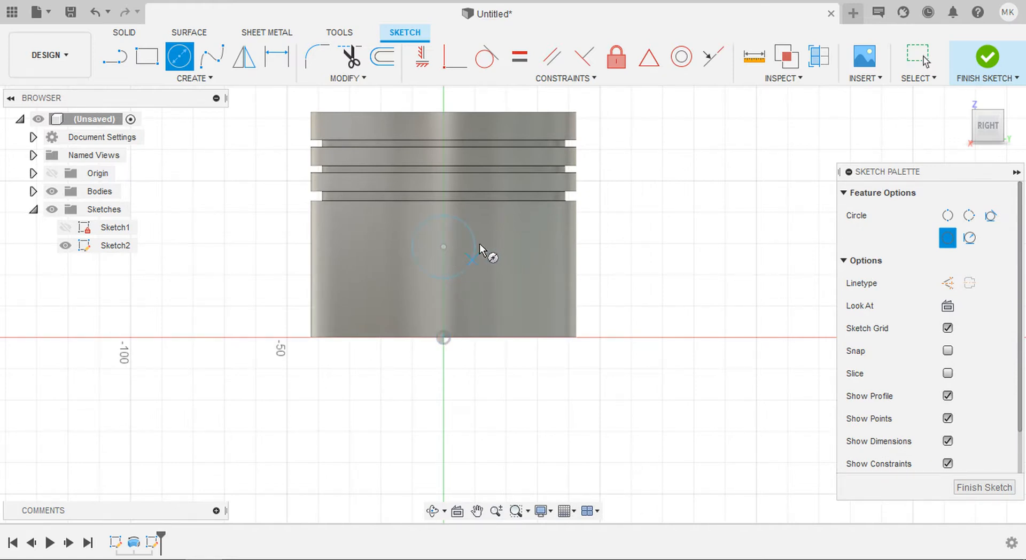
Step: Dimension the circle with a diameter of 35 mm
{"action": "middle_click_drag", "start_coordinate": [507, 287], "coordinate": [486, 256]}
{"action": "key", "text": "d"}
{"action": "left_click", "coordinate": [486, 257]}
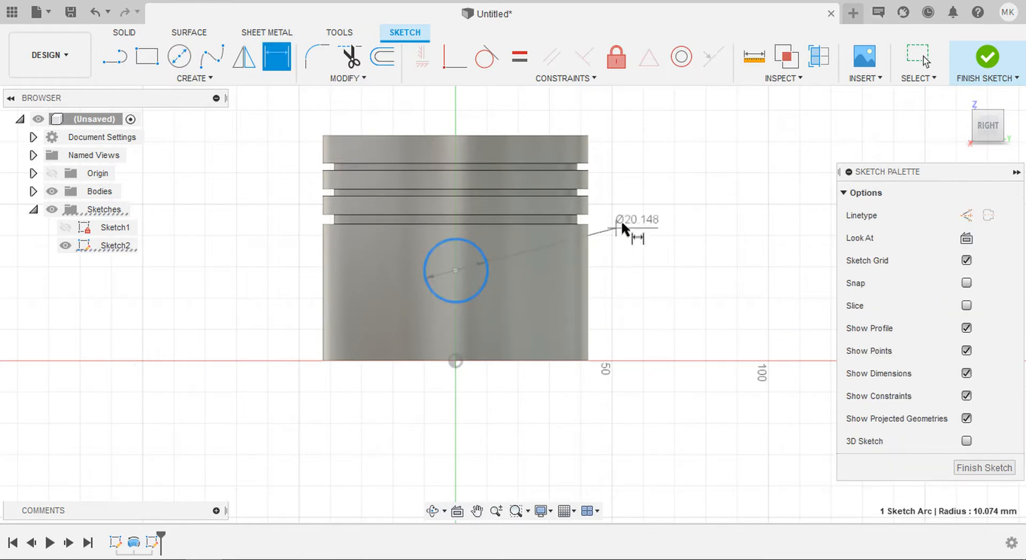
{"action": "left_click", "coordinate": [621, 219]}
{"action": "type", "text": "35"}
{"action": "key", "text": "Return"}
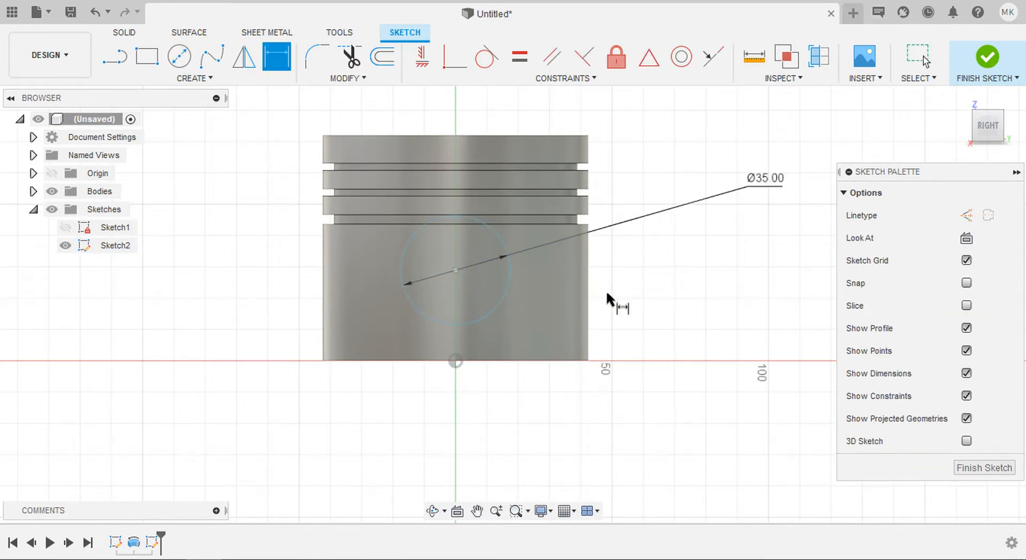
Step: Draw a dimensioned inner circle about 22.9 mm in diameter, concentric with the 35 mm circle
{"action": "key", "text": "c"}
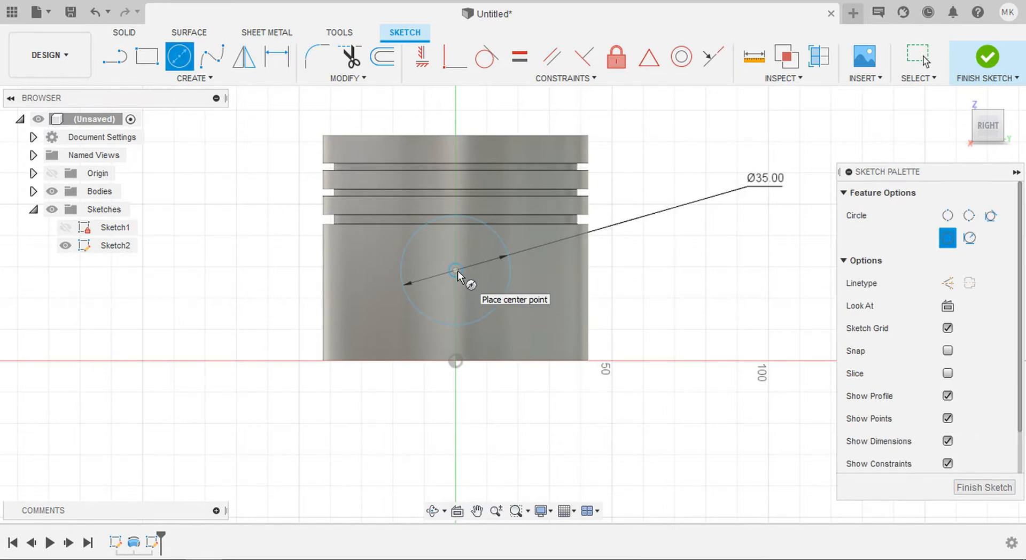
{"action": "left_click", "coordinate": [456, 271]}
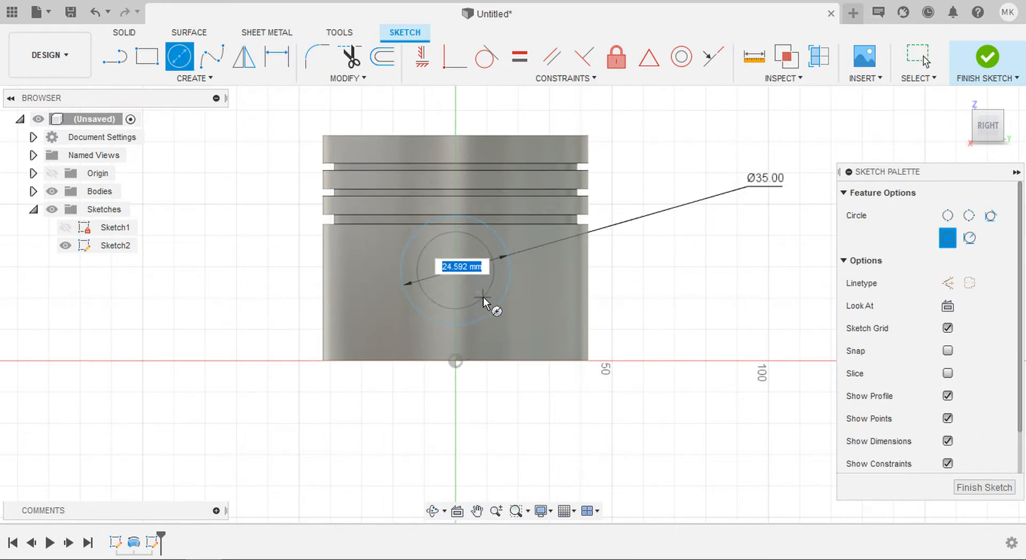
{"action": "type", "text": "20"}
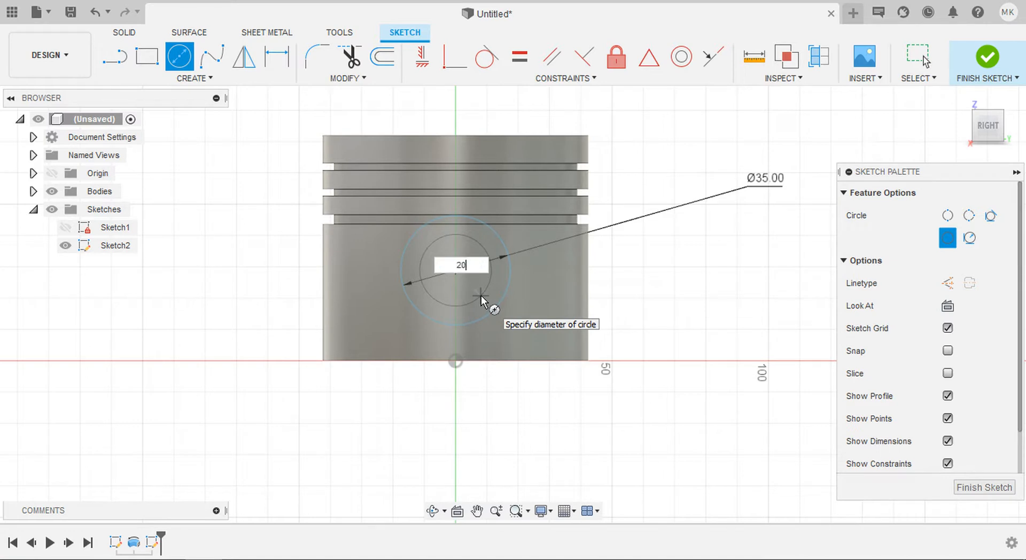
{"action": "key", "text": "Tab"}
{"action": "key", "text": "Return"}
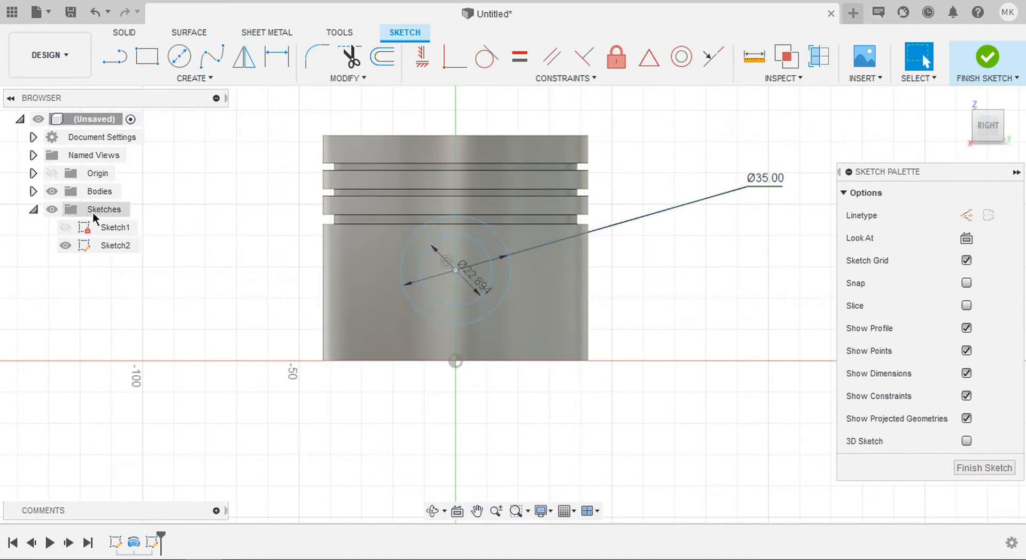
Step: Hide the piston body and align the circles' shared centre vertically with the sketch origin using a Horizontal/Vertical constraint
{"action": "left_click", "coordinate": [51, 192]}
{"action": "scroll", "coordinate": [442, 282], "scroll_direction": "up", "scroll_amount": 3}
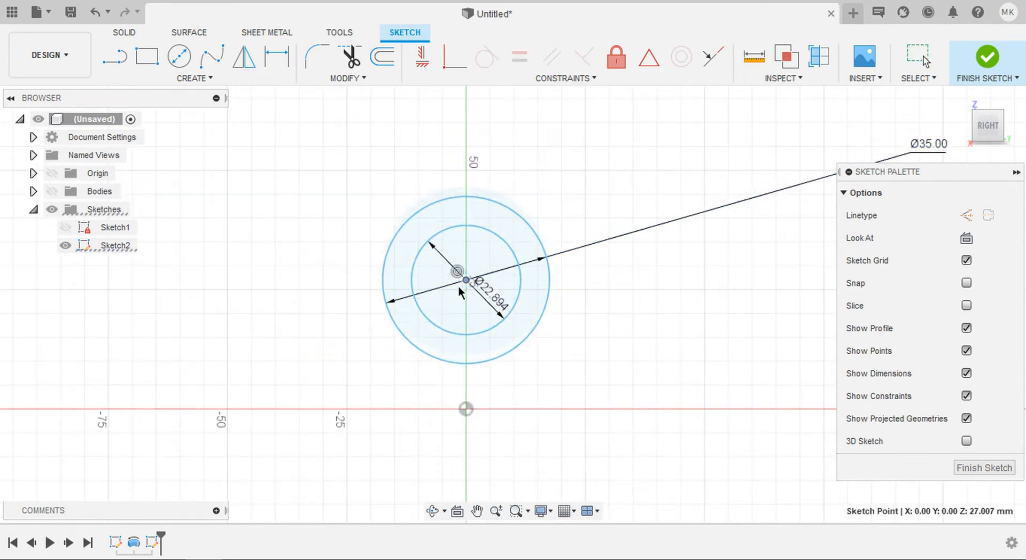
{"action": "mouse_move", "coordinate": [458, 286]}
{"action": "left_mouse_down"}
{"action": "mouse_move", "coordinate": [426, 287]}
{"action": "mouse_move", "coordinate": [423, 271]}
{"action": "mouse_move", "coordinate": [439, 260]}
{"action": "mouse_move", "coordinate": [438, 273]}
{"action": "mouse_move", "coordinate": [416, 268]}
{"action": "left_mouse_up"}
{"action": "left_click", "coordinate": [423, 58]}
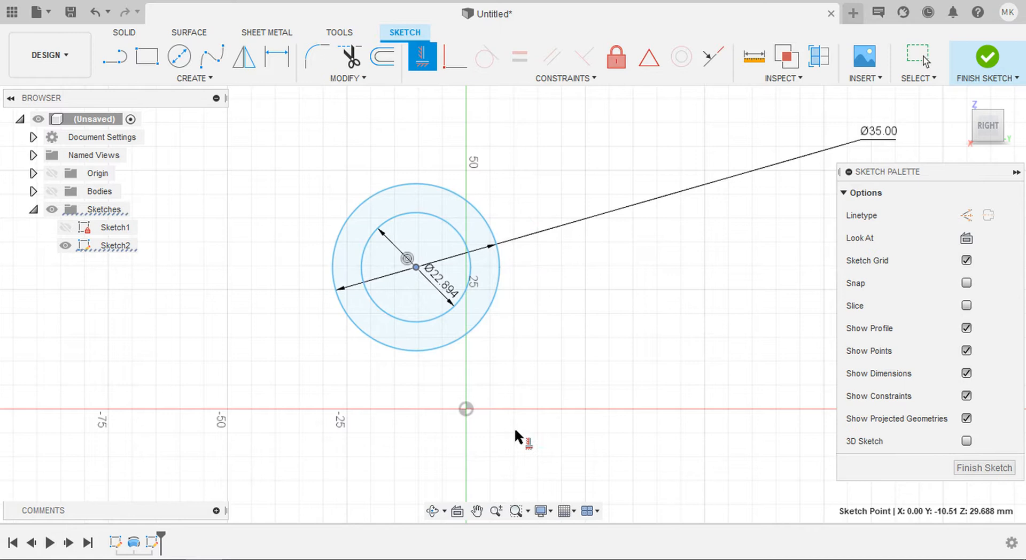
{"action": "left_click", "coordinate": [466, 408]}
{"action": "left_click", "coordinate": [416, 267]}
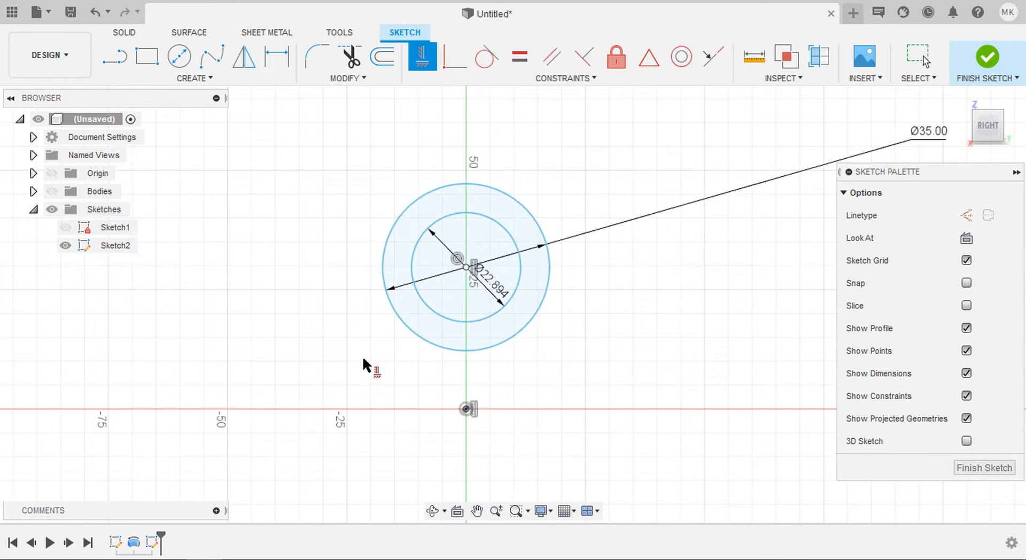
Step: Show the piston body again and dimension the circles' centre 43 mm below the piston's top edge
{"action": "left_click", "coordinate": [51, 191]}
{"action": "scroll", "coordinate": [278, 318], "scroll_direction": "down", "scroll_amount": 1}
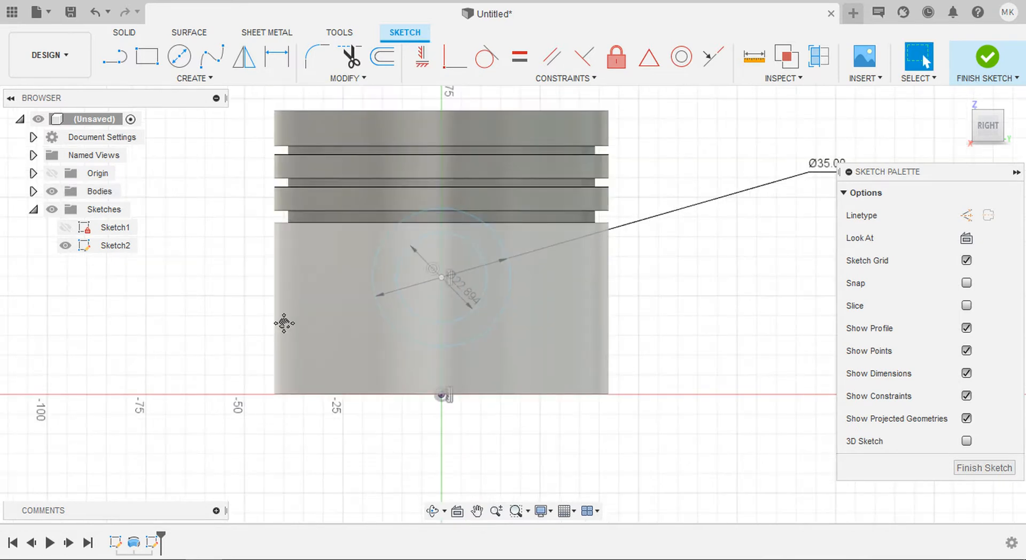
{"action": "middle_click_drag", "start_coordinate": [442, 276], "coordinate": [451, 295]}
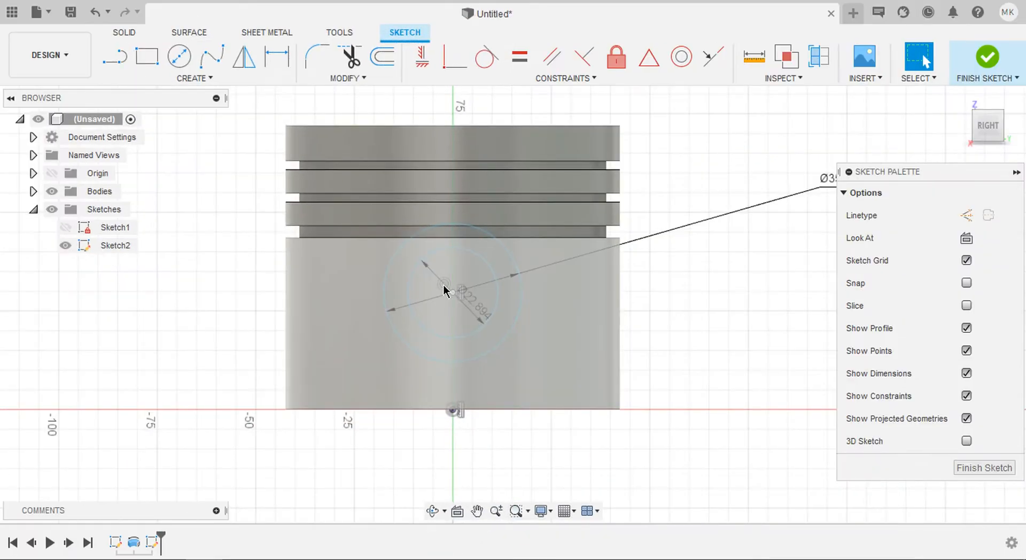
{"action": "key", "text": "d"}
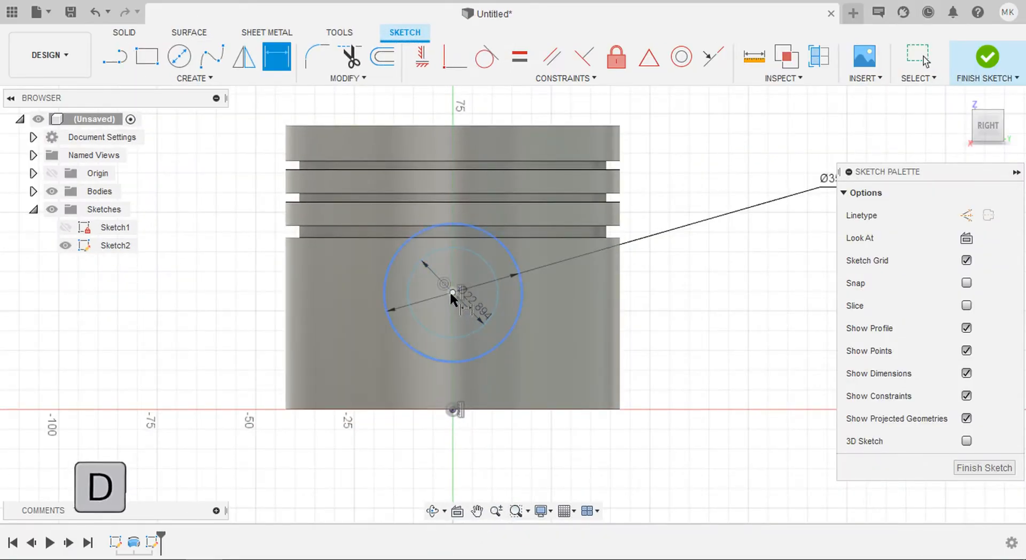
{"action": "left_click", "coordinate": [453, 123]}
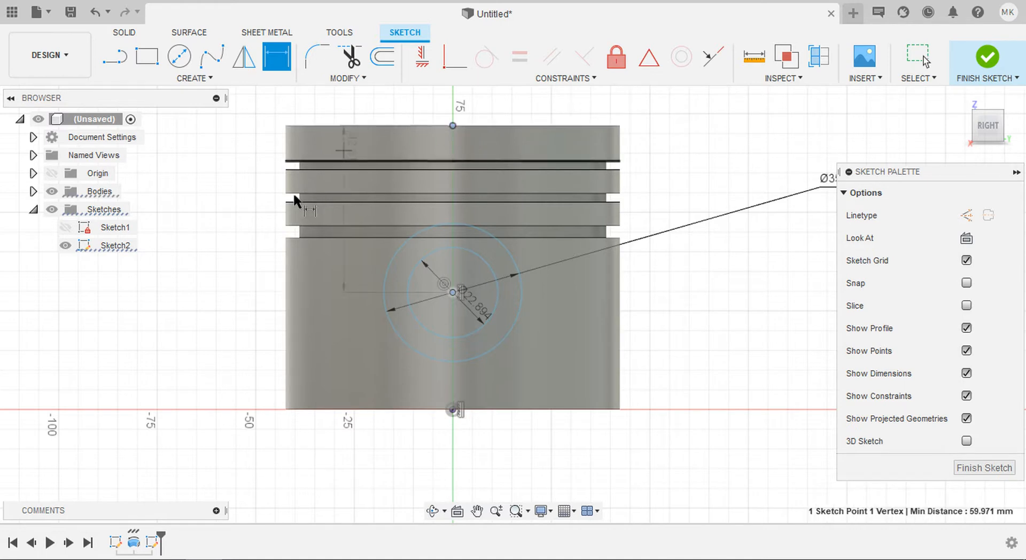
{"action": "left_click", "coordinate": [215, 206]}
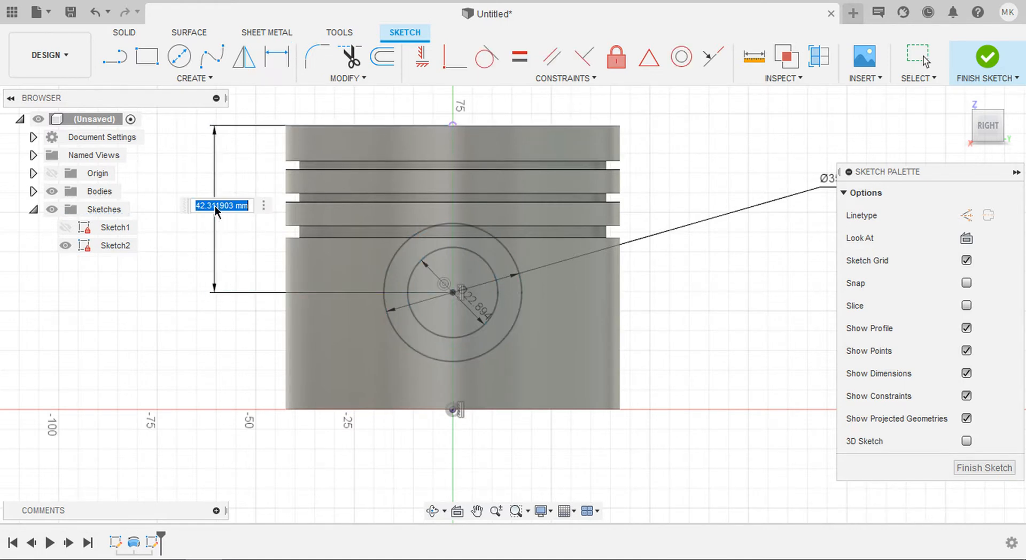
{"action": "type", "text": "43"}
{"action": "key", "text": "Return"}
{"action": "key", "text": "Escape"}
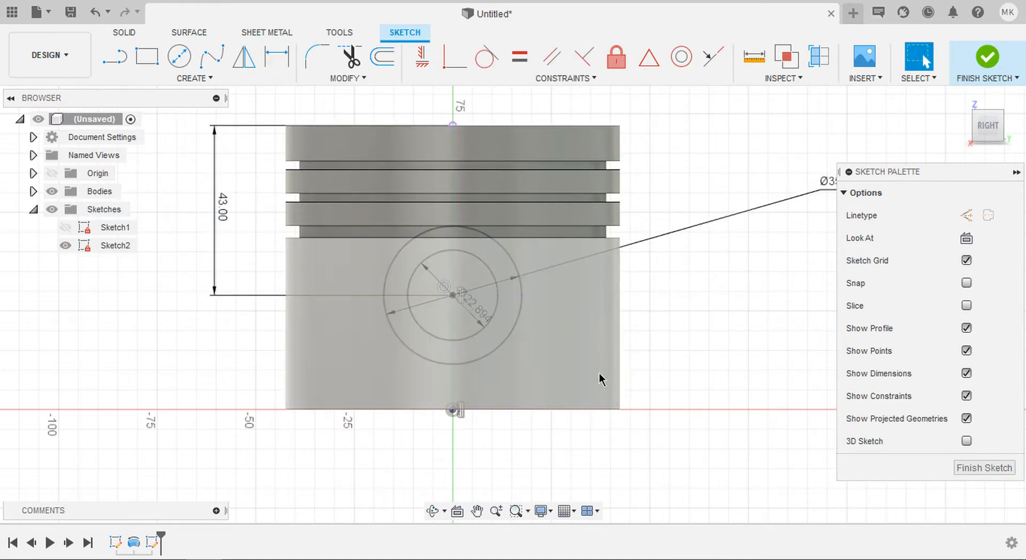
Step: Set up an extrusion of the ring profile between the two concentric circles, starting at a 15 mm offset from the profile plane
{"action": "middle_click_drag", "start_coordinate": [600, 379], "coordinate": [541, 415], "text": "shift"}
{"action": "scroll", "coordinate": [524, 396], "scroll_direction": "up", "scroll_amount": 6}
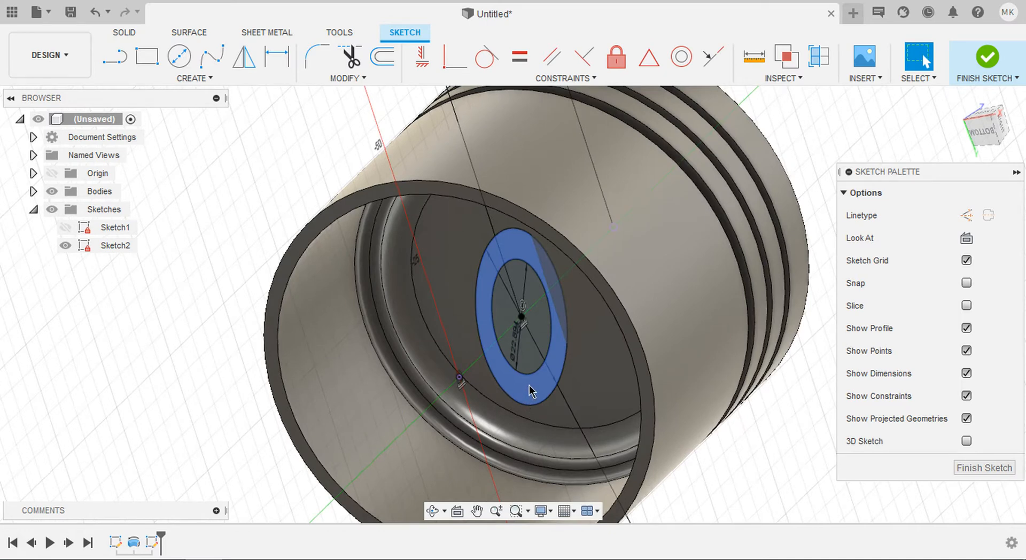
{"action": "left_click", "coordinate": [532, 391]}
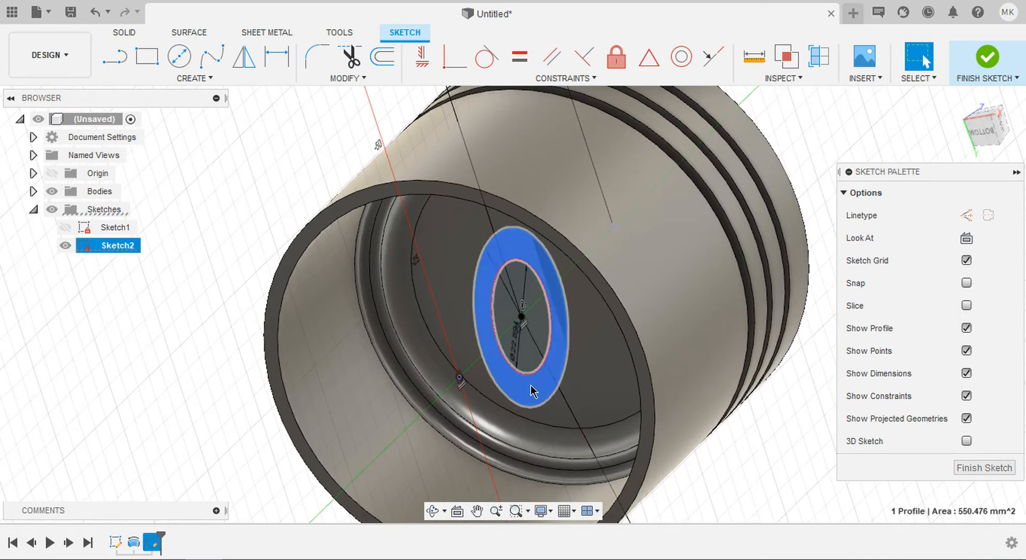
{"action": "key", "text": "e"}
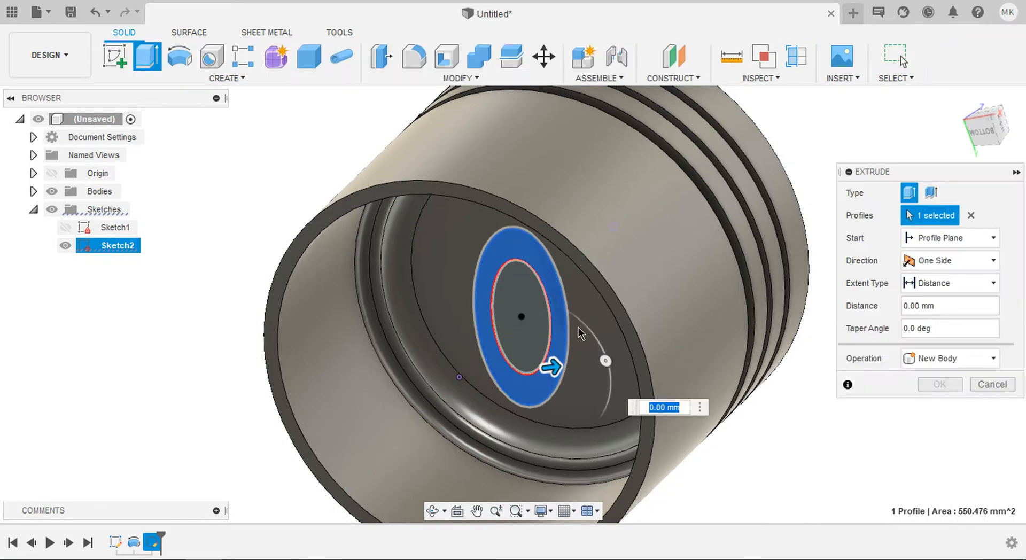
{"action": "middle_click_drag", "start_coordinate": [550, 363], "coordinate": [556, 358], "text": "shift"}
{"action": "mouse_move", "coordinate": [619, 294]}
{"action": "middle_mouse_down", "text": "shift"}
{"action": "mouse_move", "coordinate": [617, 259]}
{"action": "mouse_move", "coordinate": [611, 288]}
{"action": "middle_mouse_up", "text": "shift"}
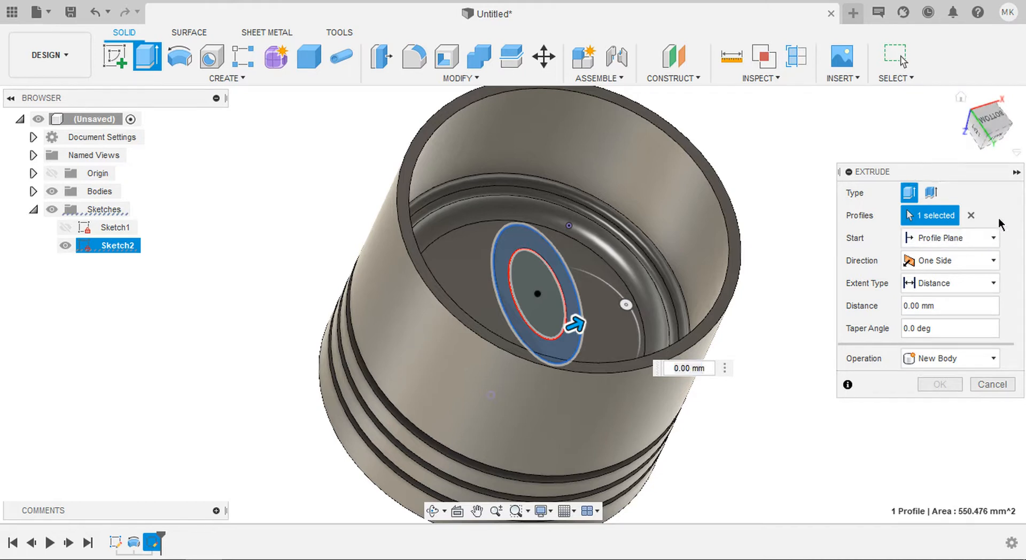
{"action": "left_click", "coordinate": [983, 238]}
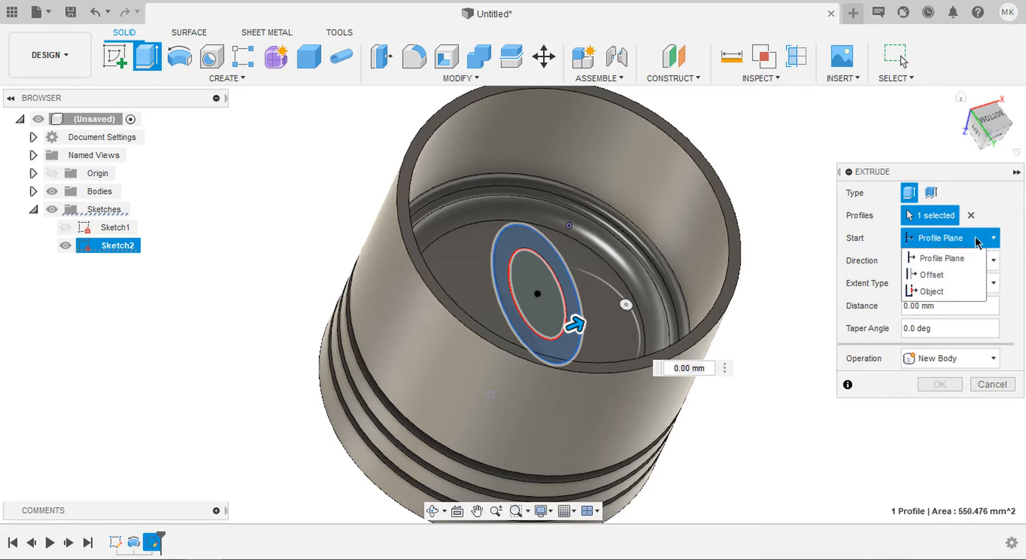
{"action": "left_click", "coordinate": [957, 279]}
{"action": "left_click", "coordinate": [959, 263]}
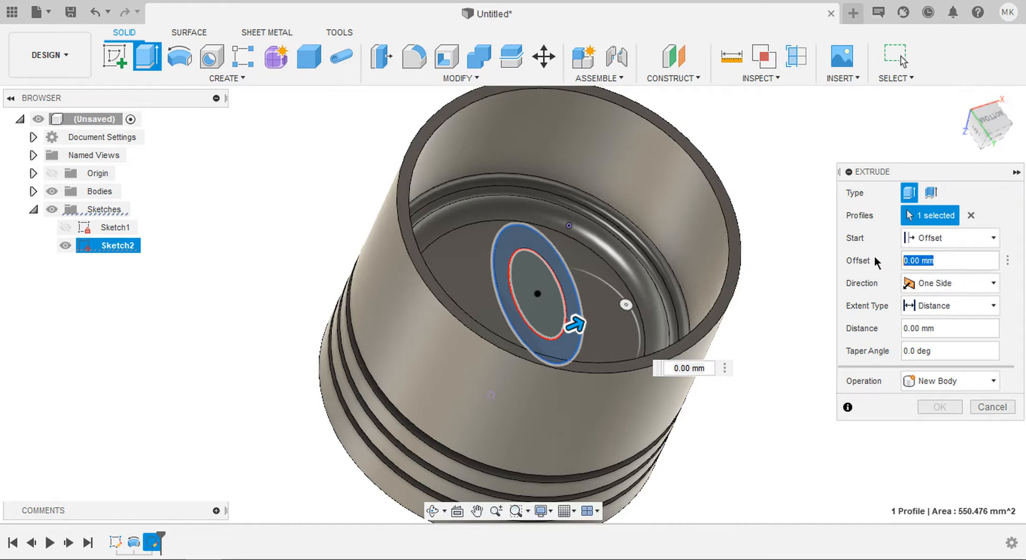
{"action": "type", "text": "15"}
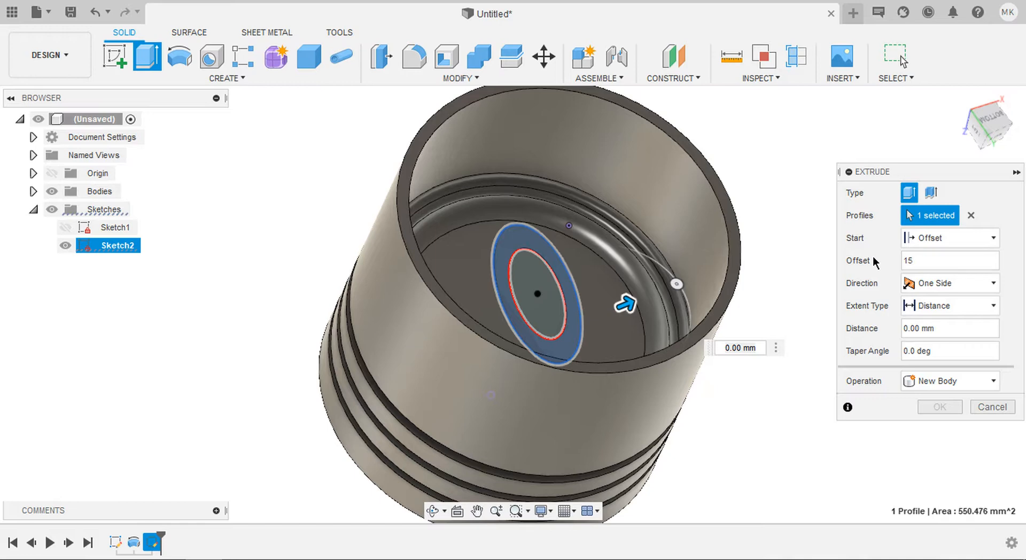
Step: Give the ring extrusion an extent of All and join it to the piston body as a pin boss
{"action": "middle_click_drag", "start_coordinate": [818, 233], "coordinate": [750, 292], "text": "shift"}
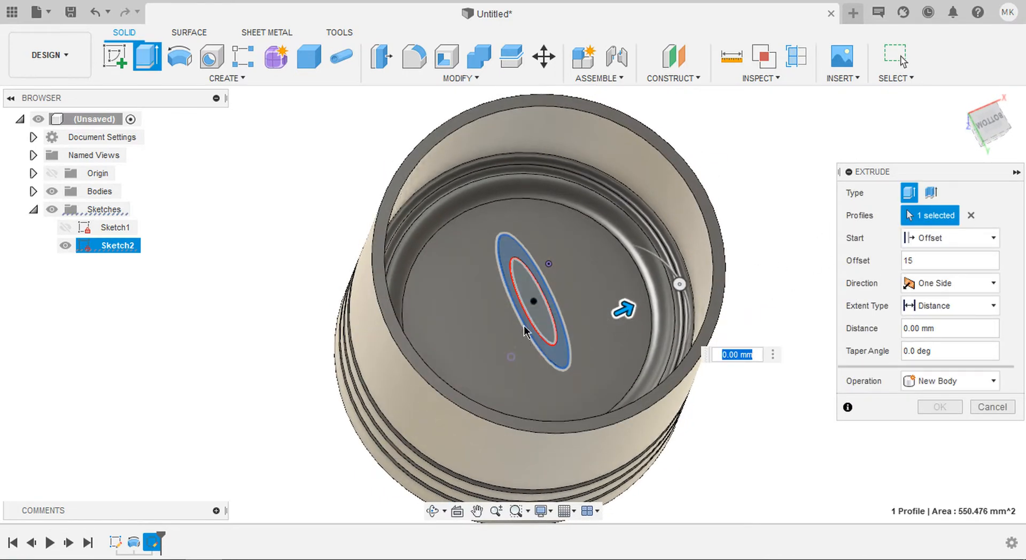
{"action": "middle_click_drag", "start_coordinate": [728, 137], "coordinate": [725, 138], "text": "shift"}
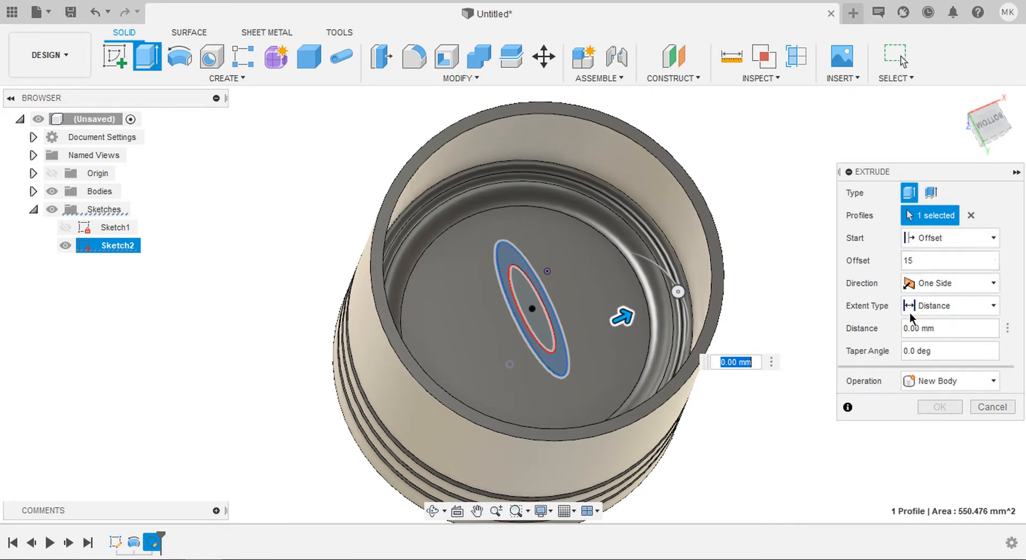
{"action": "left_click", "coordinate": [942, 307]}
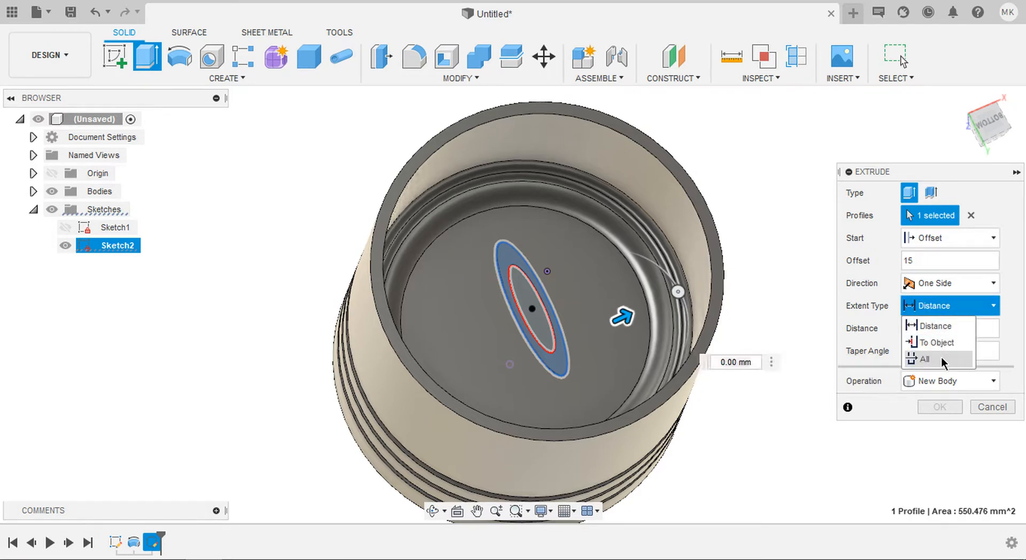
{"action": "left_click", "coordinate": [925, 359]}
{"action": "left_click", "coordinate": [909, 380]}
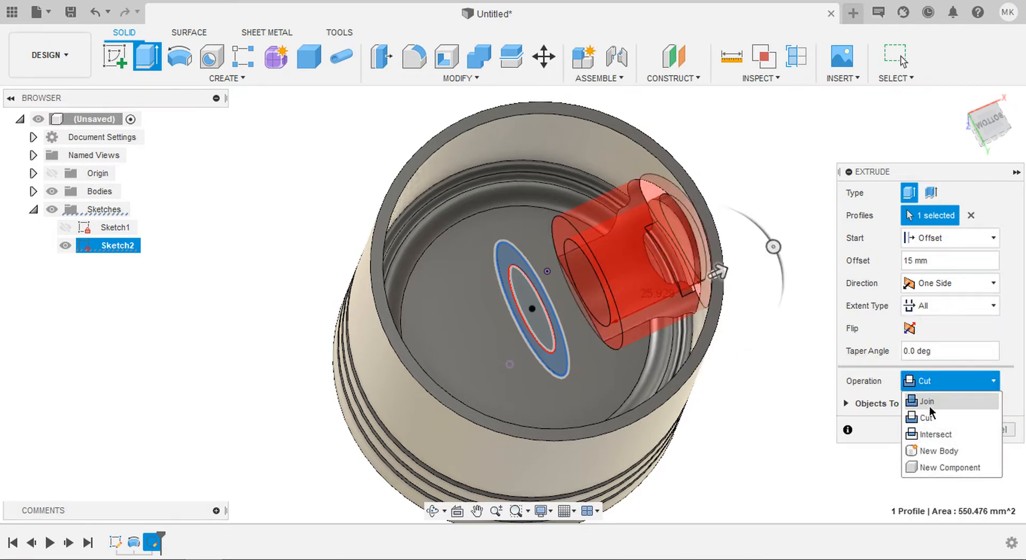
{"action": "left_click", "coordinate": [927, 399]}
{"action": "middle_click_drag", "start_coordinate": [700, 240], "coordinate": [372, 231], "text": "shift"}
{"action": "key", "text": "Return"}
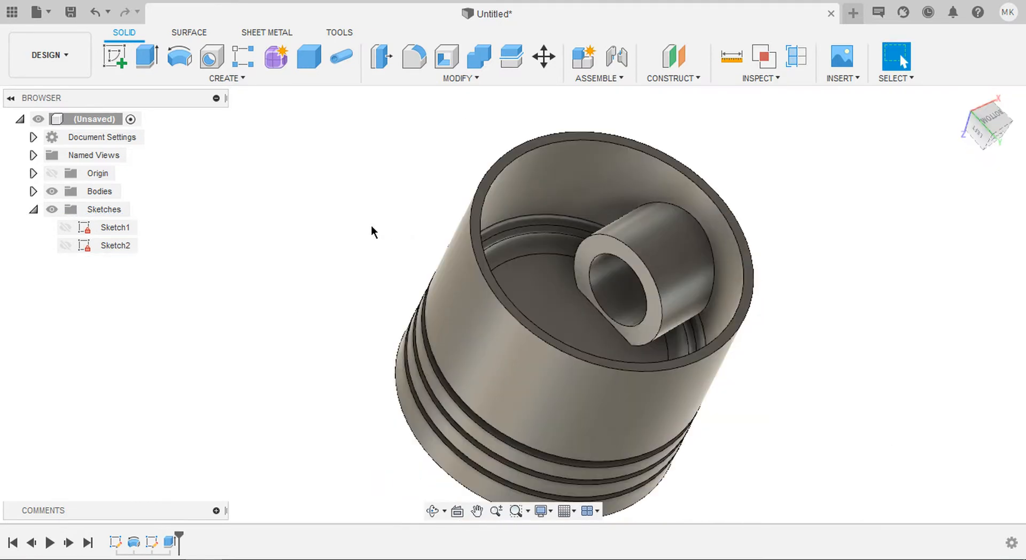
Step: Mirror the pin boss extrude feature across the YZ origin plane to the opposite piston wall
{"action": "left_click", "coordinate": [249, 79]}
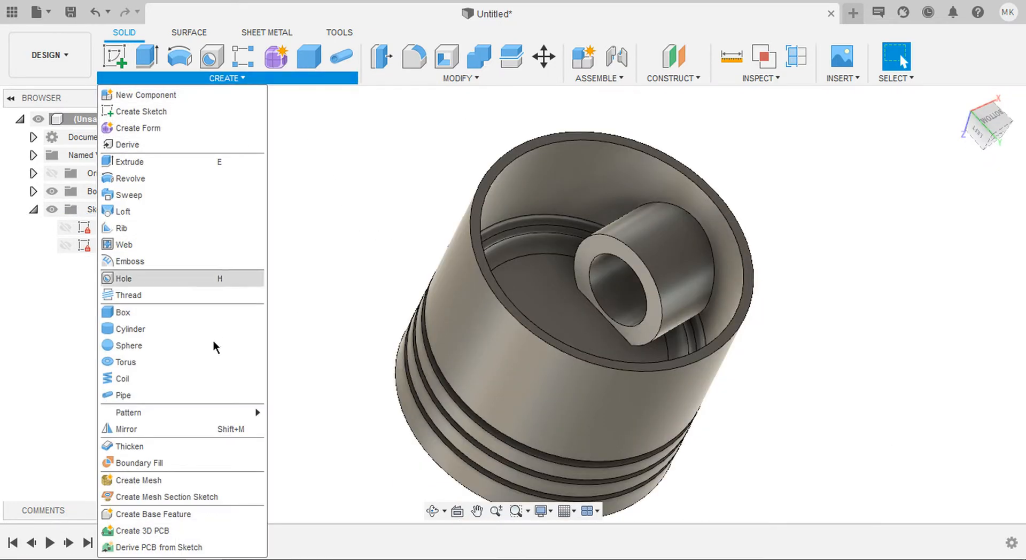
{"action": "left_click", "coordinate": [225, 428]}
{"action": "left_click", "coordinate": [903, 194]}
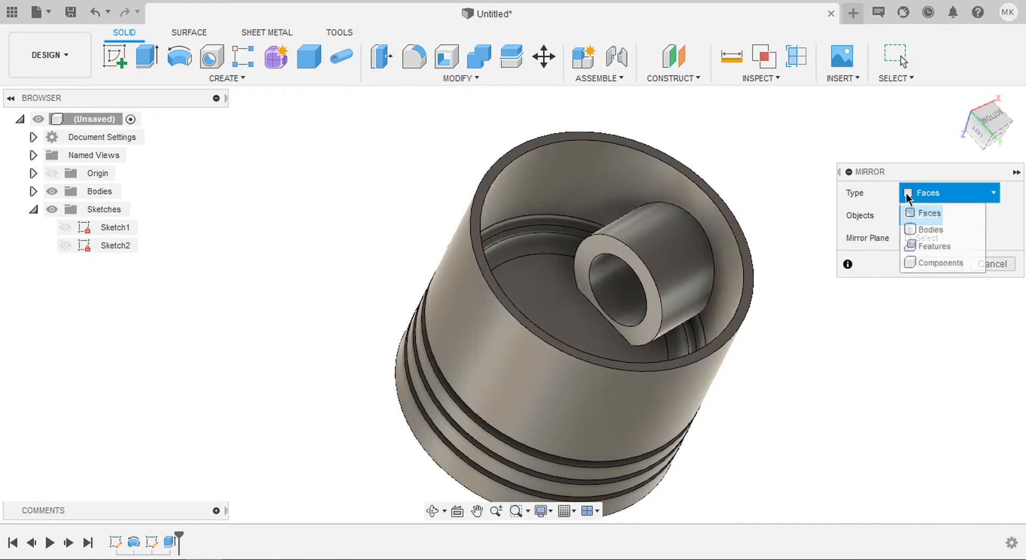
{"action": "left_click", "coordinate": [933, 247]}
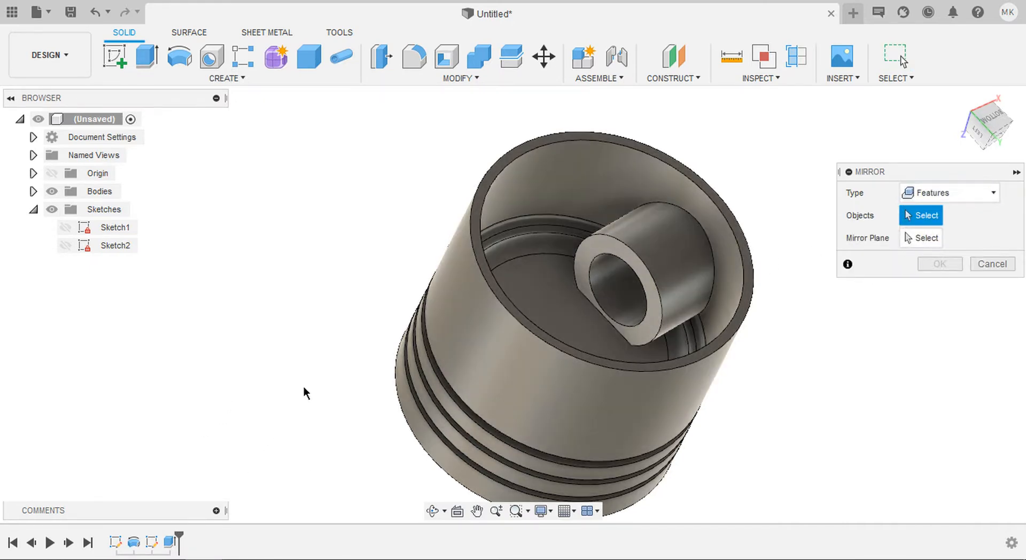
{"action": "left_click", "coordinate": [659, 258]}
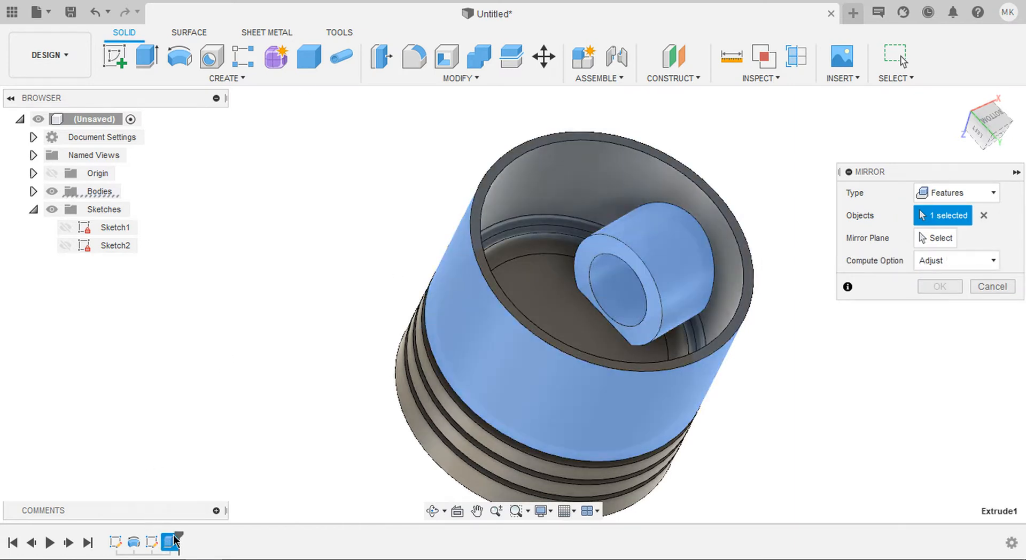
{"action": "left_click", "coordinate": [932, 237]}
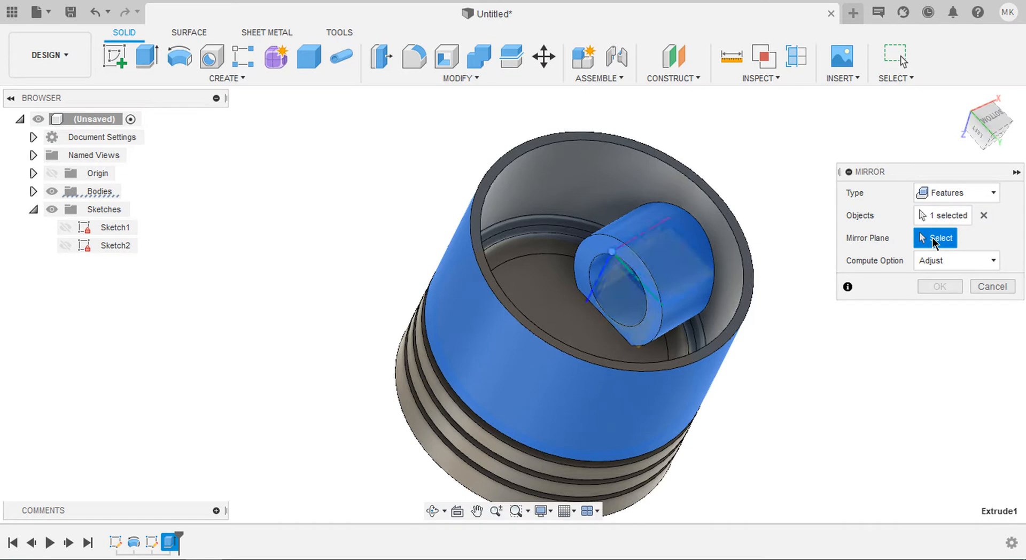
{"action": "left_click", "coordinate": [625, 291]}
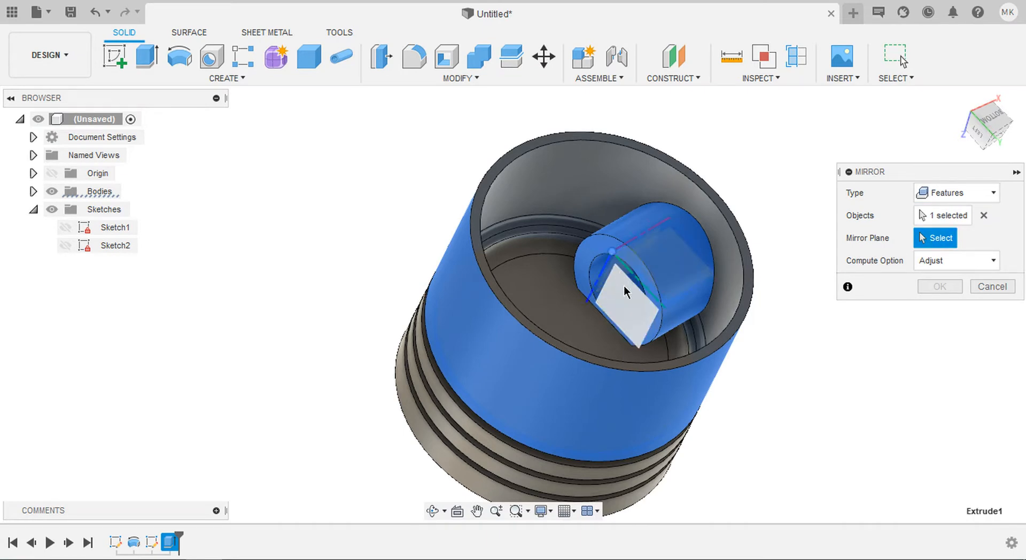
{"action": "left_click", "coordinate": [938, 286]}
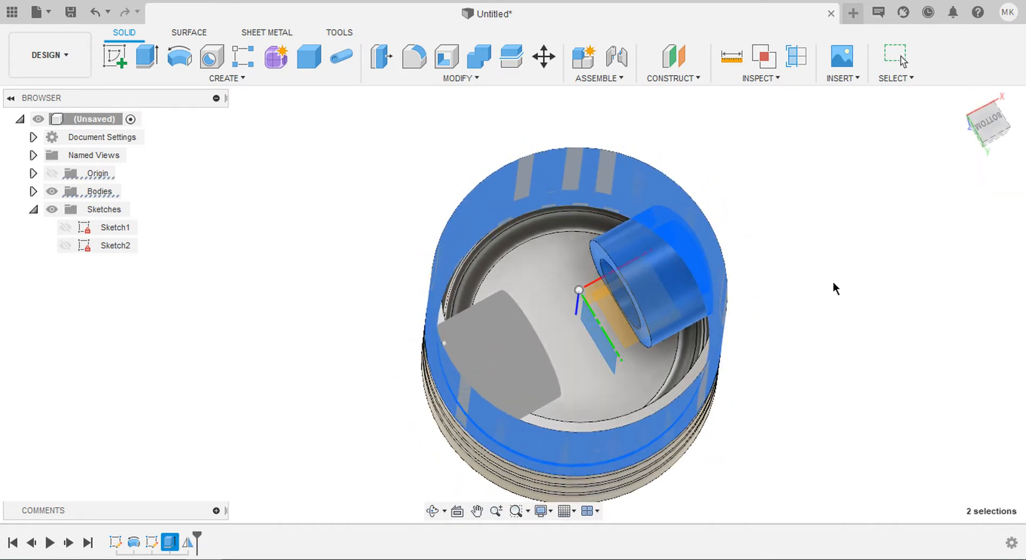
Step: Edit the piston profile sketch and set the crown thickness, from the top edge to the inner cavity, to 28 mm
{"action": "middle_click_drag", "start_coordinate": [797, 339], "coordinate": [426, 327], "text": "shift"}
{"action": "scroll", "coordinate": [607, 320], "scroll_direction": "up", "scroll_amount": 5}
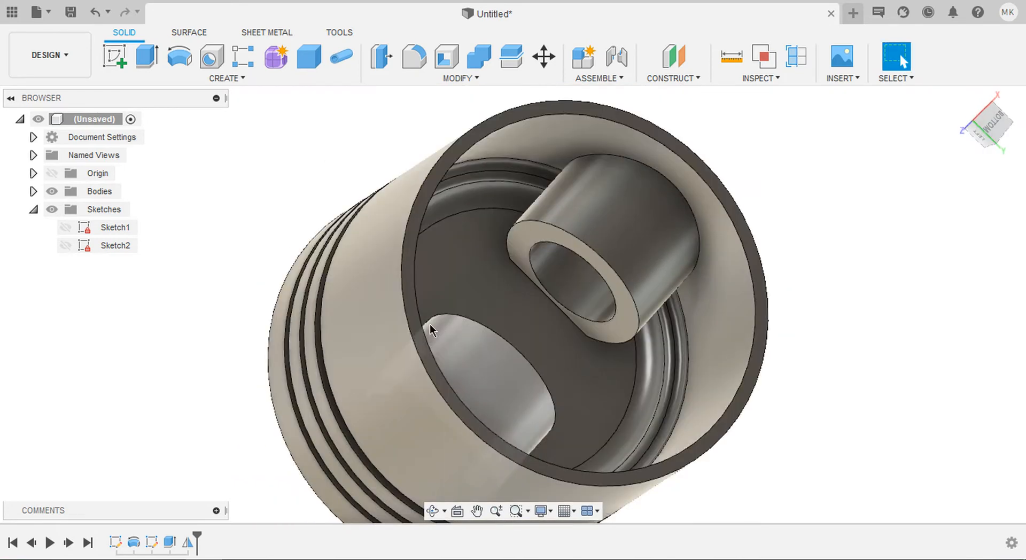
{"action": "double_click", "coordinate": [116, 542]}
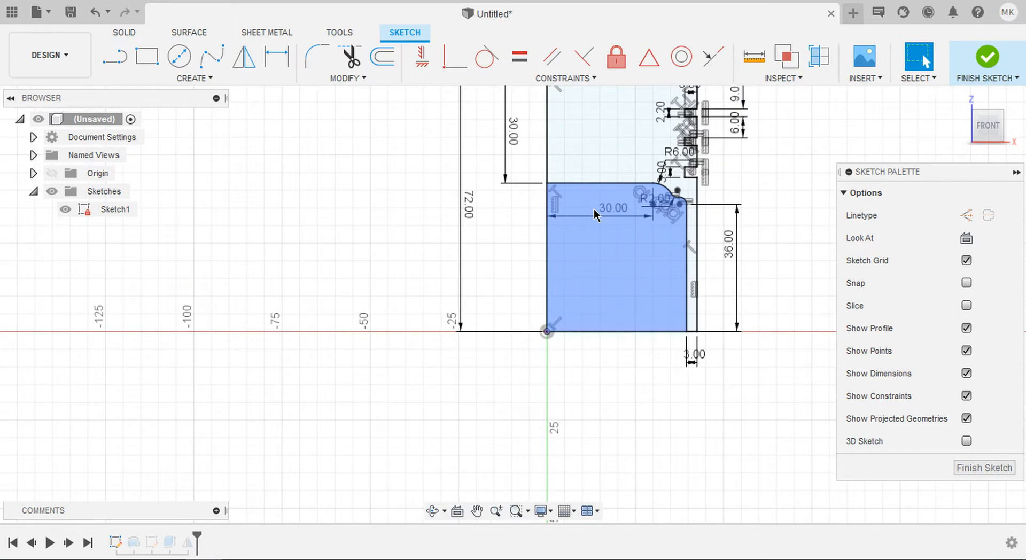
{"action": "middle_click_drag", "start_coordinate": [594, 210], "coordinate": [588, 257]}
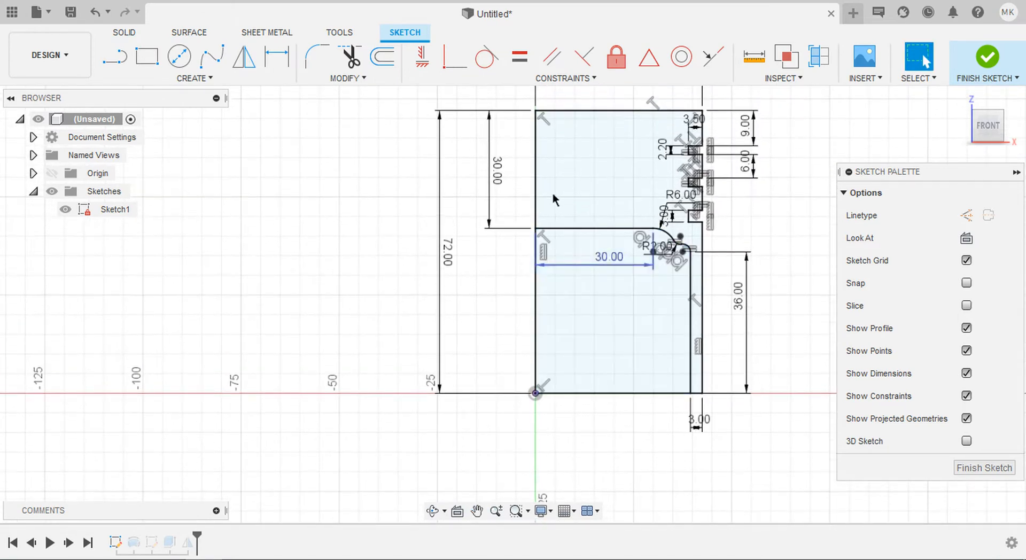
{"action": "double_click", "coordinate": [499, 171]}
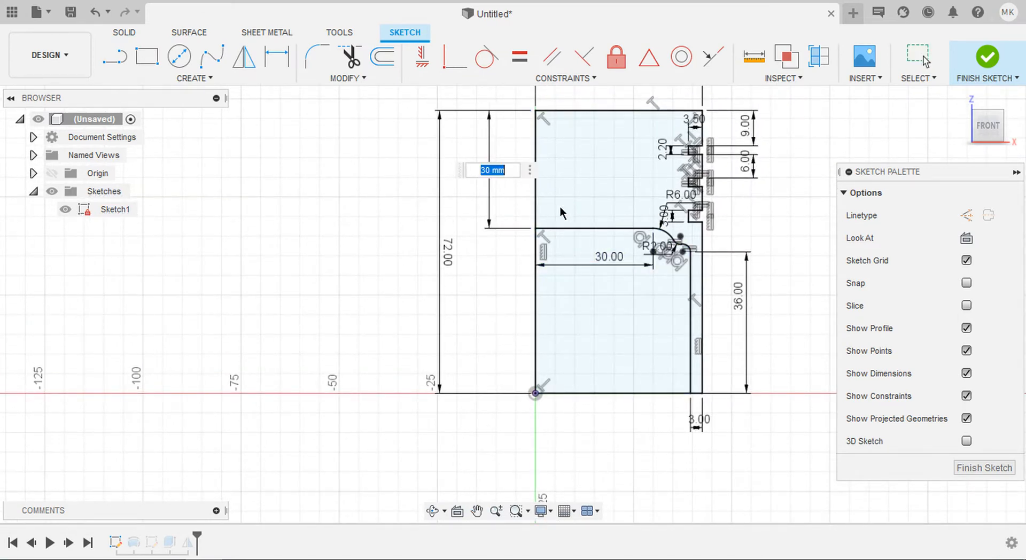
{"action": "type", "text": "28"}
{"action": "key", "text": "Return"}
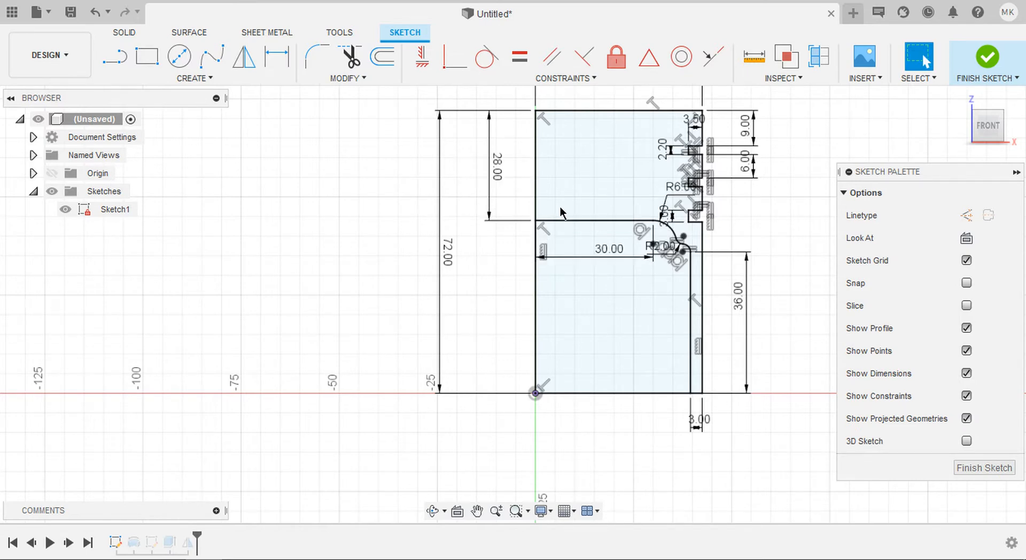
{"action": "left_click", "coordinate": [985, 59]}
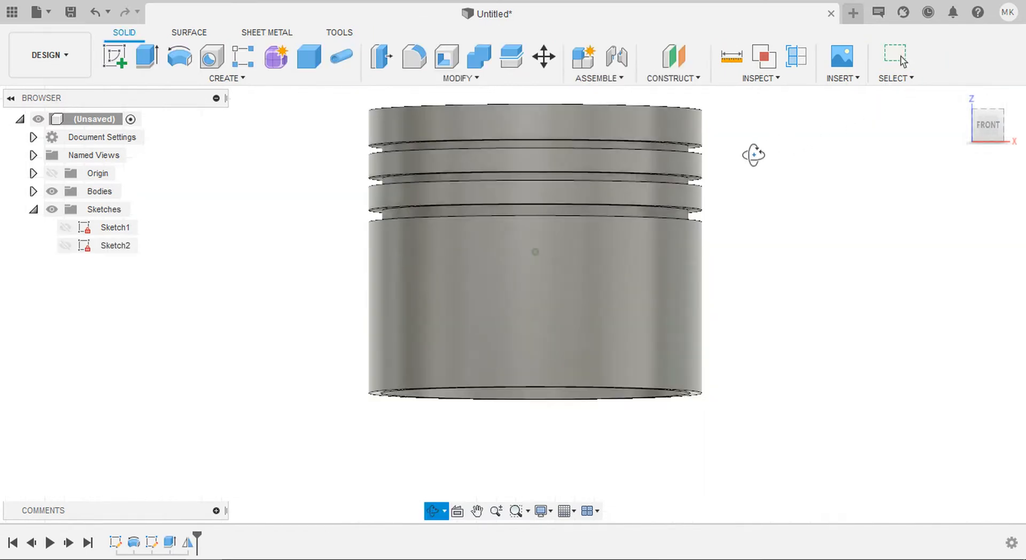
Step: Reopen the piston profile sketch, set the crown thickness to 26 mm and finish the sketch
{"action": "middle_click_drag", "start_coordinate": [753, 153], "coordinate": [747, 158], "text": "shift"}
{"action": "scroll", "coordinate": [589, 264], "scroll_direction": "up", "scroll_amount": 3}
{"action": "mouse_move", "coordinate": [589, 265]}
{"action": "middle_mouse_down", "text": "shift"}
{"action": "mouse_move", "coordinate": [575, 263]}
{"action": "mouse_move", "coordinate": [346, 409]}
{"action": "middle_mouse_up", "text": "shift"}
{"action": "double_click", "coordinate": [115, 542]}
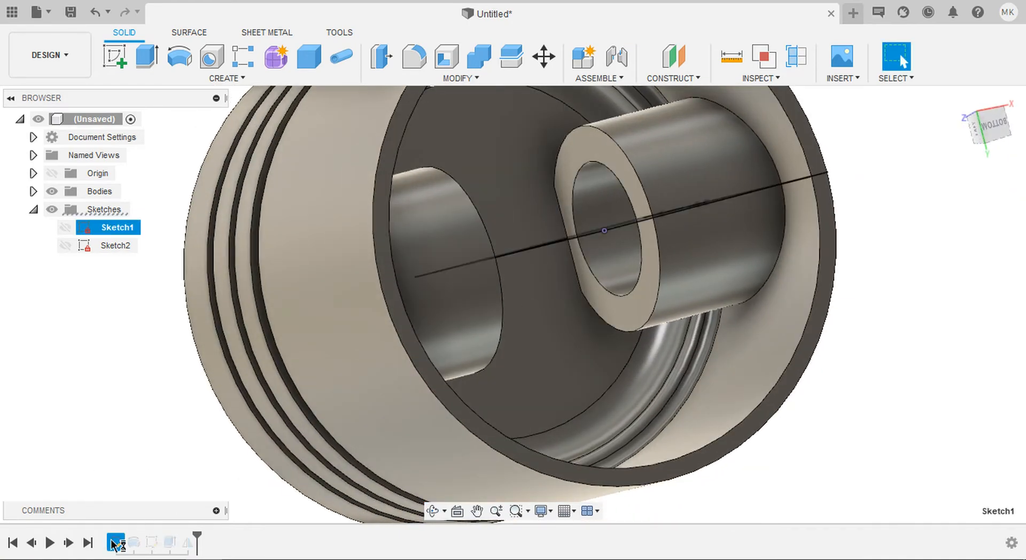
{"action": "double_click", "coordinate": [490, 130]}
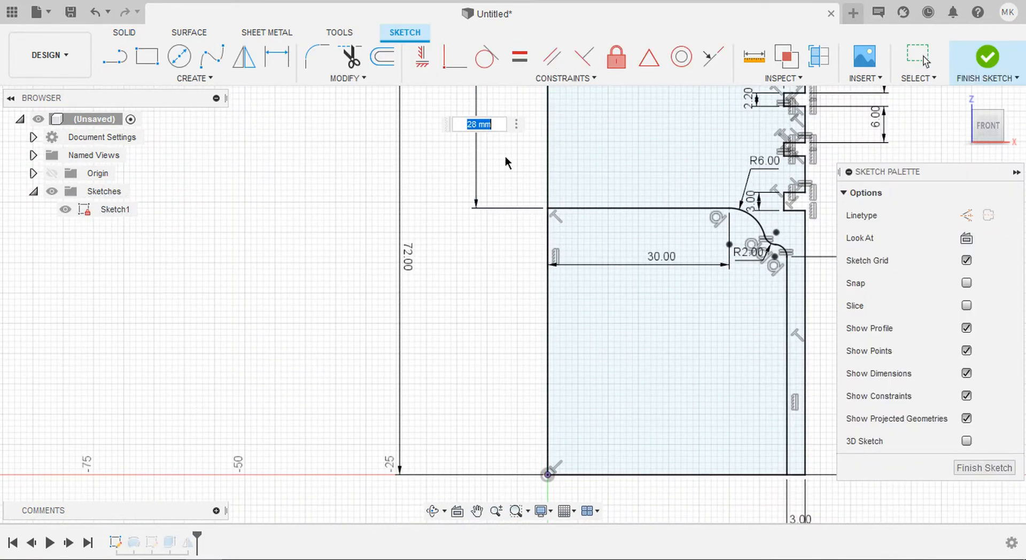
{"action": "type", "text": "26"}
{"action": "key", "text": "Return"}
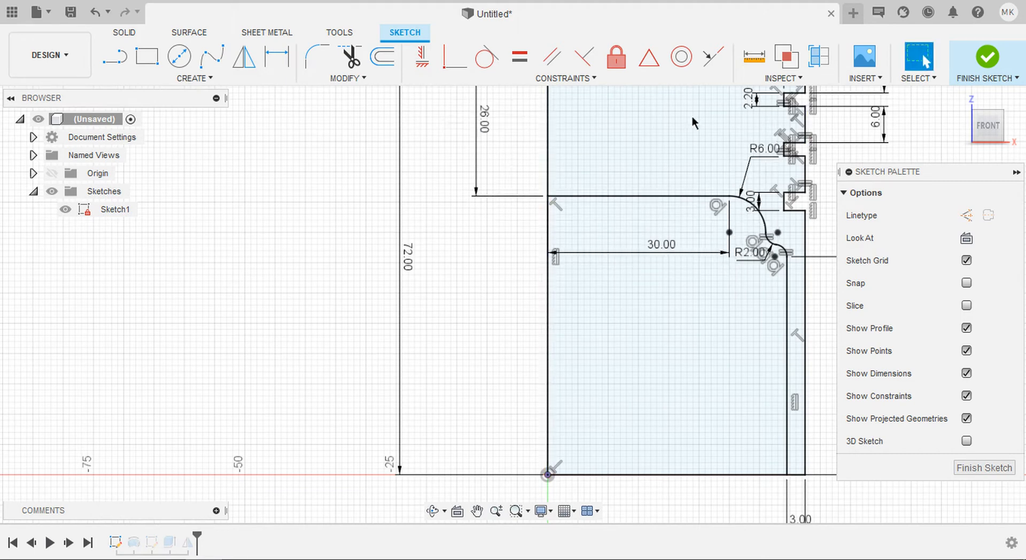
{"action": "left_click", "coordinate": [987, 56]}
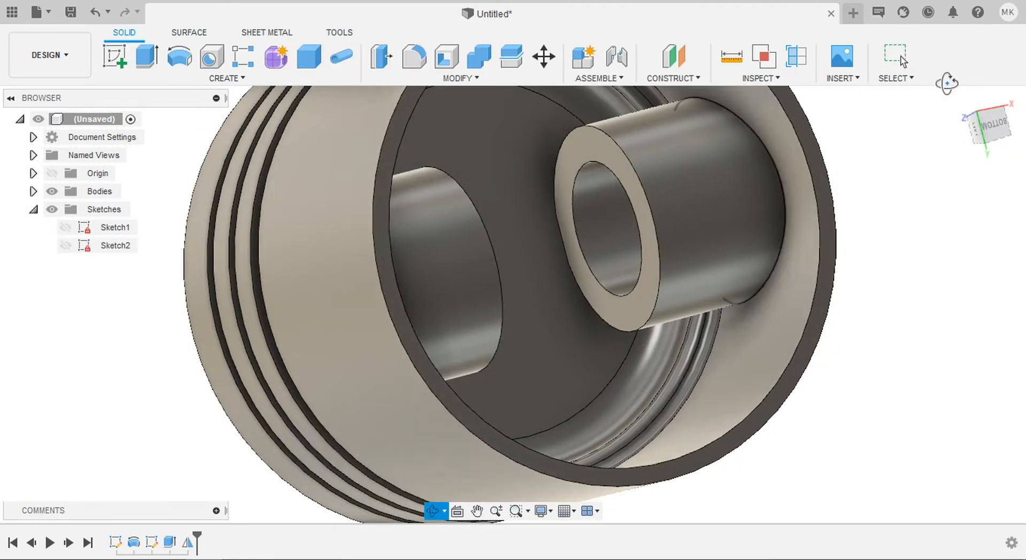
{"action": "left_click_drag", "start_coordinate": [947, 83], "coordinate": [767, 259]}
{"action": "key", "text": "Escape"}
{"action": "scroll", "coordinate": [765, 256], "scroll_direction": "down", "scroll_amount": 4}
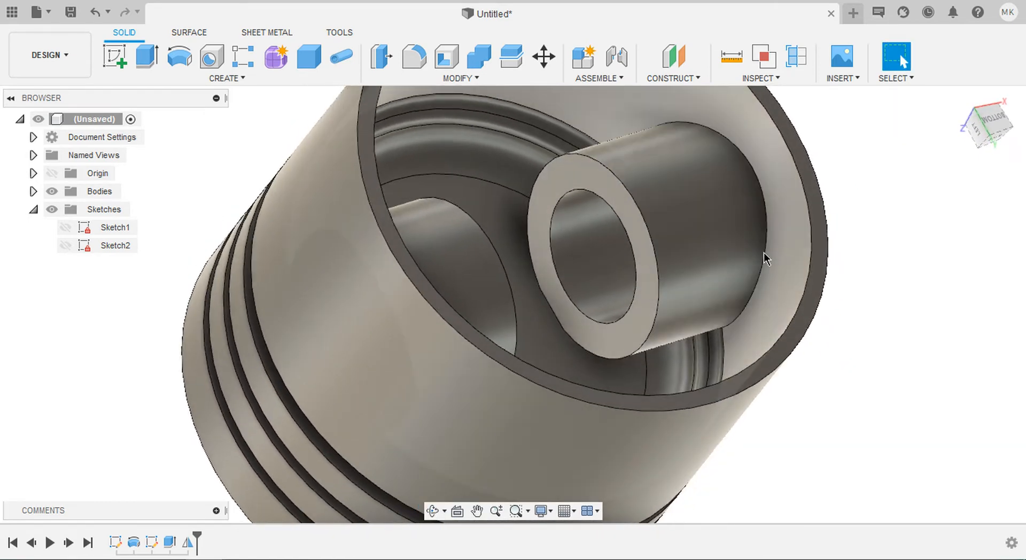
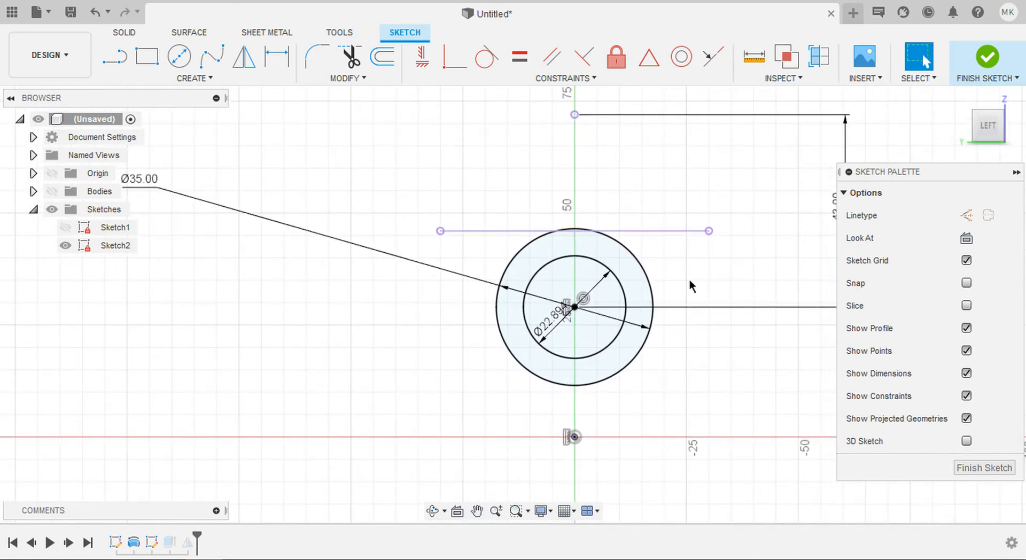
Step: Draw a line about 19.6 mm long from the projected horizontal line down to the 35 mm circle, ending tangent to it
{"action": "key", "text": "l"}
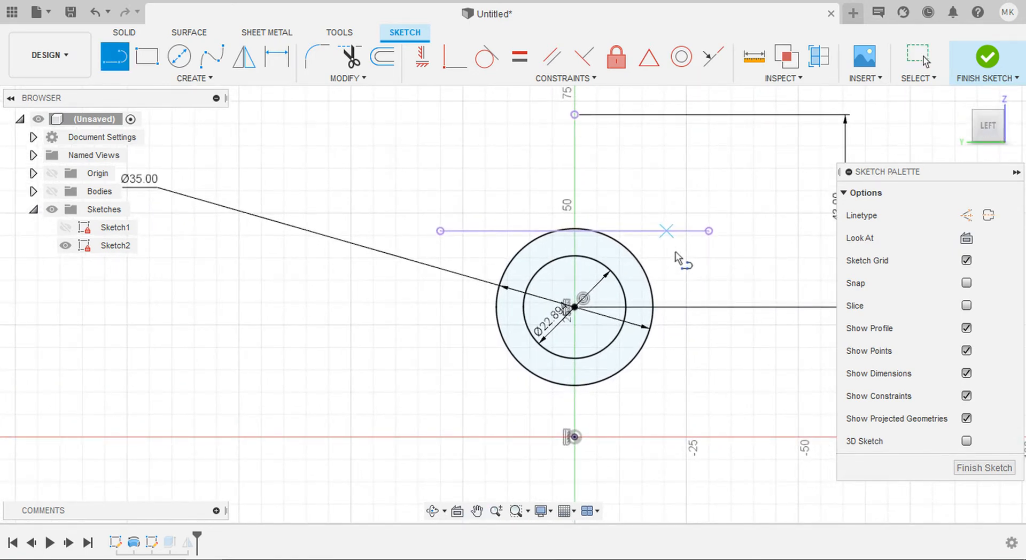
{"action": "left_click", "coordinate": [664, 233]}
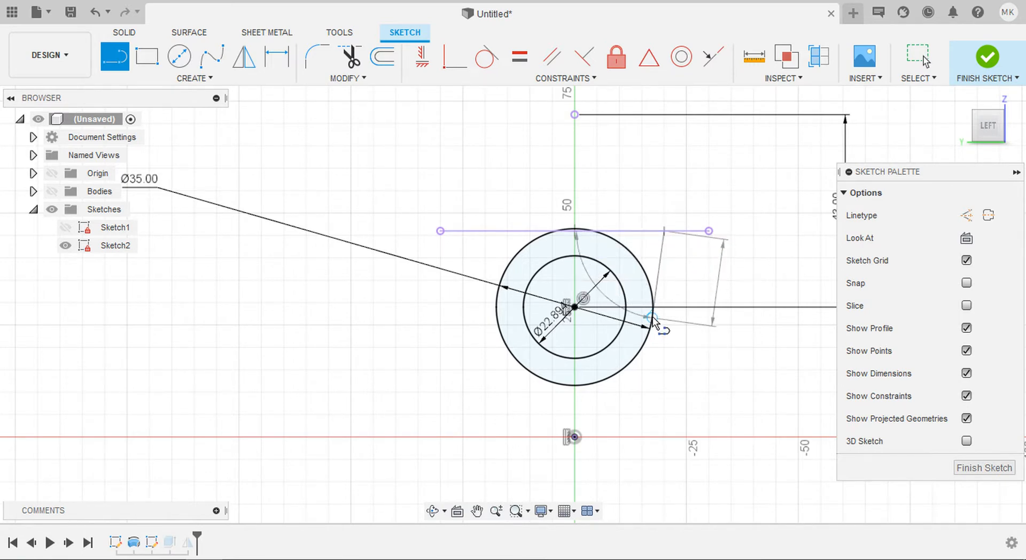
{"action": "left_click", "coordinate": [651, 320]}
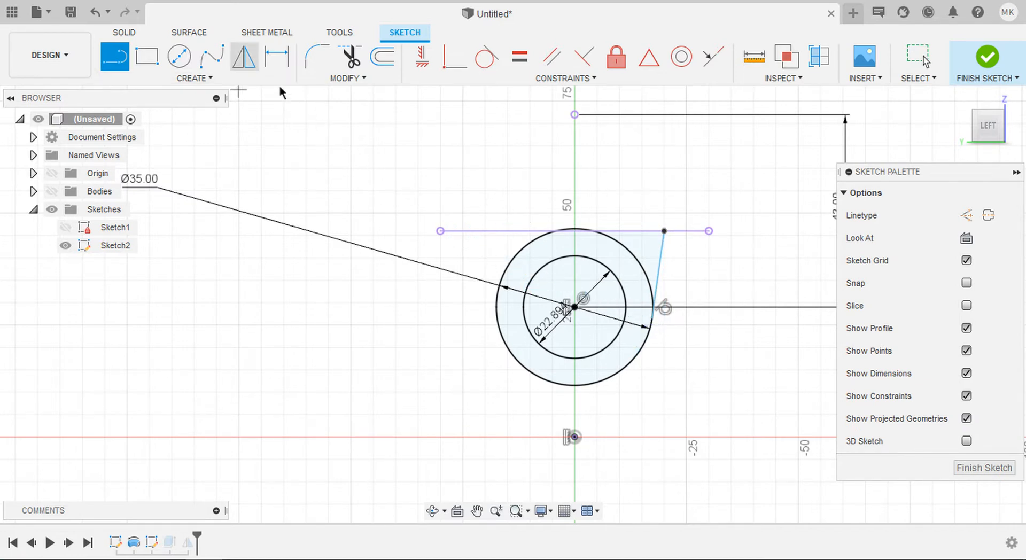
Step: Mirror the tangent line about the vertical Z axis to the other side of the 35 mm circle
{"action": "left_click", "coordinate": [245, 57]}
{"action": "left_click", "coordinate": [660, 272]}
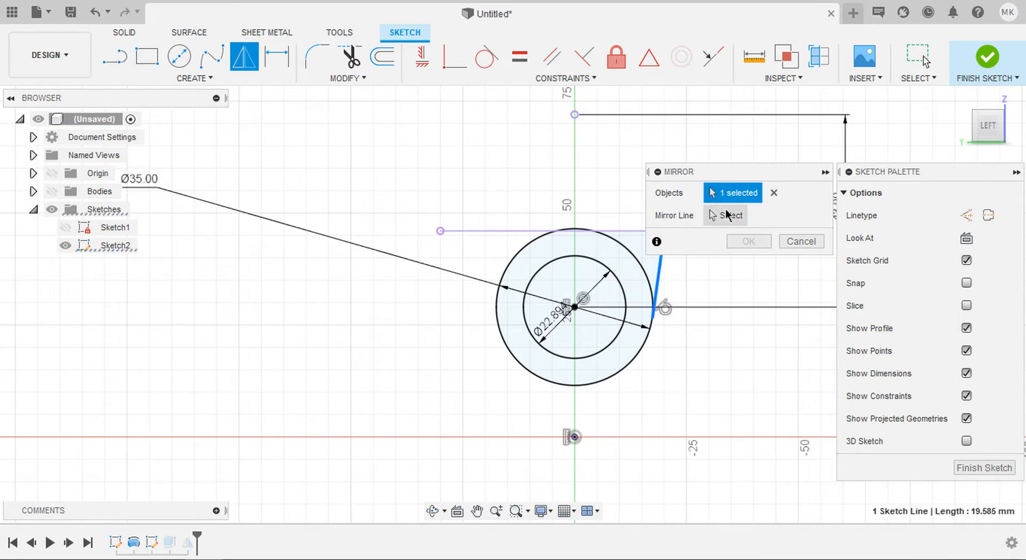
{"action": "left_click", "coordinate": [726, 216]}
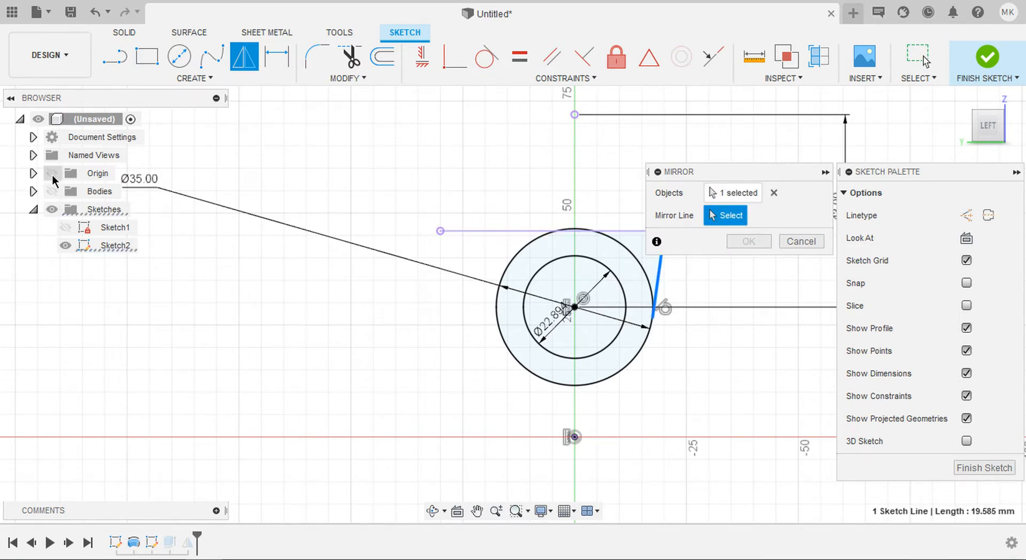
{"action": "left_click", "coordinate": [52, 174]}
{"action": "left_click", "coordinate": [575, 406]}
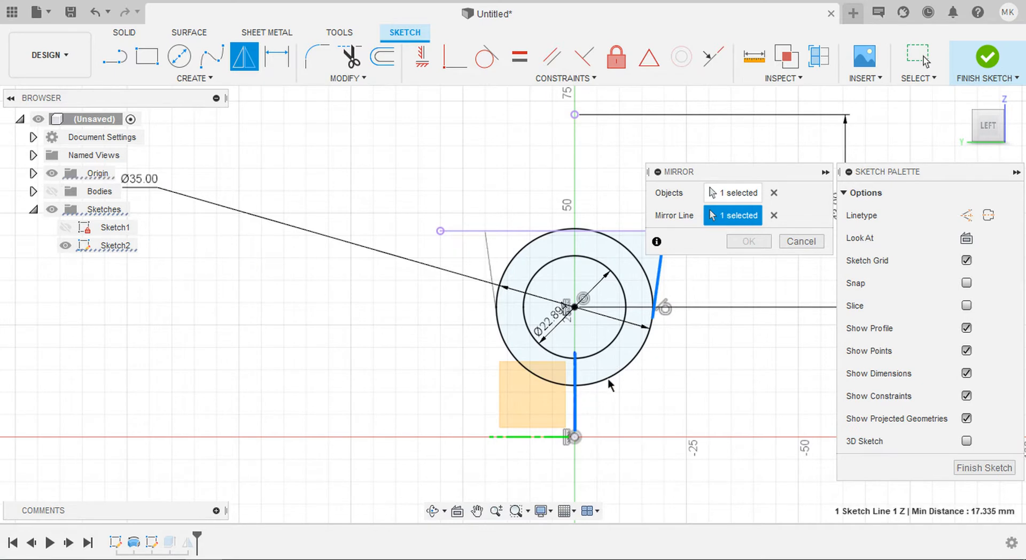
{"action": "left_click", "coordinate": [748, 241]}
Step: Dimension the distance between the two tangent lines' upper endpoints to 40 mm, finish the sketch and show the bodies
{"action": "left_click", "coordinate": [284, 56]}
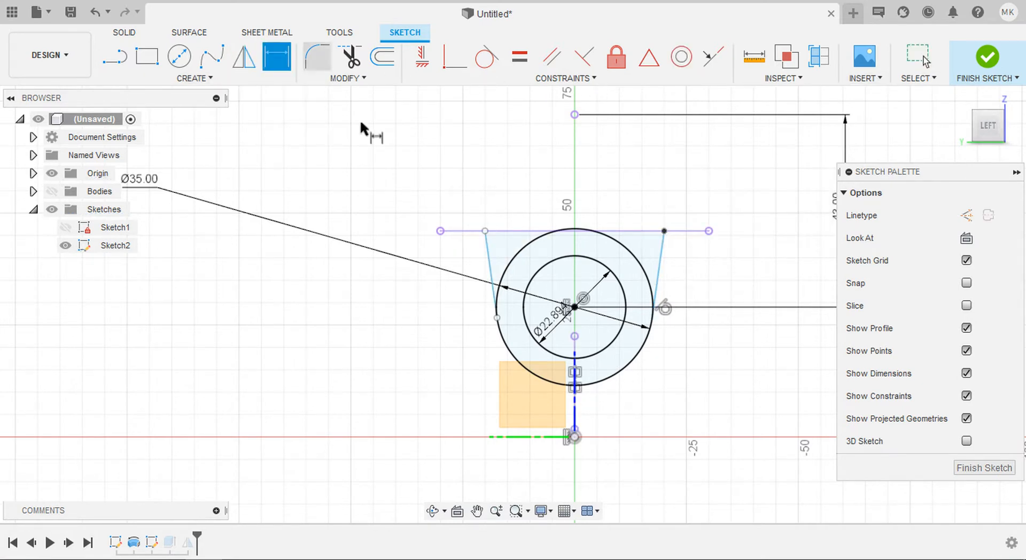
{"action": "left_click", "coordinate": [485, 231]}
{"action": "left_click", "coordinate": [664, 231]}
{"action": "left_click", "coordinate": [601, 163]}
{"action": "type", "text": "40"}
{"action": "key", "text": "Return"}
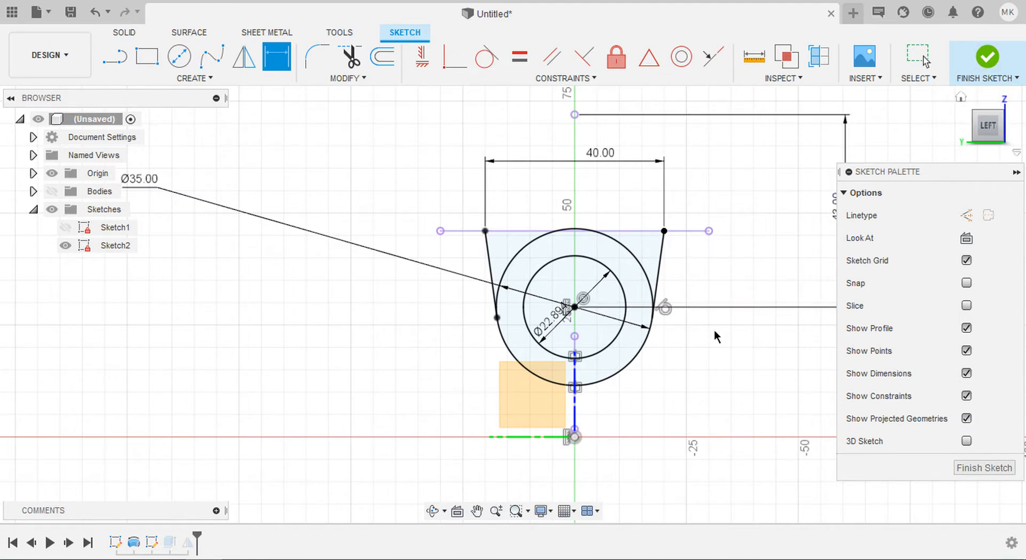
{"action": "left_click", "coordinate": [988, 57]}
{"action": "left_click", "coordinate": [51, 193]}
{"action": "left_click", "coordinate": [51, 193]}
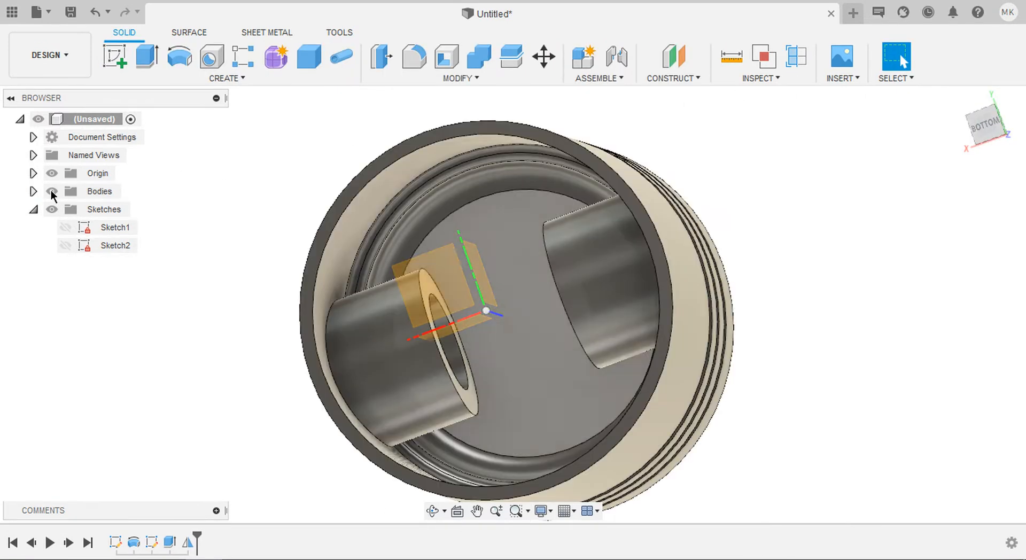
Step: Edit the pin boss extrusion to include the two profiles between the tangent lines and the 35 mm circle
{"action": "middle_click_drag", "start_coordinate": [51, 193], "coordinate": [51, 192], "text": "shift"}
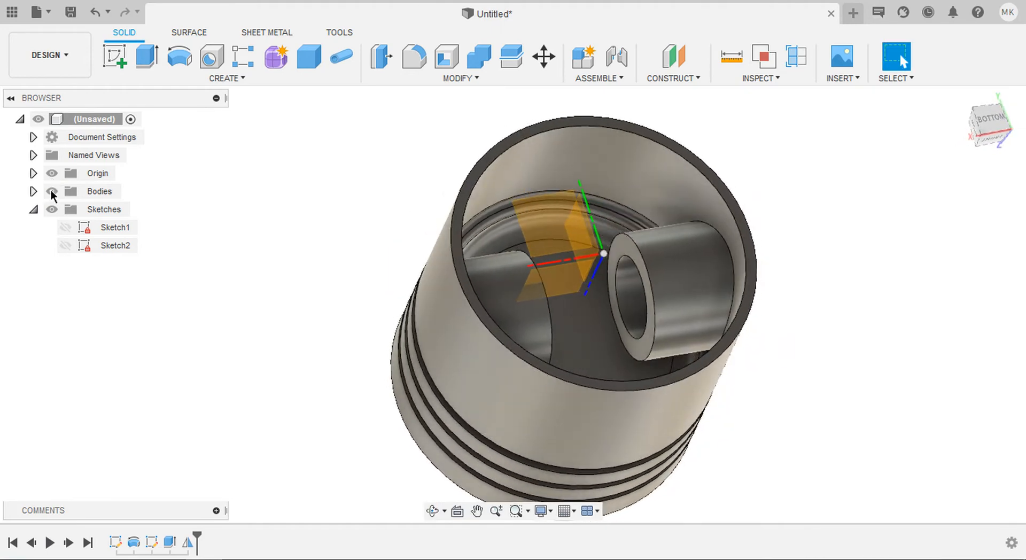
{"action": "double_click", "coordinate": [169, 542]}
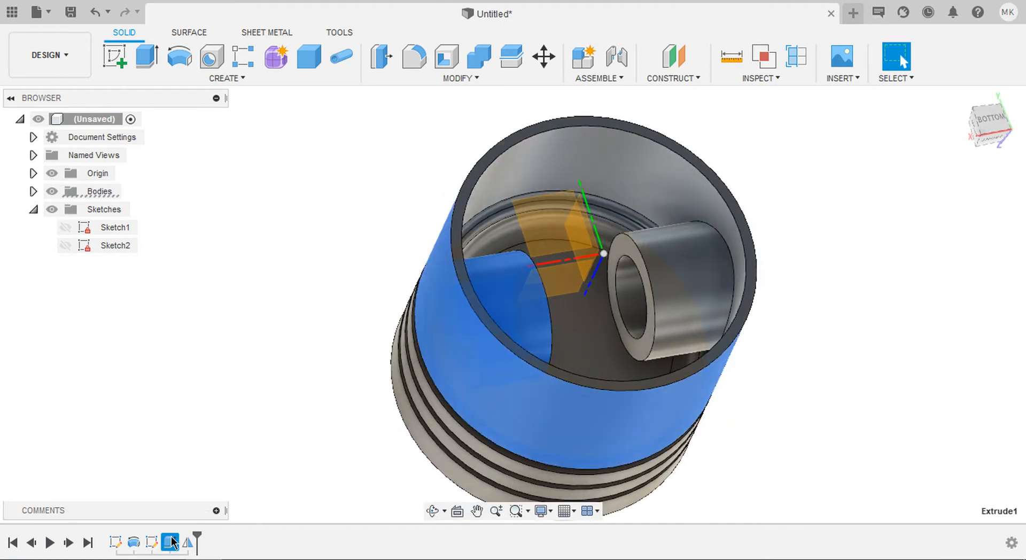
{"action": "middle_click_drag", "start_coordinate": [641, 326], "coordinate": [596, 283], "text": "shift"}
{"action": "scroll", "coordinate": [594, 278], "scroll_direction": "up", "scroll_amount": 4}
{"action": "left_click", "coordinate": [594, 278]}
{"action": "middle_click_drag", "start_coordinate": [586, 407], "coordinate": [583, 324]}
{"action": "left_click", "coordinate": [566, 384]}
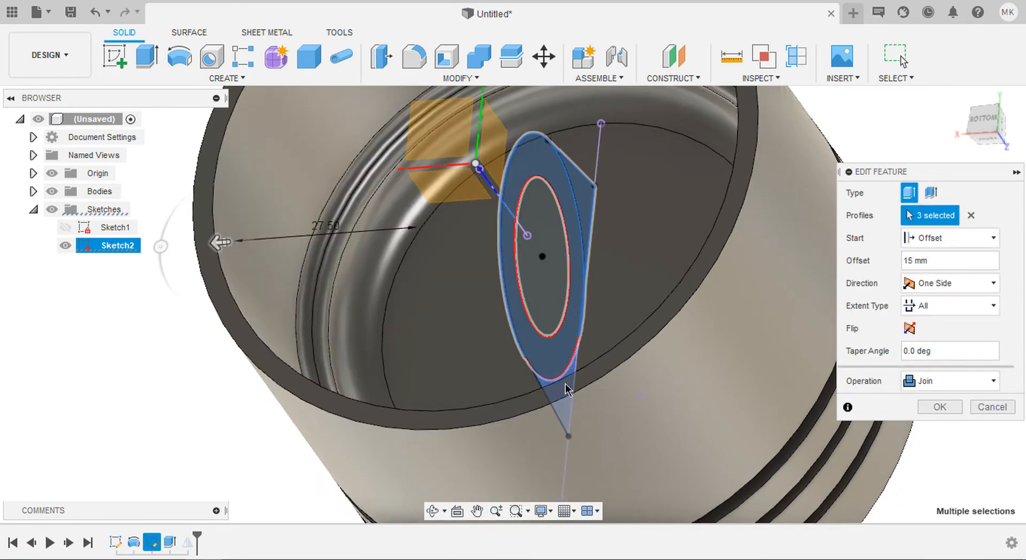
{"action": "scroll", "coordinate": [568, 382], "scroll_direction": "down", "scroll_amount": 2}
{"action": "middle_click_drag", "start_coordinate": [583, 348], "coordinate": [570, 333], "text": "shift"}
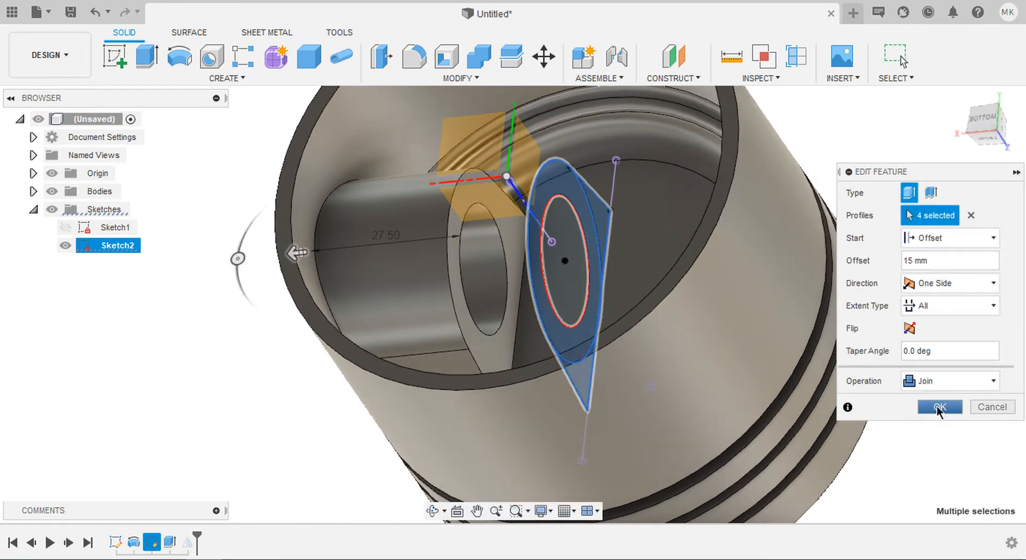
{"action": "left_click", "coordinate": [940, 407]}
Step: Inspect the extended pin bosses and reopen the boss extrusion to check its selected profiles
{"action": "scroll", "coordinate": [591, 370], "scroll_direction": "down", "scroll_amount": 3}
{"action": "middle_click_drag", "start_coordinate": [591, 370], "coordinate": [641, 352], "text": "shift"}
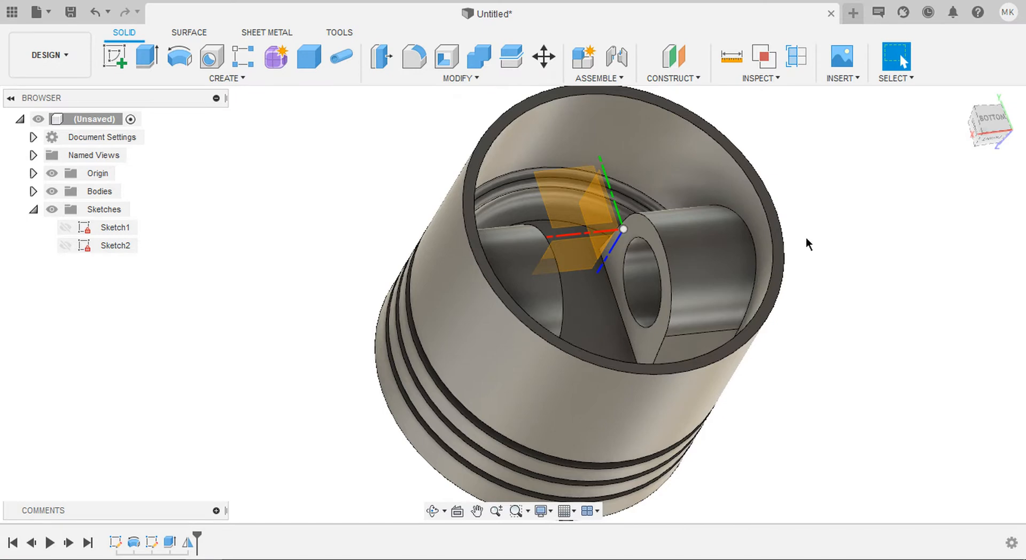
{"action": "middle_click_drag", "start_coordinate": [808, 245], "coordinate": [746, 231], "text": "shift"}
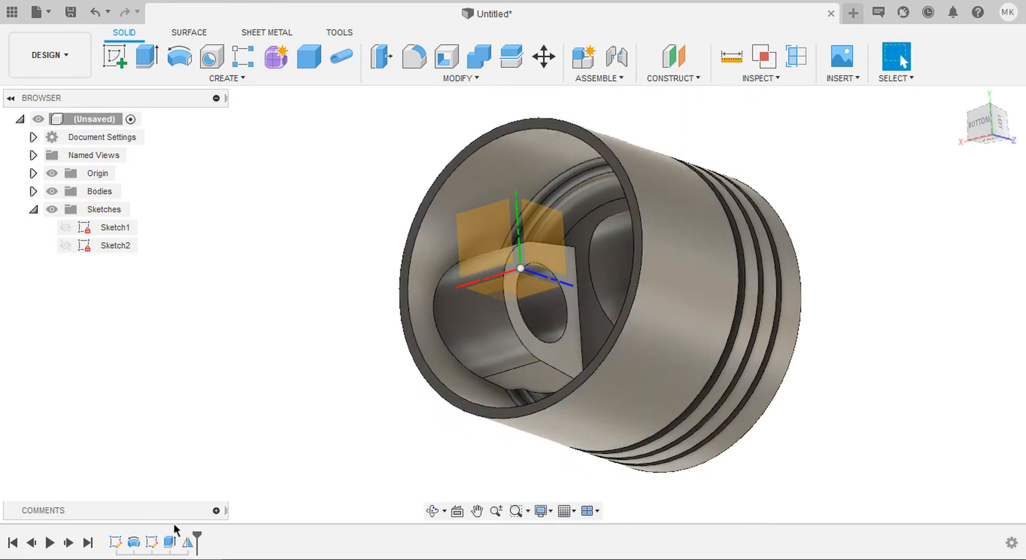
{"action": "double_click", "coordinate": [170, 543]}
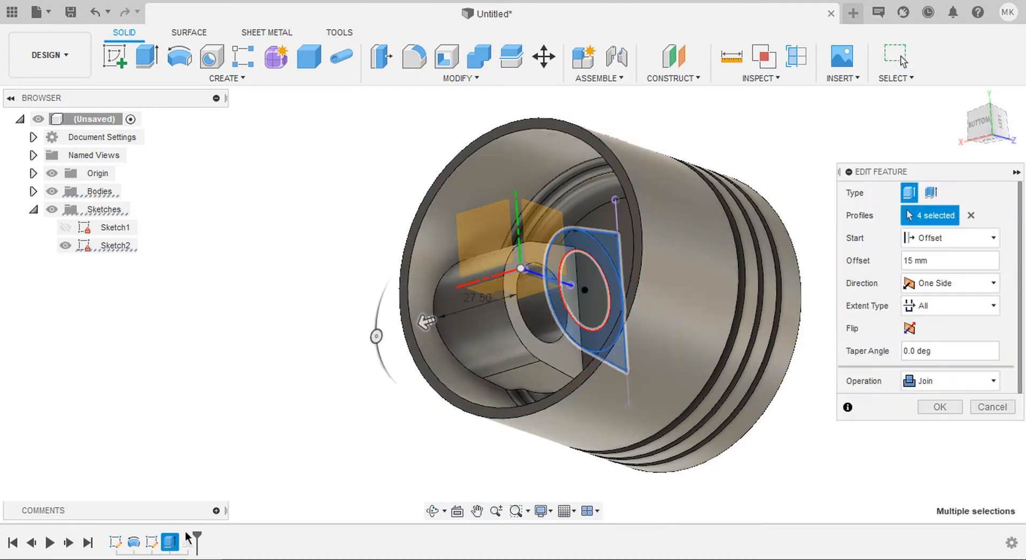
{"action": "scroll", "coordinate": [558, 300], "scroll_direction": "up", "scroll_amount": 4}
{"action": "left_click", "coordinate": [604, 281]}
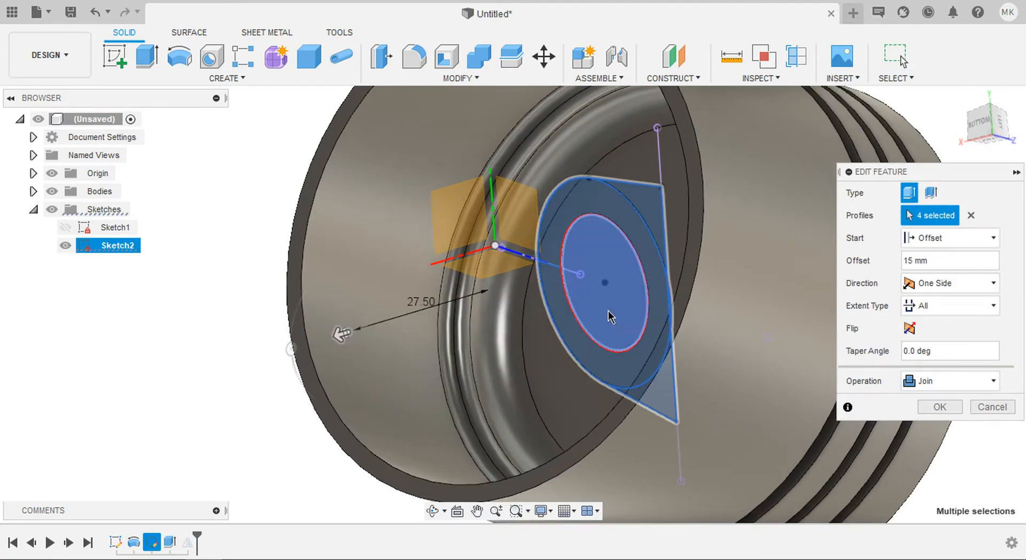
{"action": "left_click", "coordinate": [930, 409]}
{"action": "middle_click_drag", "start_coordinate": [306, 166], "coordinate": [307, 171], "text": "shift"}
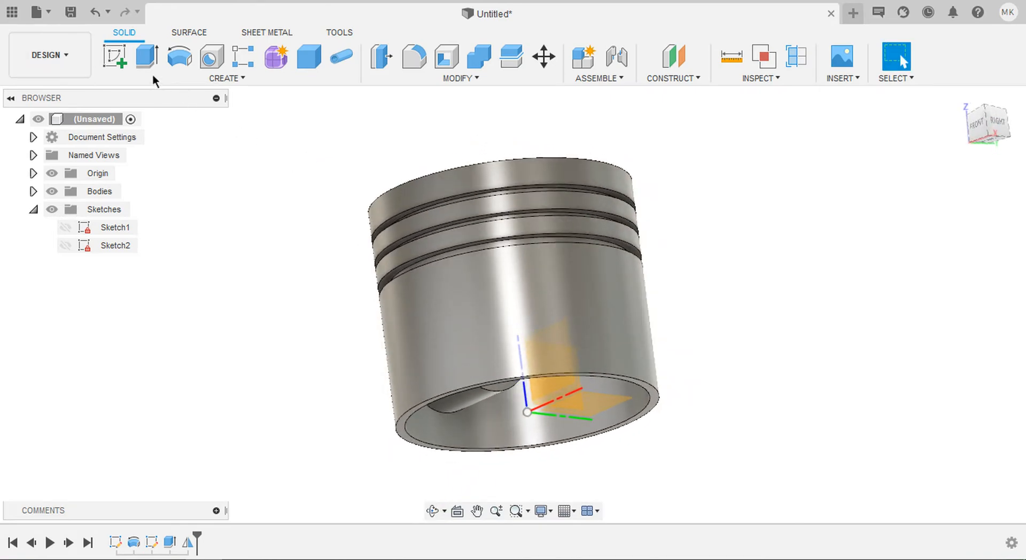
Step: Start a new sketch on the YZ origin plane, show the pin boss sketch and hide the bodies
{"action": "left_click", "coordinate": [118, 60]}
{"action": "middle_click_drag", "start_coordinate": [251, 140], "coordinate": [580, 351], "text": "shift"}
{"action": "left_click", "coordinate": [579, 348]}
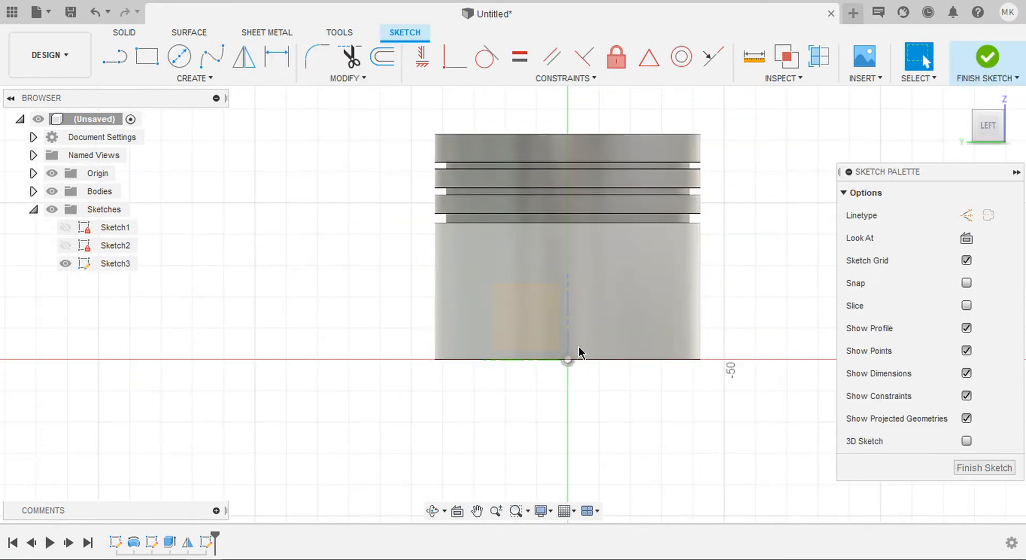
{"action": "left_click", "coordinate": [65, 245]}
{"action": "left_click", "coordinate": [52, 193]}
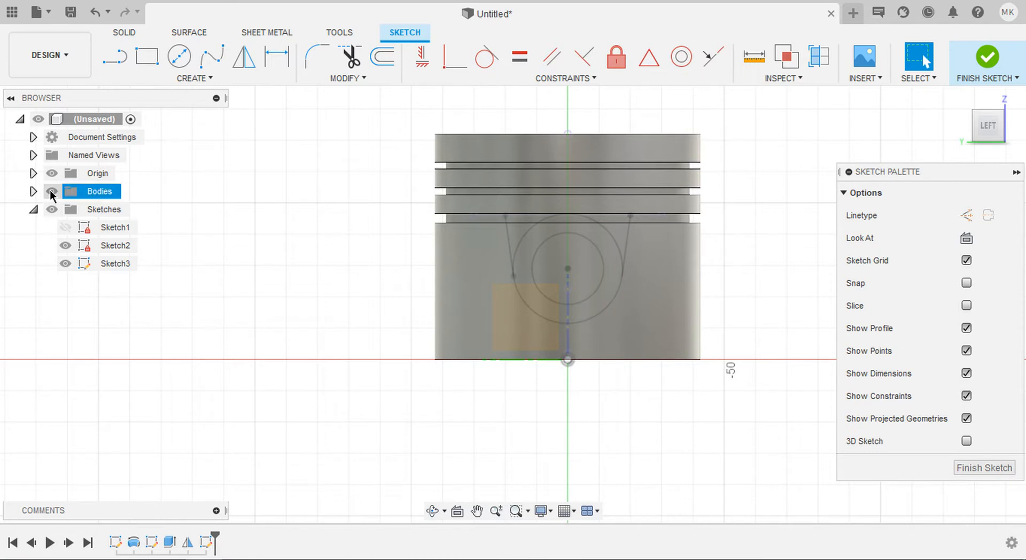
{"action": "left_click", "coordinate": [52, 192]}
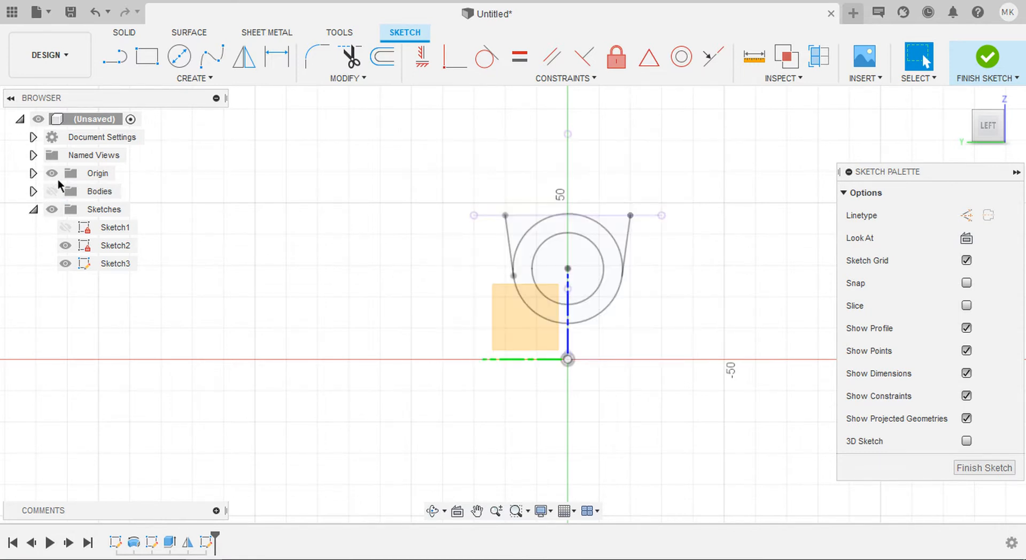
Step: Draw a center rectangle about 56 mm wide, centred on the vertical axis just below the boss circles' centre
{"action": "left_click", "coordinate": [148, 57]}
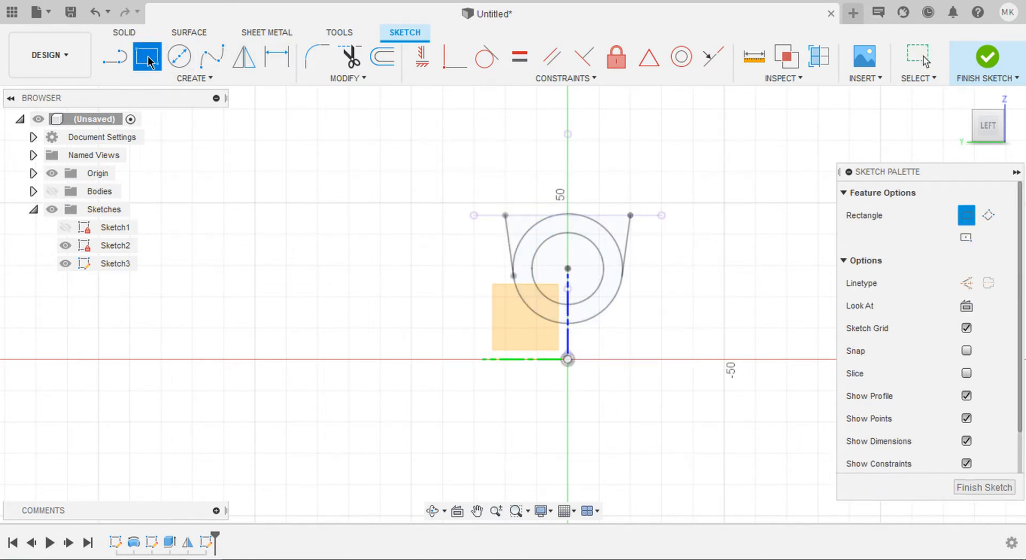
{"action": "left_click", "coordinate": [966, 239]}
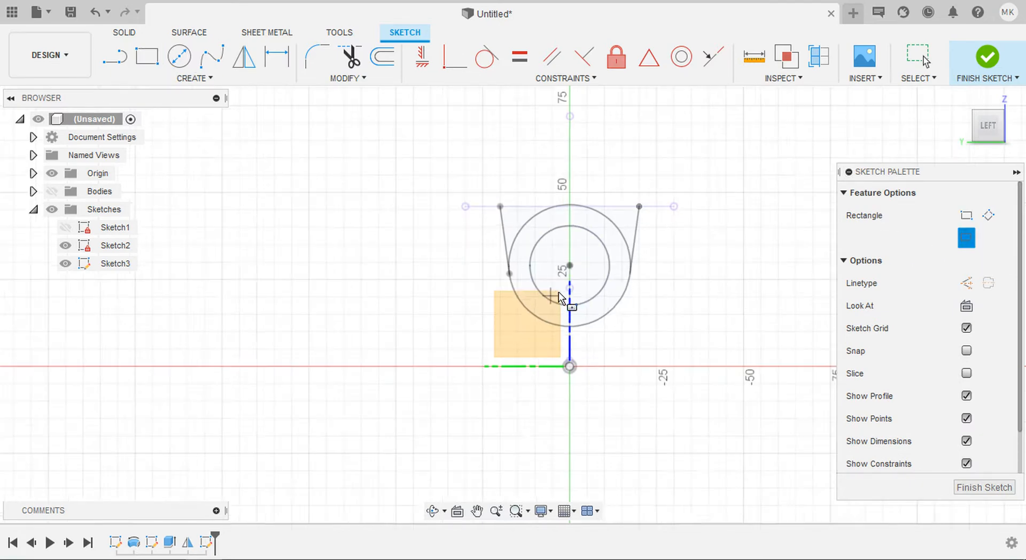
{"action": "scroll", "coordinate": [559, 291], "scroll_direction": "up", "scroll_amount": 5}
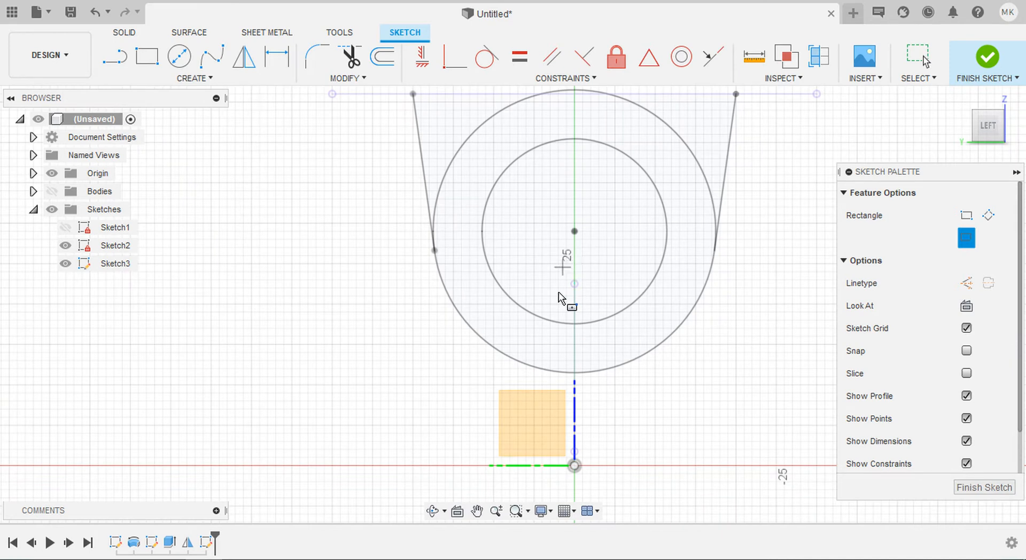
{"action": "left_click", "coordinate": [576, 260]}
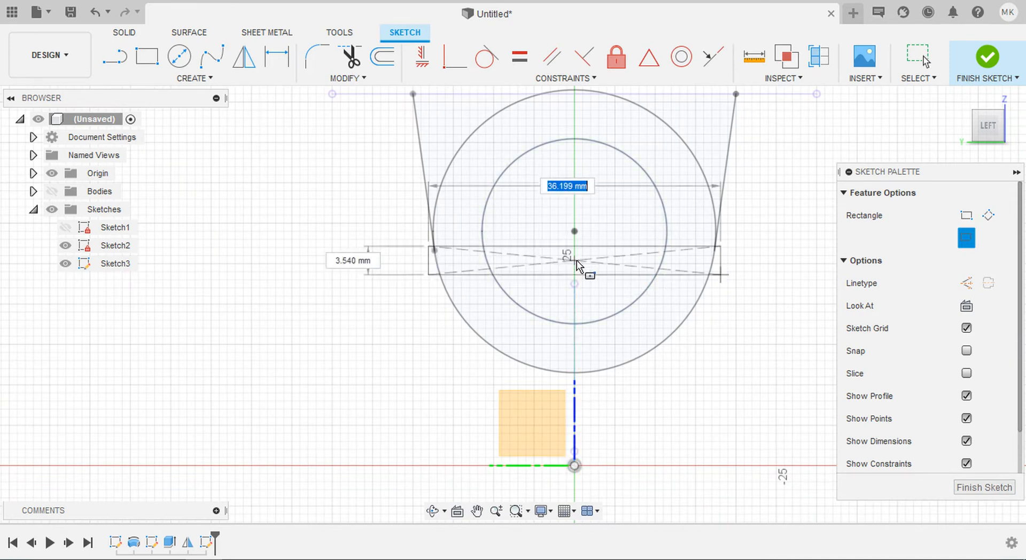
{"action": "left_click", "coordinate": [787, 362]}
{"action": "middle_click_drag", "start_coordinate": [734, 363], "coordinate": [652, 341]}
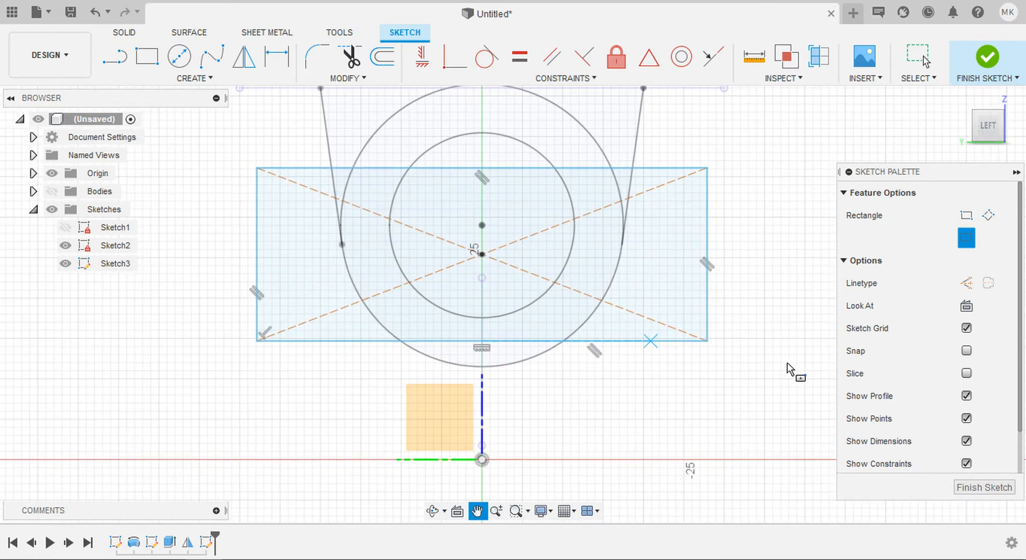
{"action": "scroll", "coordinate": [631, 332], "scroll_direction": "down", "scroll_amount": 3}
{"action": "key", "text": "Escape"}
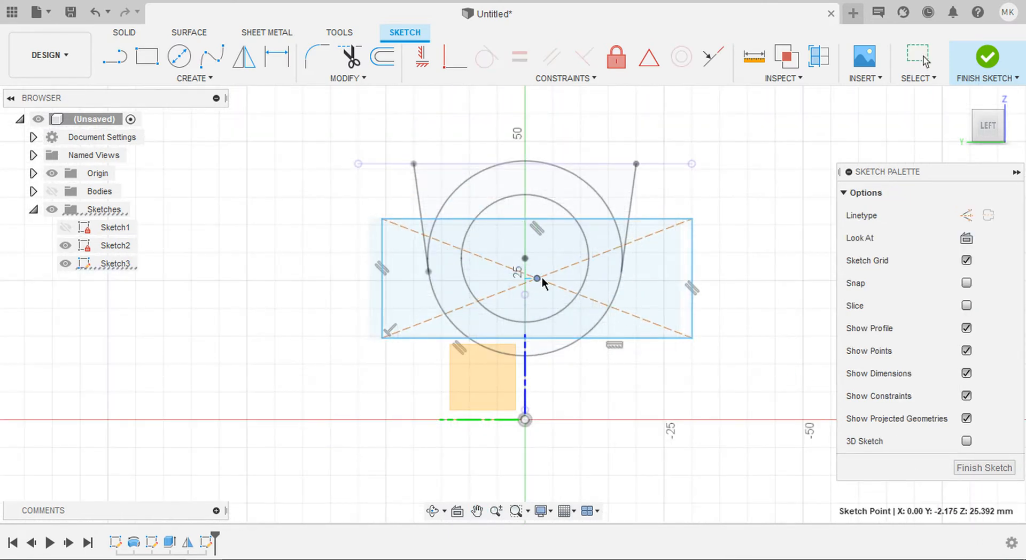
Step: Align the rectangle's centre point vertically with the sketch origin using a Horizontal/Vertical constraint
{"action": "left_click_drag", "start_coordinate": [544, 277], "coordinate": [539, 274]}
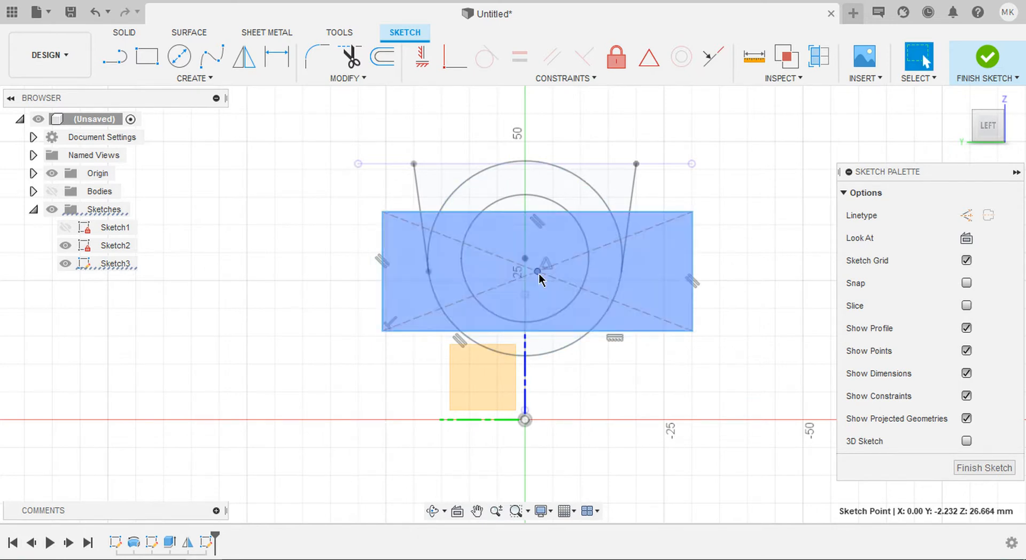
{"action": "left_click", "coordinate": [420, 61]}
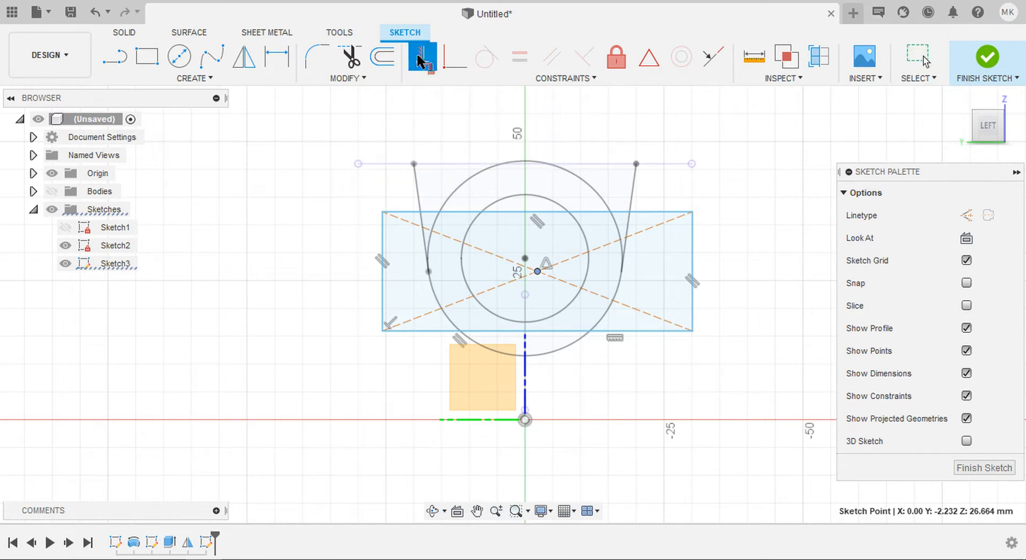
{"action": "left_click", "coordinate": [525, 420]}
{"action": "scroll", "coordinate": [599, 321], "scroll_direction": "up", "scroll_amount": 2}
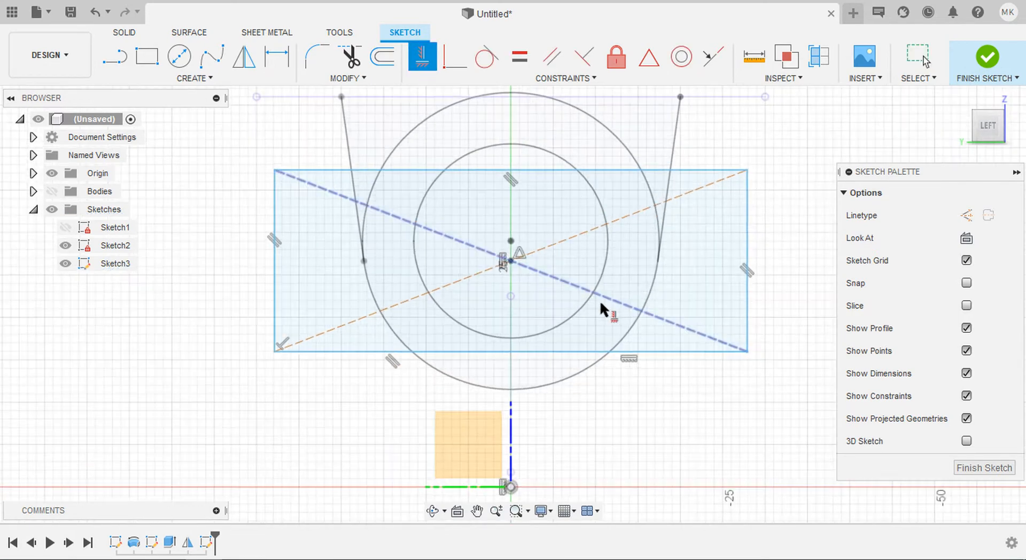
{"action": "key", "text": "Escape"}
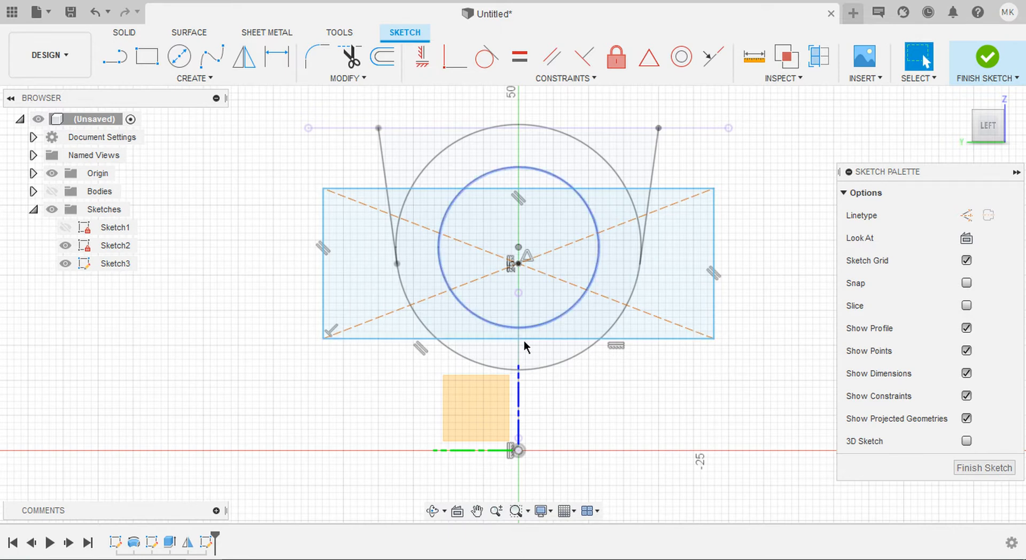
Step: Place a sketch point at the lowest point of the inner circle and make the rectangle's lower edge coincident with it
{"action": "left_click", "coordinate": [198, 78]}
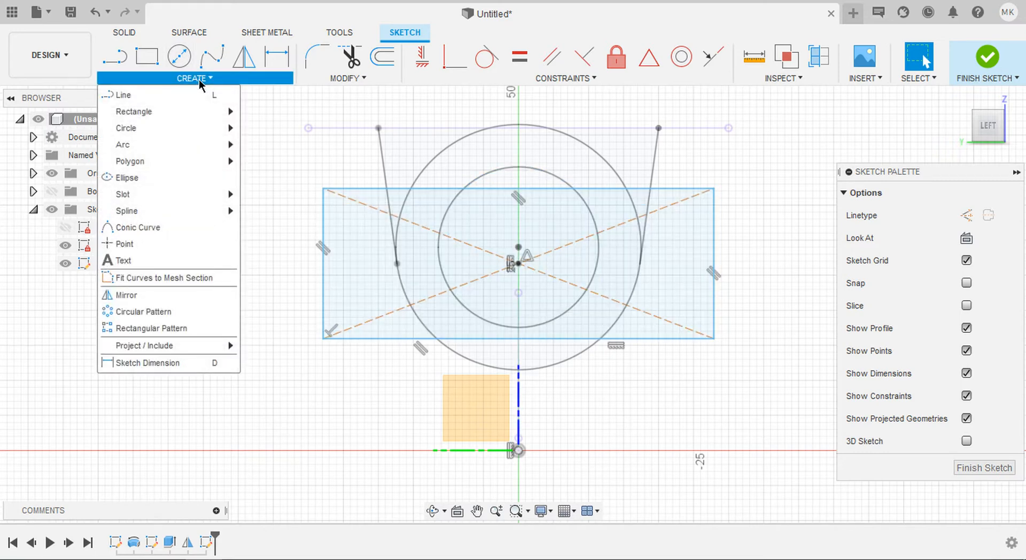
{"action": "left_click", "coordinate": [142, 244]}
{"action": "scroll", "coordinate": [523, 335], "scroll_direction": "up", "scroll_amount": 2}
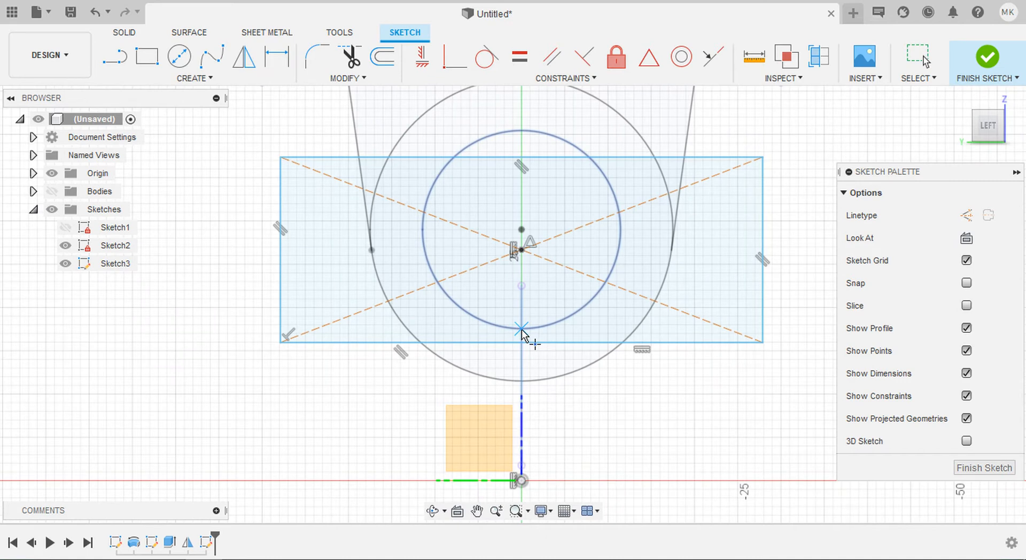
{"action": "left_click", "coordinate": [522, 329]}
{"action": "left_click", "coordinate": [454, 57]}
{"action": "left_click", "coordinate": [544, 342]}
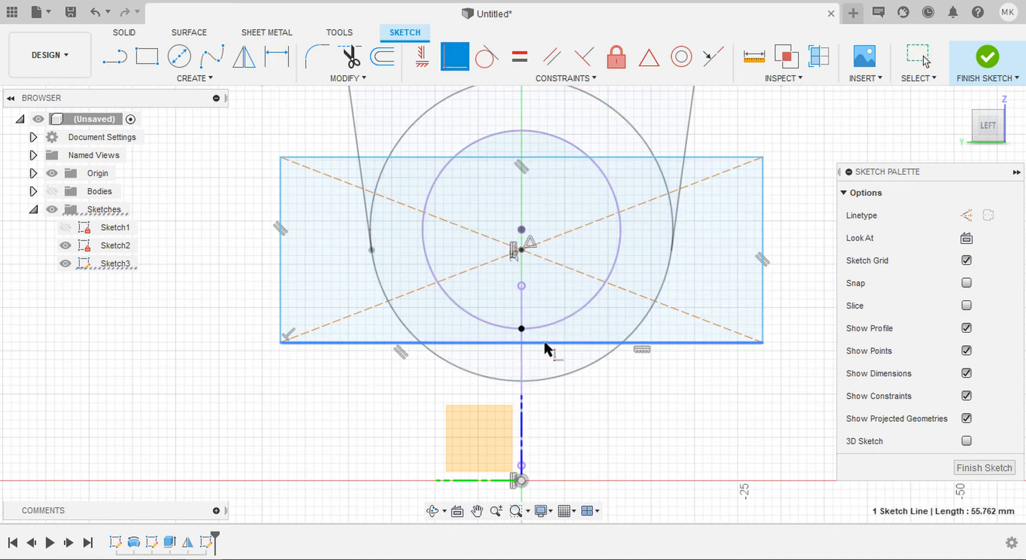
{"action": "left_click", "coordinate": [522, 328]}
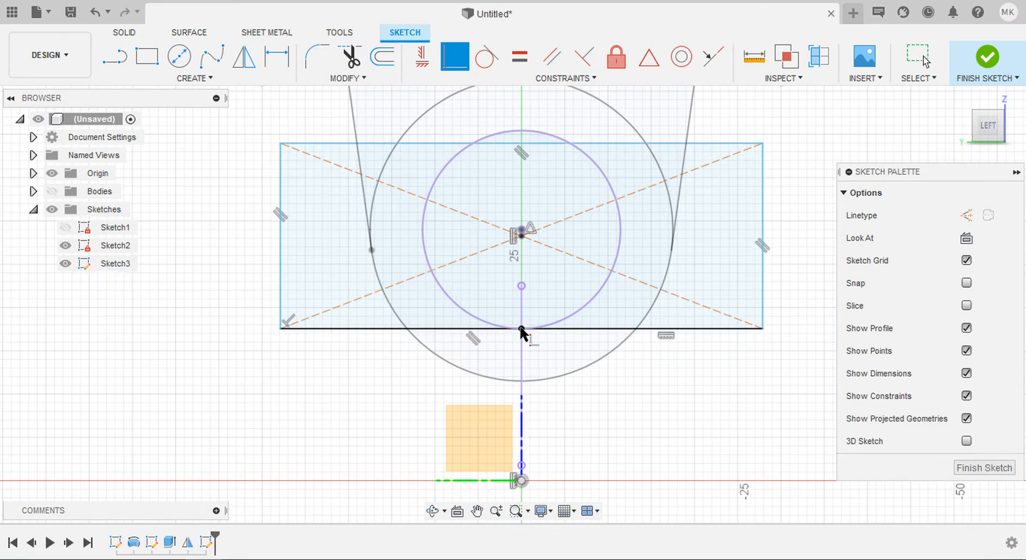
{"action": "key", "text": "Escape"}
Step: Move the rectangle's upper edge upward so the rectangle is about 25.8 mm tall
{"action": "scroll", "coordinate": [522, 327], "scroll_direction": "down", "scroll_amount": 2}
{"action": "left_click_drag", "start_coordinate": [572, 167], "coordinate": [565, 131]}
{"action": "scroll", "coordinate": [588, 147], "scroll_direction": "down", "scroll_amount": 2}
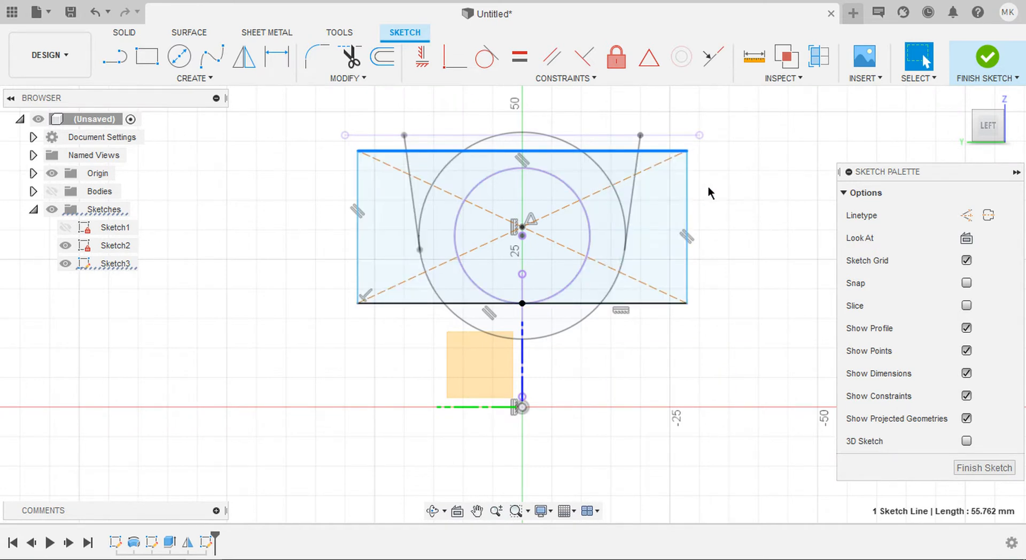
{"action": "key", "text": "Escape"}
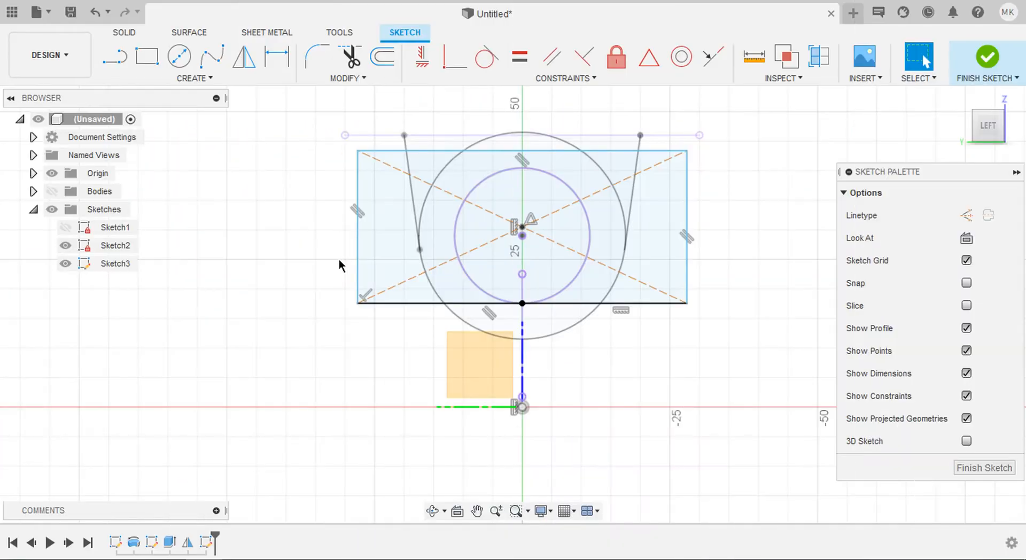
Step: Dimension the rectangle's height to 25 mm
{"action": "key", "text": "d"}
{"action": "left_click", "coordinate": [356, 230]}
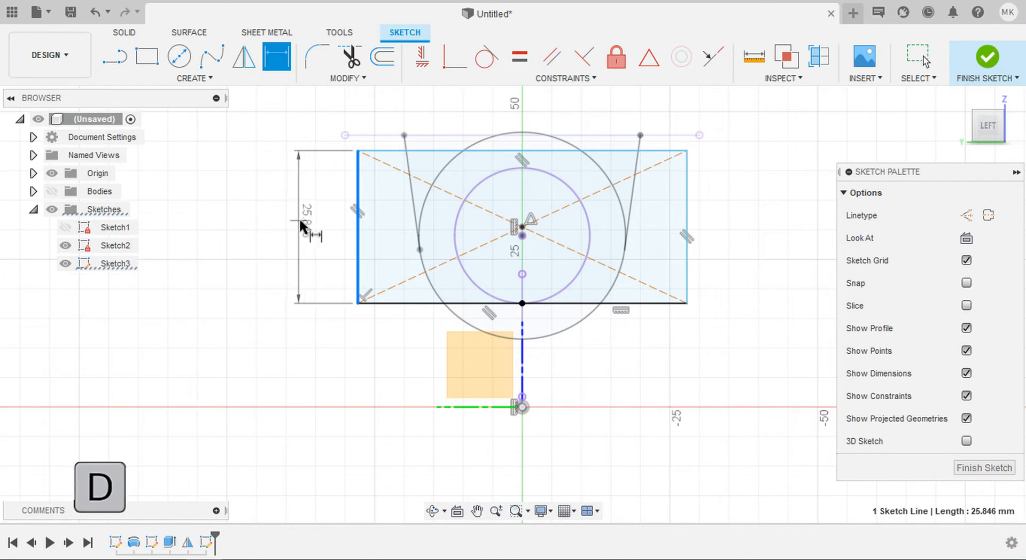
{"action": "left_click", "coordinate": [287, 219]}
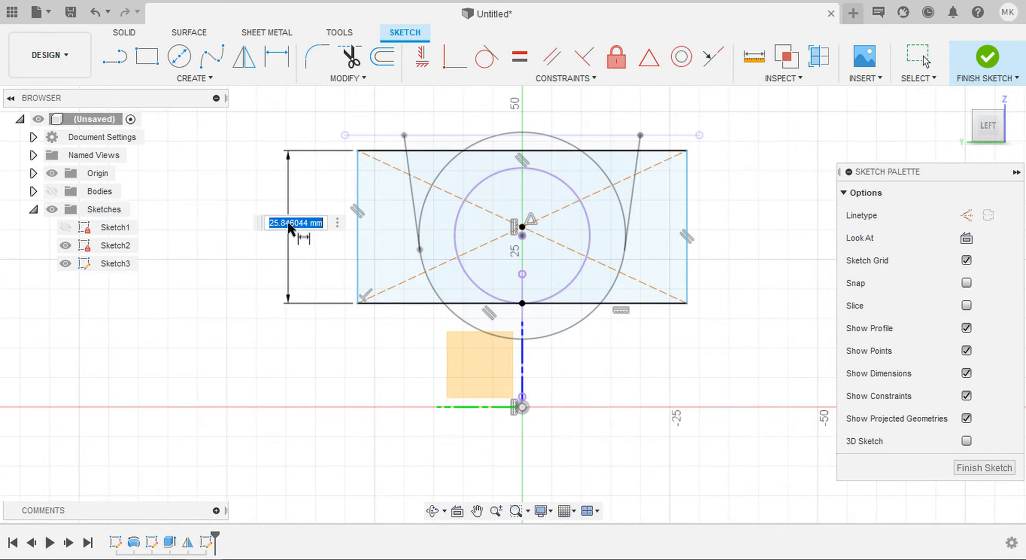
{"action": "type", "text": "25"}
{"action": "key", "text": "Return"}
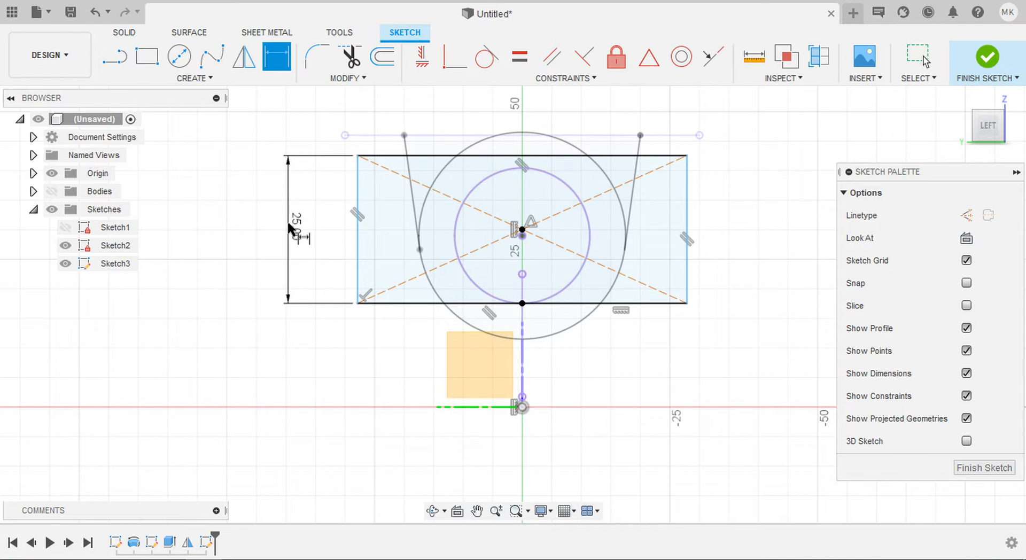
Step: Dimension the rectangle's width to 38 mm
{"action": "left_click", "coordinate": [424, 156]}
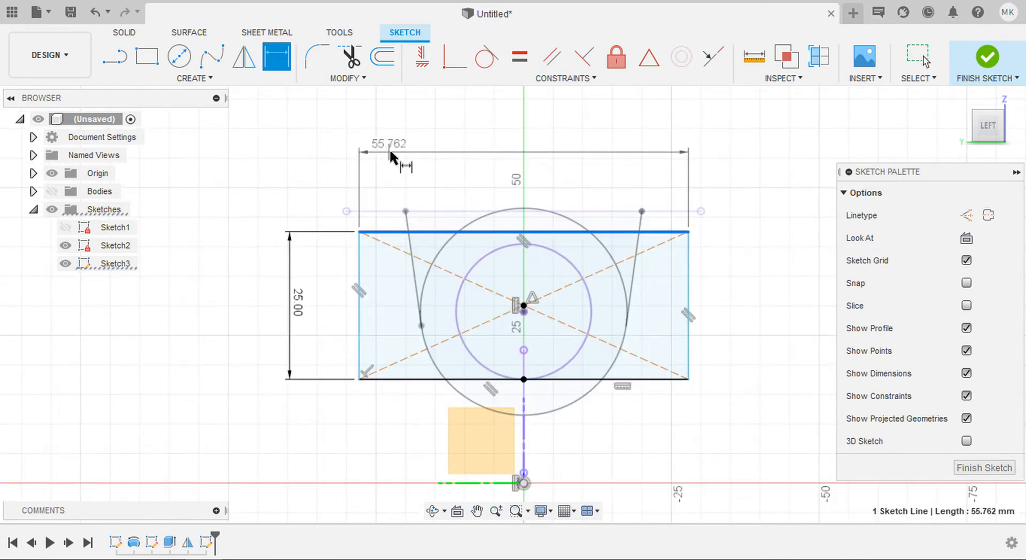
{"action": "left_click", "coordinate": [389, 153]}
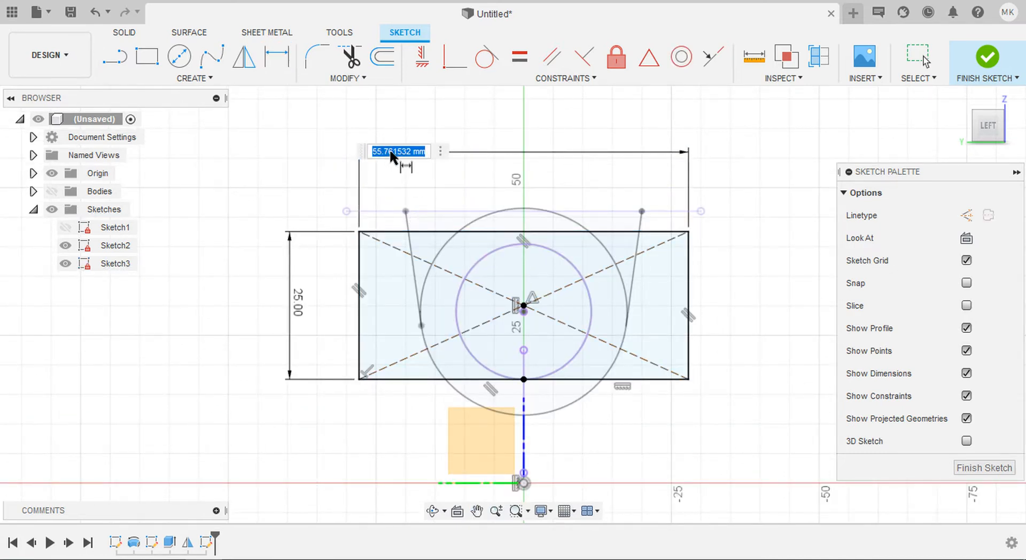
{"action": "type", "text": "38"}
{"action": "key", "text": "Return"}
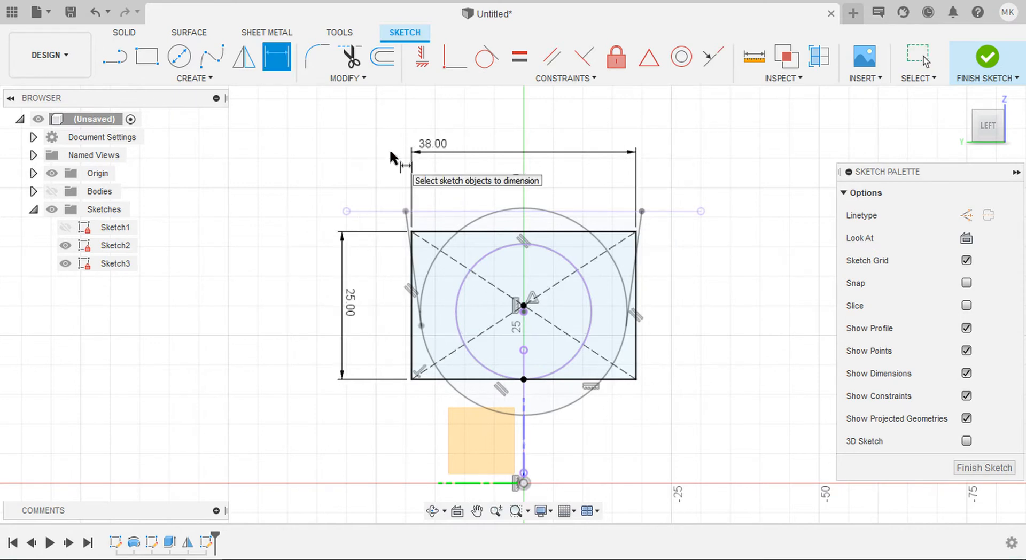
{"action": "key", "text": "Escape"}
{"action": "middle_click_drag", "start_coordinate": [493, 271], "coordinate": [483, 225]}
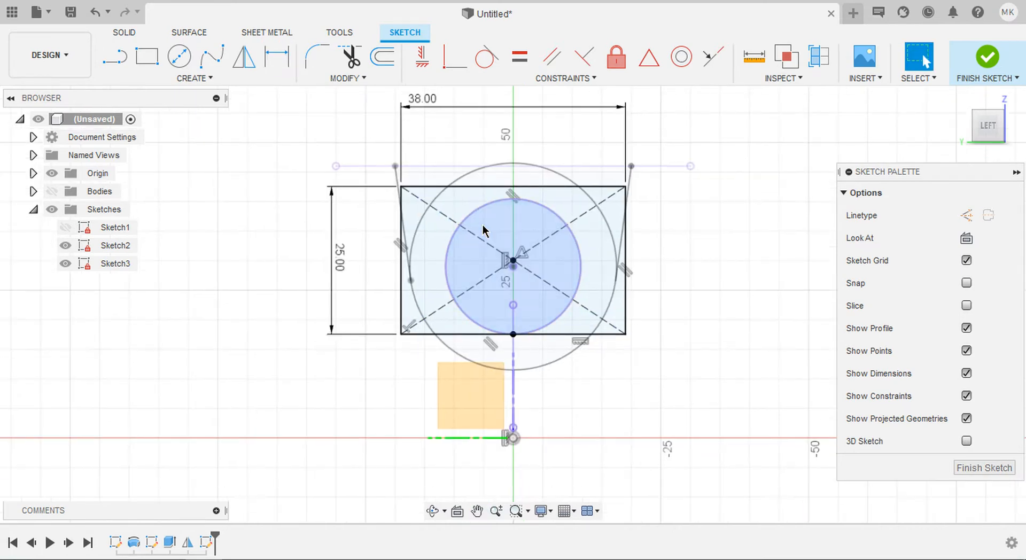
{"action": "scroll", "coordinate": [483, 230], "scroll_direction": "up", "scroll_amount": 3}
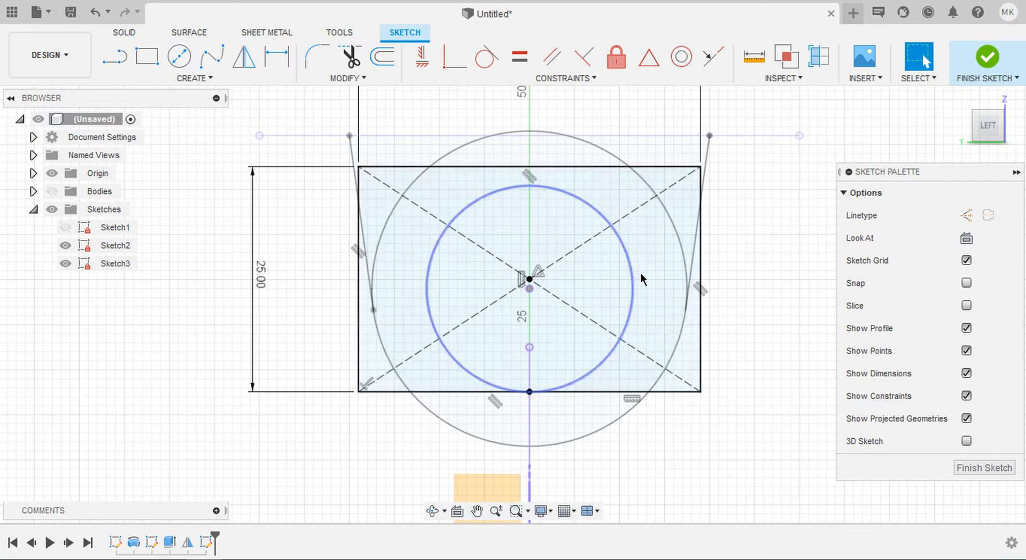
{"action": "scroll", "coordinate": [587, 367], "scroll_direction": "up", "scroll_amount": 2}
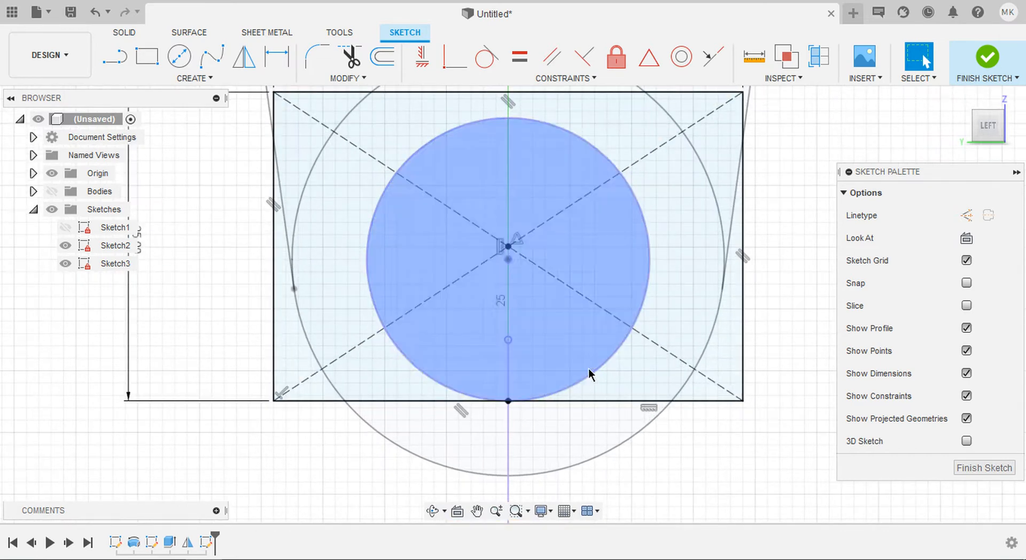
{"action": "left_click", "coordinate": [382, 56]}
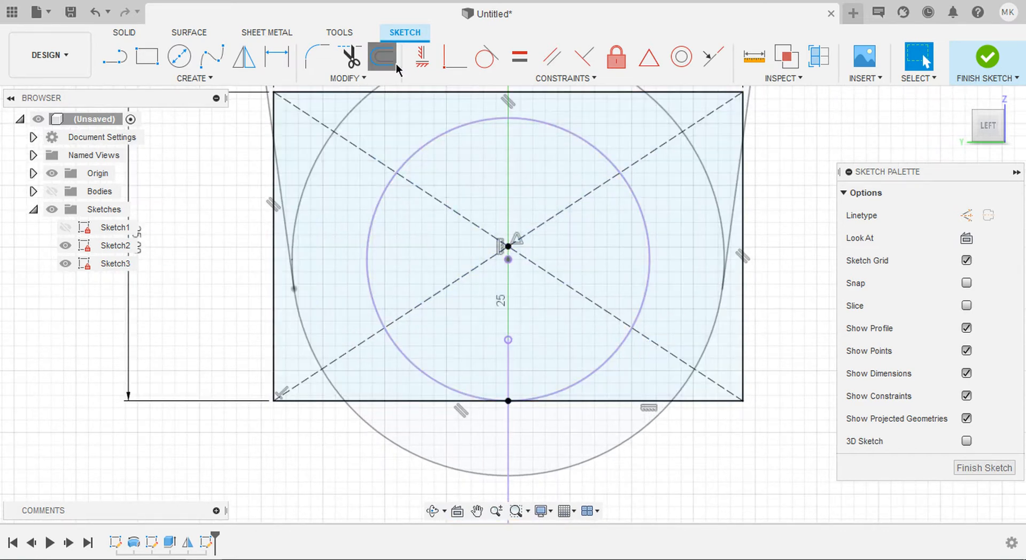
{"action": "left_click", "coordinate": [601, 378]}
{"action": "left_click", "coordinate": [604, 377]}
{"action": "left_click", "coordinate": [748, 263]}
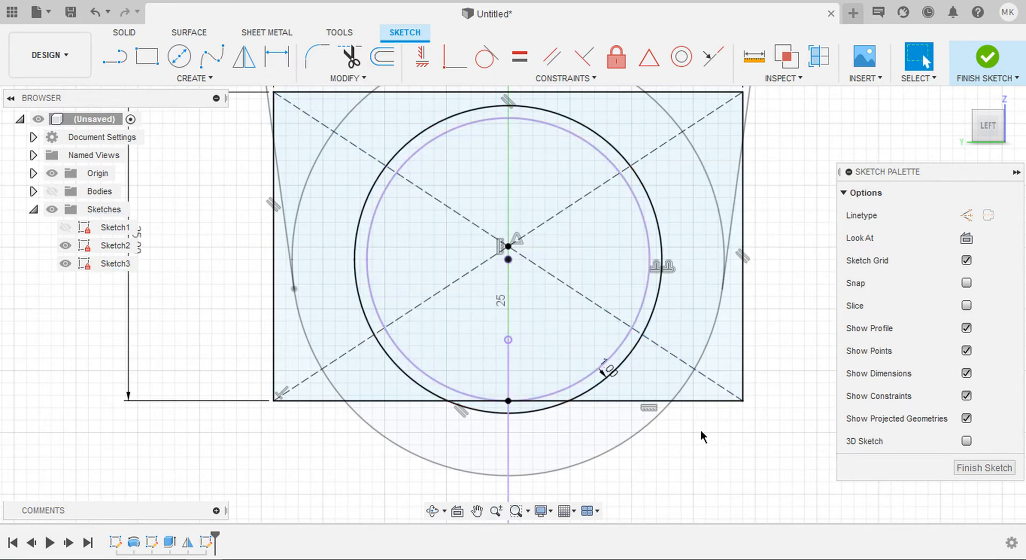
{"action": "key", "text": "ctrl+z"}
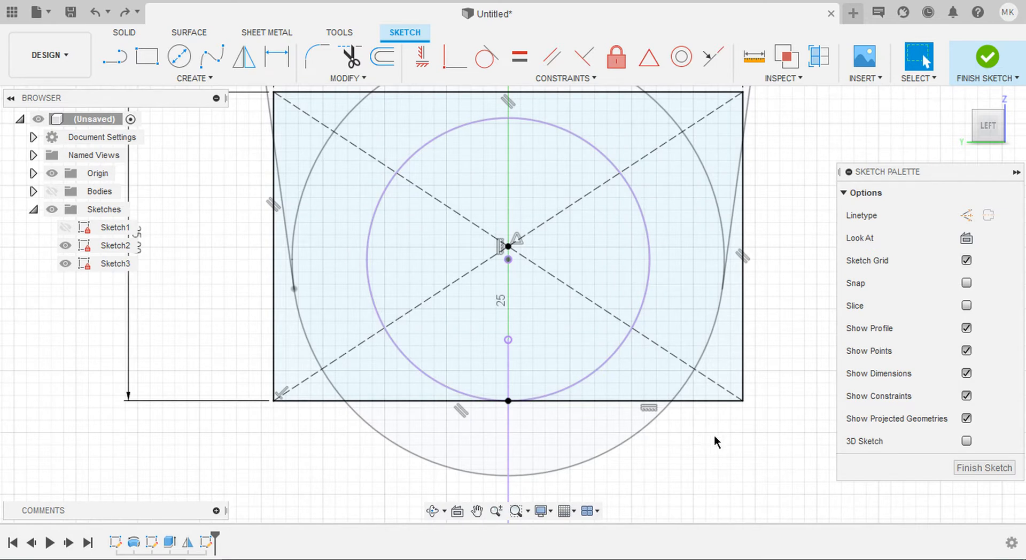
Step: Offset the inner pin-hole circle outward by 1 mm
{"action": "left_click", "coordinate": [382, 56]}
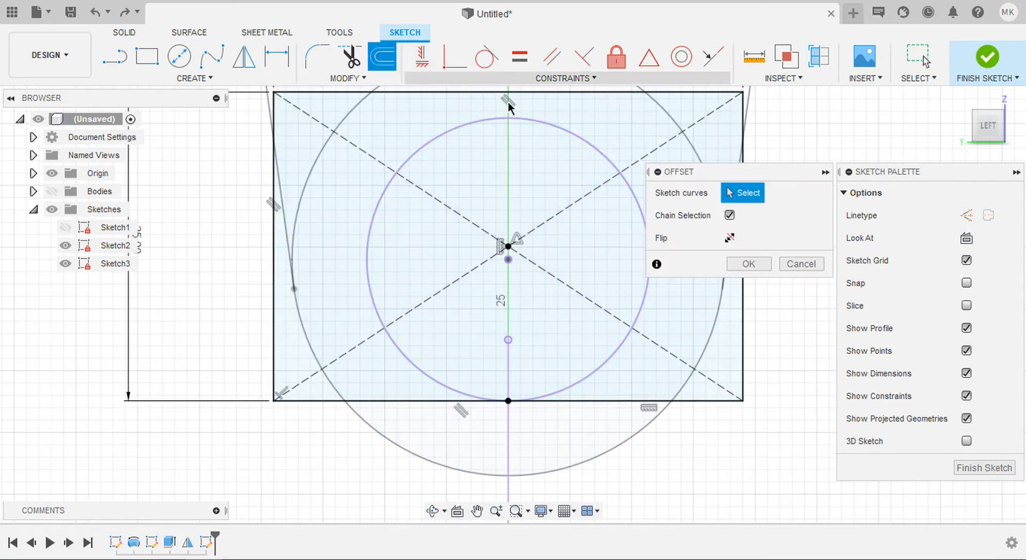
{"action": "left_click", "coordinate": [537, 122]}
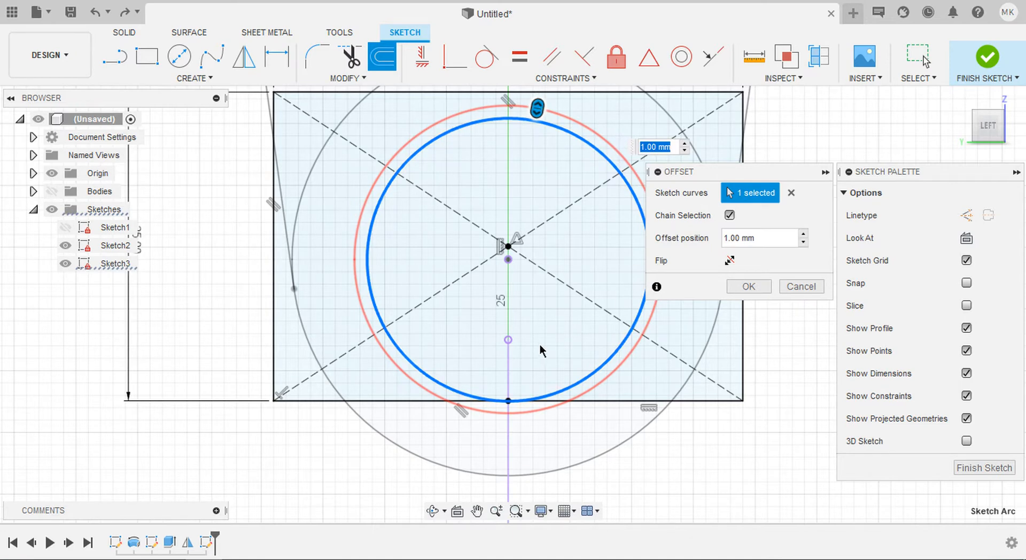
{"action": "left_click", "coordinate": [749, 287]}
{"action": "scroll", "coordinate": [470, 408], "scroll_direction": "down", "scroll_amount": 2}
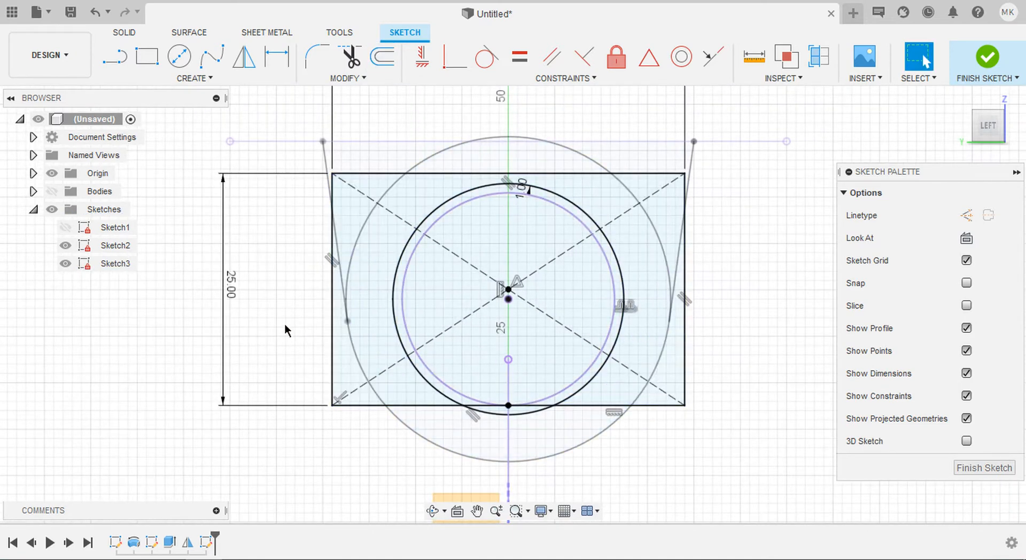
Step: Hide Sketch2 and select all profile regions enclosed by Sketch3's rectangle and offset circle
{"action": "left_click", "coordinate": [68, 247]}
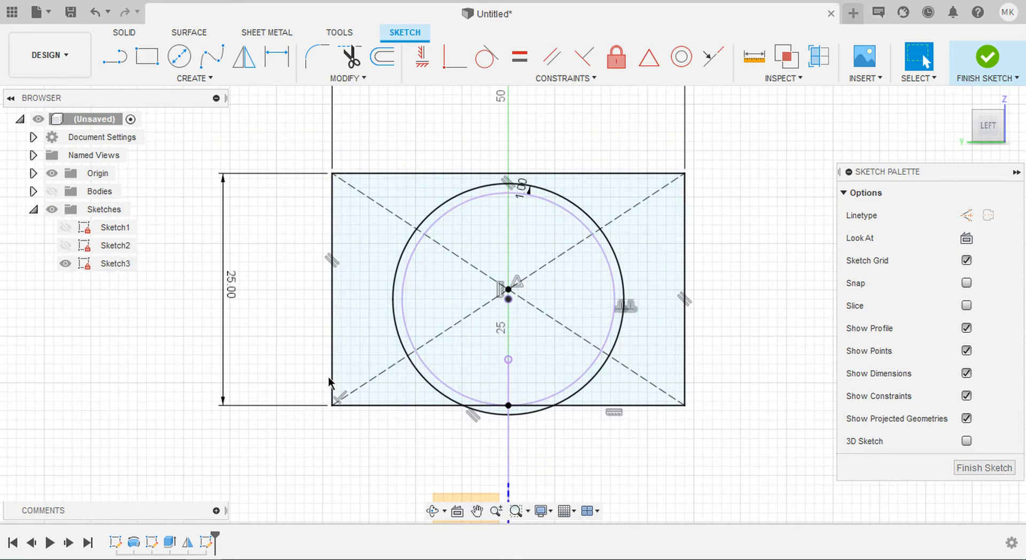
{"action": "left_click", "coordinate": [346, 365]}
{"action": "left_click", "coordinate": [470, 359], "text": "shift"}
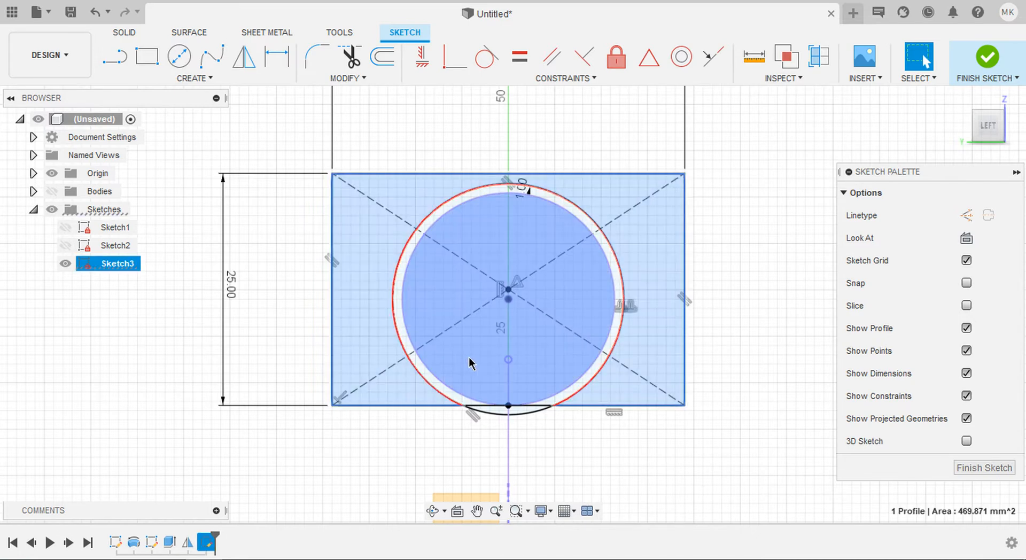
{"action": "scroll", "coordinate": [463, 379], "scroll_direction": "up", "scroll_amount": 3}
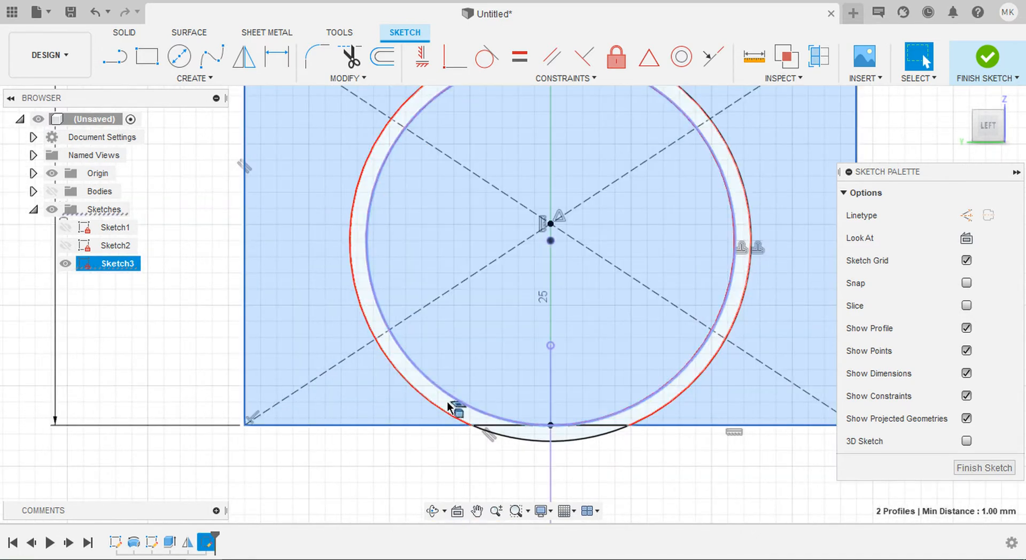
{"action": "left_click", "coordinate": [450, 408], "text": "shift"}
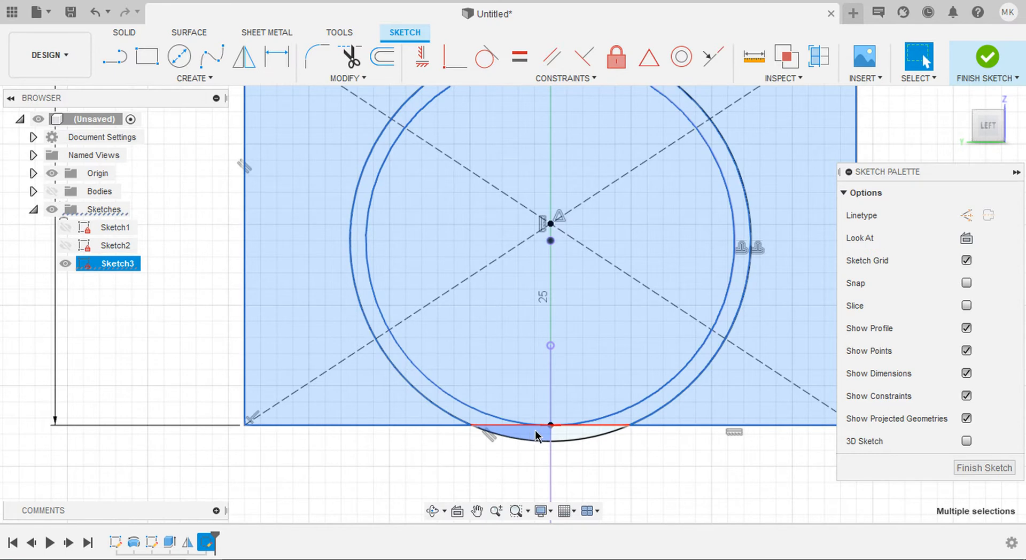
{"action": "scroll", "coordinate": [535, 385], "scroll_direction": "down", "scroll_amount": 4}
{"action": "middle_click_drag", "start_coordinate": [534, 385], "coordinate": [585, 326], "text": "shift"}
Step: Show the piston body and extrude the selected profiles as a cut toward its outer wall
{"action": "key", "text": "Escape"}
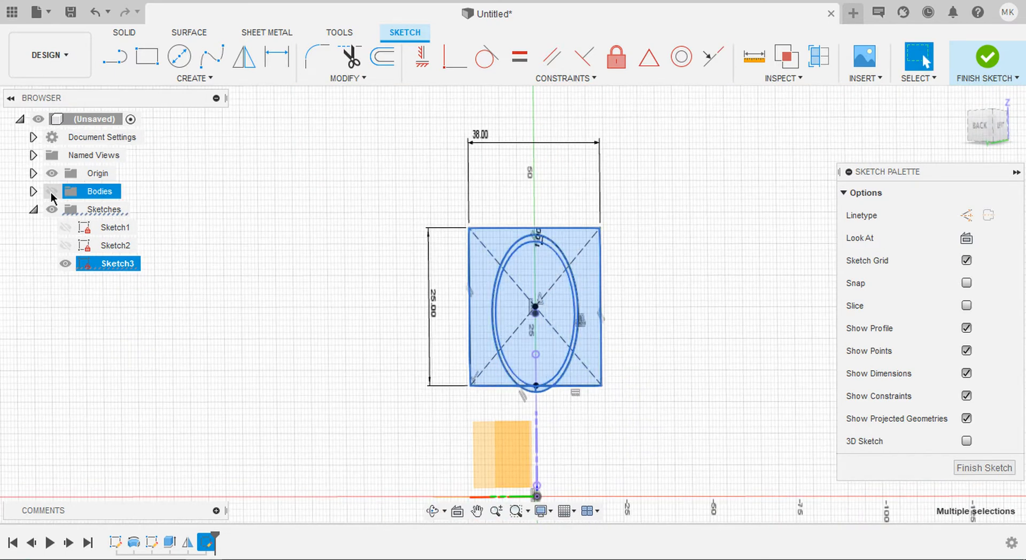
{"action": "scroll", "coordinate": [392, 249], "scroll_direction": "down", "scroll_amount": 2}
{"action": "mouse_move", "coordinate": [423, 246]}
{"action": "middle_mouse_down", "text": "shift"}
{"action": "mouse_move", "coordinate": [426, 235]}
{"action": "mouse_move", "coordinate": [417, 265]}
{"action": "middle_mouse_up", "text": "shift"}
{"action": "key", "text": "e"}
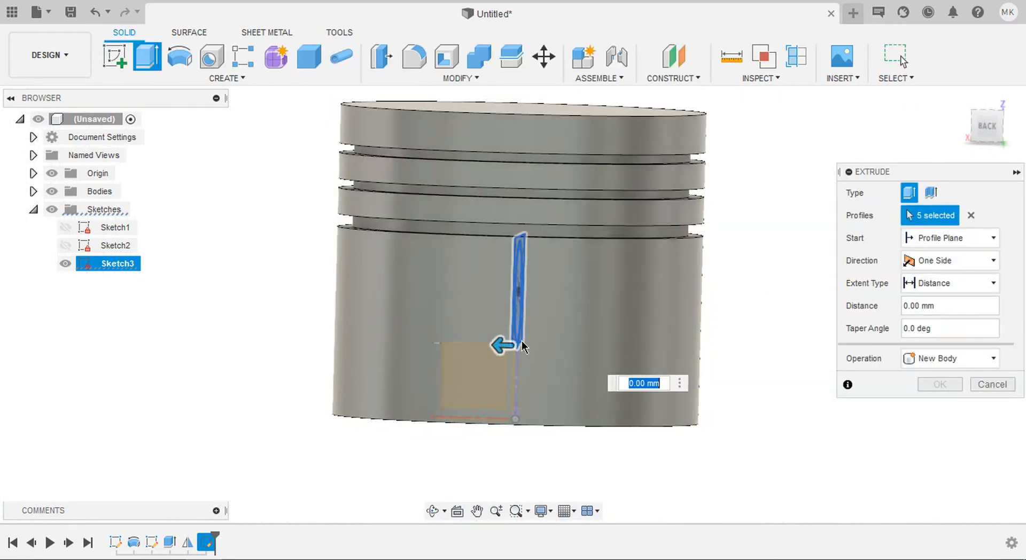
{"action": "left_click_drag", "start_coordinate": [496, 345], "coordinate": [284, 338]}
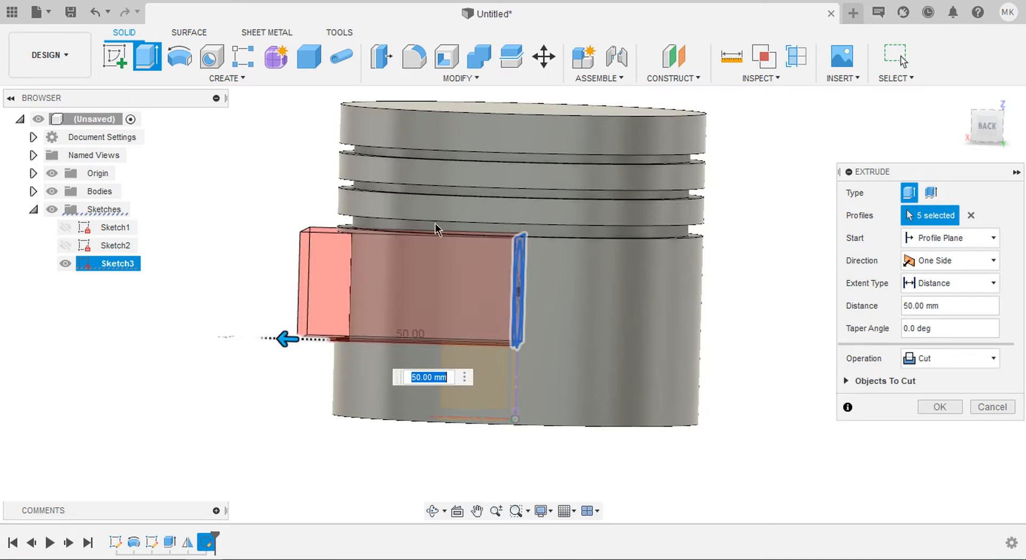
{"action": "middle_click_drag", "start_coordinate": [481, 219], "coordinate": [460, 217], "text": "shift"}
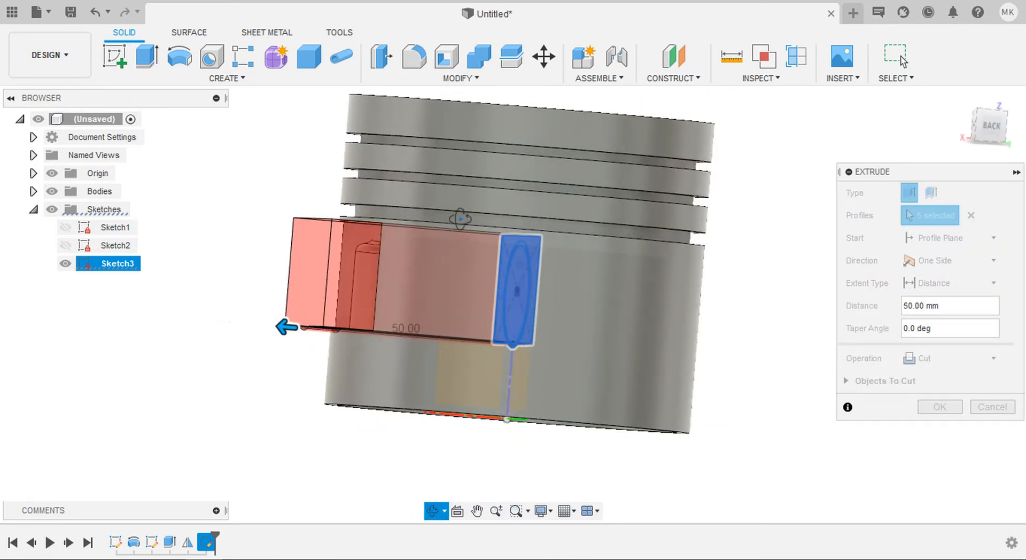
Step: Start the extruded cut at a 38 mm offset from the profile plane and set its extent to All
{"action": "left_click", "coordinate": [944, 238]}
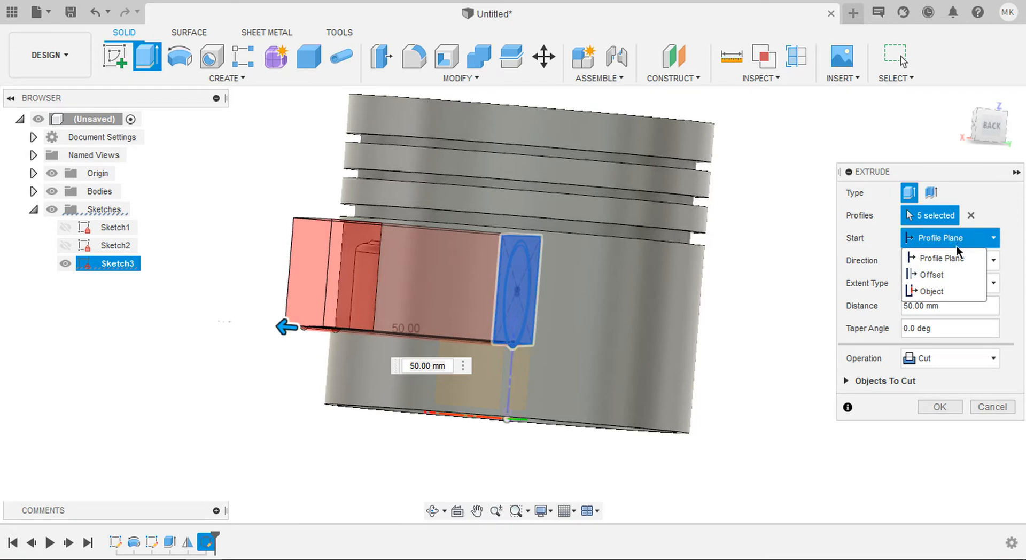
{"action": "left_click", "coordinate": [957, 276]}
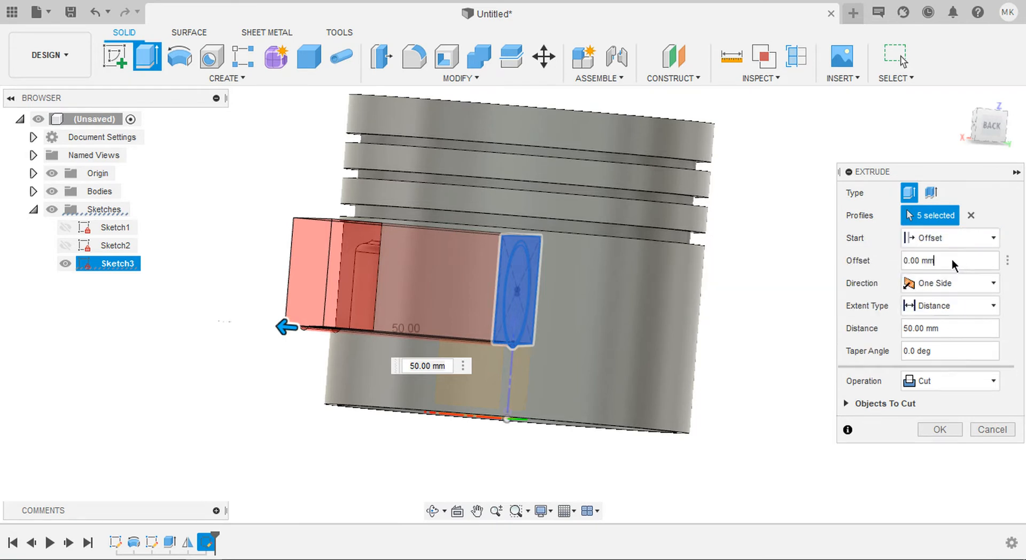
{"action": "type", "text": "3"}
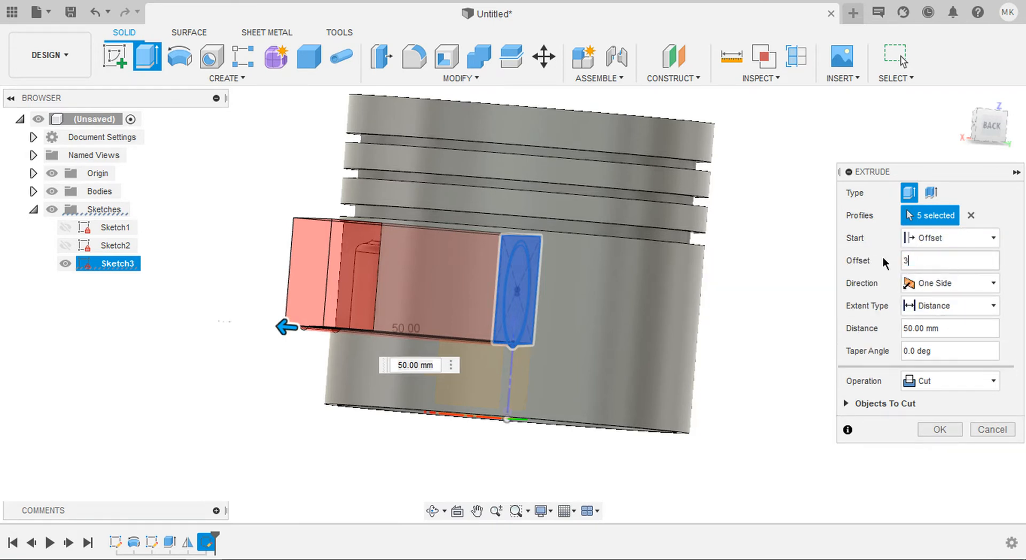
{"action": "type", "text": "8"}
{"action": "middle_click_drag", "start_coordinate": [674, 288], "coordinate": [735, 304], "text": "shift"}
{"action": "left_click", "coordinate": [943, 305]}
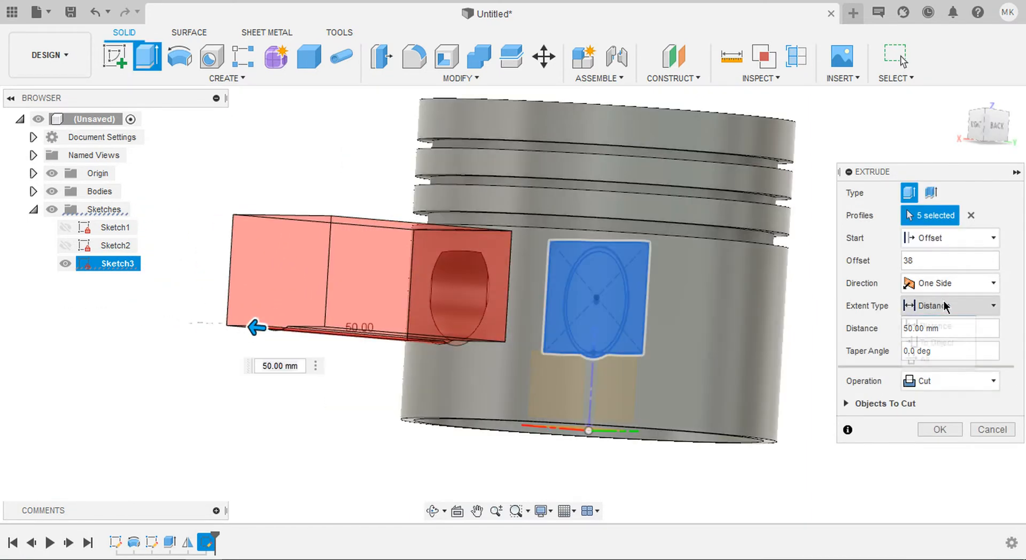
{"action": "left_click", "coordinate": [947, 355]}
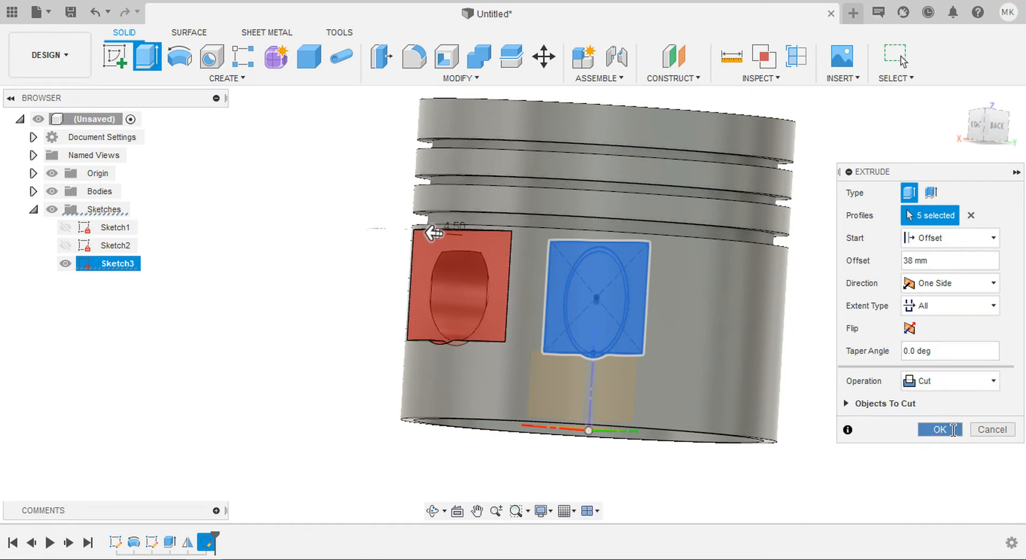
{"action": "left_click", "coordinate": [941, 429]}
Step: Edit the pin boss extrusion to include the inner circle profile, filling the pin hole
{"action": "middle_click_drag", "start_coordinate": [488, 305], "coordinate": [730, 134], "text": "shift"}
{"action": "scroll", "coordinate": [496, 277], "scroll_direction": "up", "scroll_amount": 5}
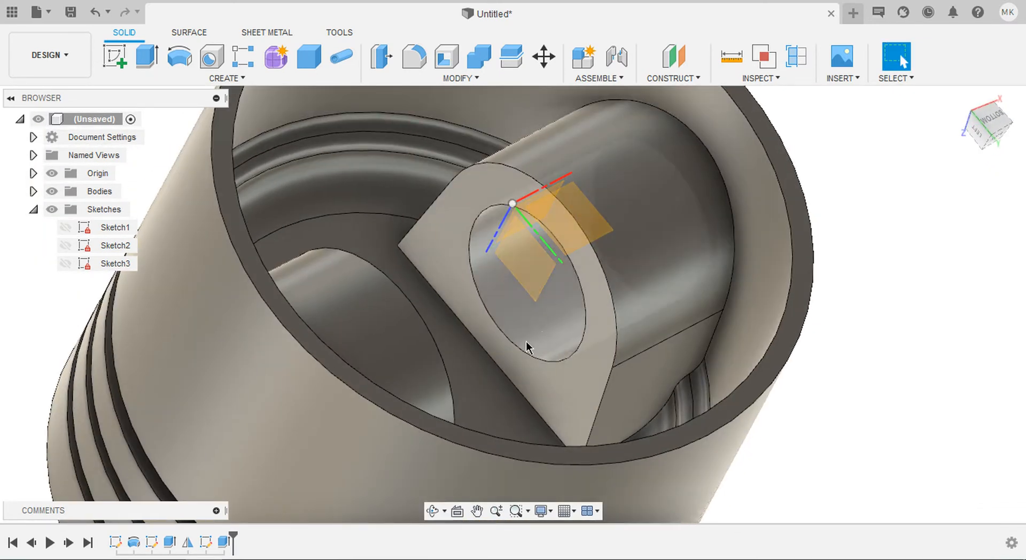
{"action": "scroll", "coordinate": [591, 321], "scroll_direction": "down", "scroll_amount": 1}
{"action": "scroll", "coordinate": [592, 321], "scroll_direction": "down", "scroll_amount": 2}
{"action": "middle_click_drag", "start_coordinate": [592, 320], "coordinate": [711, 365], "text": "shift"}
{"action": "middle_click_drag", "start_coordinate": [371, 449], "coordinate": [470, 280], "text": "shift"}
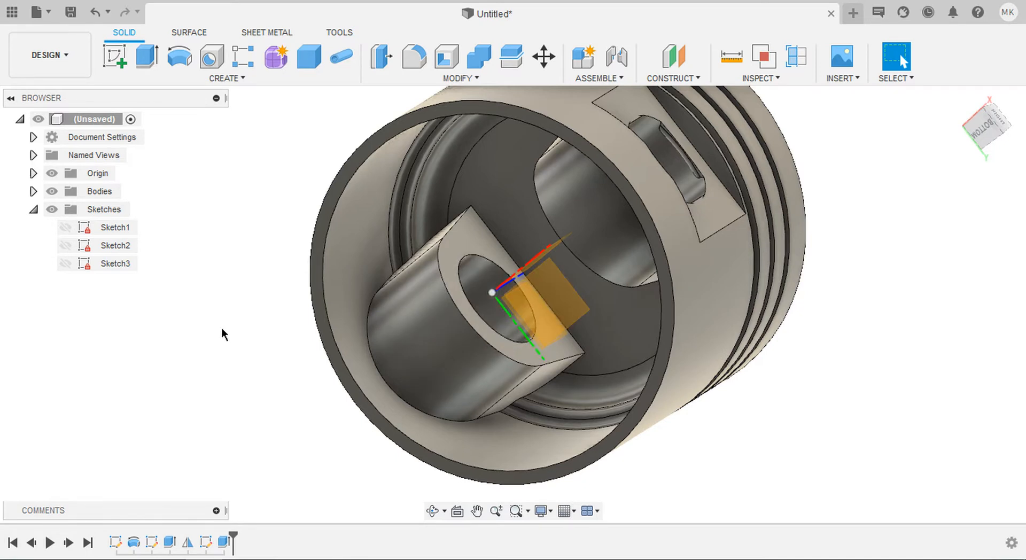
{"action": "double_click", "coordinate": [170, 542]}
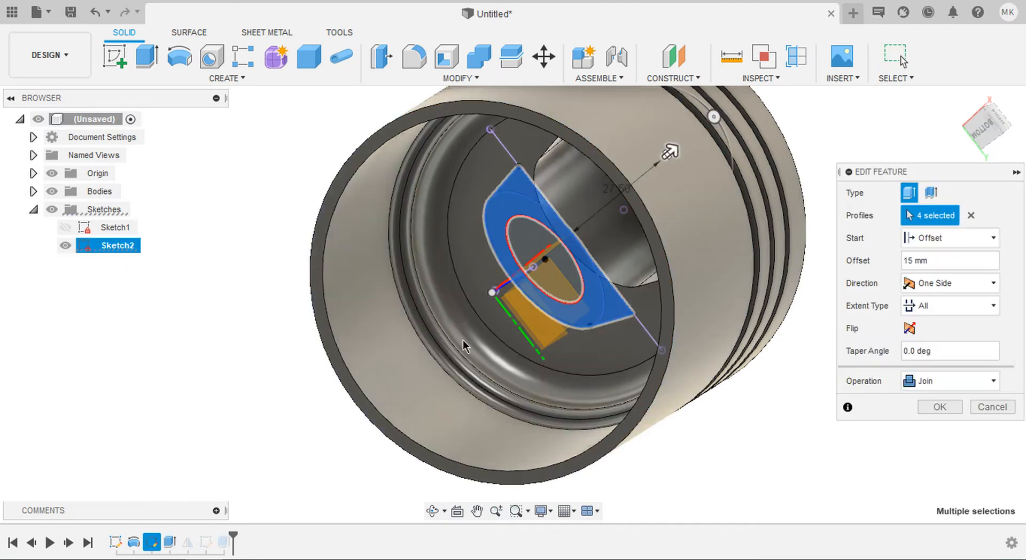
{"action": "left_click", "coordinate": [553, 275]}
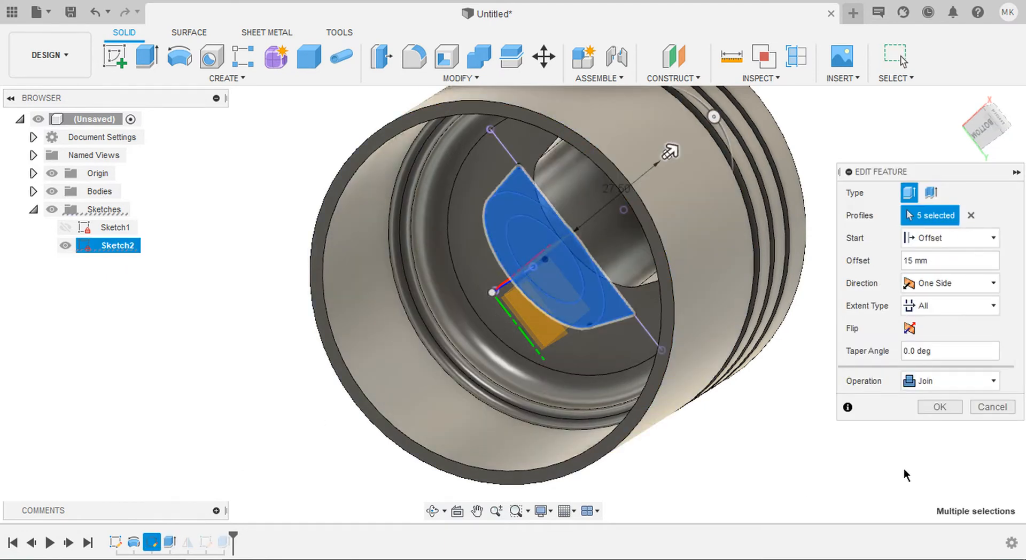
{"action": "left_click", "coordinate": [921, 407]}
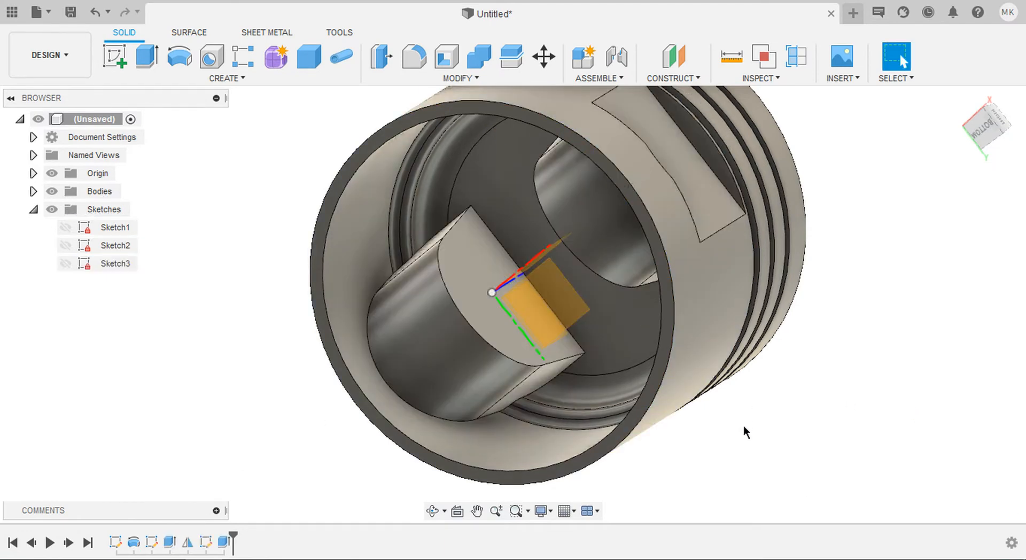
{"action": "middle_click_drag", "start_coordinate": [749, 393], "coordinate": [711, 336], "text": "shift"}
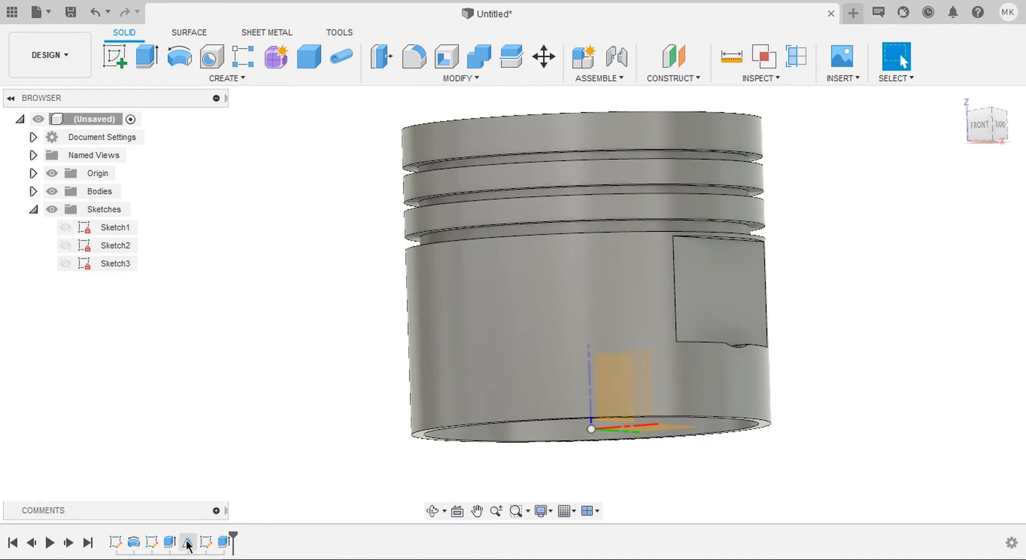
{"action": "left_click", "coordinate": [187, 544]}
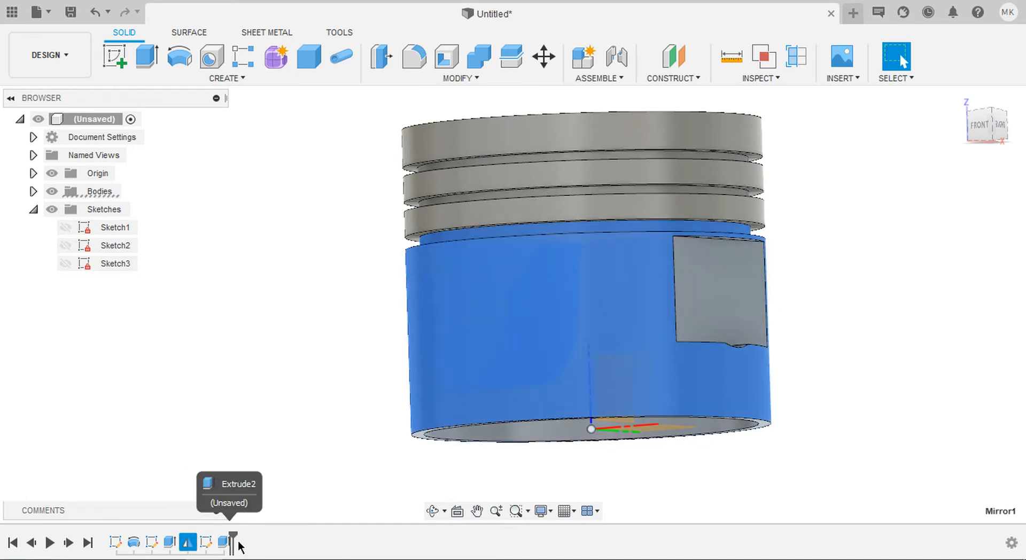
{"action": "left_click_drag", "start_coordinate": [232, 542], "coordinate": [228, 541]}
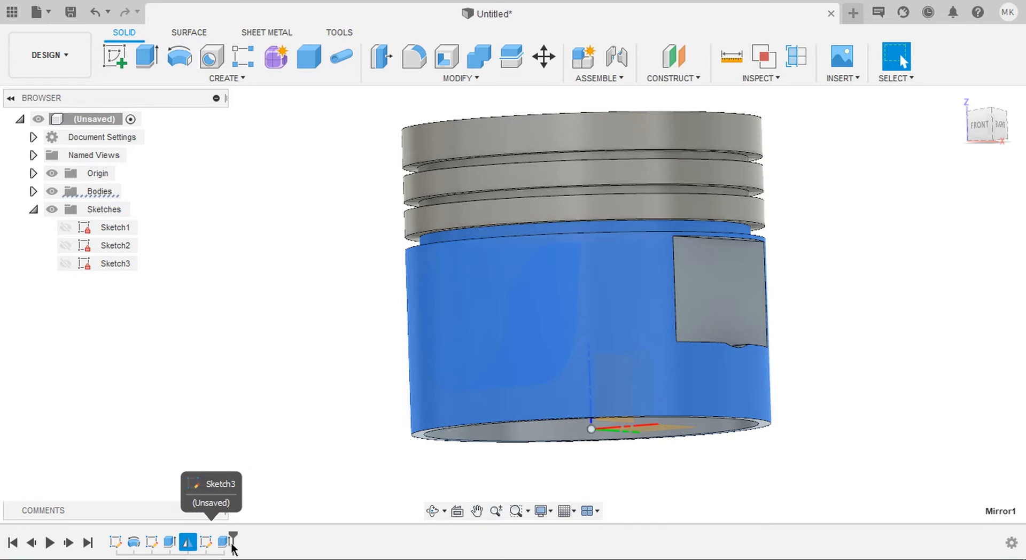
{"action": "left_click_drag", "start_coordinate": [229, 547], "coordinate": [205, 547]}
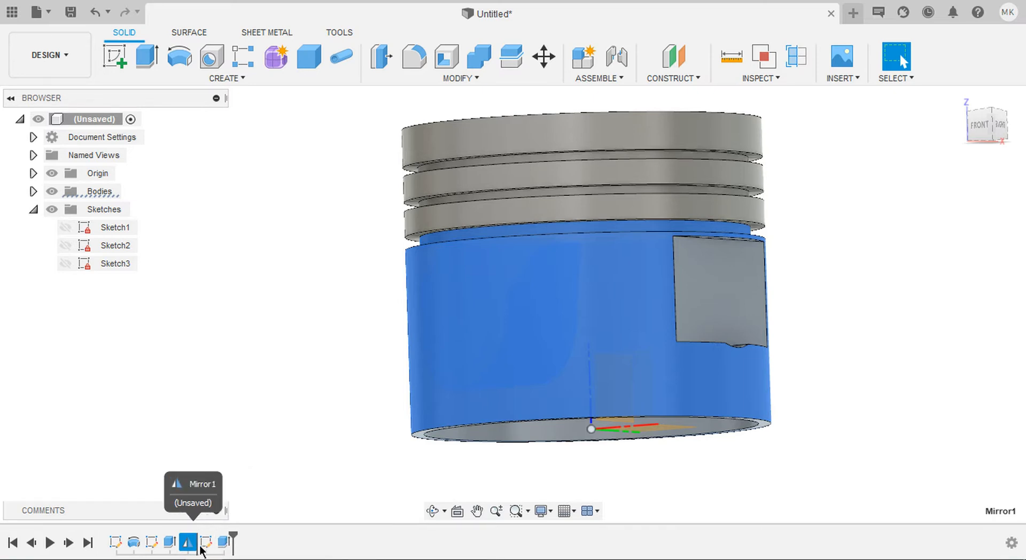
{"action": "left_click", "coordinate": [234, 432]}
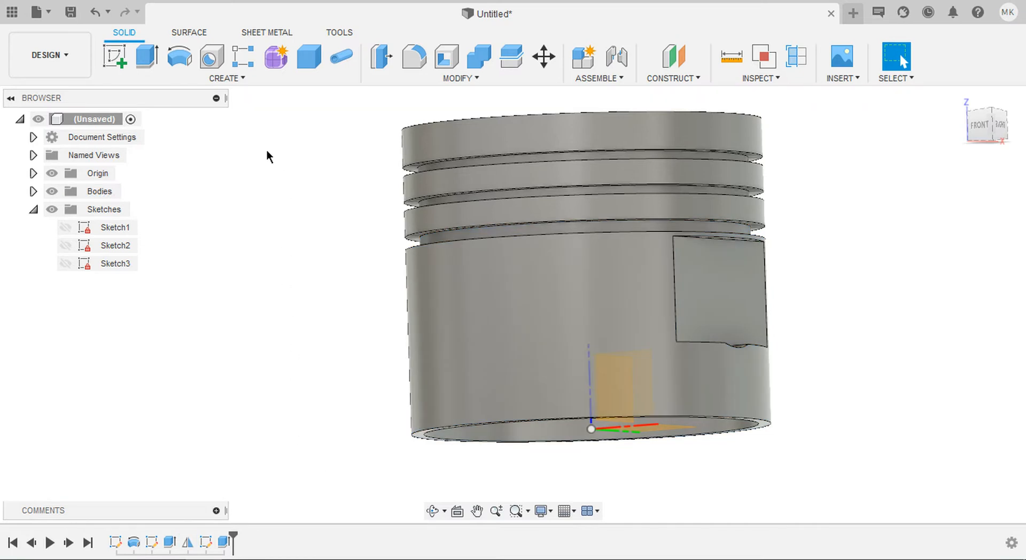
{"action": "left_click", "coordinate": [242, 77]}
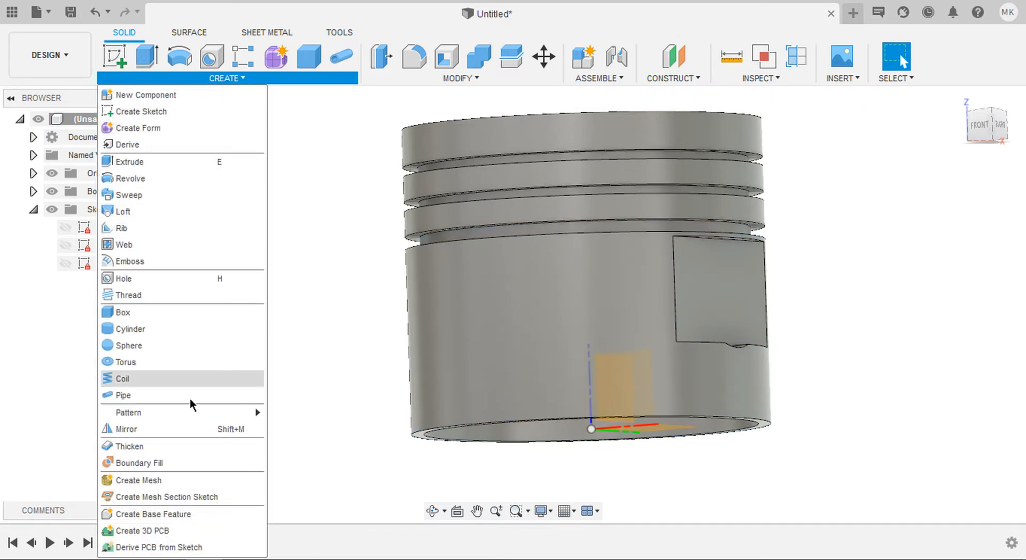
{"action": "left_click", "coordinate": [316, 281]}
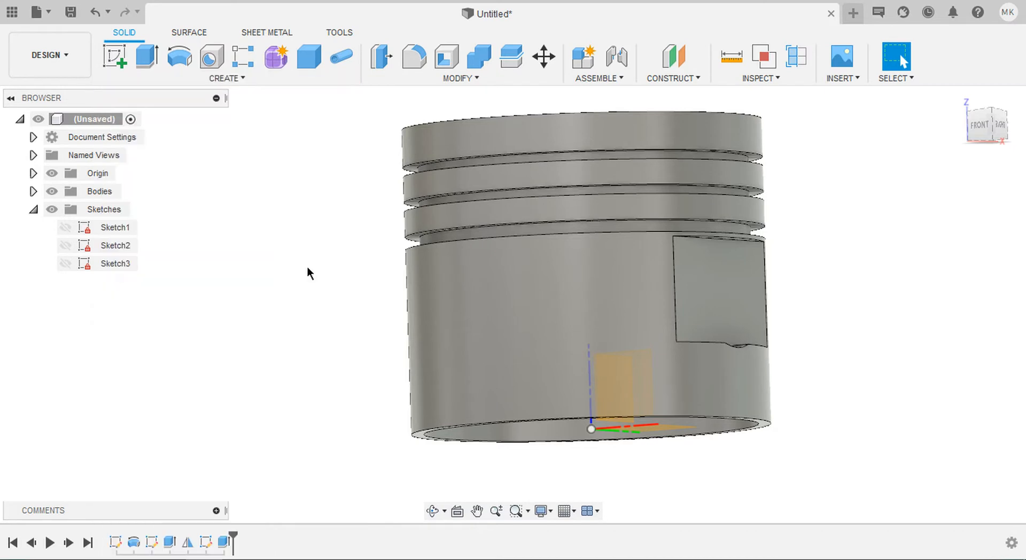
Step: Move the mirror feature after the side recess cut in the feature history and add that cut to its mirrored objects
{"action": "left_click", "coordinate": [187, 544]}
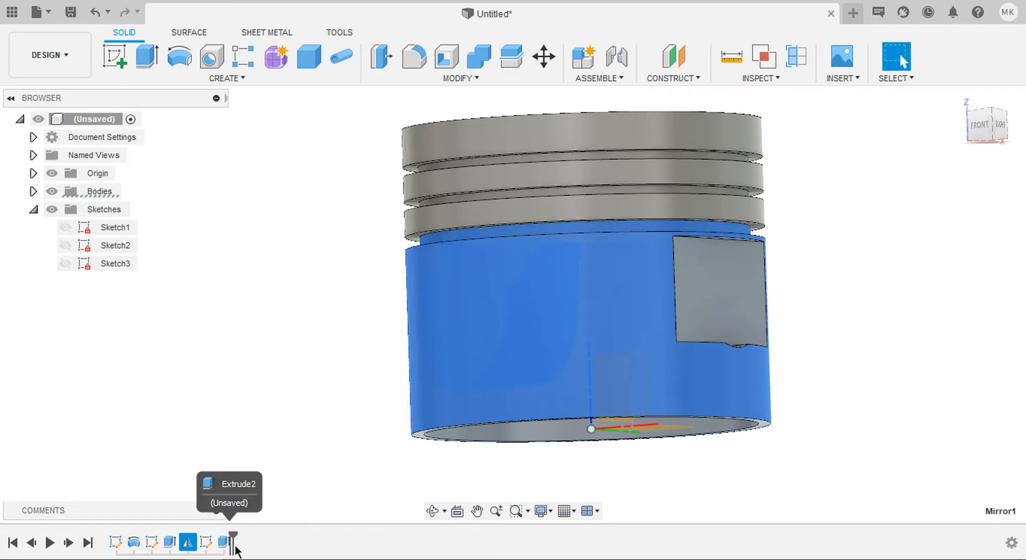
{"action": "left_click_drag", "start_coordinate": [236, 546], "coordinate": [235, 546]}
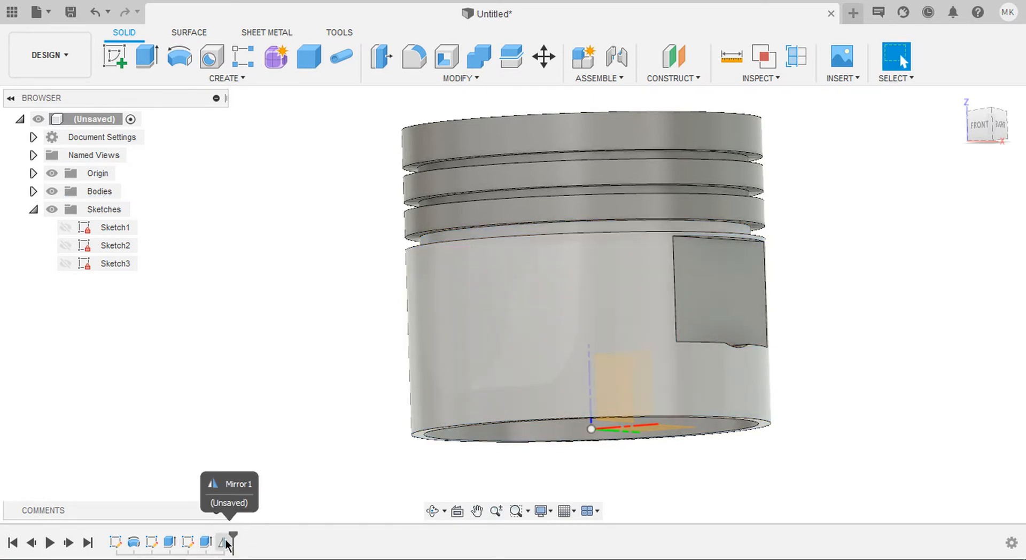
{"action": "double_click", "coordinate": [225, 541]}
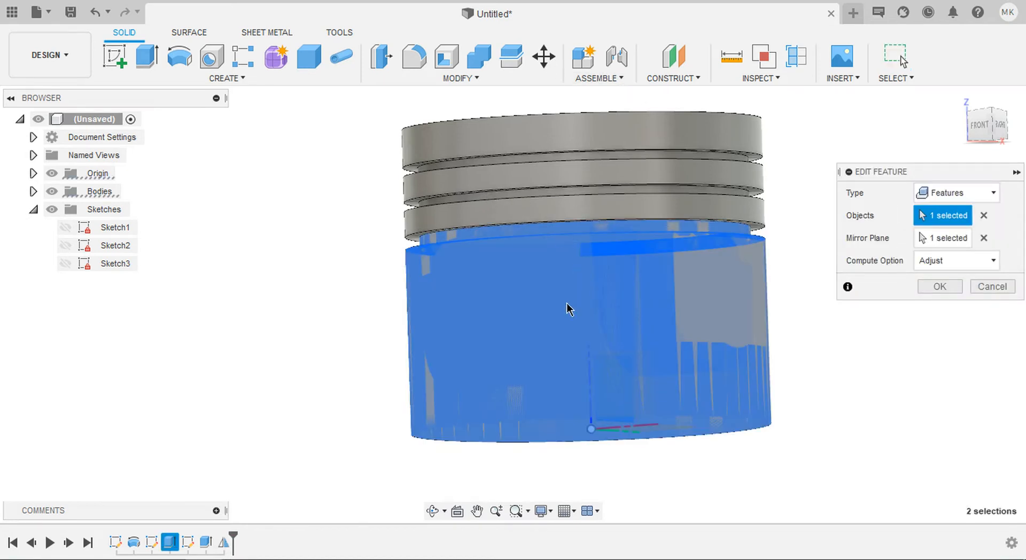
{"action": "middle_click_drag", "start_coordinate": [737, 481], "coordinate": [513, 423], "text": "shift"}
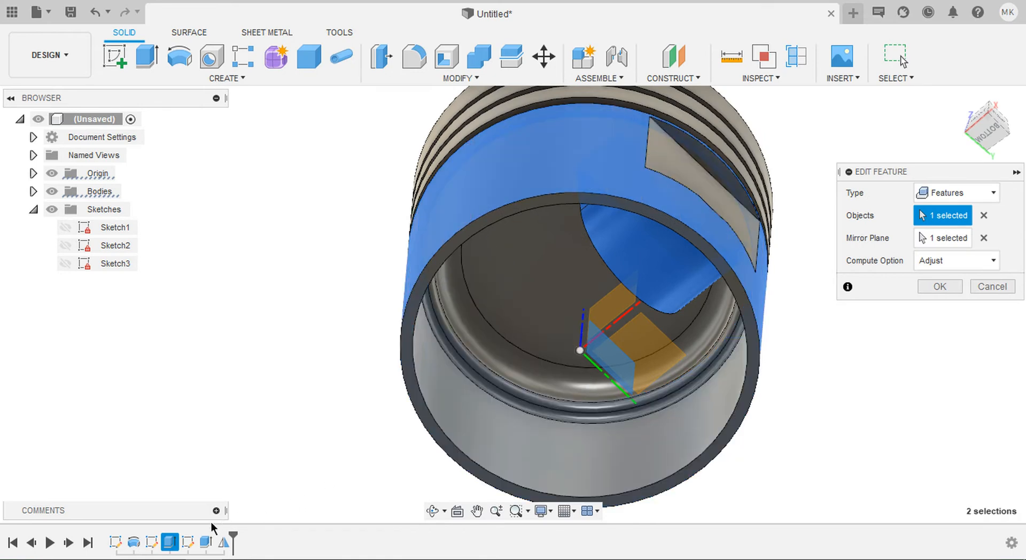
{"action": "left_click", "coordinate": [207, 543]}
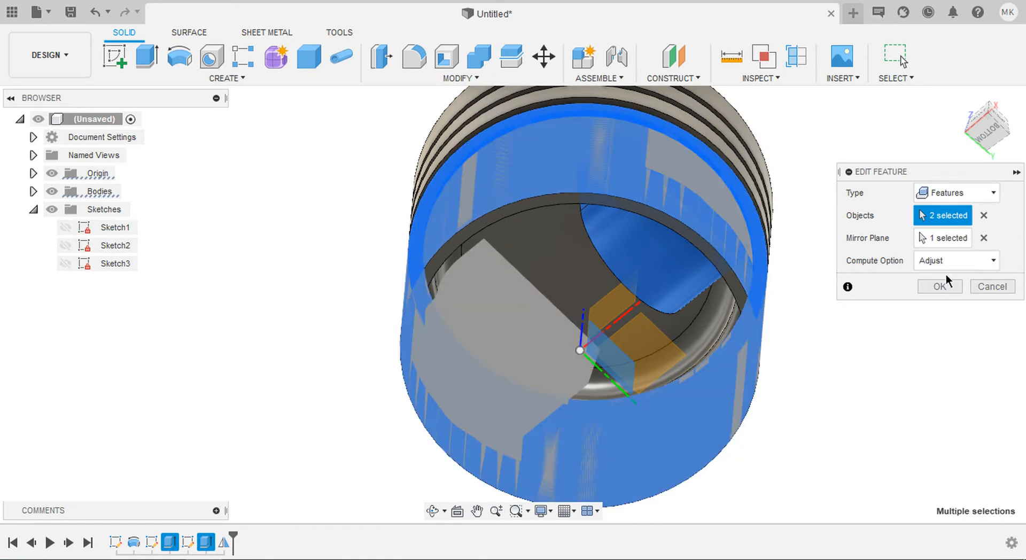
{"action": "left_click", "coordinate": [942, 286]}
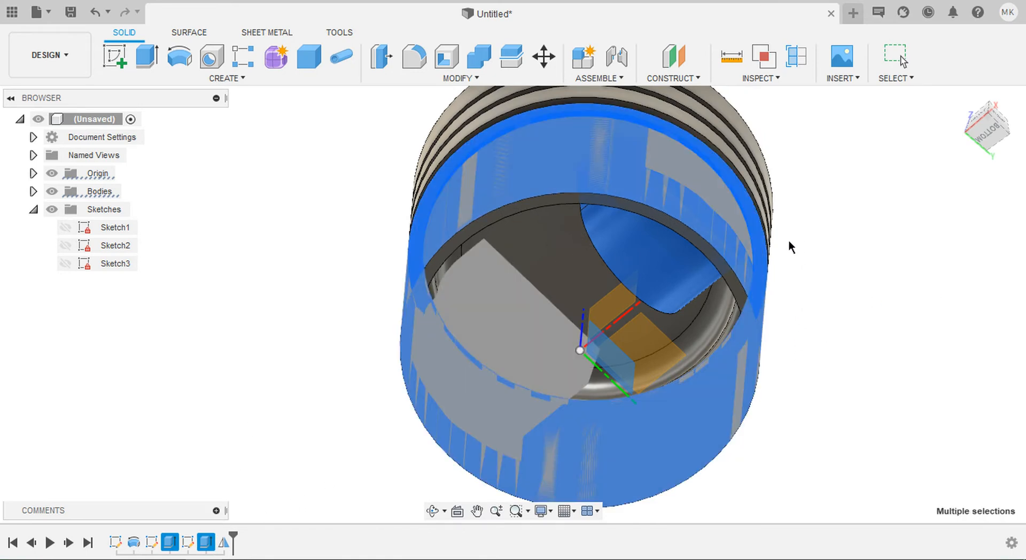
{"action": "key", "text": "Escape"}
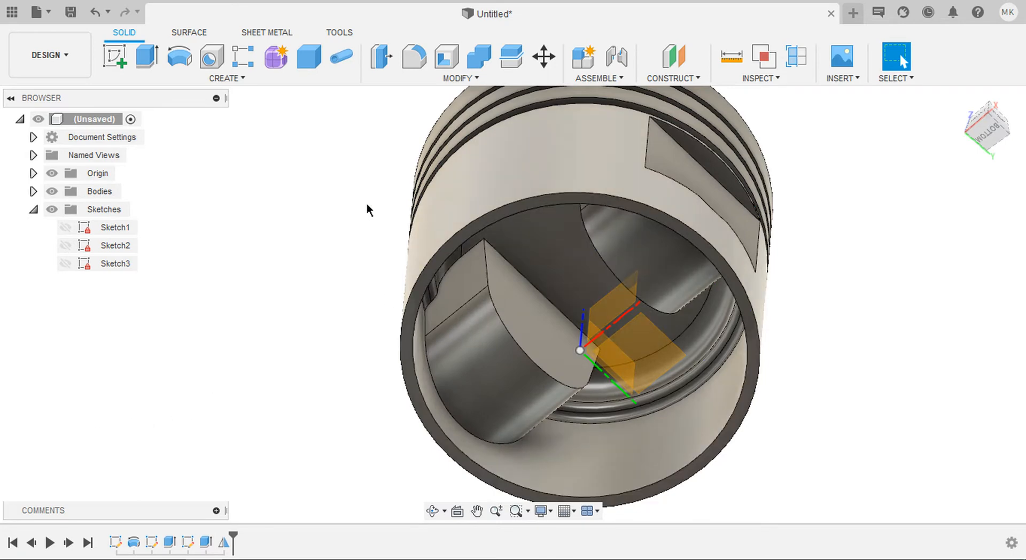
Step: Extrude Sketch2's inner circle as a symmetric cut with extent All to open the pin hole through both bosses
{"action": "left_click", "coordinate": [148, 60]}
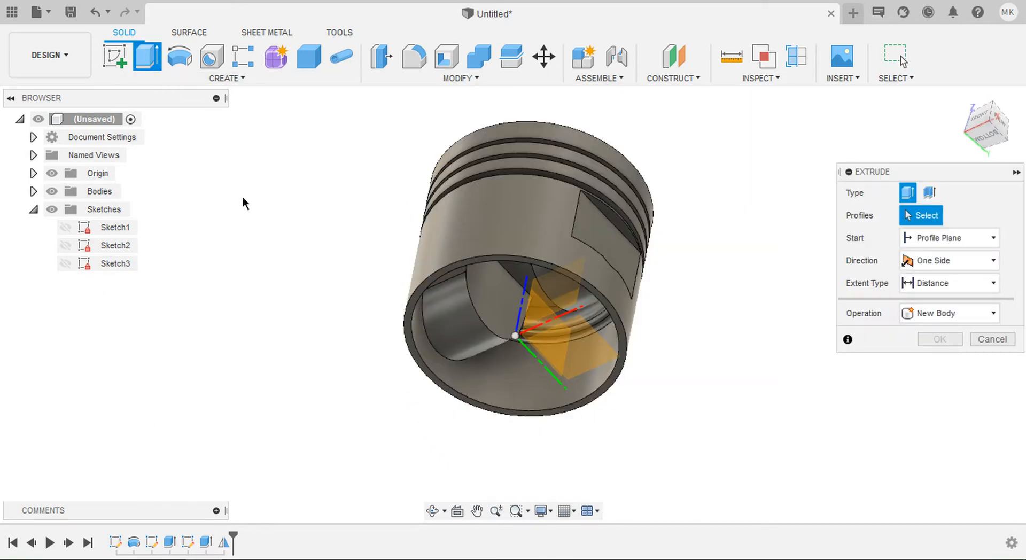
{"action": "mouse_move", "coordinate": [305, 198]}
{"action": "middle_mouse_down", "text": "shift"}
{"action": "mouse_move", "coordinate": [275, 225]}
{"action": "mouse_move", "coordinate": [213, 236]}
{"action": "middle_mouse_up", "text": "shift"}
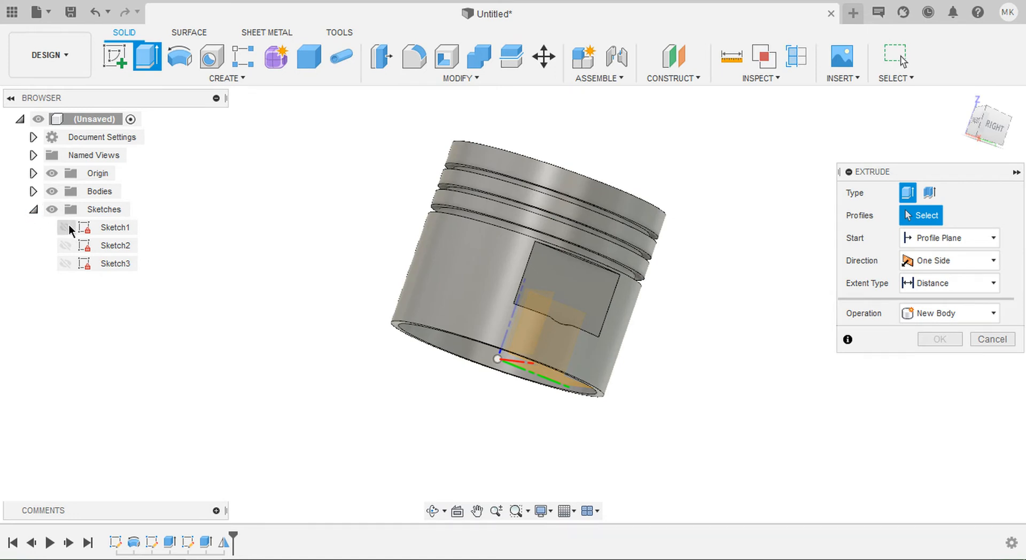
{"action": "left_click", "coordinate": [69, 245]}
{"action": "middle_click_drag", "start_coordinate": [481, 273], "coordinate": [510, 294], "text": "shift"}
{"action": "left_click", "coordinate": [515, 293]}
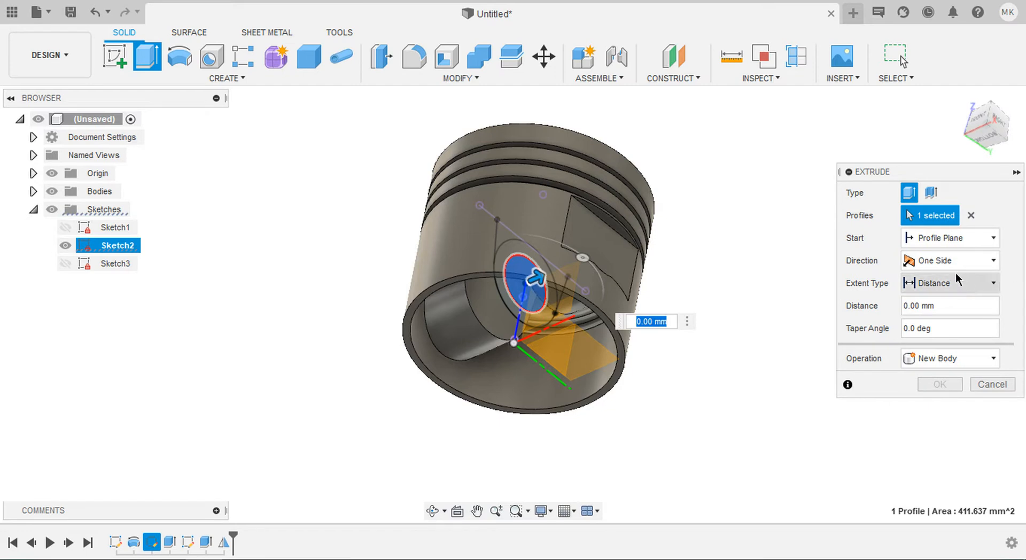
{"action": "left_click", "coordinate": [950, 262]}
{"action": "left_click", "coordinate": [953, 315]}
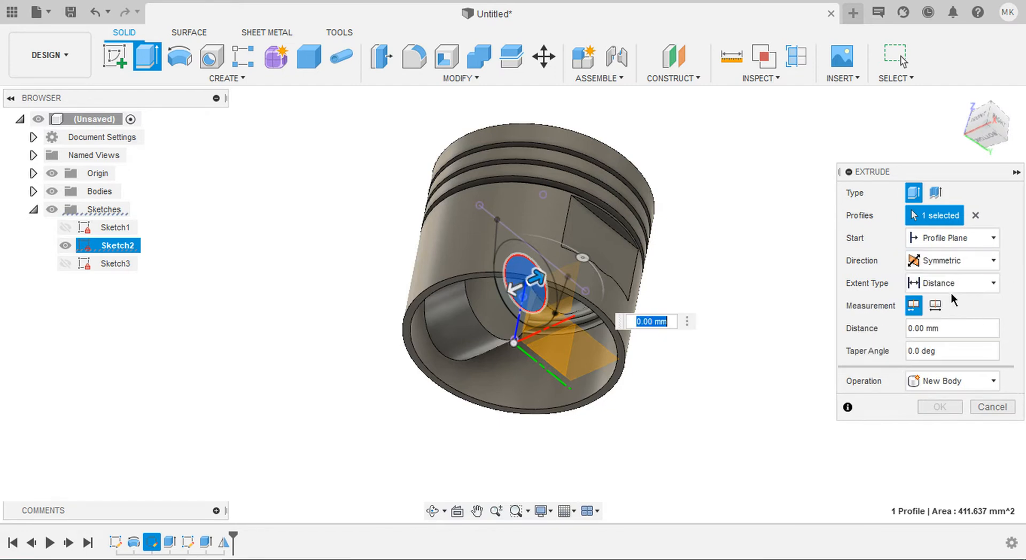
{"action": "left_click", "coordinate": [968, 285]}
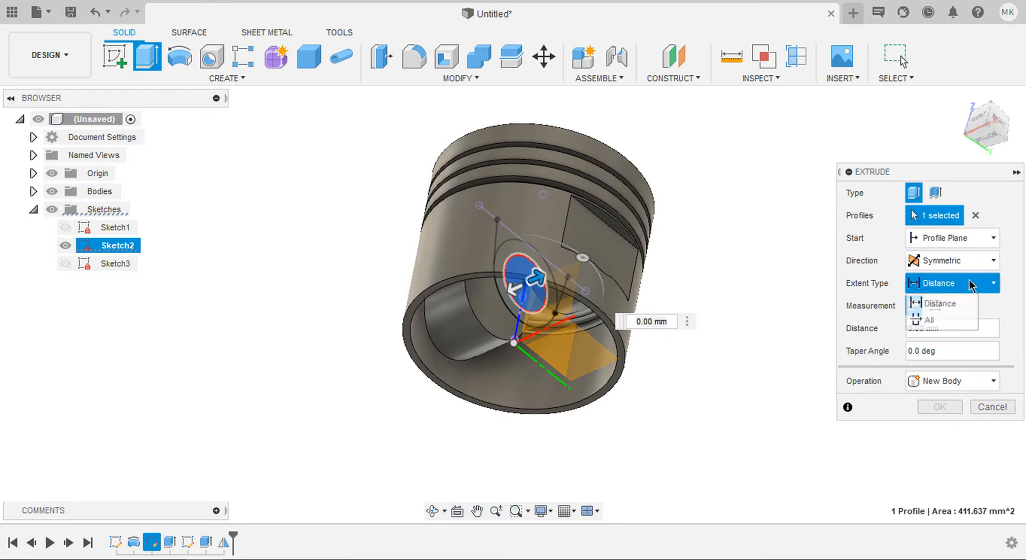
{"action": "left_click", "coordinate": [955, 321]}
{"action": "left_click", "coordinate": [947, 383]}
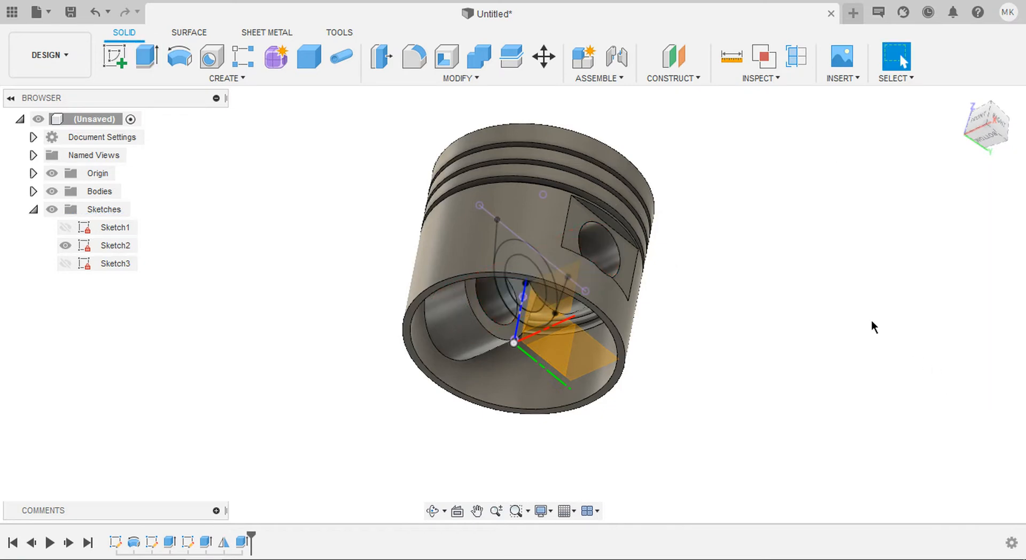
Step: Hide Sketch2 and the origin geometry
{"action": "middle_click_drag", "start_coordinate": [787, 299], "coordinate": [671, 334], "text": "shift"}
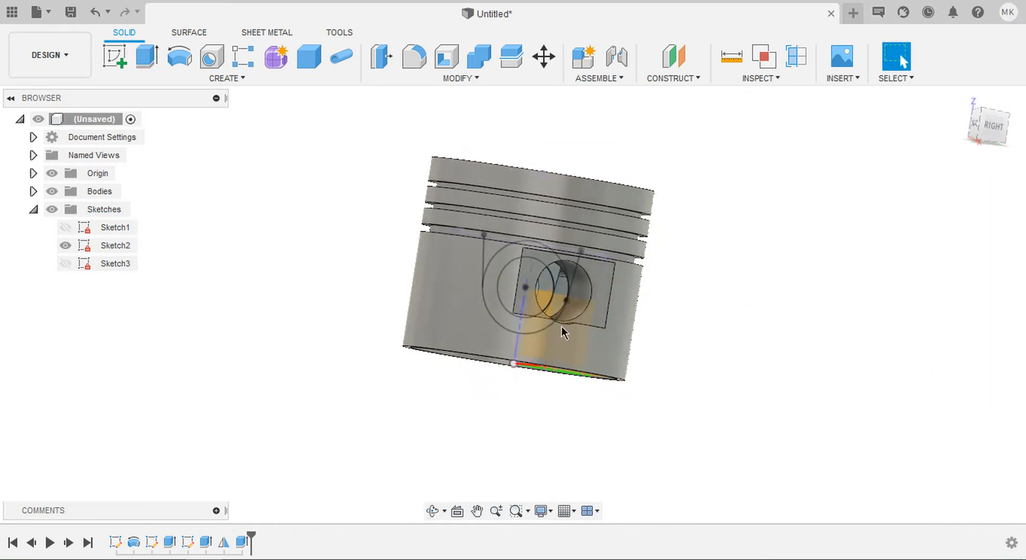
{"action": "left_click", "coordinate": [66, 245]}
{"action": "mouse_move", "coordinate": [406, 287]}
{"action": "middle_mouse_down", "text": "shift"}
{"action": "mouse_move", "coordinate": [385, 272]}
{"action": "mouse_move", "coordinate": [399, 280]}
{"action": "middle_mouse_up", "text": "shift"}
{"action": "left_click", "coordinate": [51, 173]}
{"action": "middle_click_drag", "start_coordinate": [486, 284], "coordinate": [535, 120], "text": "shift"}
{"action": "key", "text": "Escape"}
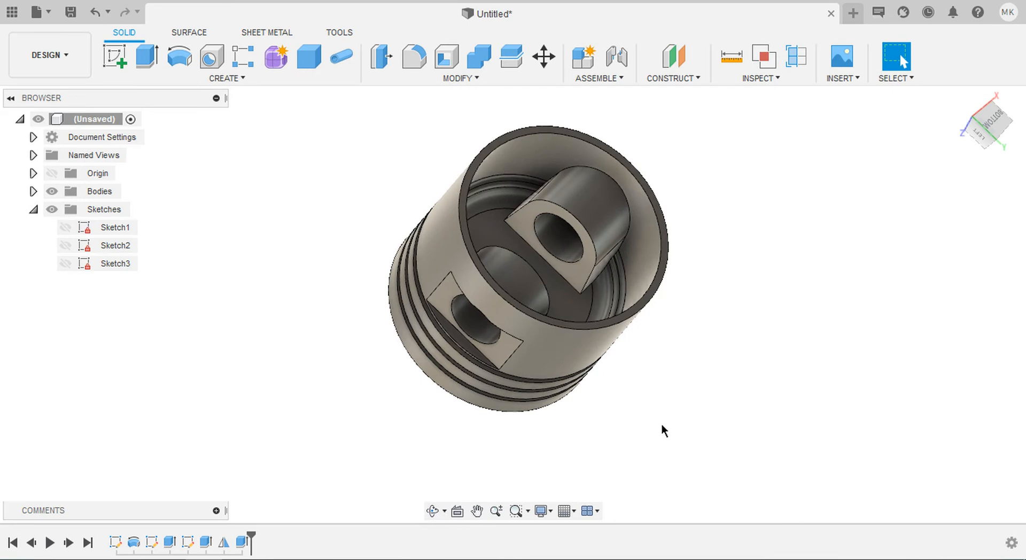
Step: Create a new sketch on the YZ origin plane through the piston's centre
{"action": "middle_click_drag", "start_coordinate": [662, 446], "coordinate": [675, 398], "text": "shift"}
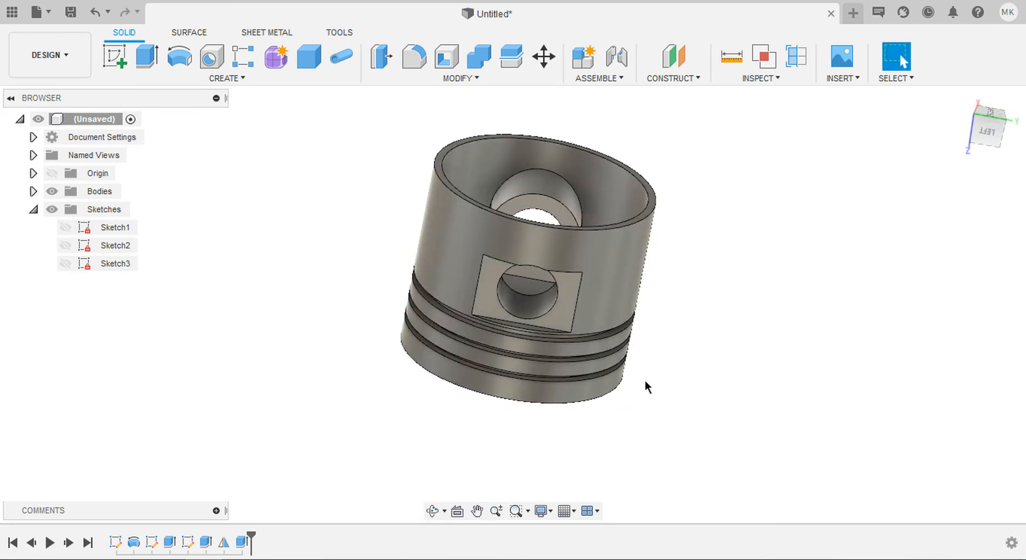
{"action": "left_click", "coordinate": [987, 131]}
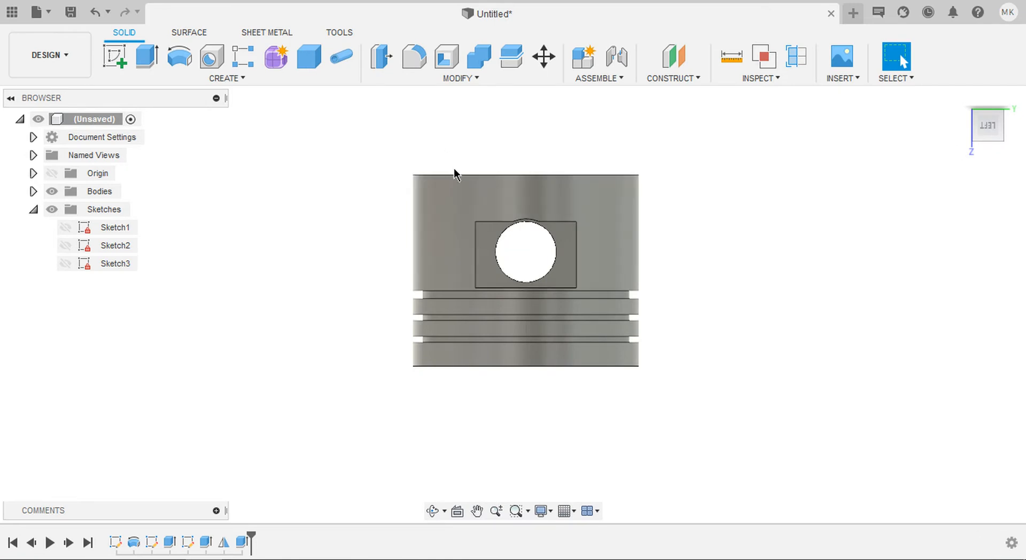
{"action": "scroll", "coordinate": [517, 441], "scroll_direction": "down", "scroll_amount": 3}
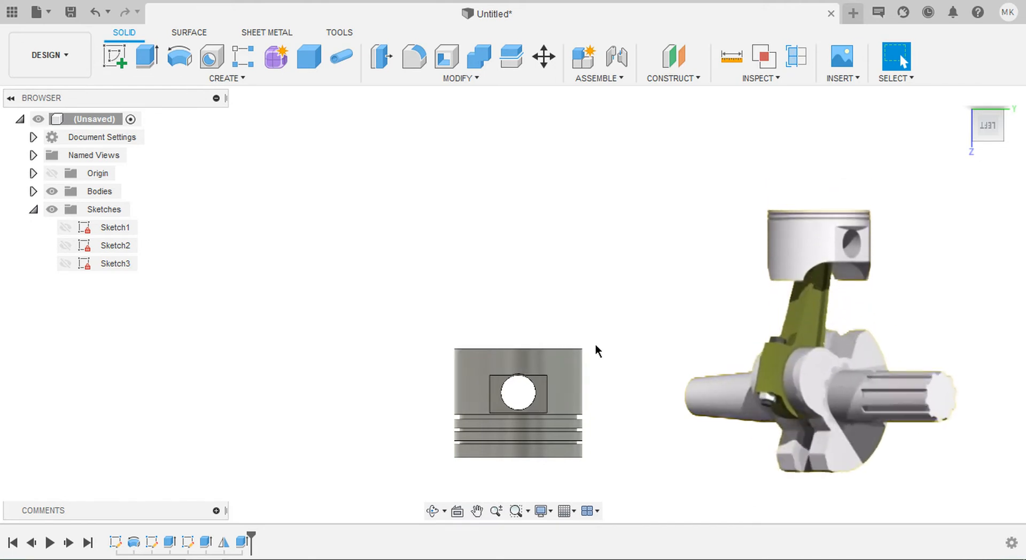
{"action": "middle_click_drag", "start_coordinate": [593, 281], "coordinate": [601, 233], "text": "shift"}
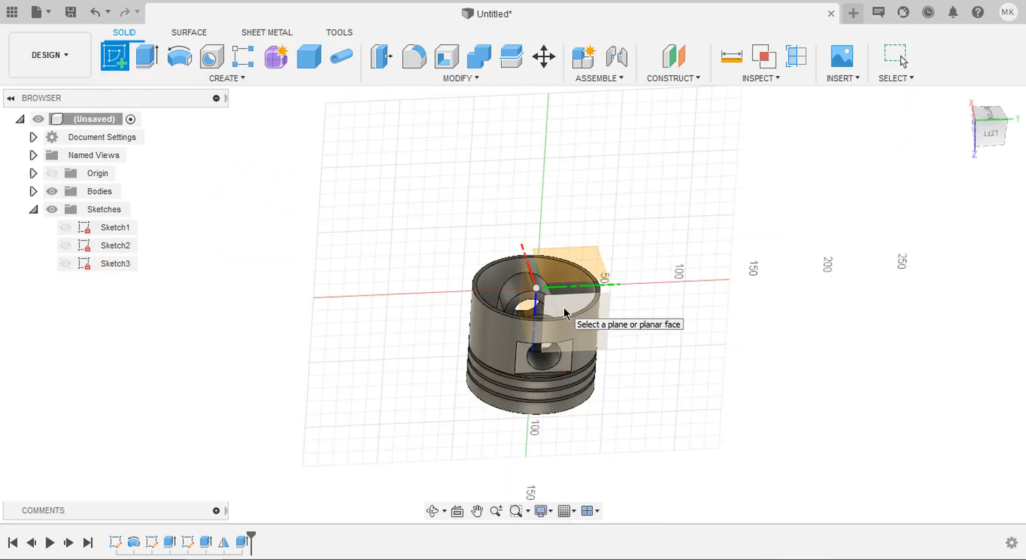
{"action": "left_click", "coordinate": [564, 308]}
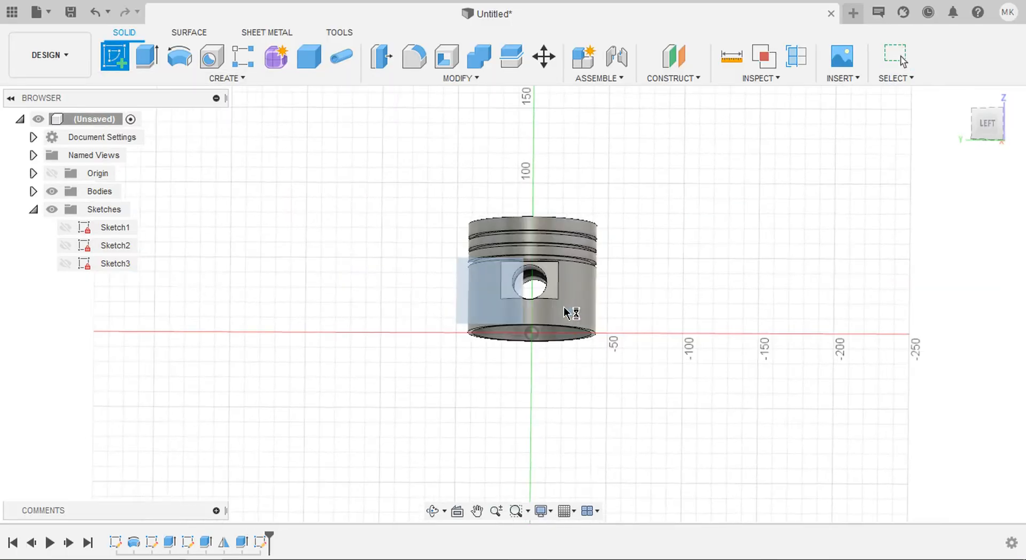
{"action": "middle_click_drag", "start_coordinate": [563, 305], "coordinate": [558, 289], "text": "shift"}
{"action": "scroll", "coordinate": [555, 297], "scroll_direction": "up", "scroll_amount": 3}
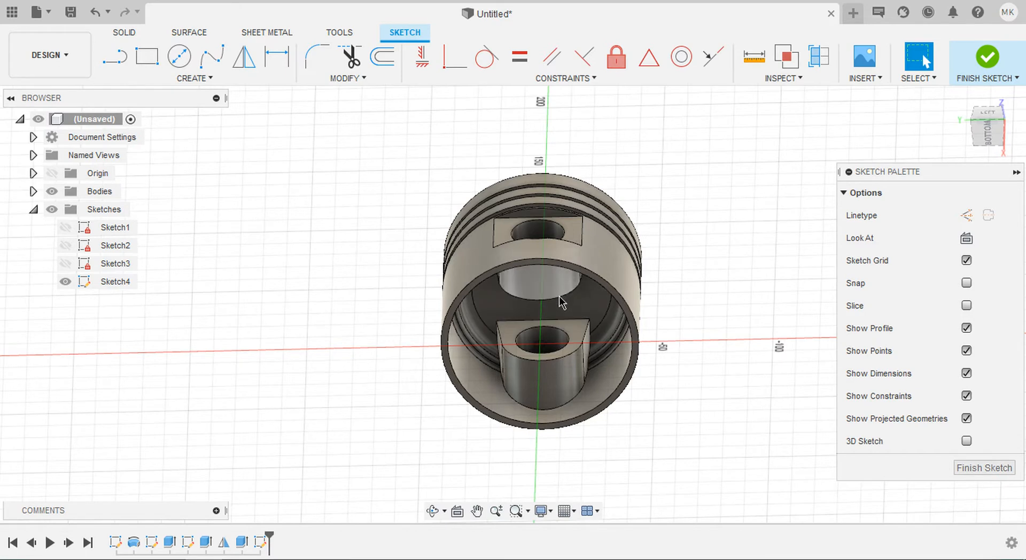
Step: Project the pin boss's outer rounded edge into the new sketch
{"action": "key", "text": "p"}
{"action": "left_click", "coordinate": [559, 296]}
{"action": "left_click", "coordinate": [747, 264]}
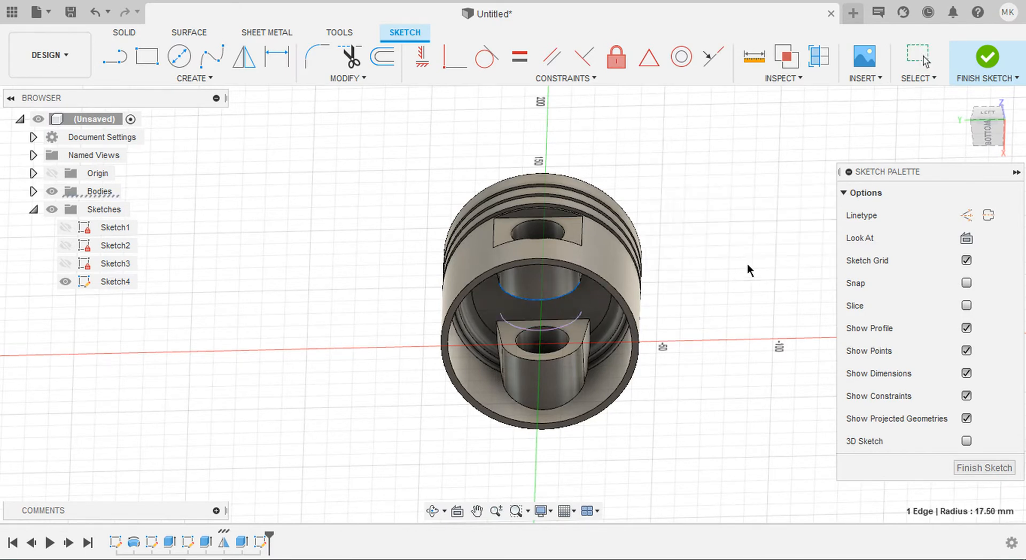
Step: Sketch a three-point arc between two points on the skirt's bottom edge, rising about 8 mm at its peak
{"action": "middle_click_drag", "start_coordinate": [746, 270], "coordinate": [694, 266], "text": "shift"}
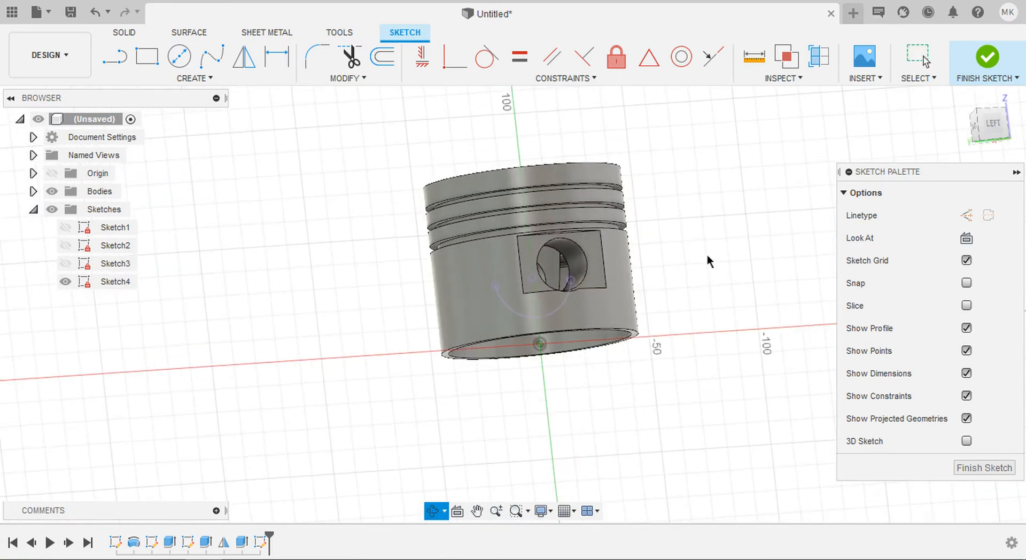
{"action": "left_click", "coordinate": [993, 124]}
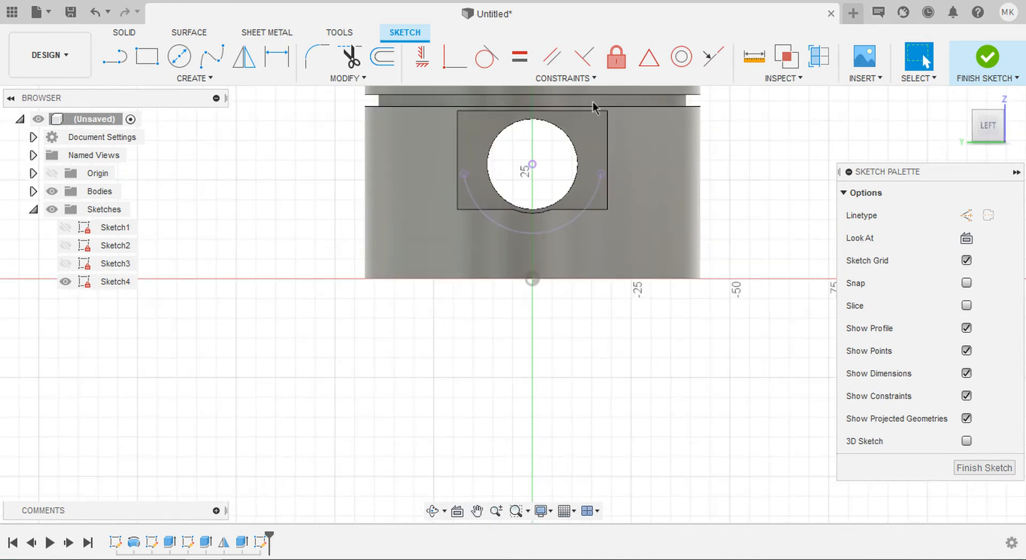
{"action": "left_click", "coordinate": [192, 78]}
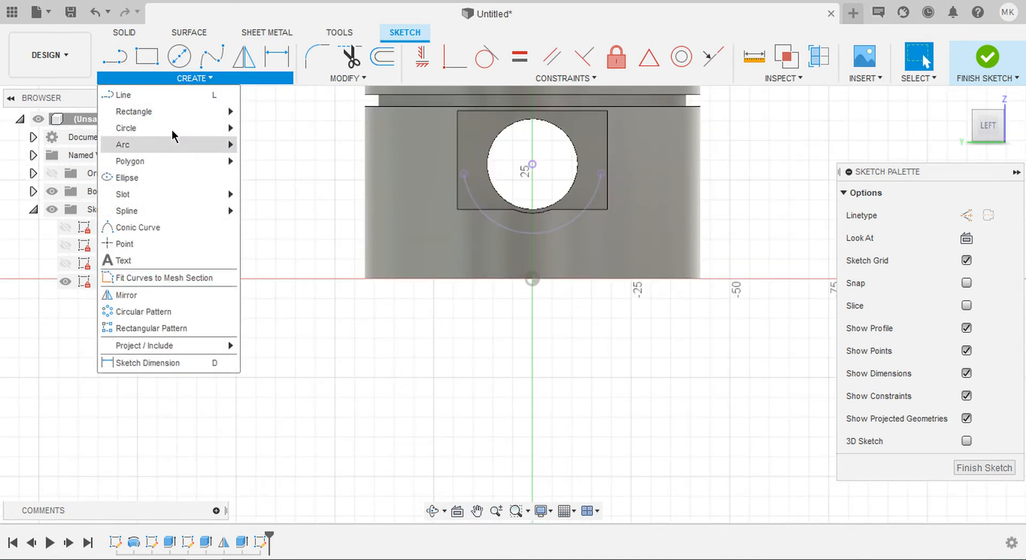
{"action": "mouse_move", "coordinate": [172, 144]}
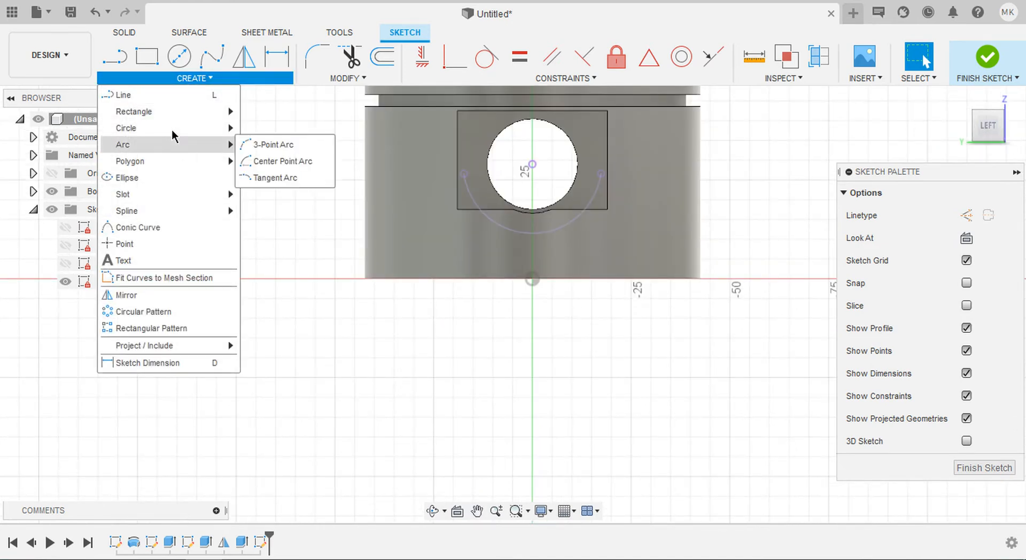
{"action": "left_click", "coordinate": [275, 146]}
{"action": "middle_click_drag", "start_coordinate": [398, 279], "coordinate": [377, 293]}
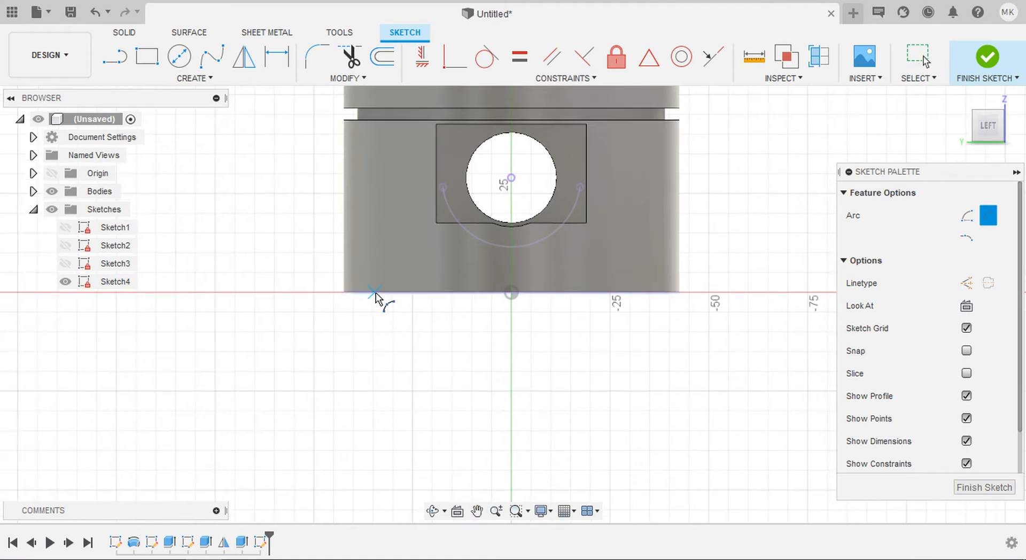
{"action": "left_click", "coordinate": [376, 292]}
{"action": "left_click", "coordinate": [656, 292]}
{"action": "scroll", "coordinate": [517, 238], "scroll_direction": "up", "scroll_amount": 3}
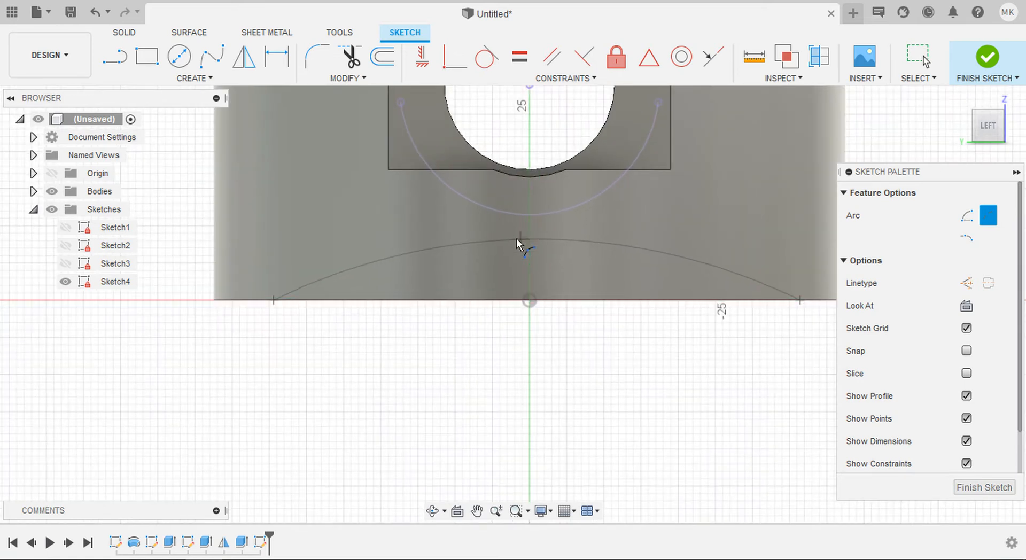
{"action": "left_click", "coordinate": [516, 239]}
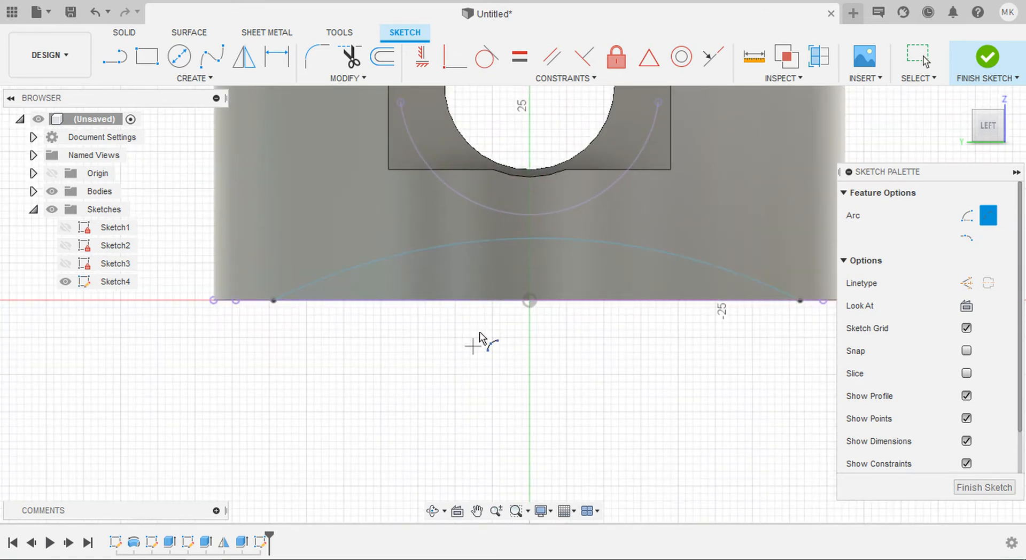
{"action": "key", "text": "Escape"}
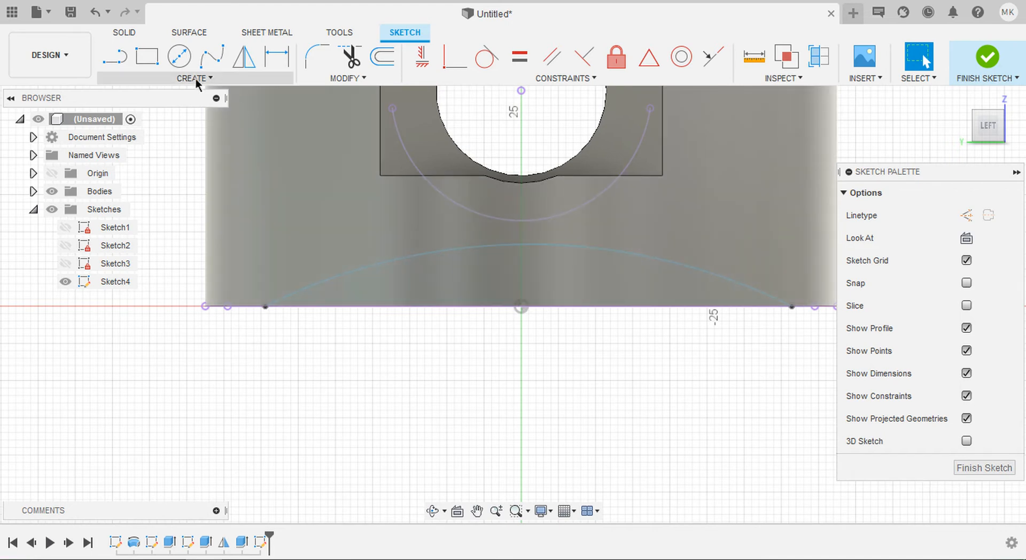
Step: Place a sketch point on the arc near its peak
{"action": "left_click", "coordinate": [195, 78]}
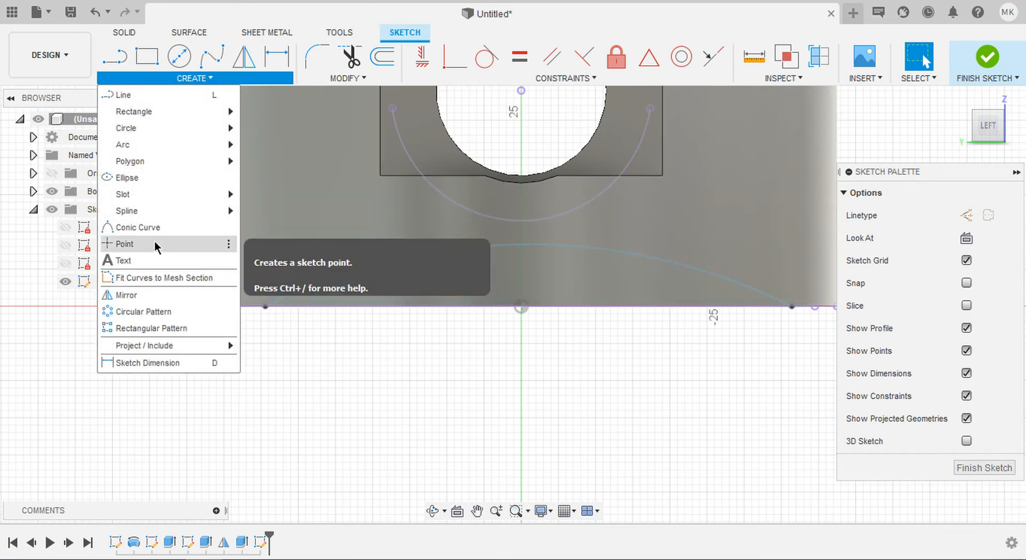
{"action": "left_click", "coordinate": [155, 243]}
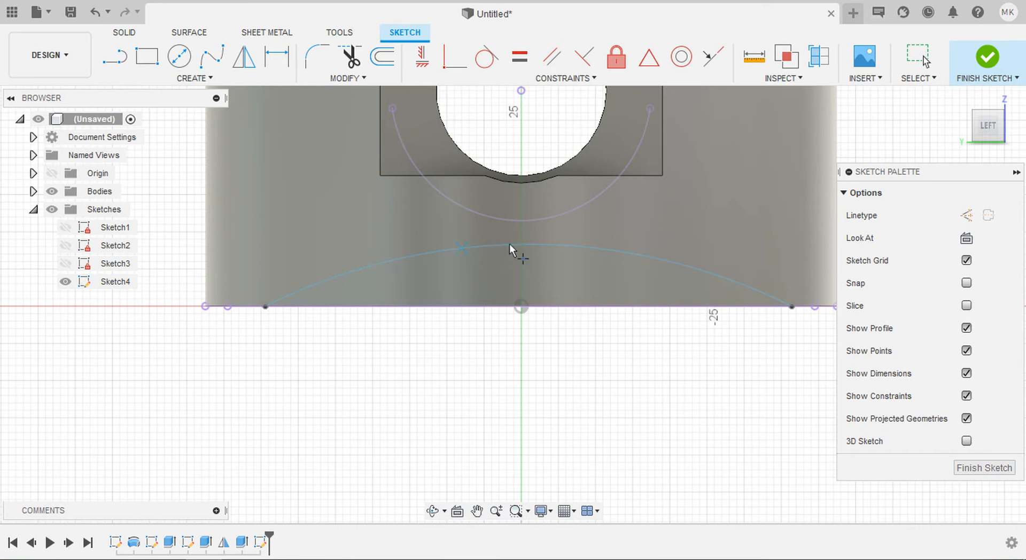
{"action": "scroll", "coordinate": [525, 245], "scroll_direction": "up", "scroll_amount": 5}
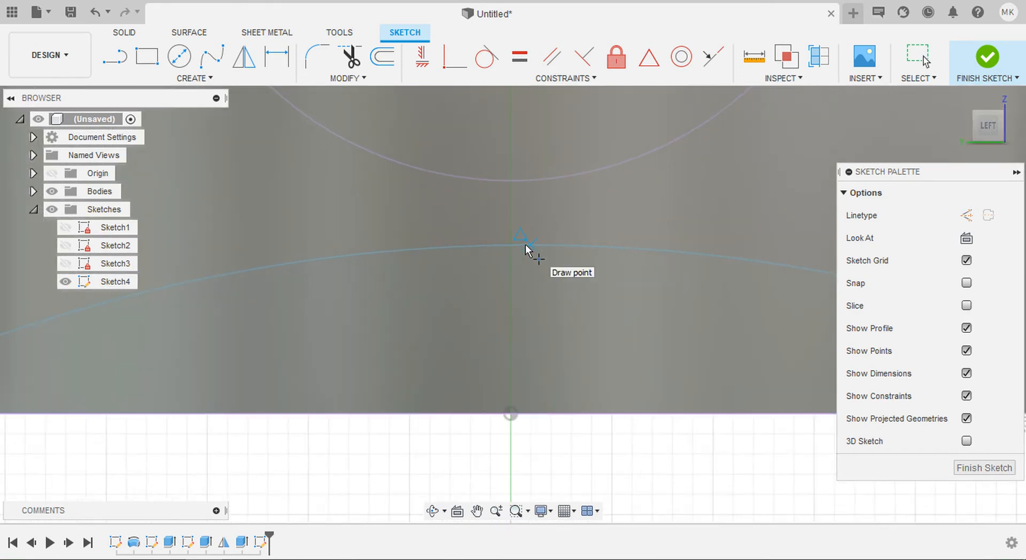
{"action": "left_click", "coordinate": [529, 245]}
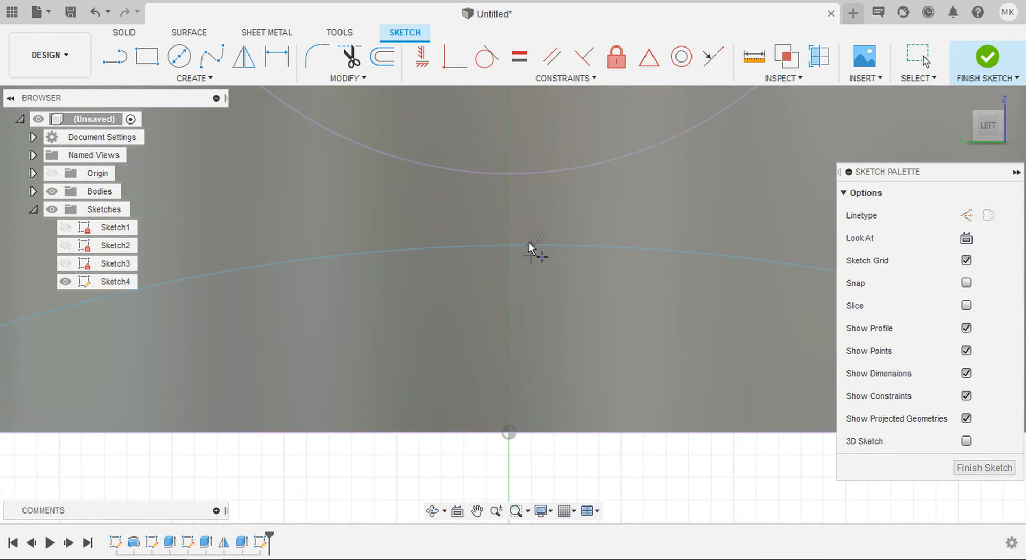
Step: Constrain the arc's sketch point vertically in line with the origin
{"action": "left_click", "coordinate": [423, 58]}
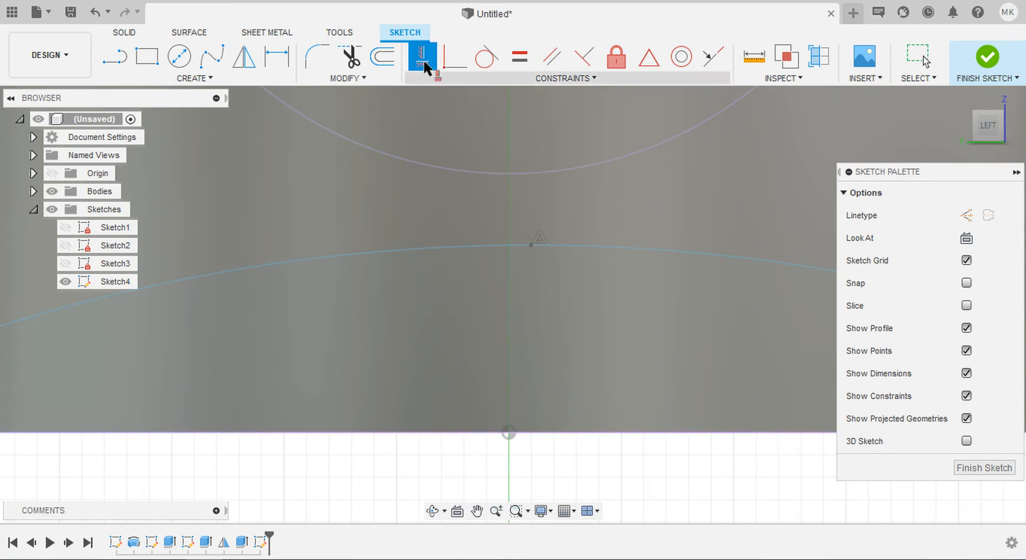
{"action": "left_click", "coordinate": [531, 245]}
{"action": "left_click", "coordinate": [510, 434]}
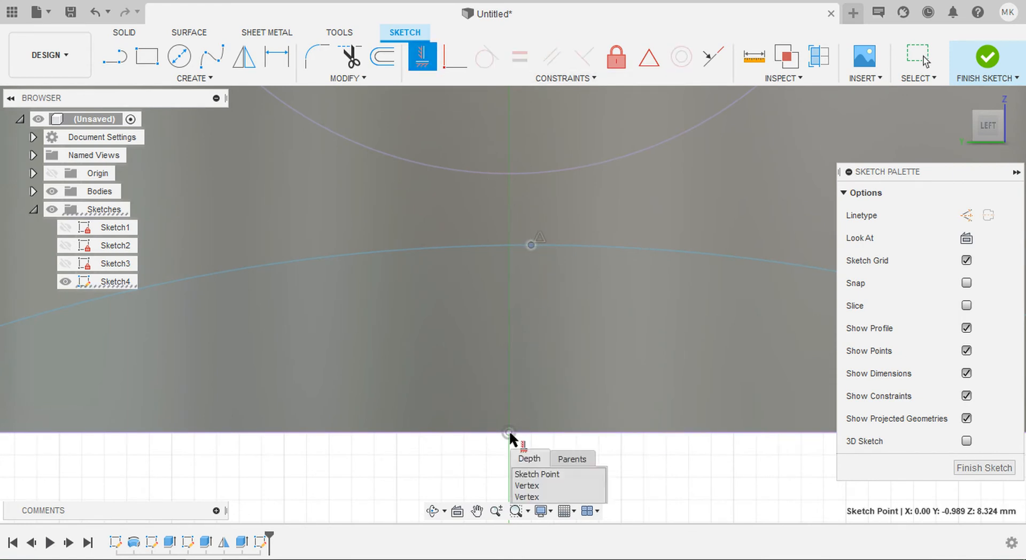
{"action": "left_click", "coordinate": [511, 431]}
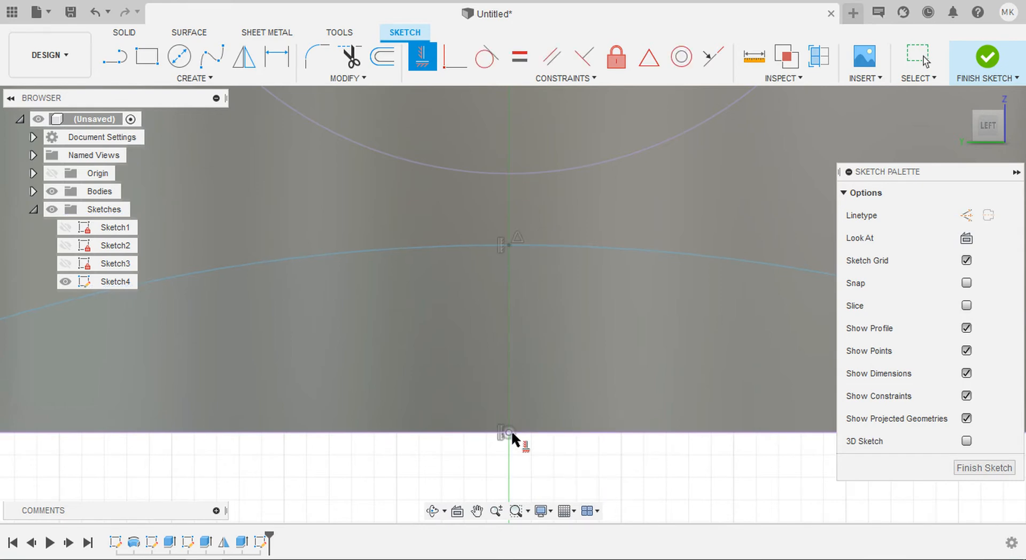
{"action": "scroll", "coordinate": [511, 431], "scroll_direction": "down", "scroll_amount": 5}
{"action": "key", "text": "Escape"}
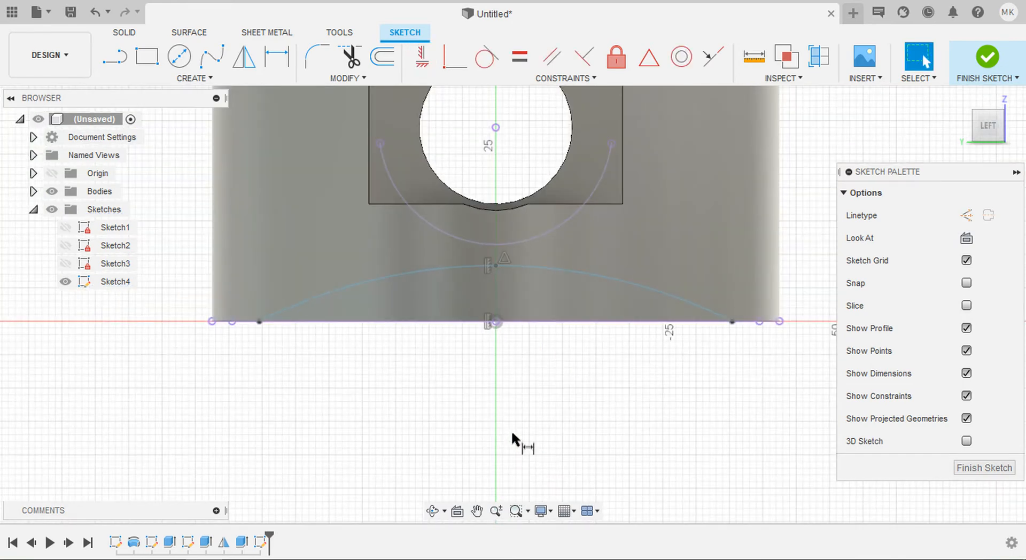
Step: Dimension the sketch point on the arc 62 mm below the piston's top edge
{"action": "key", "text": "d"}
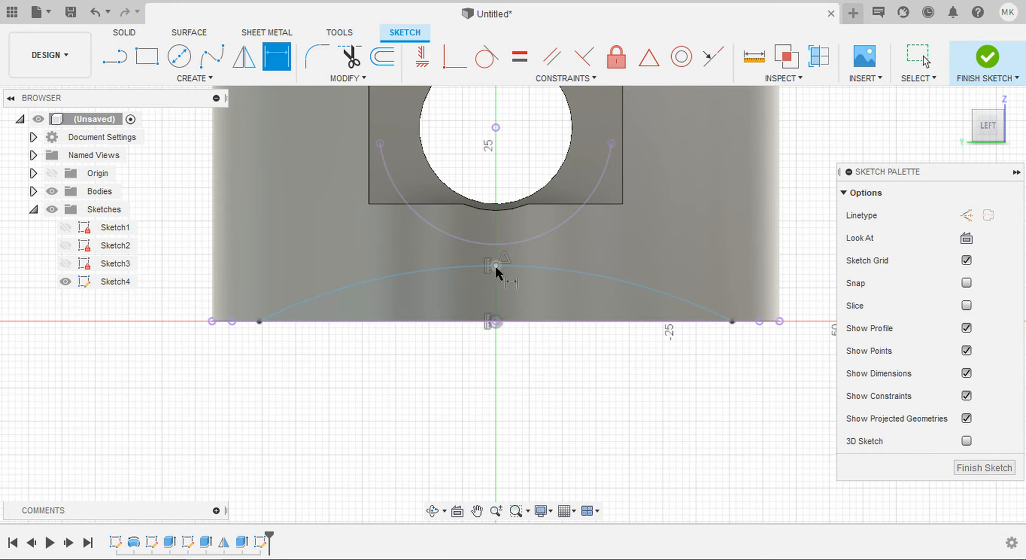
{"action": "scroll", "coordinate": [495, 264], "scroll_direction": "down", "scroll_amount": 4}
{"action": "middle_click_drag", "start_coordinate": [495, 266], "coordinate": [496, 267]}
{"action": "left_click", "coordinate": [506, 107]}
{"action": "left_click", "coordinate": [754, 218]}
{"action": "type", "text": "62"}
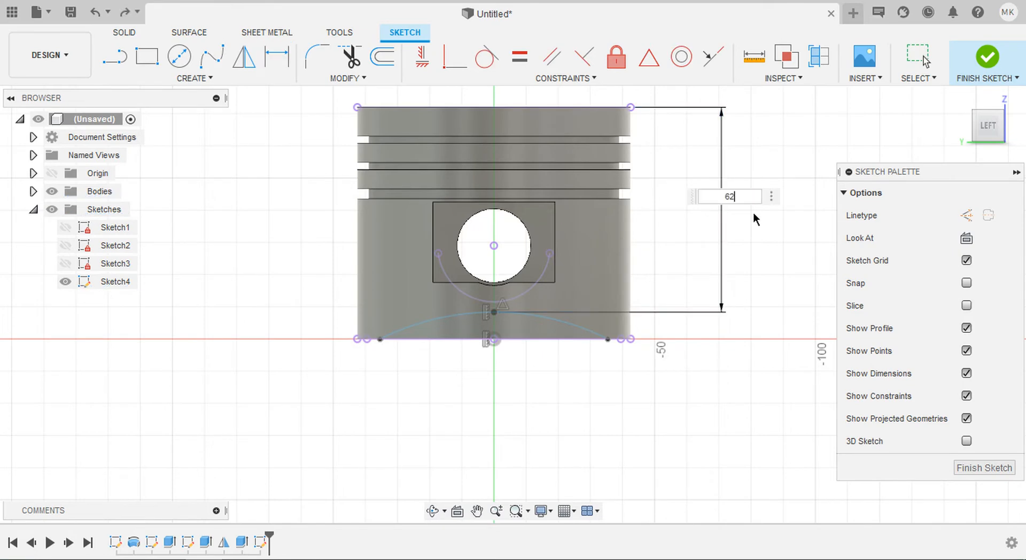
{"action": "key", "text": "Return"}
Step: Dimension the arc's endpoint on the positive Y side 4 mm from the piston's outer bottom corner
{"action": "scroll", "coordinate": [752, 212], "scroll_direction": "up", "scroll_amount": 5}
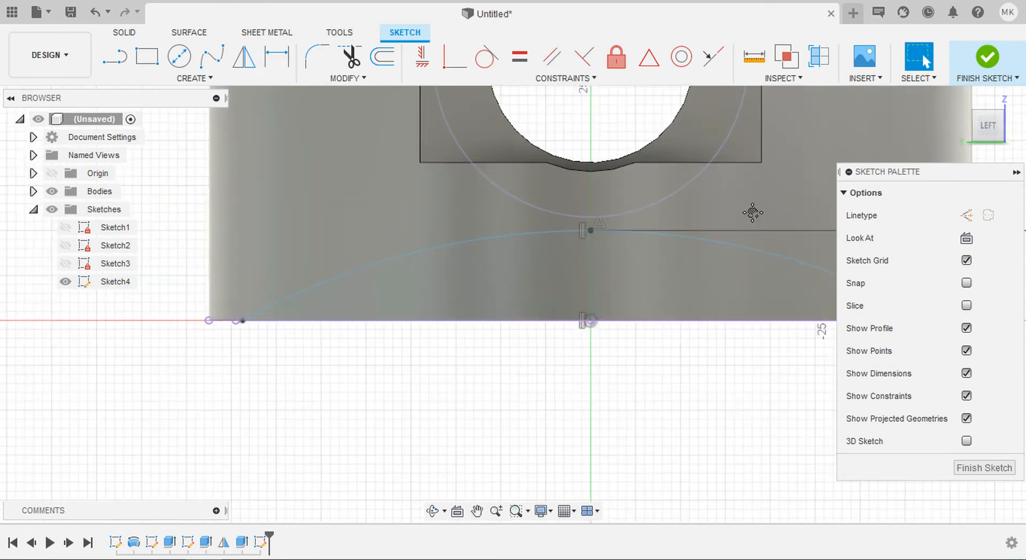
{"action": "scroll", "coordinate": [244, 328], "scroll_direction": "up", "scroll_amount": 2}
{"action": "left_click", "coordinate": [277, 56]}
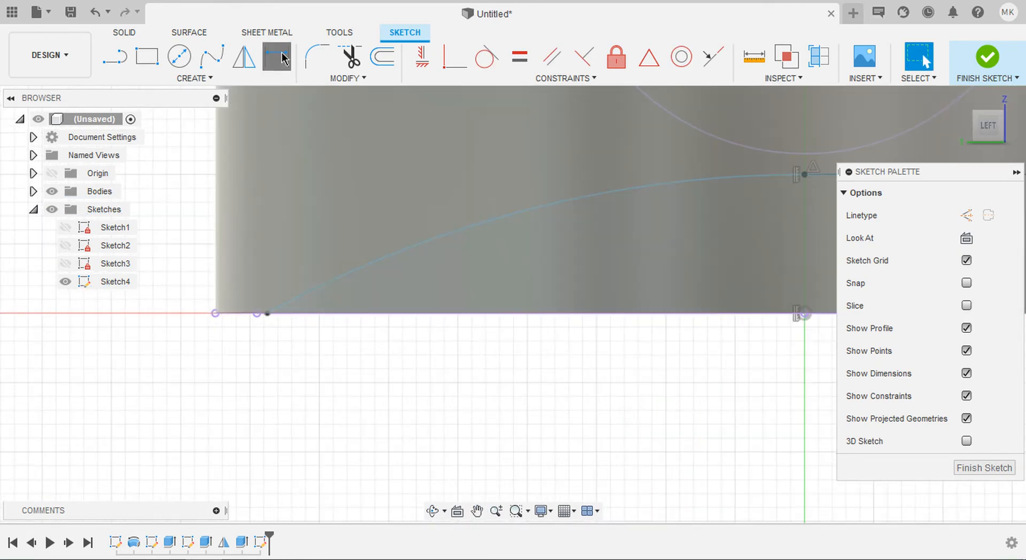
{"action": "left_click", "coordinate": [268, 315]}
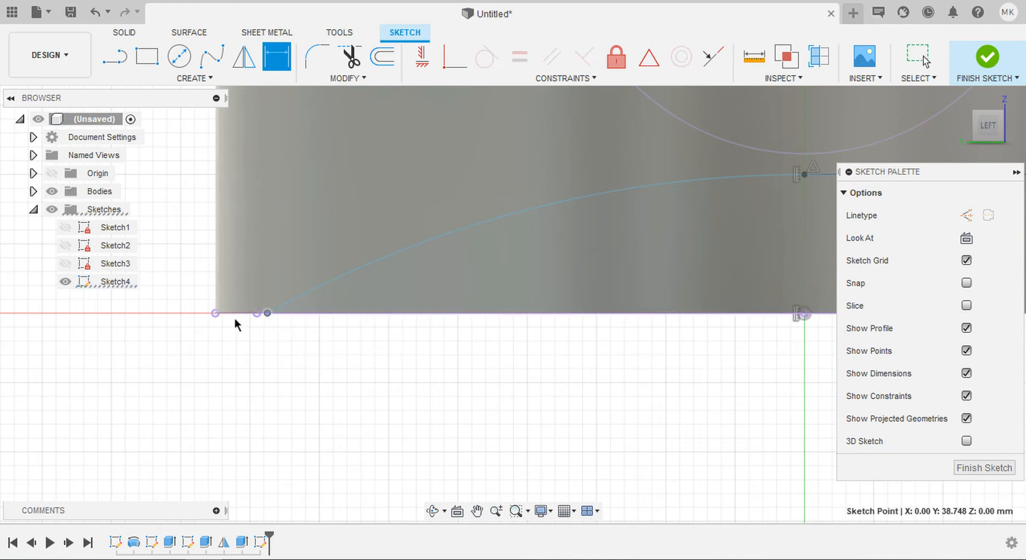
{"action": "left_click", "coordinate": [214, 315]}
{"action": "left_click", "coordinate": [238, 374]}
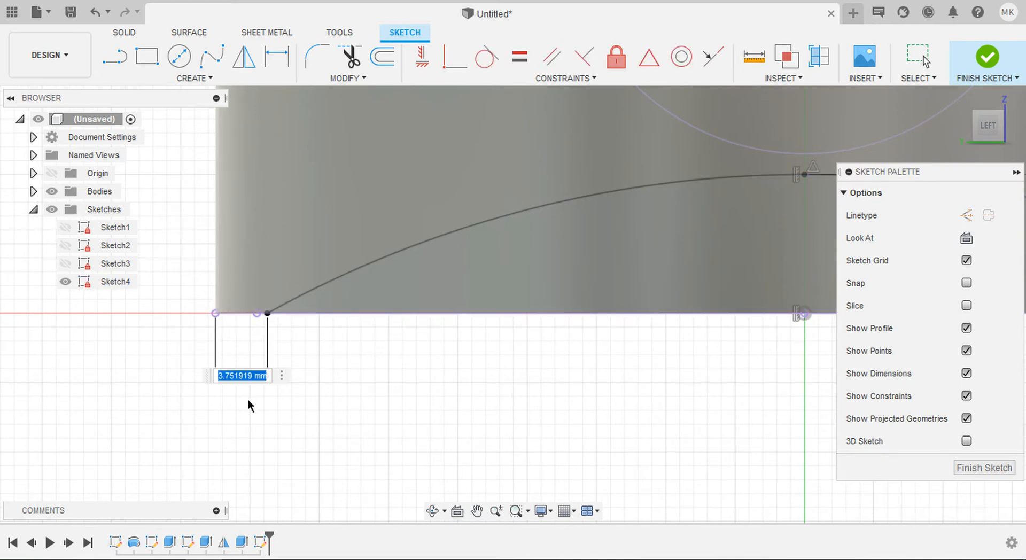
{"action": "type", "text": "4"}
{"action": "key", "text": "Return"}
{"action": "scroll", "coordinate": [252, 399], "scroll_direction": "down", "scroll_amount": 5}
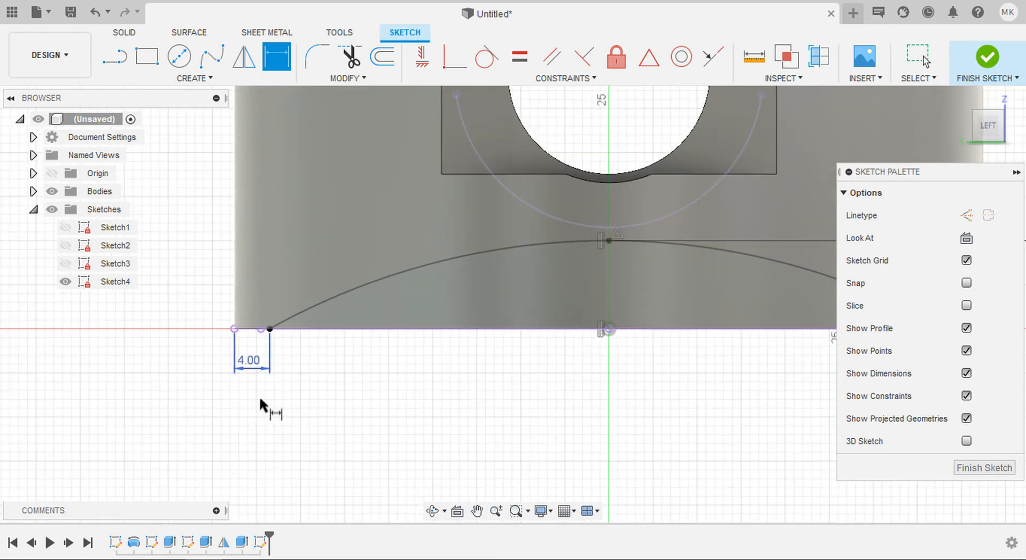
{"action": "key", "text": "Escape"}
Step: Extrude the profile under the arc as a symmetric cut with extent All through the skirt
{"action": "middle_click_drag", "start_coordinate": [503, 409], "coordinate": [505, 406], "text": "shift"}
{"action": "left_click", "coordinate": [442, 345]}
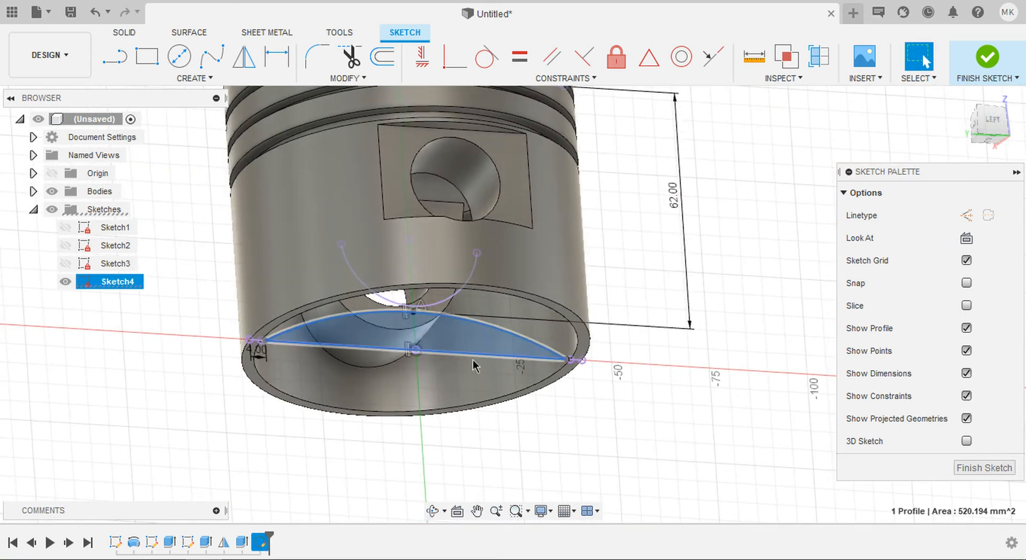
{"action": "scroll", "coordinate": [556, 425], "scroll_direction": "down", "scroll_amount": 2}
{"action": "key", "text": "e"}
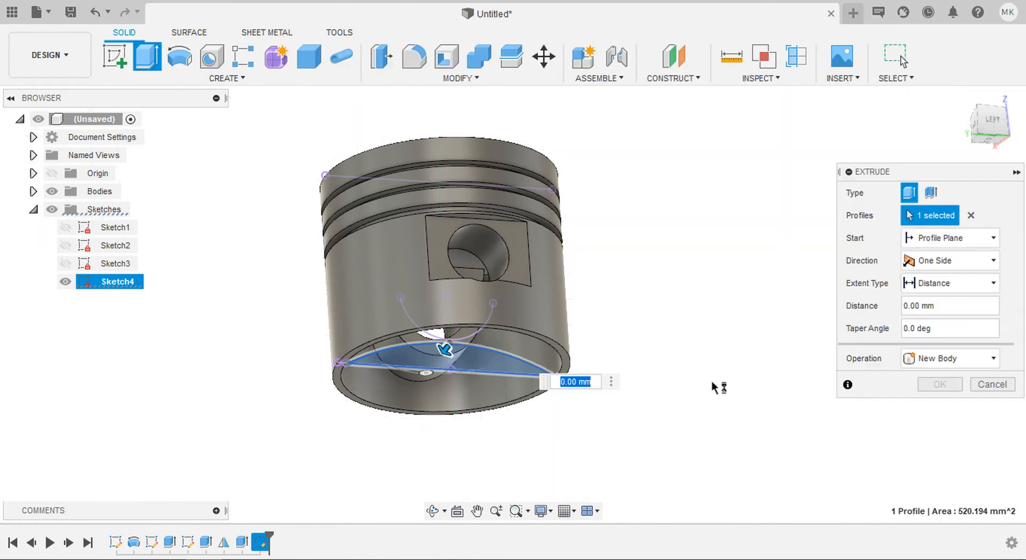
{"action": "left_click", "coordinate": [945, 260]}
{"action": "left_click", "coordinate": [949, 314]}
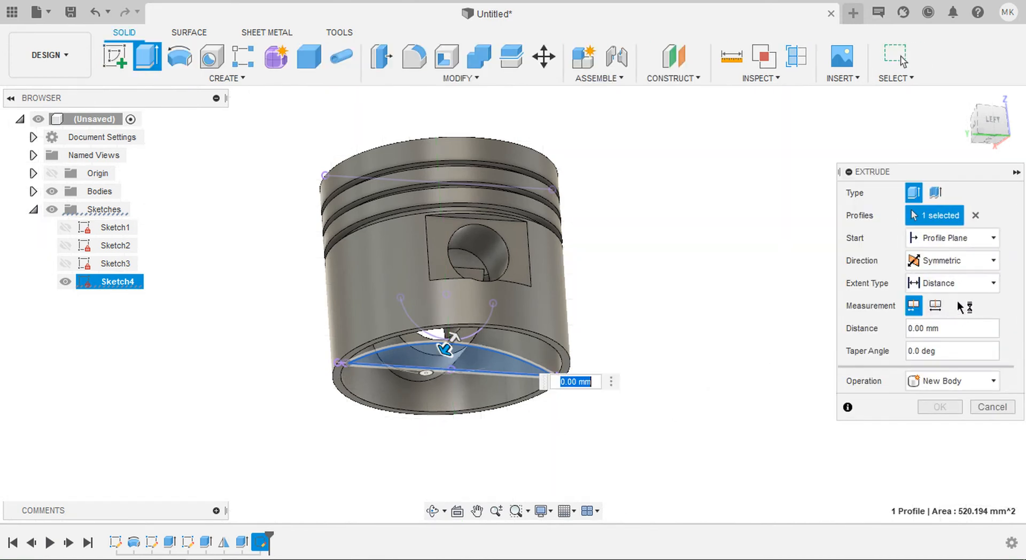
{"action": "left_click", "coordinate": [987, 286]}
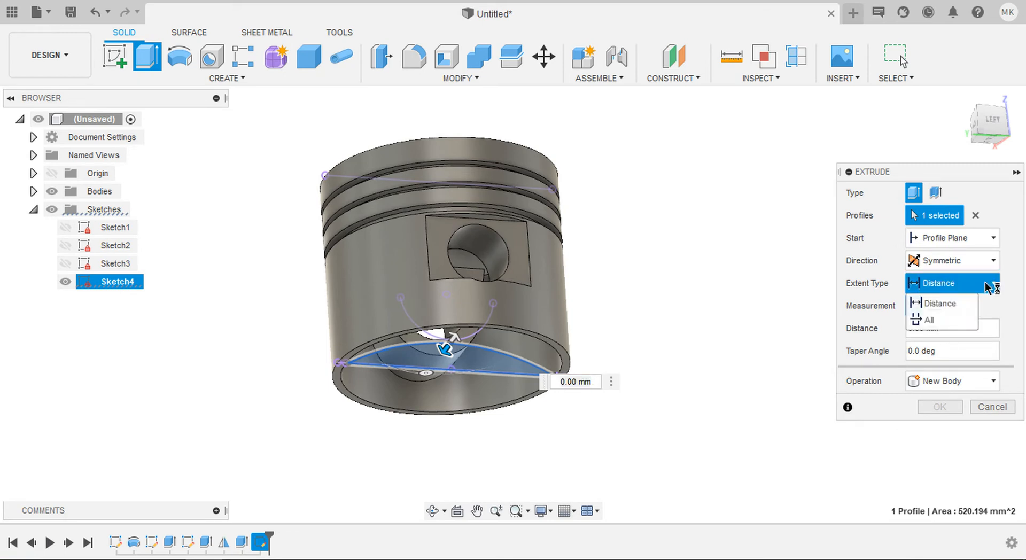
{"action": "left_click", "coordinate": [949, 320]}
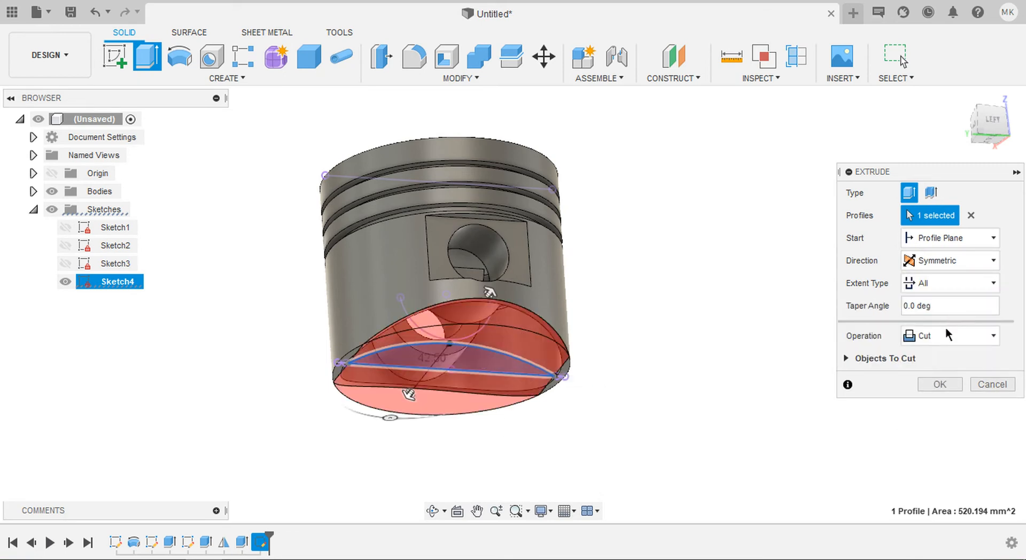
{"action": "left_click", "coordinate": [945, 390]}
Step: Create a new sketch on the flat rectangular recess face around the pin hole
{"action": "middle_click_drag", "start_coordinate": [944, 393], "coordinate": [651, 225], "text": "shift"}
{"action": "scroll", "coordinate": [945, 391], "scroll_direction": "up", "scroll_amount": 3}
{"action": "scroll", "coordinate": [945, 394], "scroll_direction": "up", "scroll_amount": 2}
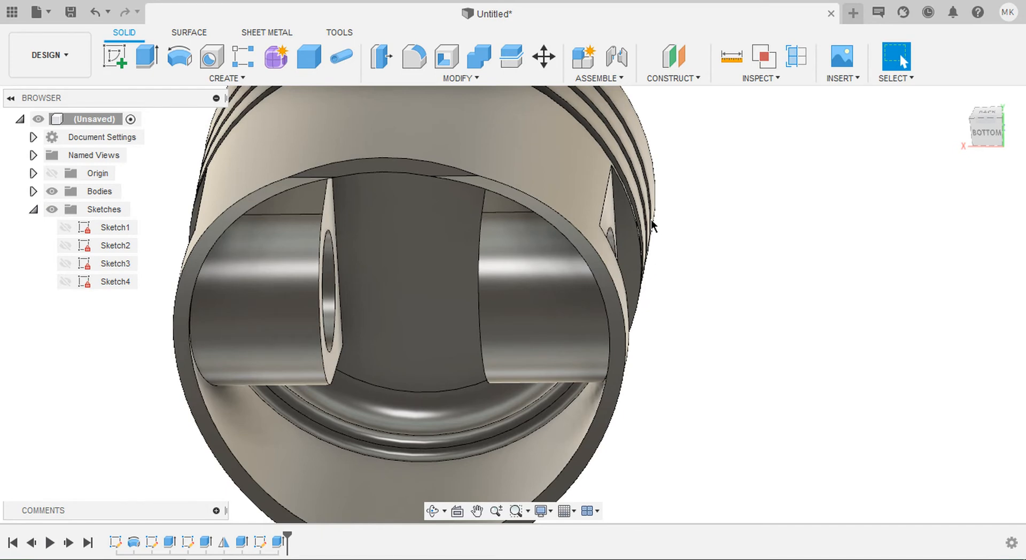
{"action": "middle_click_drag", "start_coordinate": [652, 225], "coordinate": [587, 274], "text": "shift"}
{"action": "left_click", "coordinate": [586, 273]}
{"action": "left_click", "coordinate": [115, 55]}
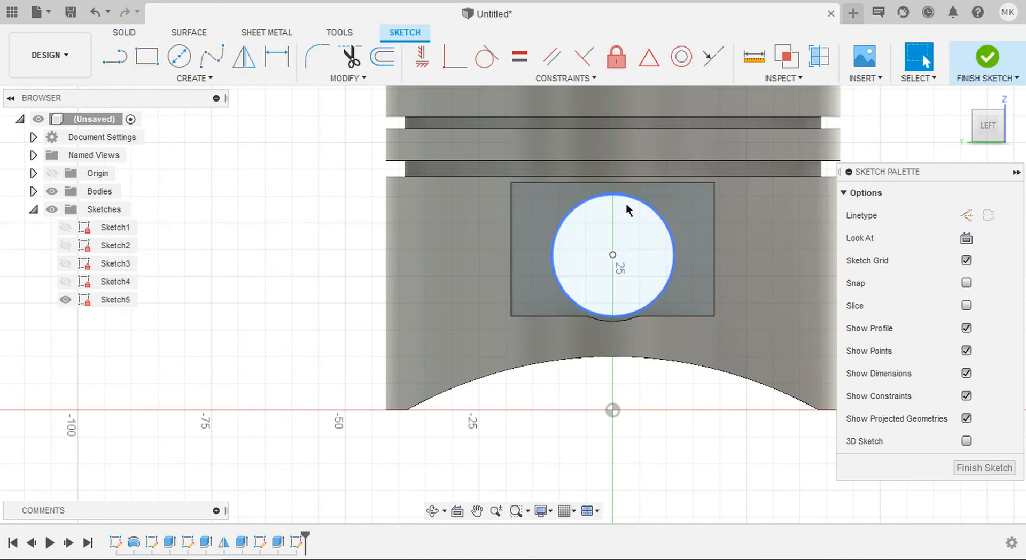
Step: Offset the pin hole's circular edge outward by 1 mm
{"action": "scroll", "coordinate": [627, 204], "scroll_direction": "up", "scroll_amount": 3}
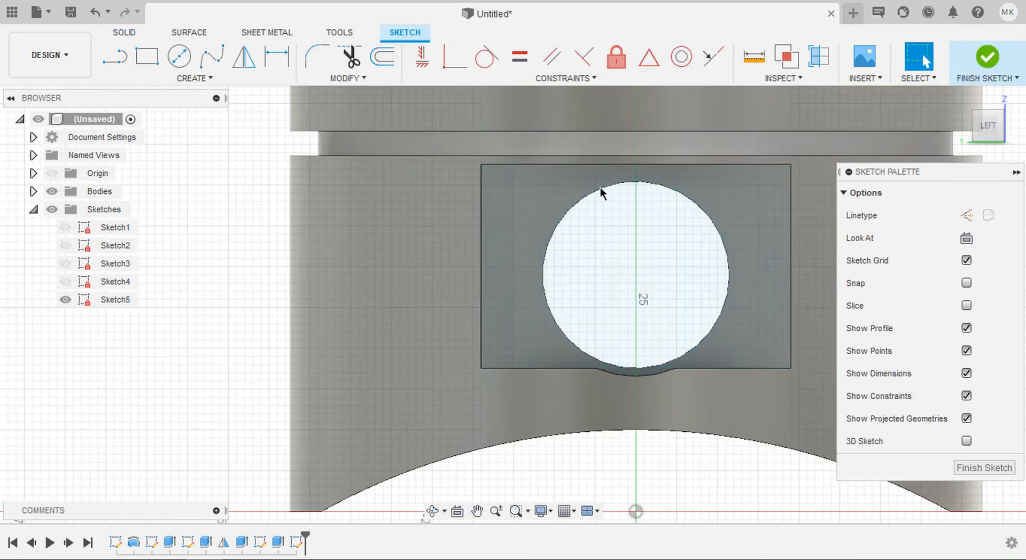
{"action": "left_click", "coordinate": [383, 56]}
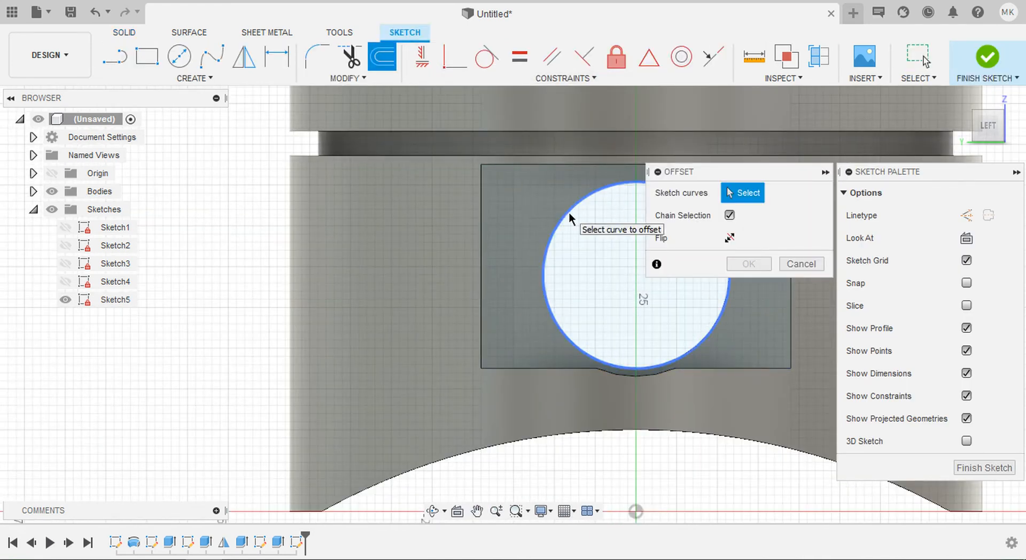
{"action": "left_click", "coordinate": [569, 212]}
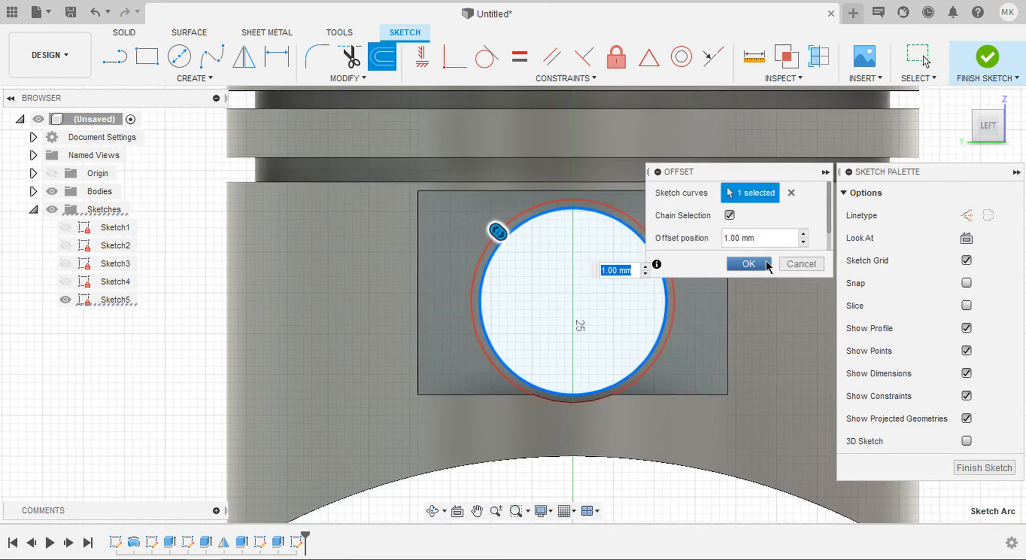
{"action": "left_click", "coordinate": [768, 265]}
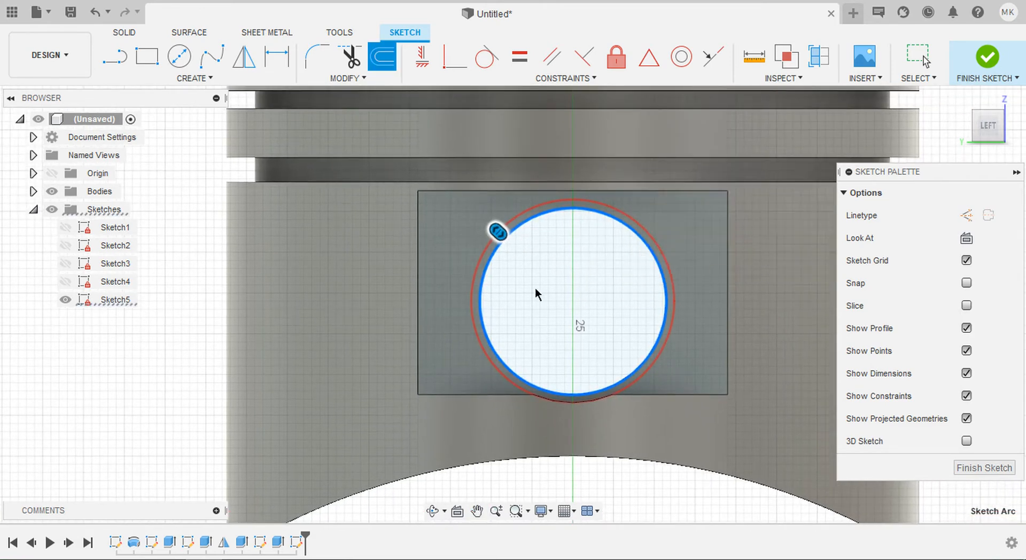
Step: Extrude the ring profile around the pin hole as a cut, starting at a -2 mm offset with a distance of -1 mm
{"action": "key", "text": "e"}
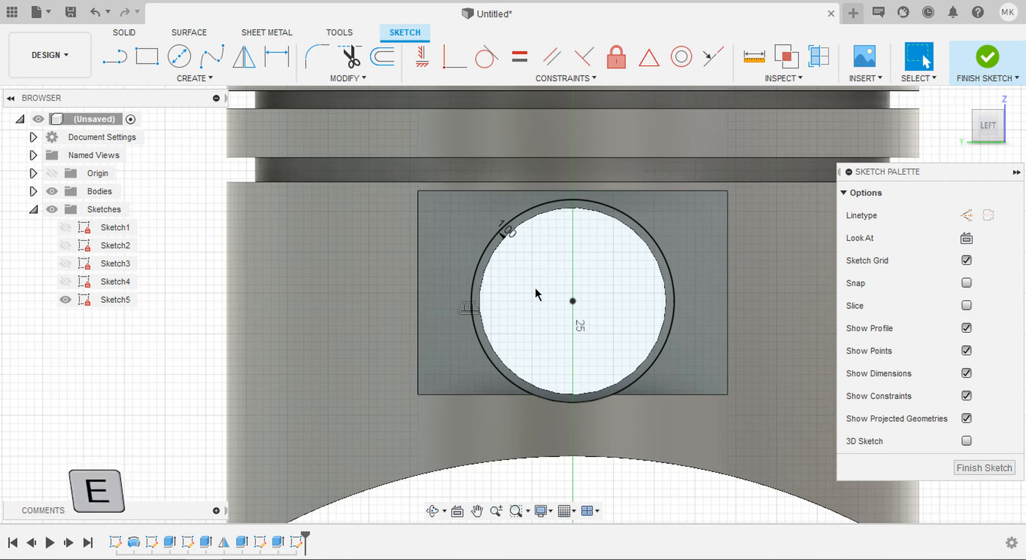
{"action": "scroll", "coordinate": [535, 267], "scroll_direction": "up", "scroll_amount": 5}
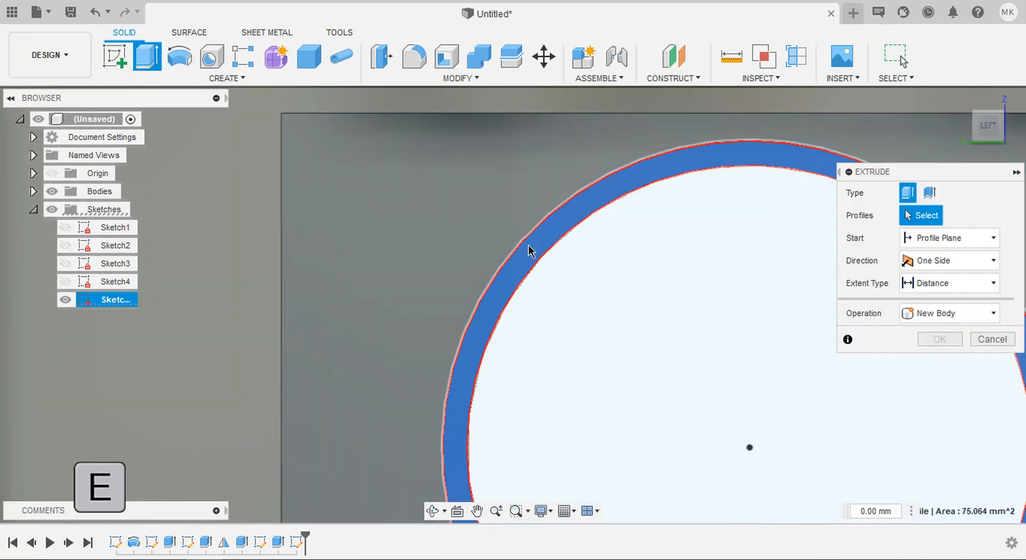
{"action": "left_click", "coordinate": [532, 249]}
{"action": "left_click", "coordinate": [917, 239]}
{"action": "left_click", "coordinate": [941, 274]}
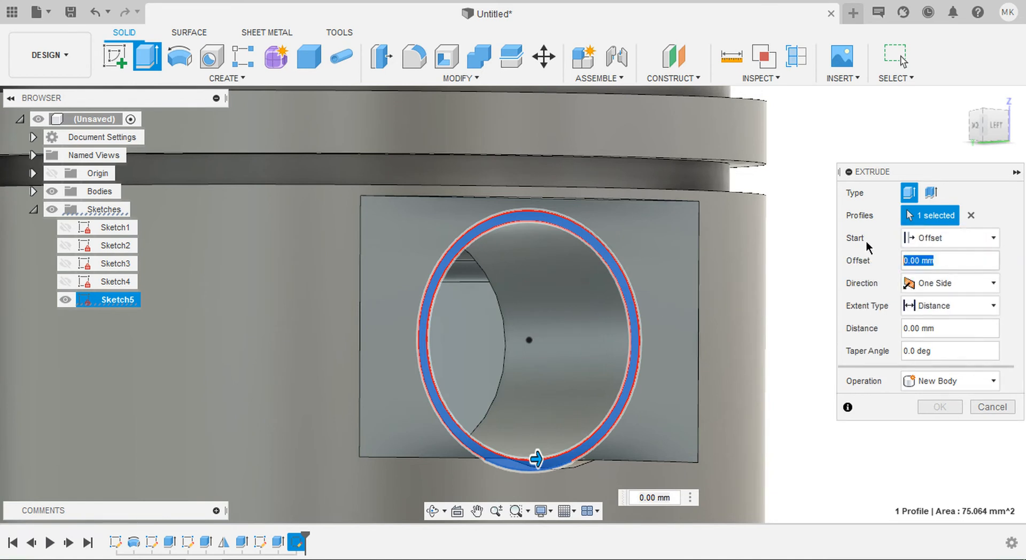
{"action": "type", "text": "-2"}
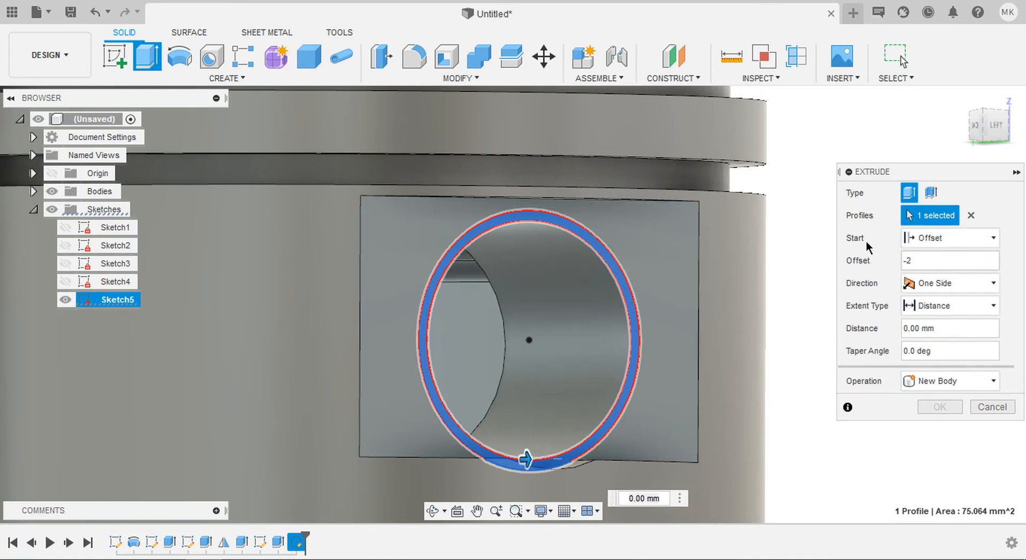
{"action": "left_click_drag", "start_coordinate": [952, 332], "coordinate": [888, 327]}
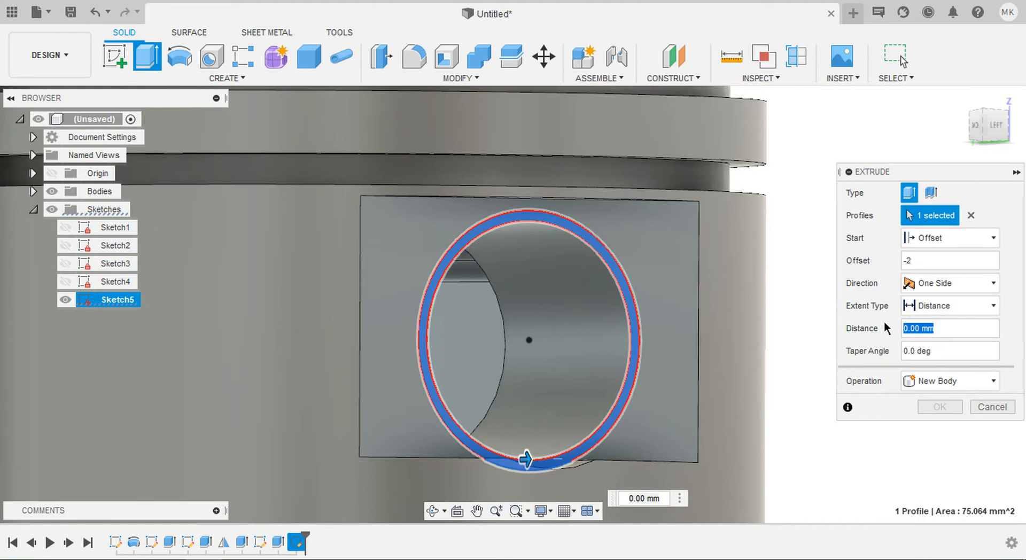
{"action": "type", "text": "1"}
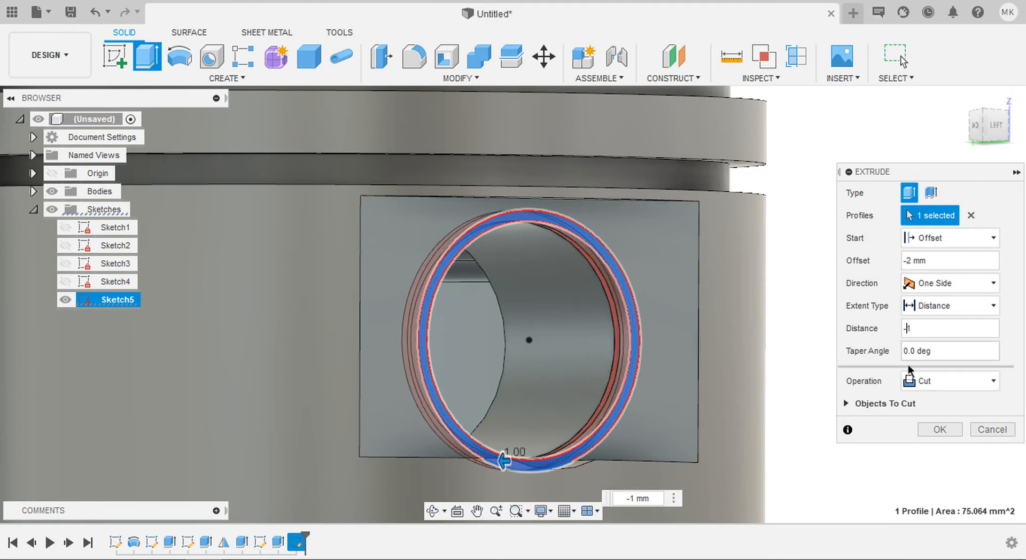
{"action": "left_click", "coordinate": [940, 428]}
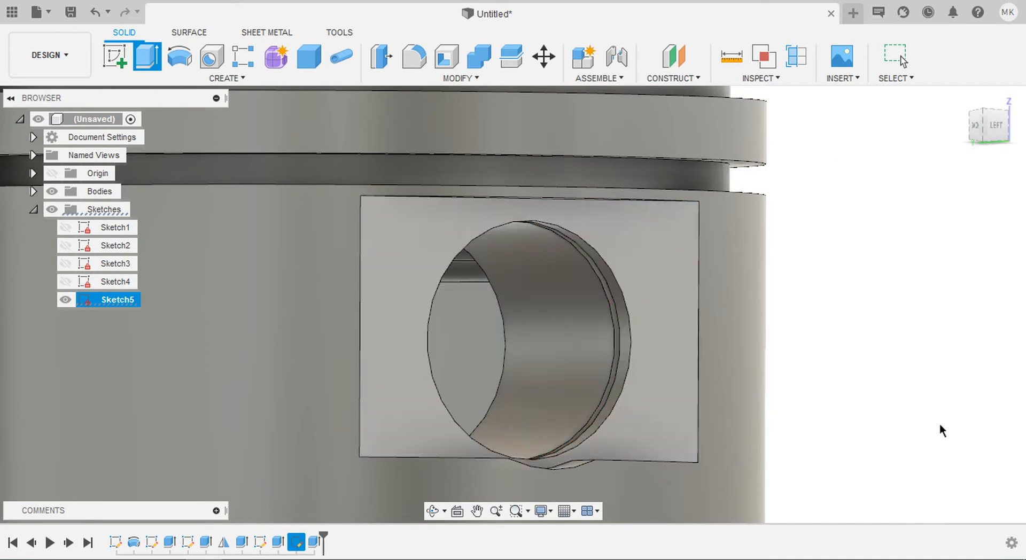
Step: Measure the diameter of the pin hole's circular edge on the flat recess face
{"action": "middle_click_drag", "start_coordinate": [786, 359], "coordinate": [666, 312], "text": "shift"}
{"action": "scroll", "coordinate": [668, 320], "scroll_direction": "up", "scroll_amount": 4}
{"action": "scroll", "coordinate": [665, 313], "scroll_direction": "down", "scroll_amount": 4}
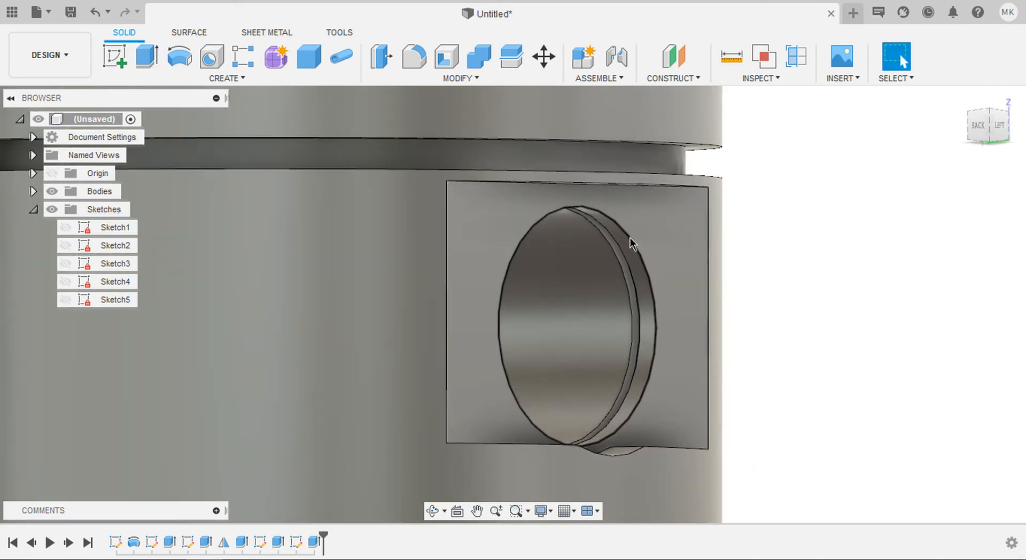
{"action": "left_click", "coordinate": [631, 243]}
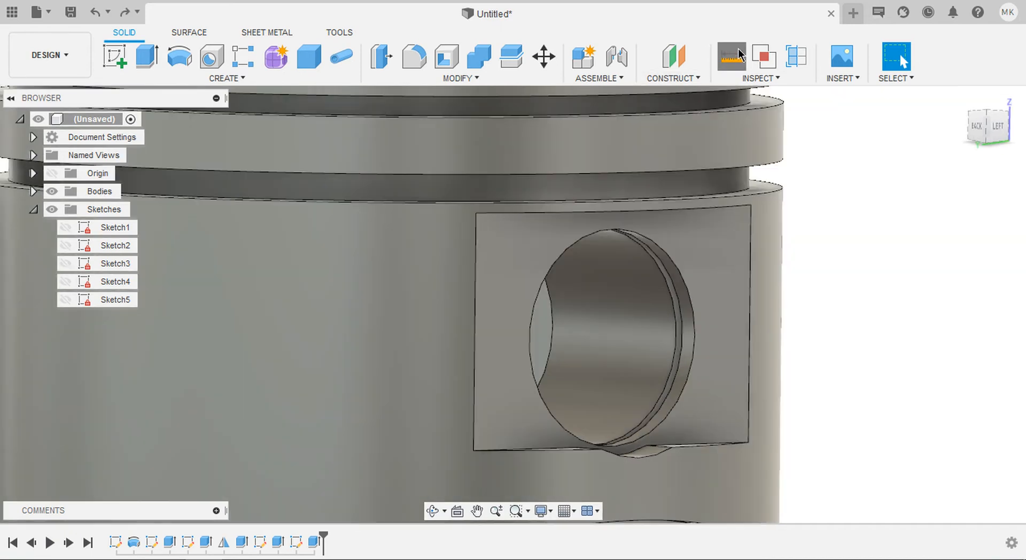
{"action": "left_click", "coordinate": [735, 55]}
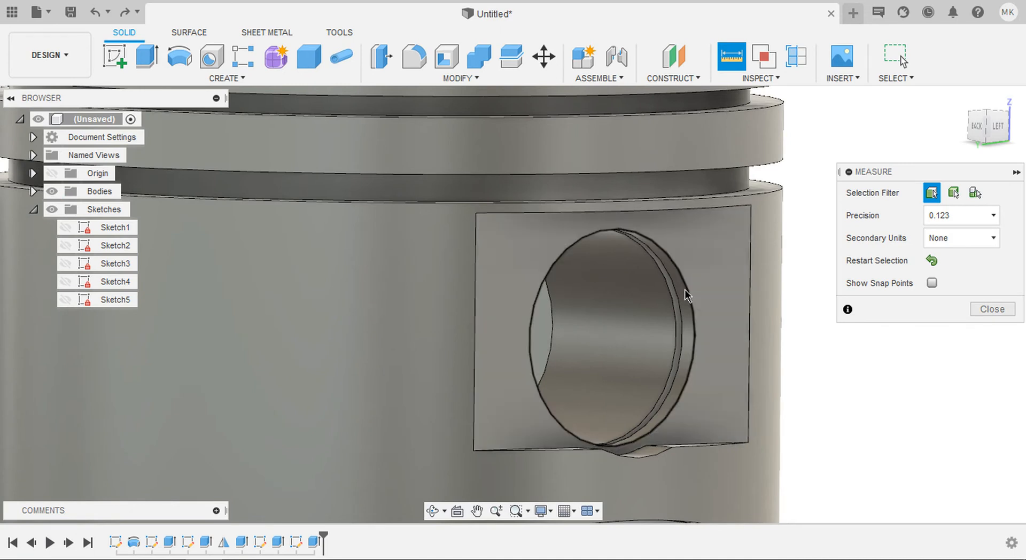
{"action": "left_click", "coordinate": [696, 299]}
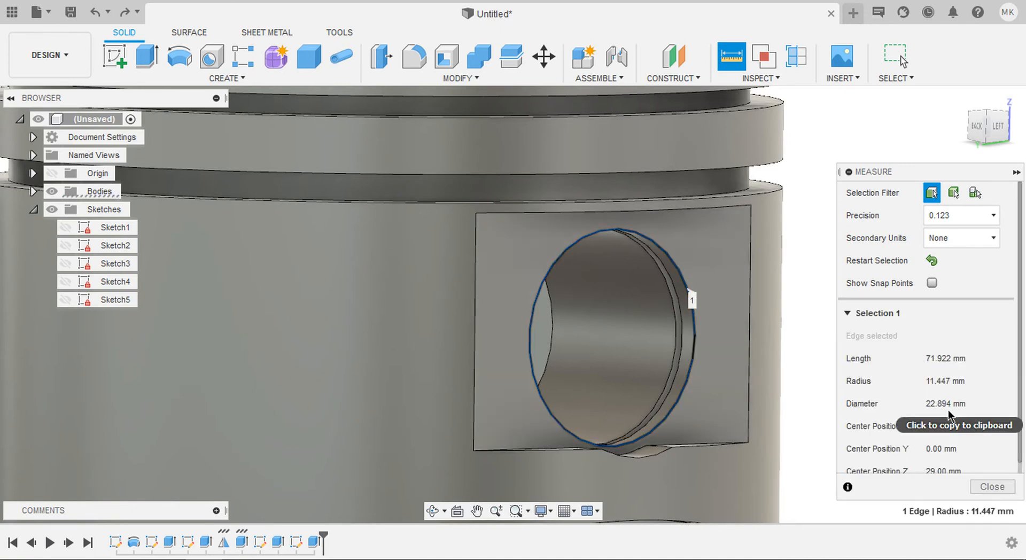
{"action": "left_click", "coordinate": [998, 487]}
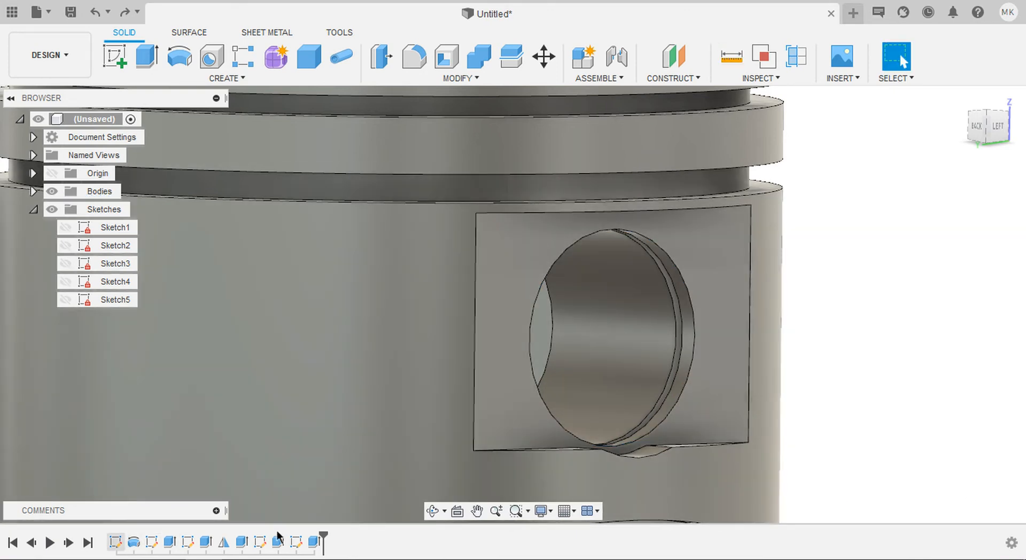
Step: Edit the pin boss sketch with the bodies hidden, set the pin hole circle's diameter to 20 mm, and show the finished piston again
{"action": "double_click", "coordinate": [116, 542]}
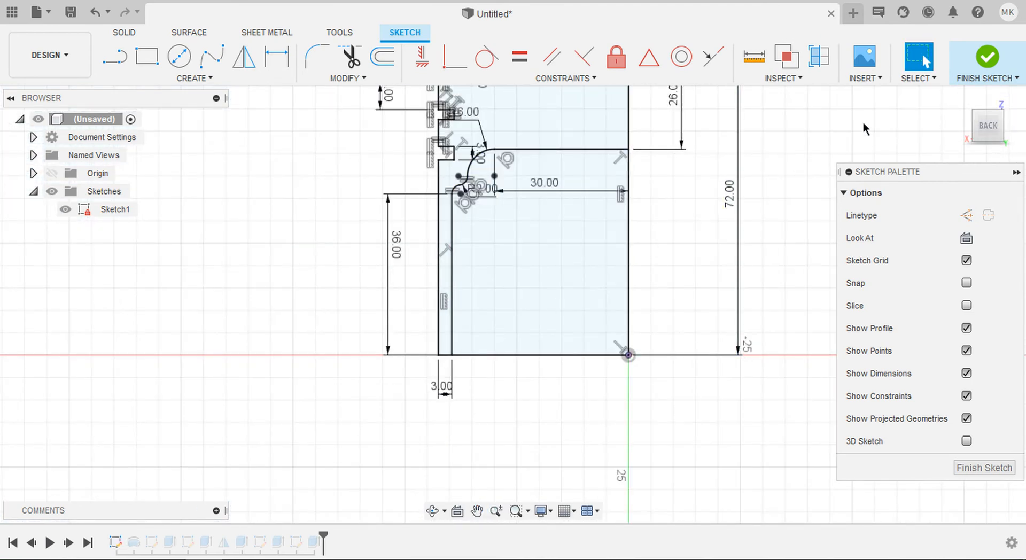
{"action": "left_click", "coordinate": [988, 56]}
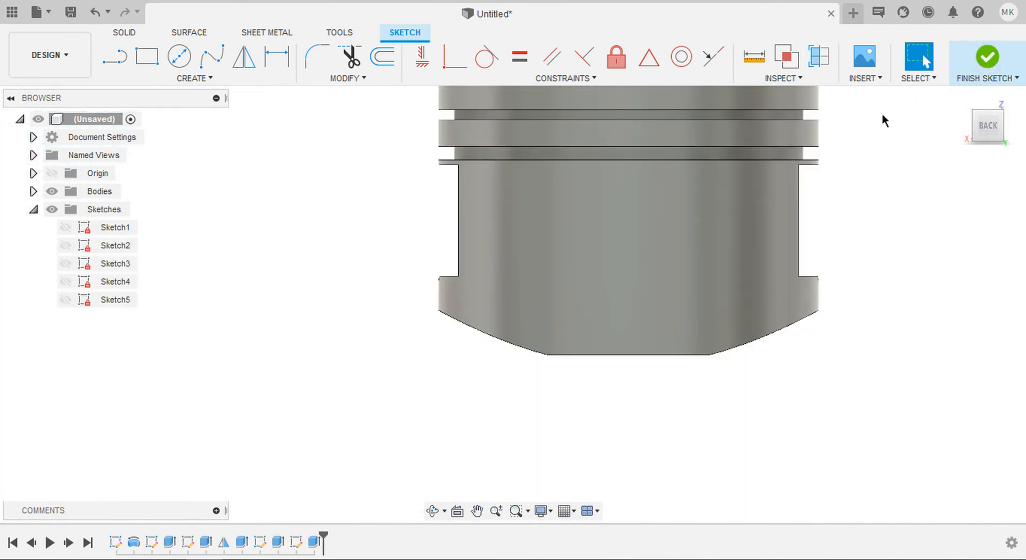
{"action": "double_click", "coordinate": [152, 543]}
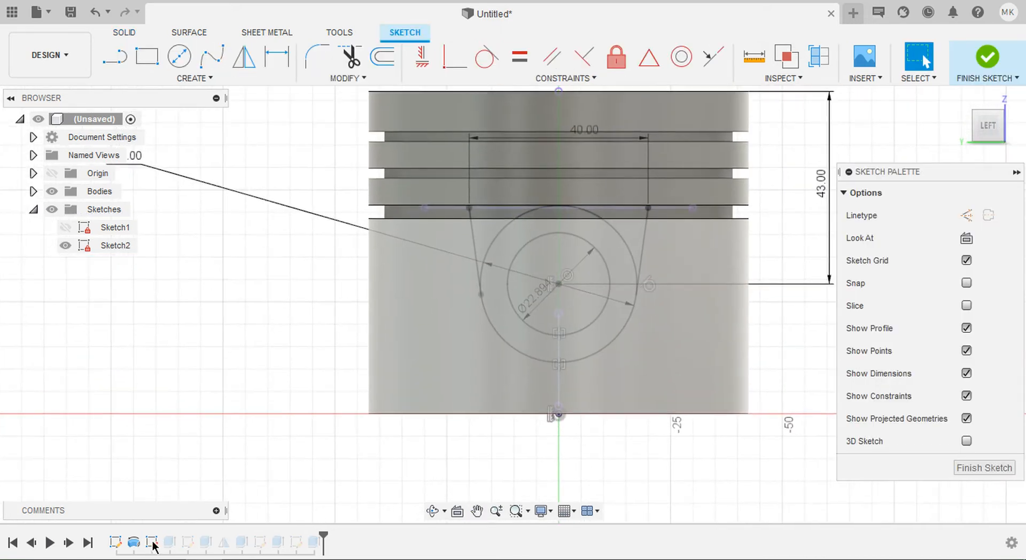
{"action": "scroll", "coordinate": [540, 297], "scroll_direction": "up", "scroll_amount": 4}
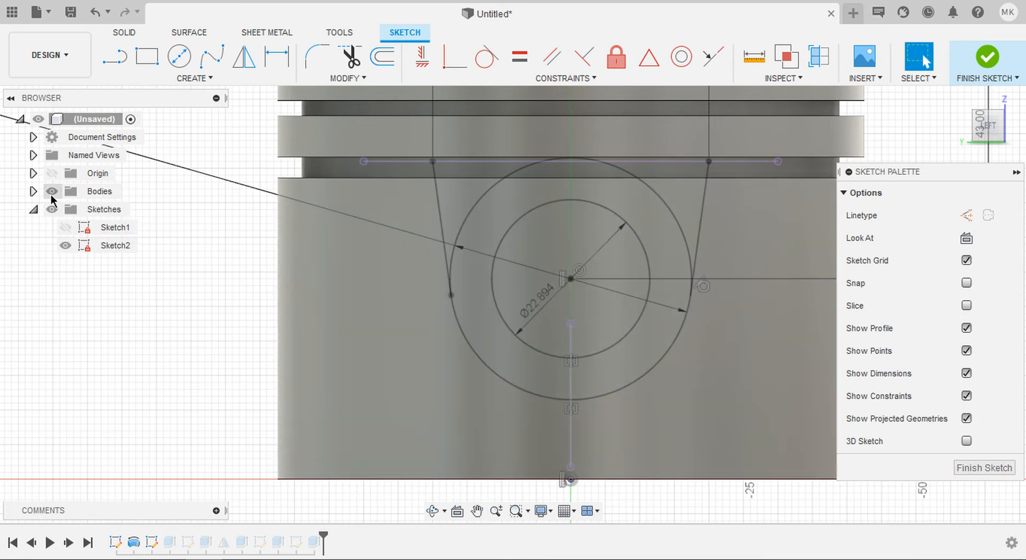
{"action": "left_click", "coordinate": [51, 191]}
{"action": "double_click", "coordinate": [533, 300]}
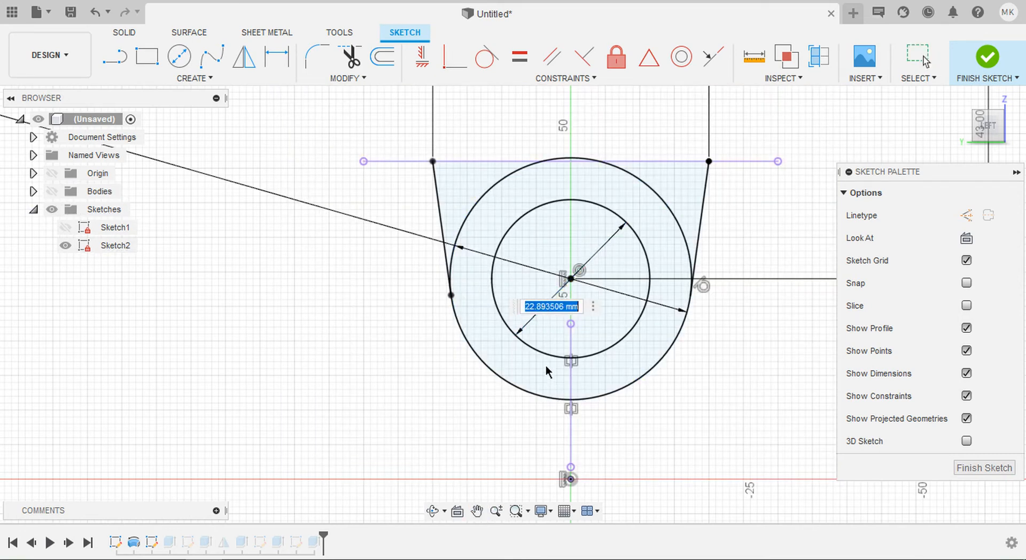
{"action": "type", "text": "20"}
{"action": "key", "text": "Return"}
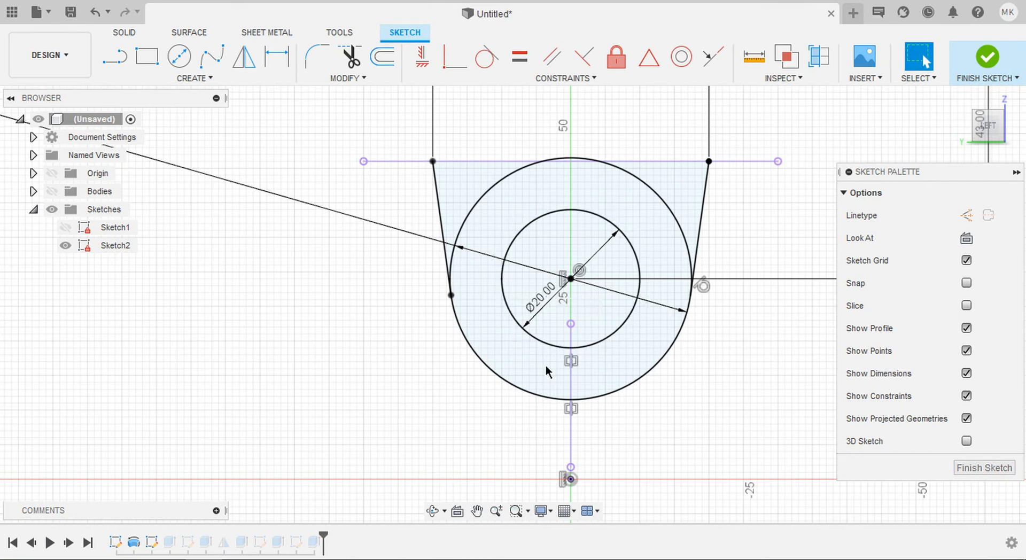
{"action": "left_click", "coordinate": [987, 56]}
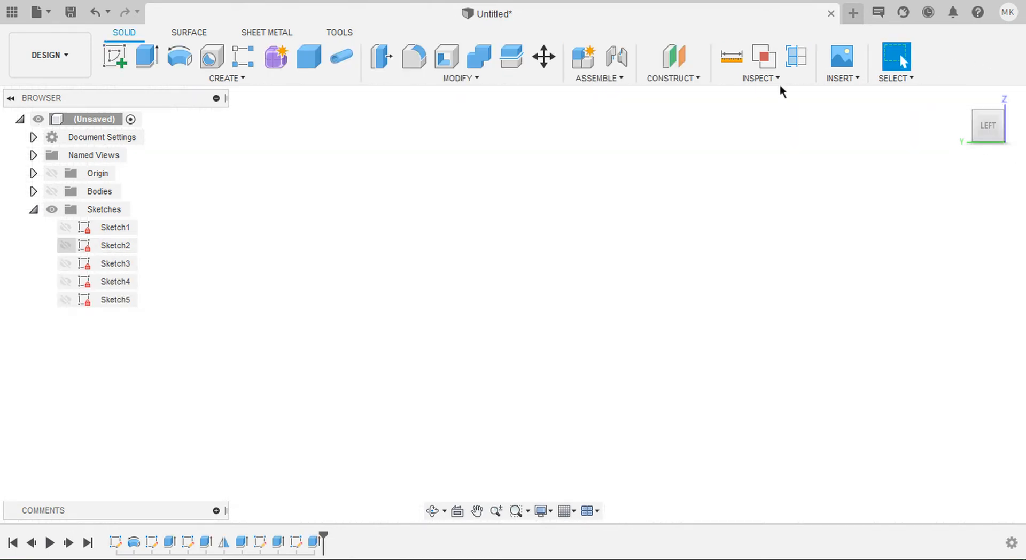
{"action": "left_click", "coordinate": [51, 190]}
Step: Reopen the pin boss sketch, set the distance from the piston's top to the pin hole centre to 44 mm, and finish the sketch
{"action": "middle_click_drag", "start_coordinate": [402, 310], "coordinate": [512, 347], "text": "shift"}
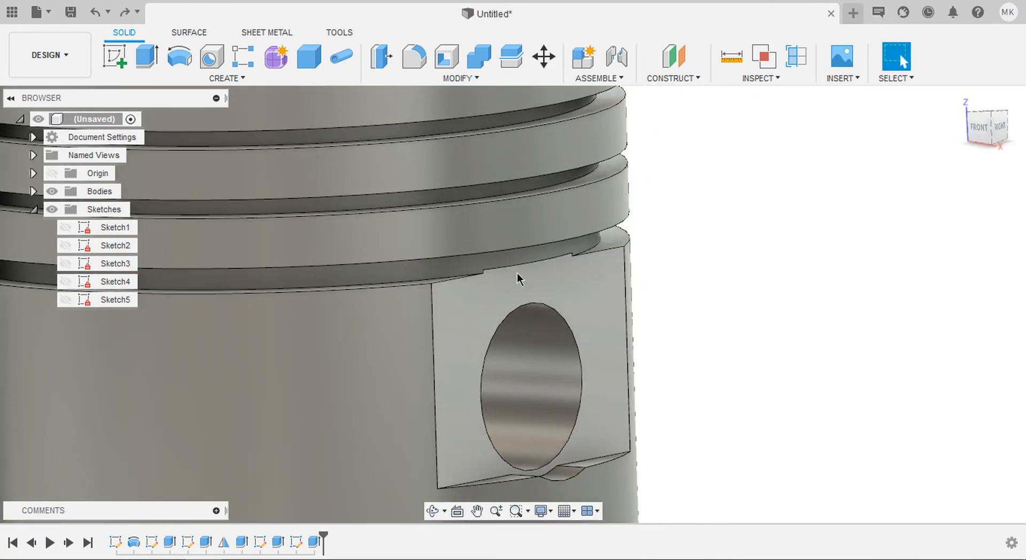
{"action": "scroll", "coordinate": [519, 274], "scroll_direction": "up", "scroll_amount": 3}
{"action": "middle_click_drag", "start_coordinate": [519, 277], "coordinate": [519, 272], "text": "shift"}
{"action": "scroll", "coordinate": [518, 274], "scroll_direction": "down", "scroll_amount": 5}
{"action": "key", "text": "Escape"}
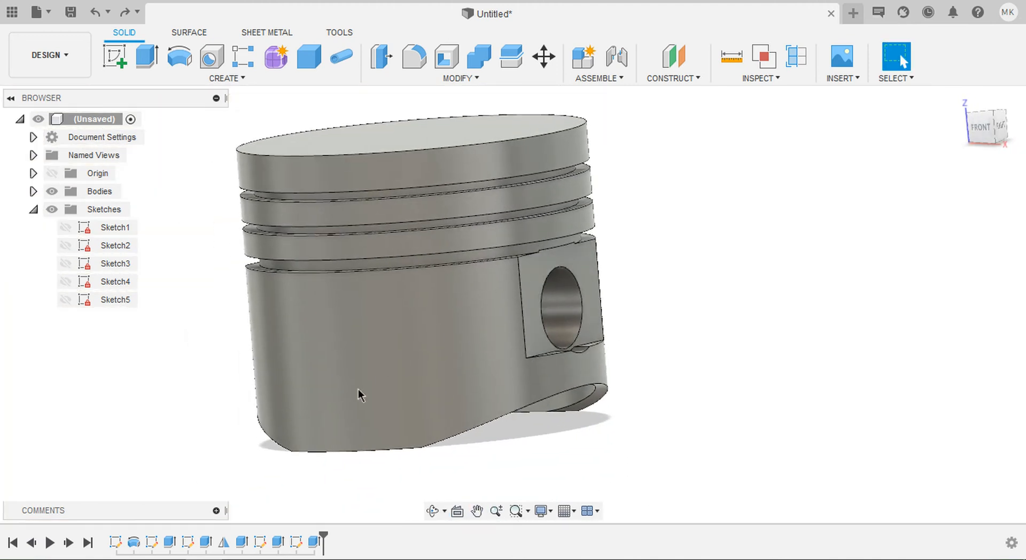
{"action": "double_click", "coordinate": [151, 544]}
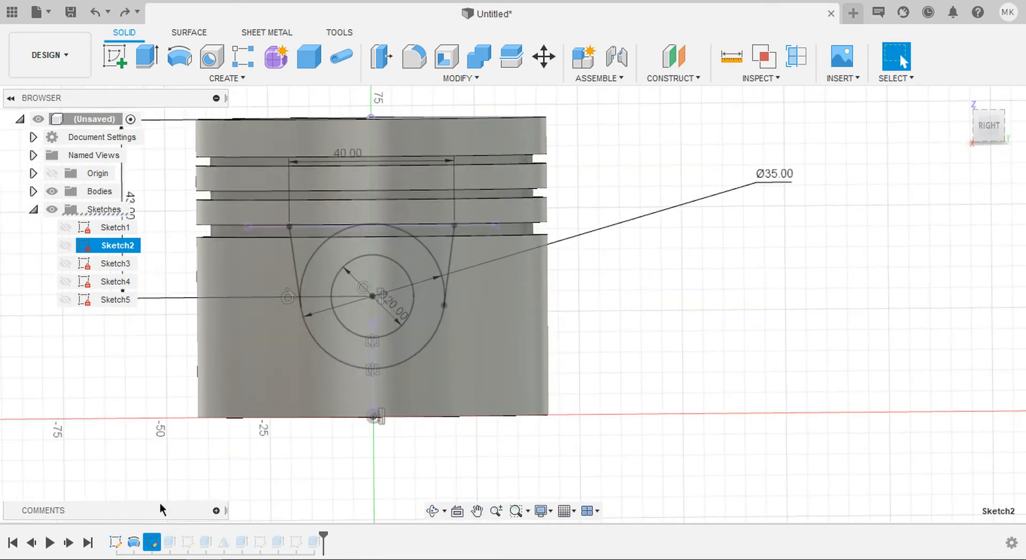
{"action": "double_click", "coordinate": [240, 207]}
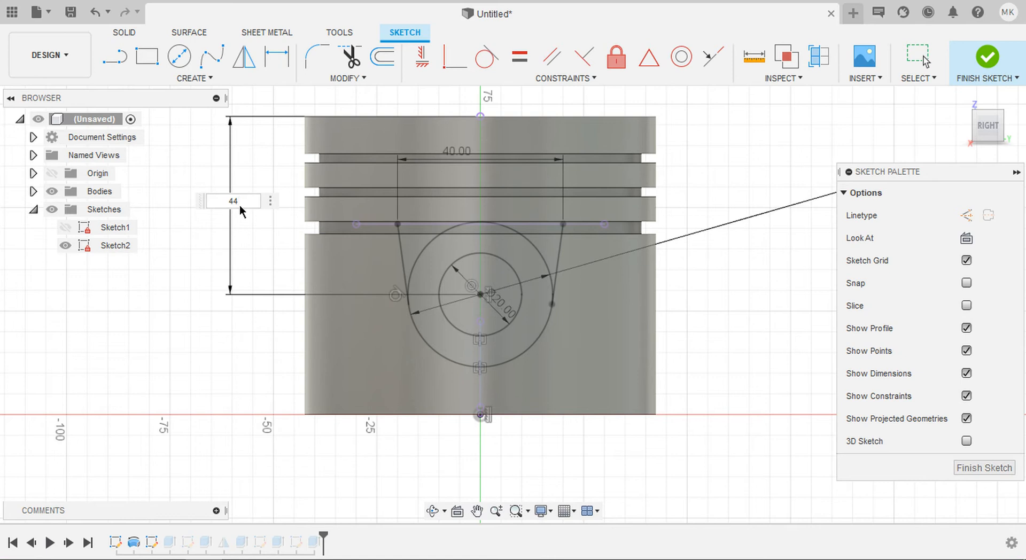
{"action": "type", "text": "44"}
{"action": "key", "text": "Return"}
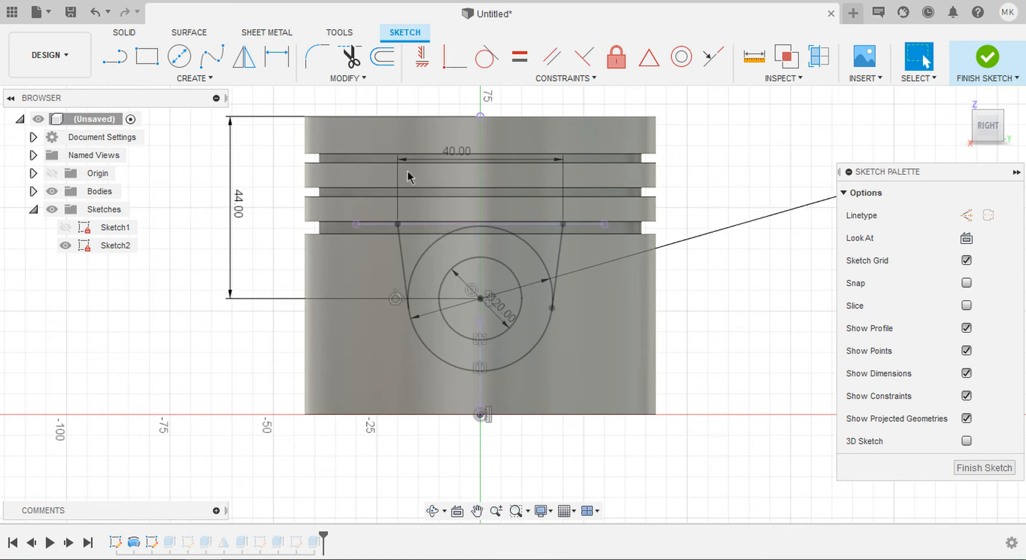
{"action": "left_click", "coordinate": [994, 57]}
Step: Search the McMaster-Carr component library for circlips and filter the retaining ring type to Internal
{"action": "mouse_move", "coordinate": [981, 109]}
{"action": "middle_mouse_down", "text": "shift"}
{"action": "mouse_move", "coordinate": [930, 51]}
{"action": "mouse_move", "coordinate": [847, 118]}
{"action": "middle_mouse_up", "text": "shift"}
{"action": "middle_click_drag", "start_coordinate": [542, 262], "coordinate": [518, 284], "text": "shift"}
{"action": "scroll", "coordinate": [518, 284], "scroll_direction": "up", "scroll_amount": 2}
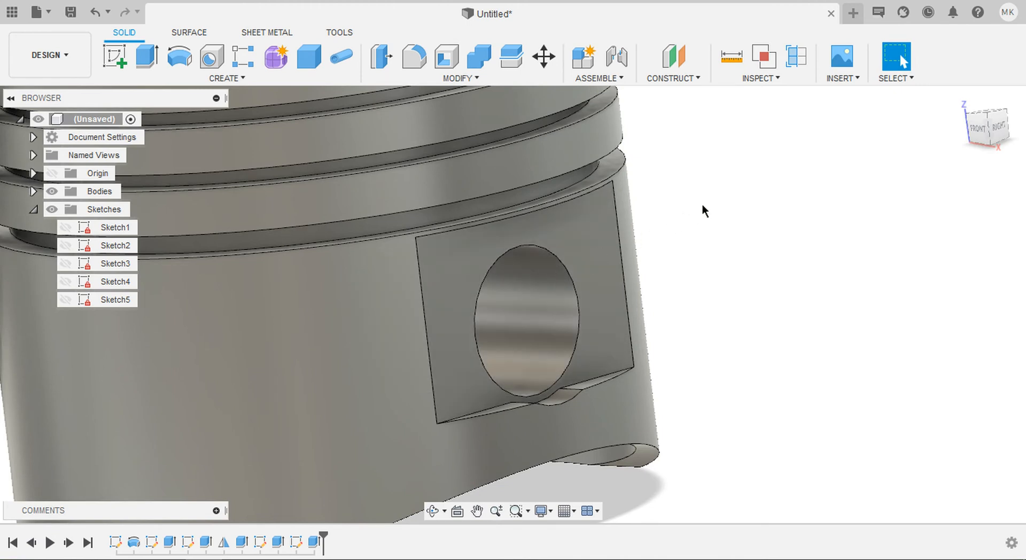
{"action": "scroll", "coordinate": [701, 203], "scroll_direction": "down", "scroll_amount": 5}
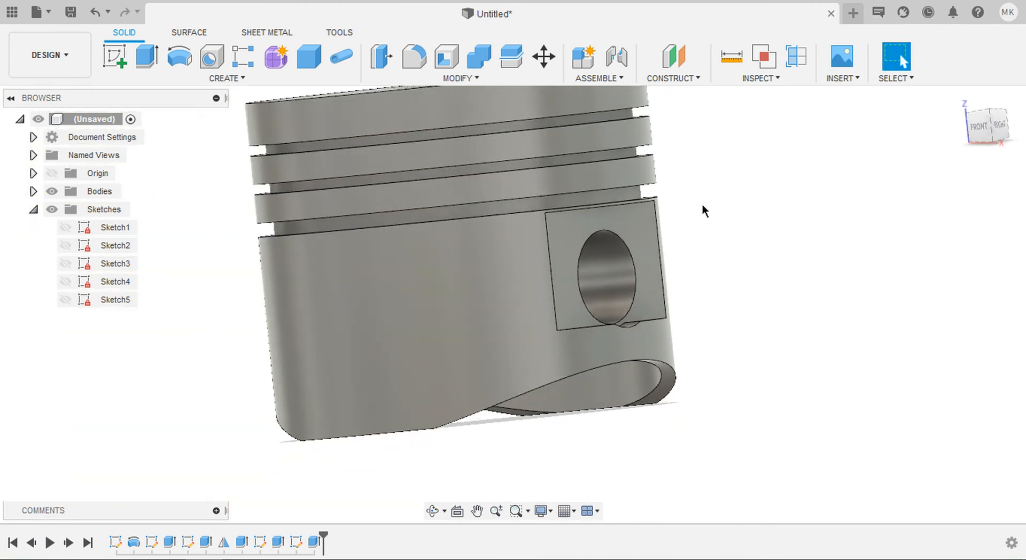
{"action": "middle_click_drag", "start_coordinate": [711, 221], "coordinate": [721, 238]}
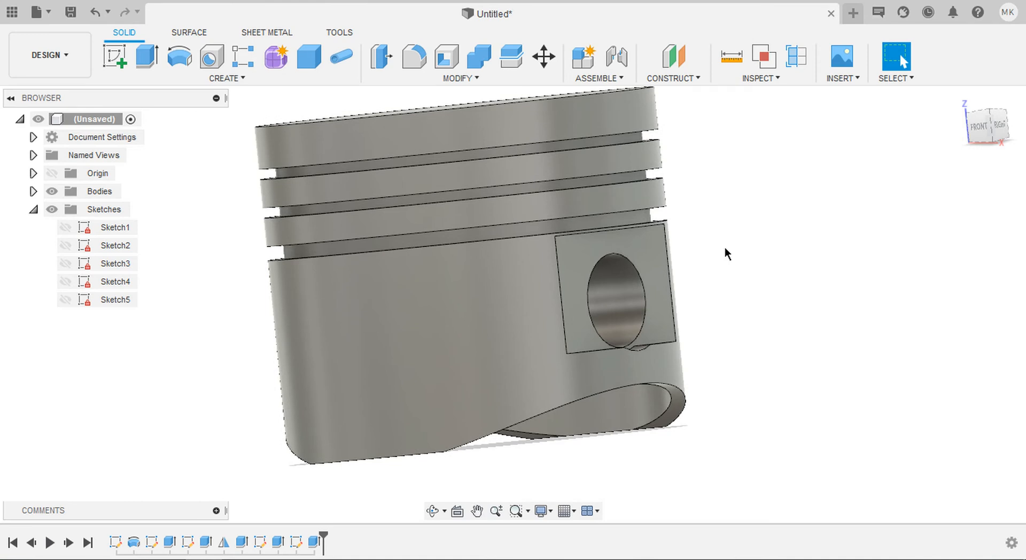
{"action": "middle_click_drag", "start_coordinate": [725, 252], "coordinate": [748, 216], "text": "shift"}
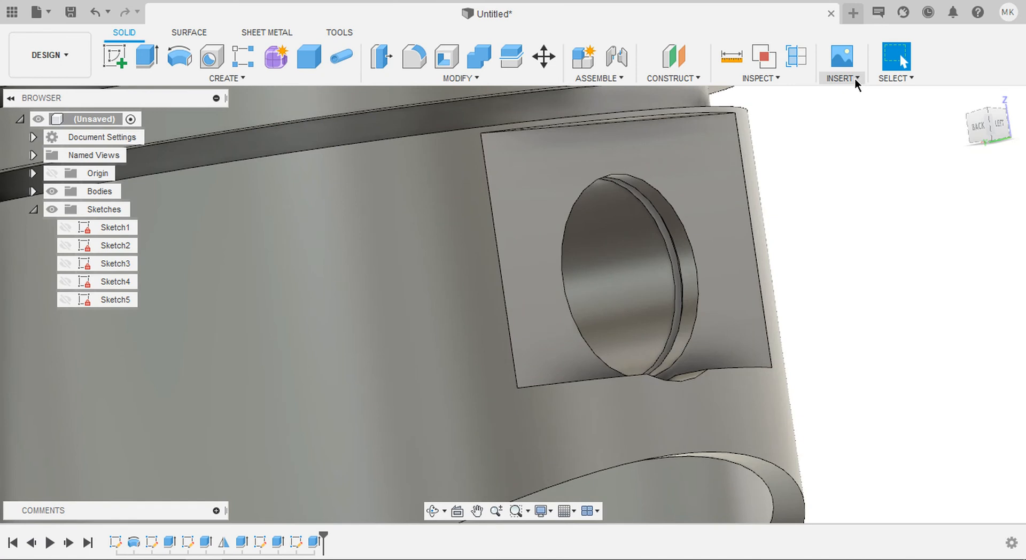
{"action": "left_click", "coordinate": [855, 78]}
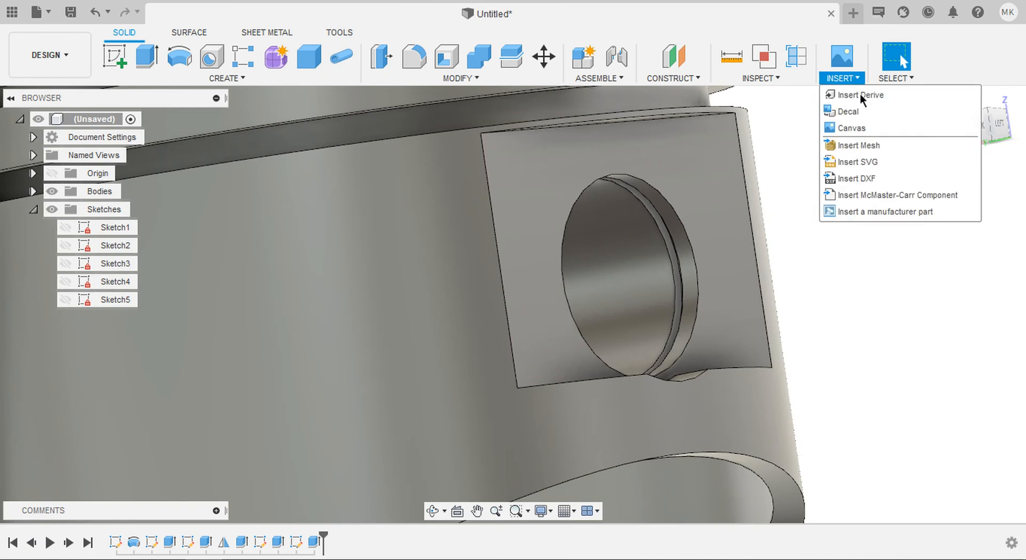
{"action": "left_click", "coordinate": [893, 192]}
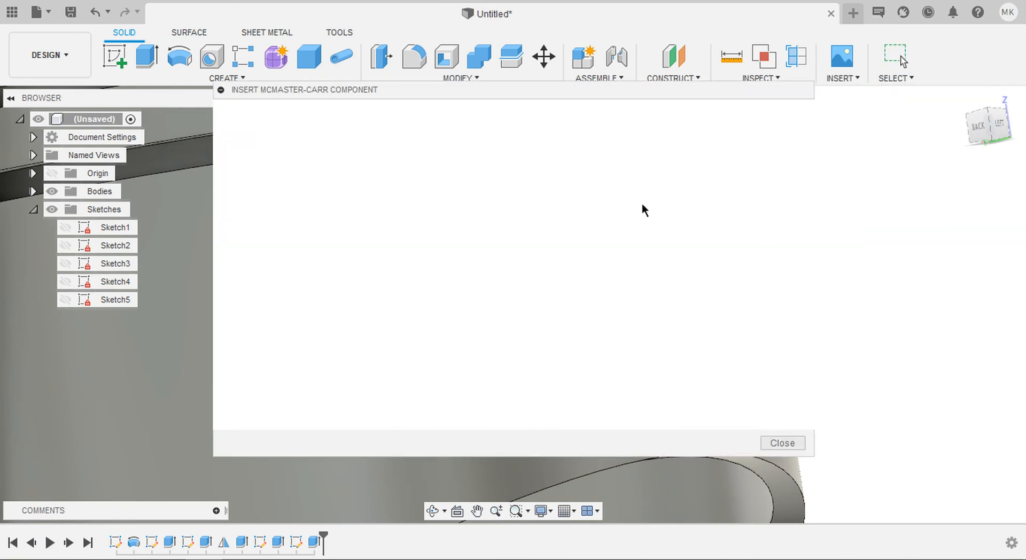
{"action": "left_click_drag", "start_coordinate": [652, 94], "coordinate": [657, 108]}
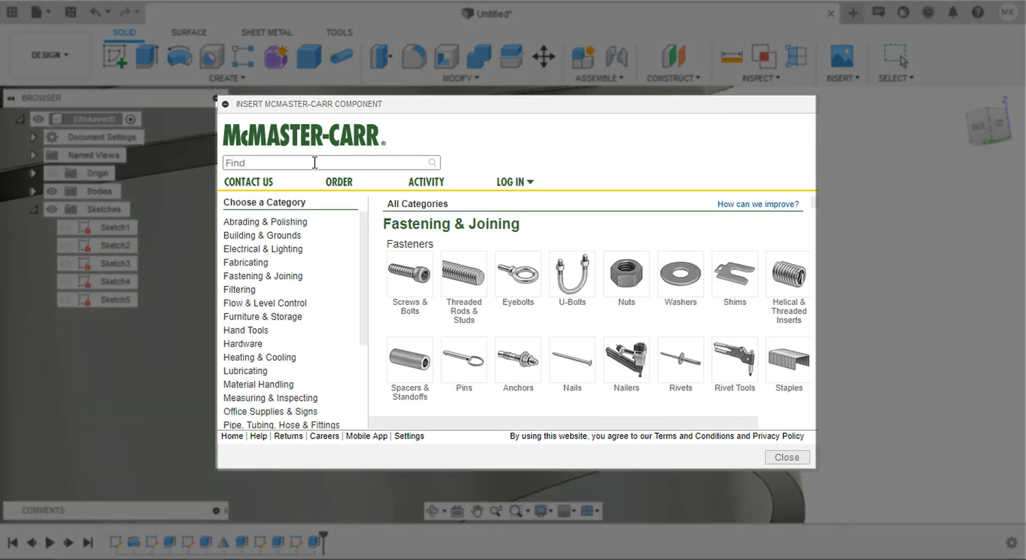
{"action": "left_click", "coordinate": [315, 162]}
{"action": "type", "text": "circlip"}
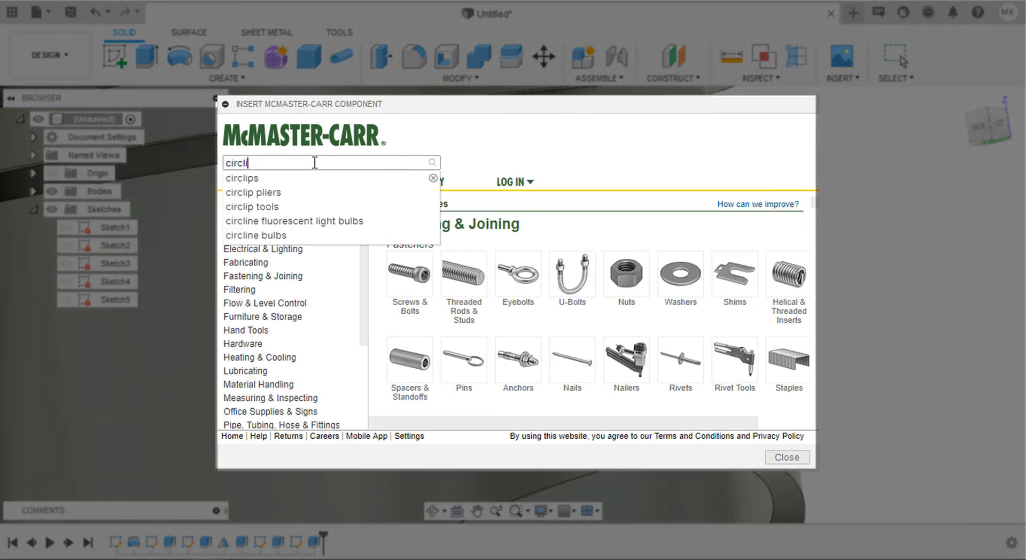
{"action": "left_click", "coordinate": [279, 180]}
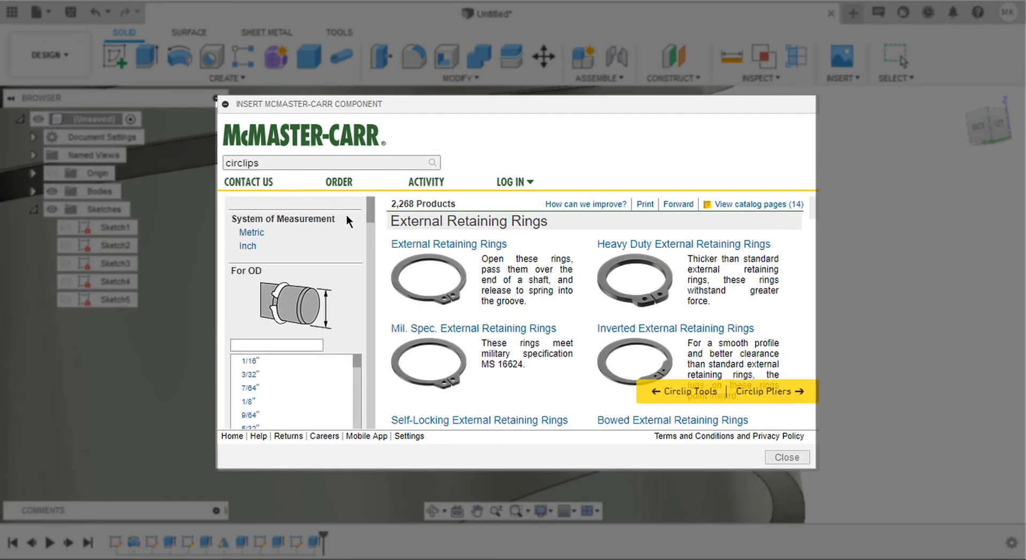
{"action": "left_click_drag", "start_coordinate": [370, 209], "coordinate": [370, 263]}
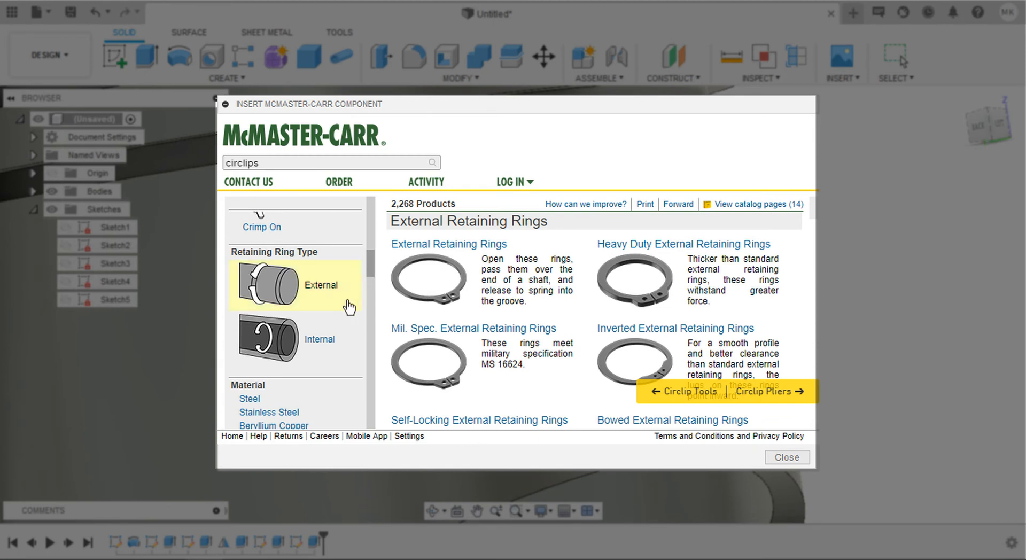
{"action": "left_click", "coordinate": [327, 340]}
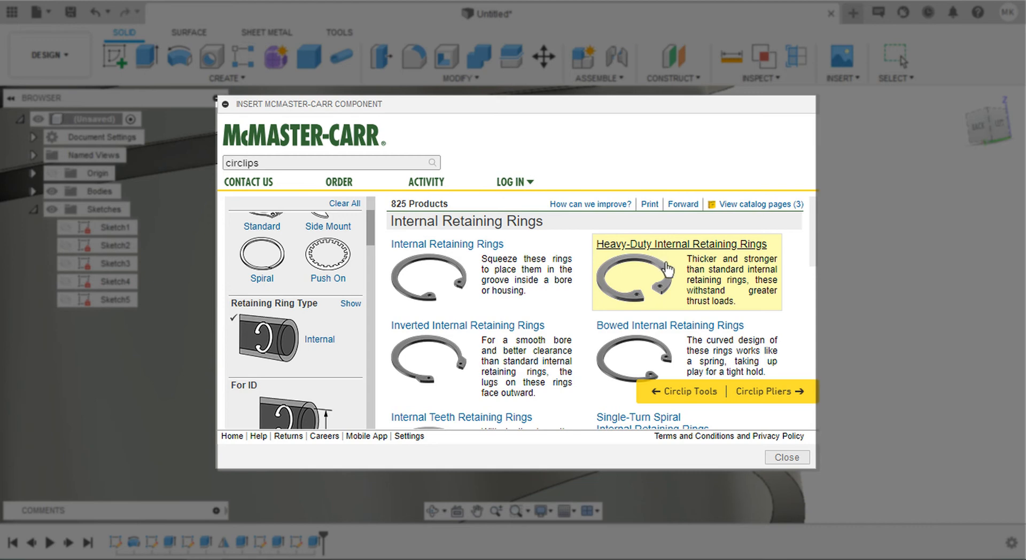
Step: Choose the heavy-duty internal retaining rings, filter them to a 20 mm ID, and show the ring's product details
{"action": "left_click", "coordinate": [704, 273]}
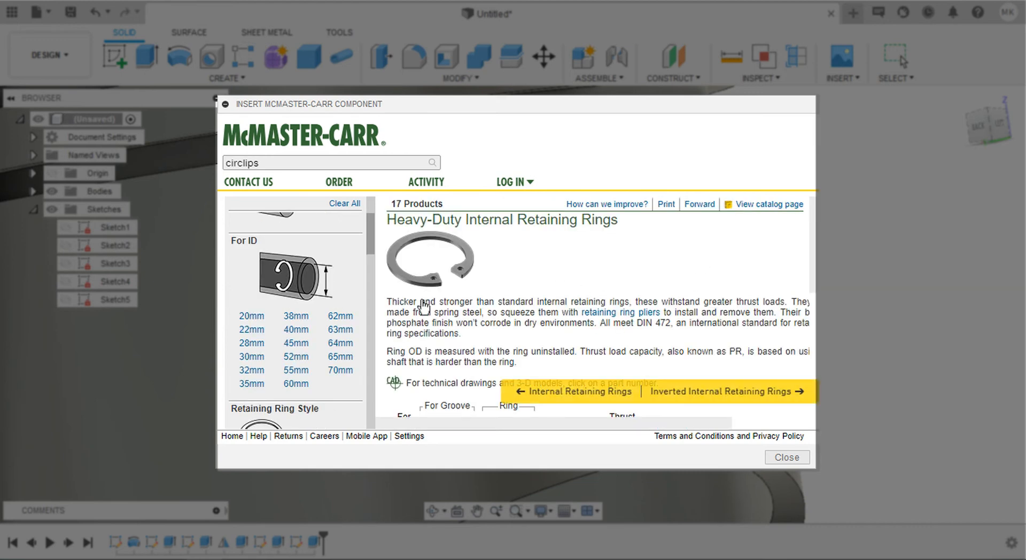
{"action": "left_click", "coordinate": [252, 317]}
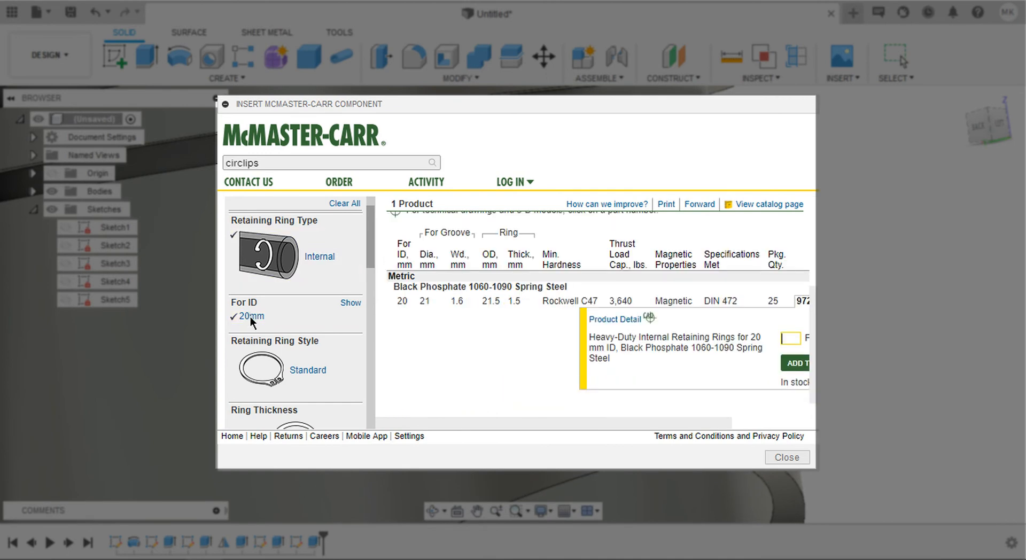
{"action": "left_click", "coordinate": [612, 319]}
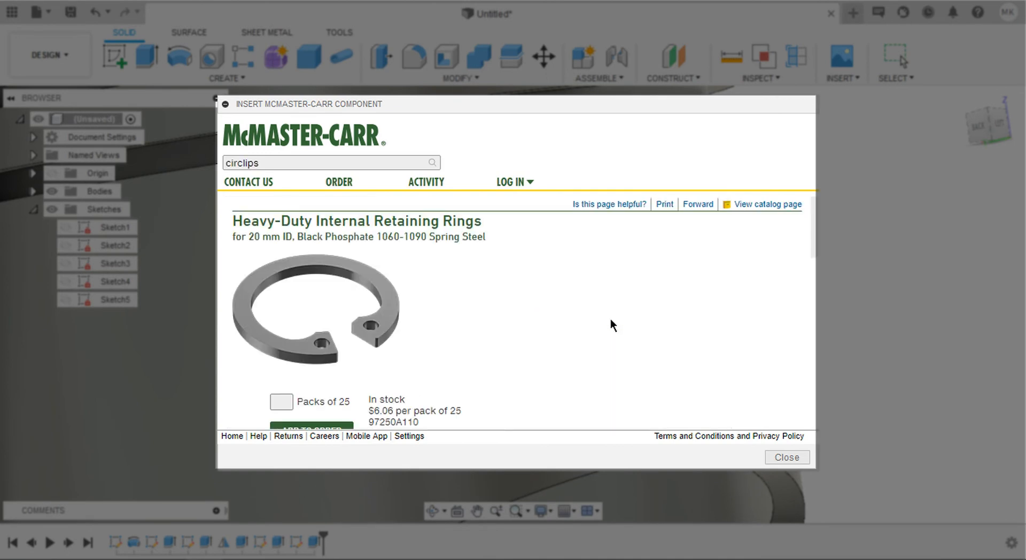
Step: Examine the ring's specification table and technical drawing for the groove diameter, groove width and ring thickness
{"action": "scroll", "coordinate": [533, 278], "scroll_direction": "down", "scroll_amount": 3}
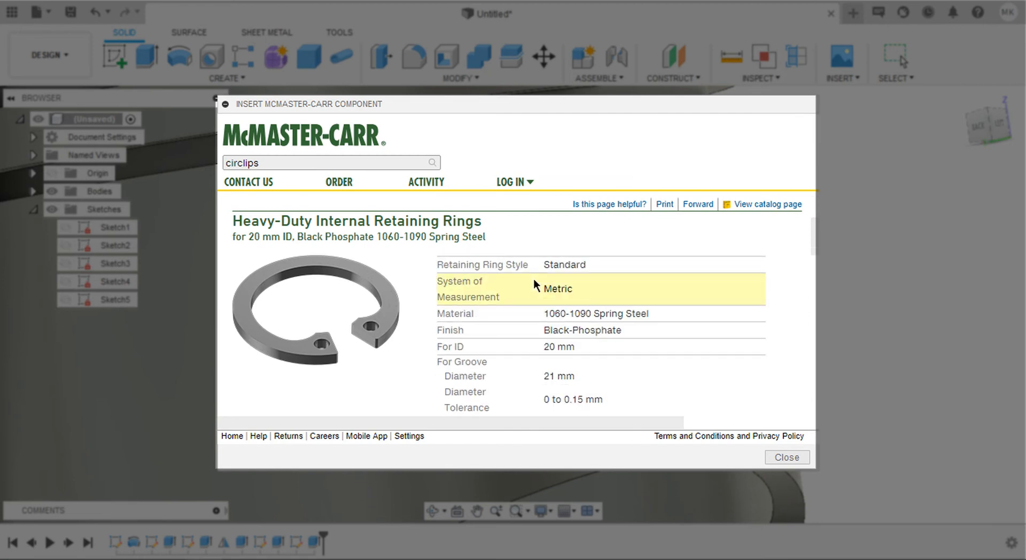
{"action": "scroll", "coordinate": [534, 278], "scroll_direction": "down", "scroll_amount": 1}
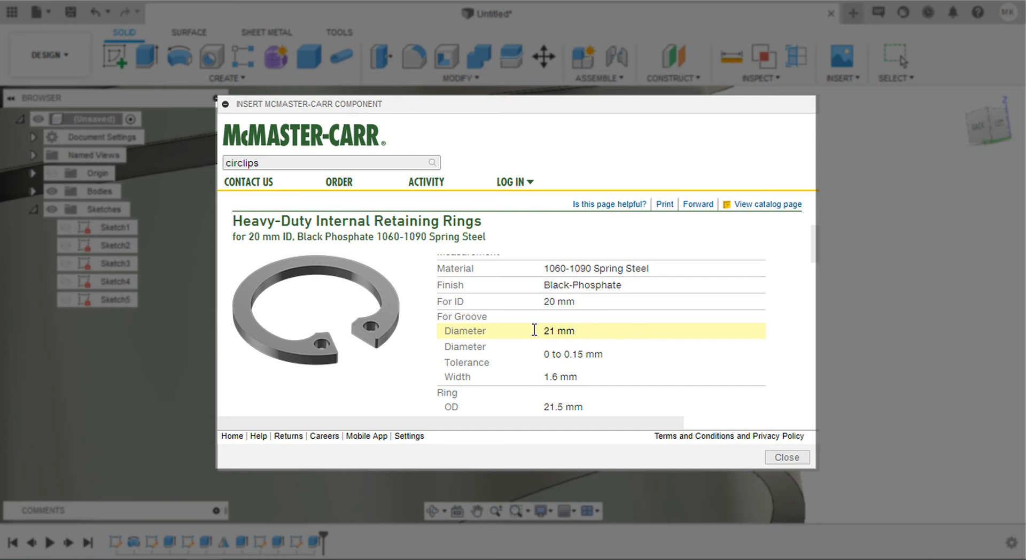
{"action": "scroll", "coordinate": [534, 332], "scroll_direction": "down", "scroll_amount": 1}
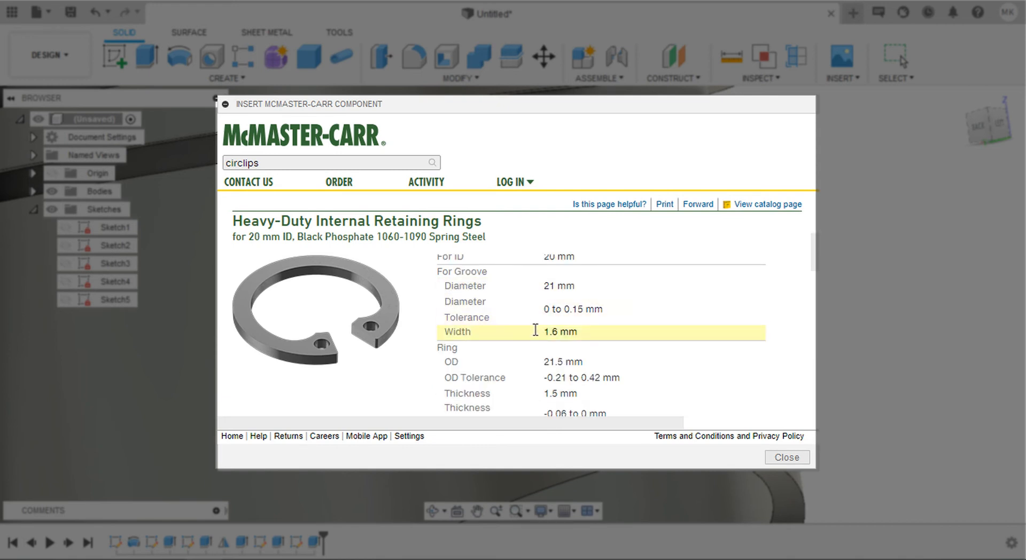
{"action": "left_click_drag", "start_coordinate": [544, 331], "coordinate": [562, 330]}
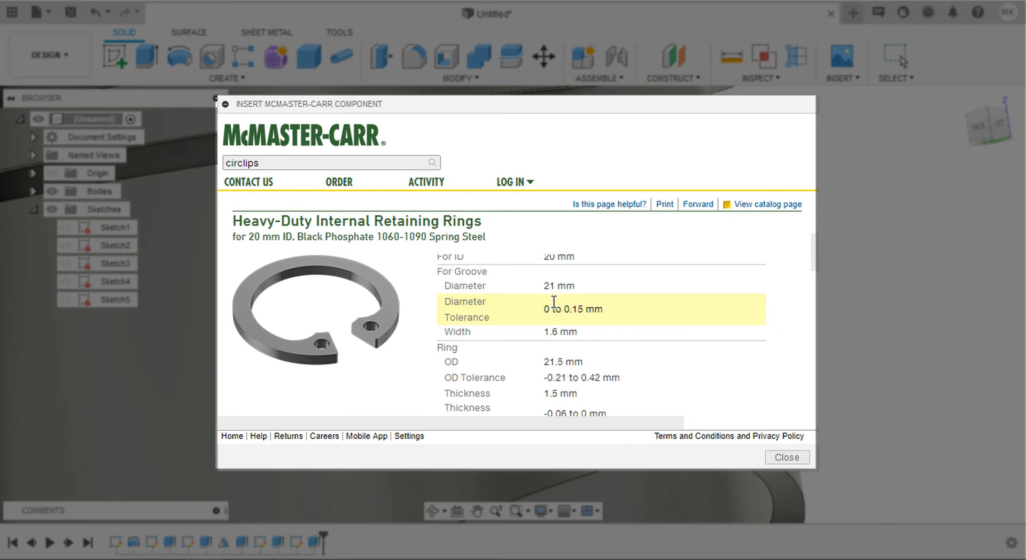
{"action": "scroll", "coordinate": [555, 305], "scroll_direction": "down", "scroll_amount": 10}
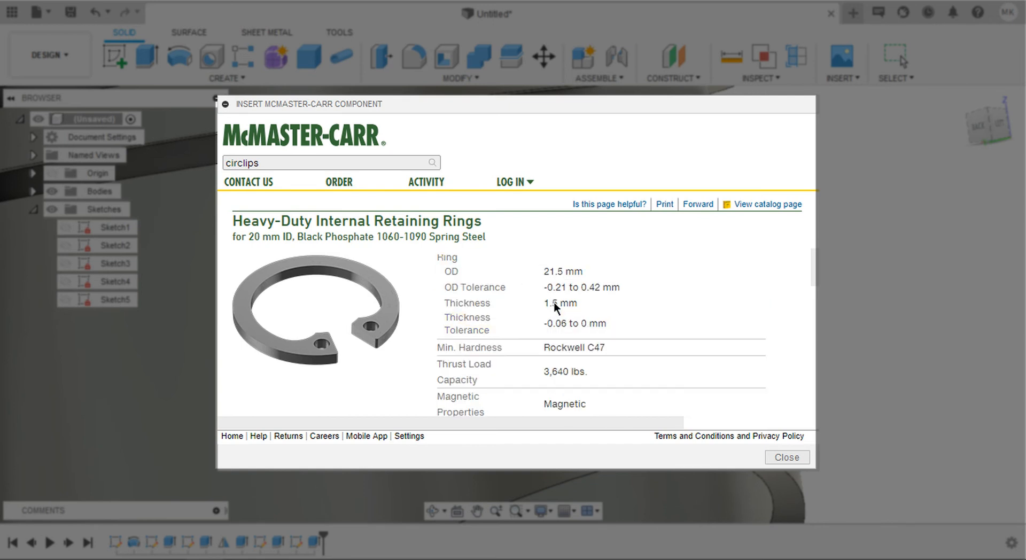
{"action": "scroll", "coordinate": [555, 303], "scroll_direction": "down", "scroll_amount": 2}
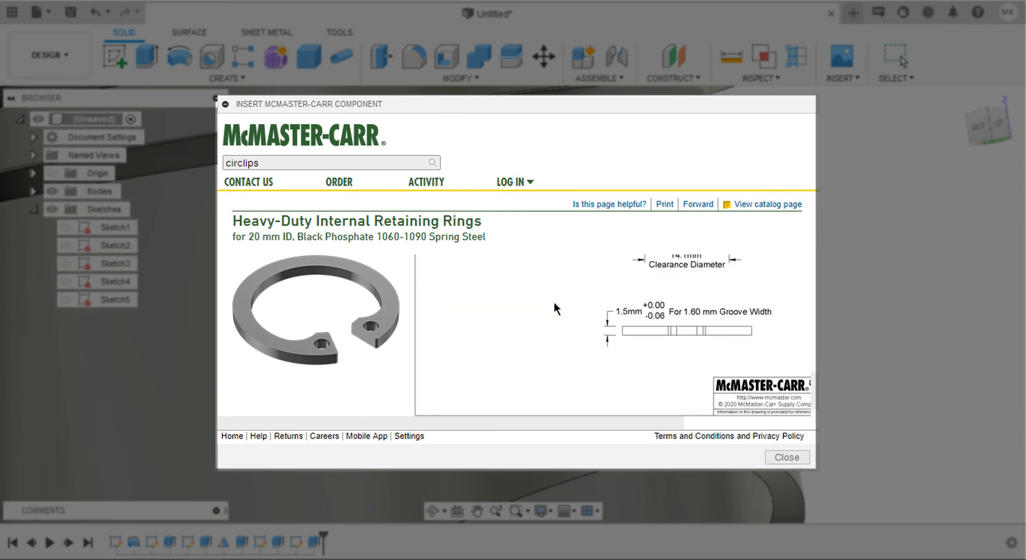
{"action": "scroll", "coordinate": [555, 304], "scroll_direction": "up", "scroll_amount": 6}
{"action": "scroll", "coordinate": [554, 301], "scroll_direction": "down", "scroll_amount": 2}
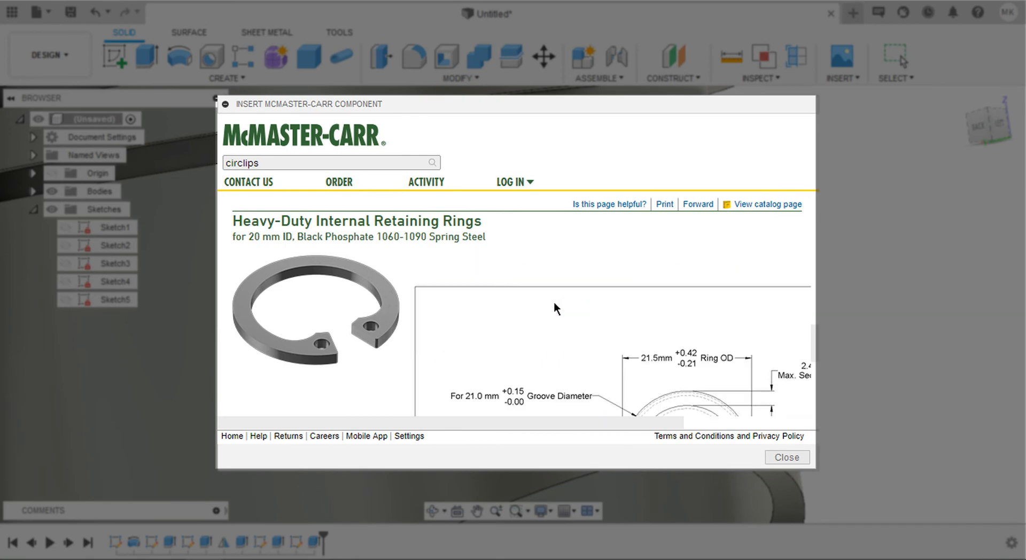
{"action": "scroll", "coordinate": [492, 328], "scroll_direction": "up", "scroll_amount": 5}
{"action": "scroll", "coordinate": [491, 328], "scroll_direction": "up", "scroll_amount": 5}
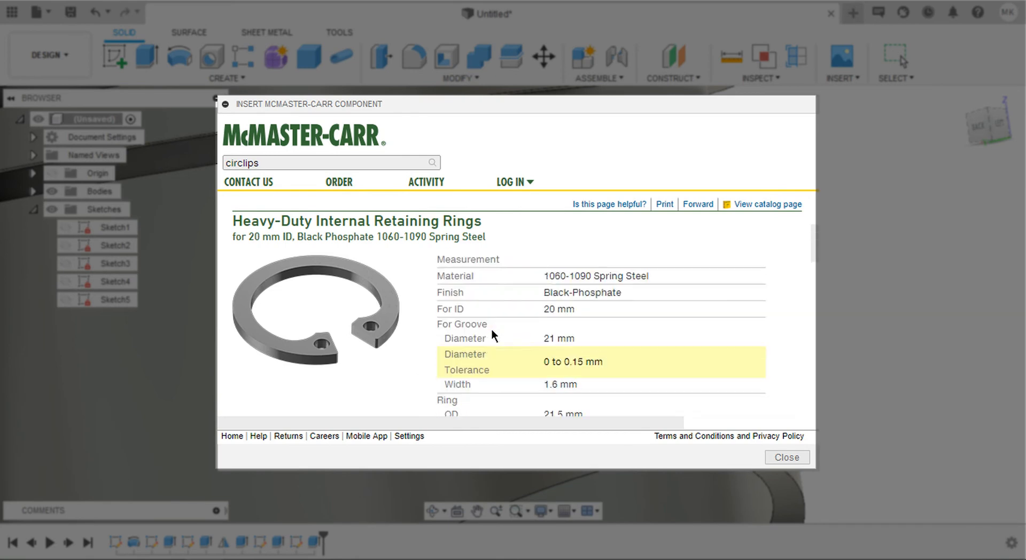
Step: Insert the circlip as a 3-D STEP model, offset it 60 mm along X to sit beside the piston, and capture its position
{"action": "left_click", "coordinate": [524, 346]}
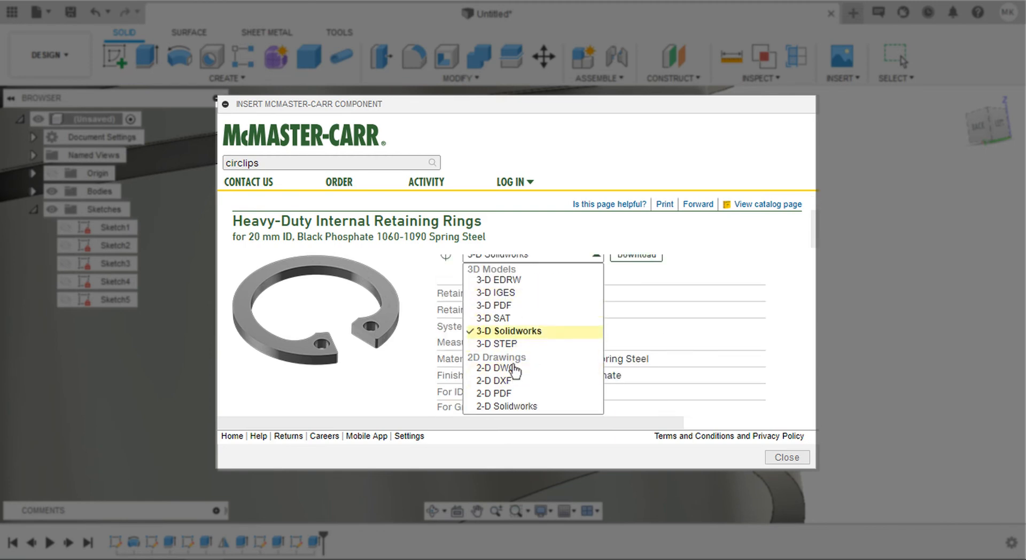
{"action": "left_click", "coordinate": [512, 345]}
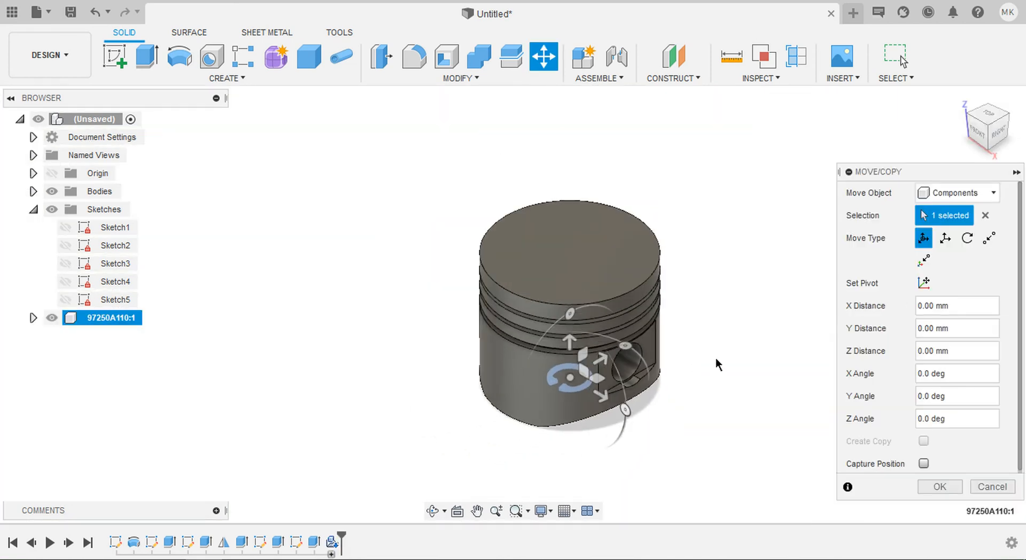
{"action": "middle_click_drag", "start_coordinate": [716, 357], "coordinate": [724, 280], "text": "shift"}
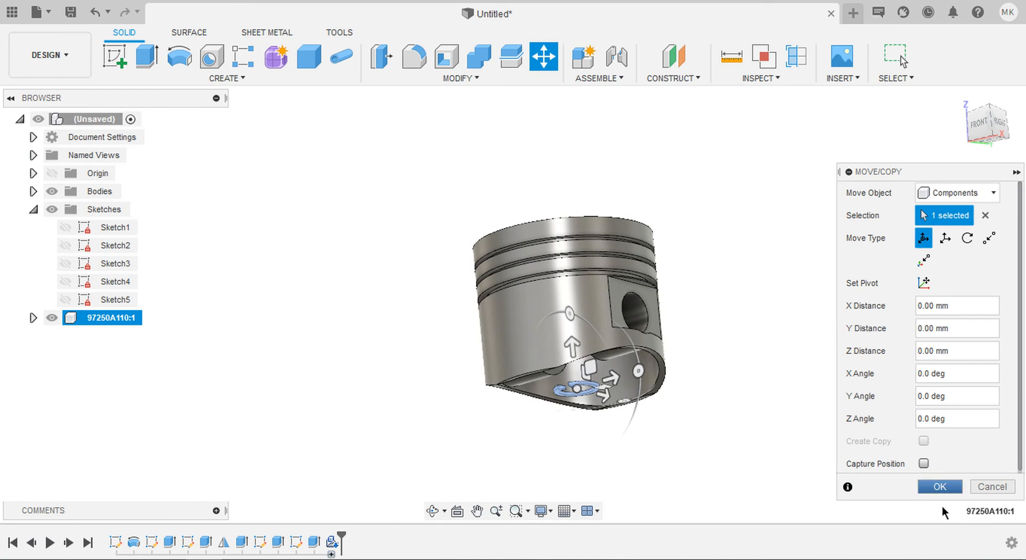
{"action": "left_click_drag", "start_coordinate": [609, 379], "coordinate": [719, 353]}
{"action": "middle_click_drag", "start_coordinate": [719, 354], "coordinate": [716, 343], "text": "shift"}
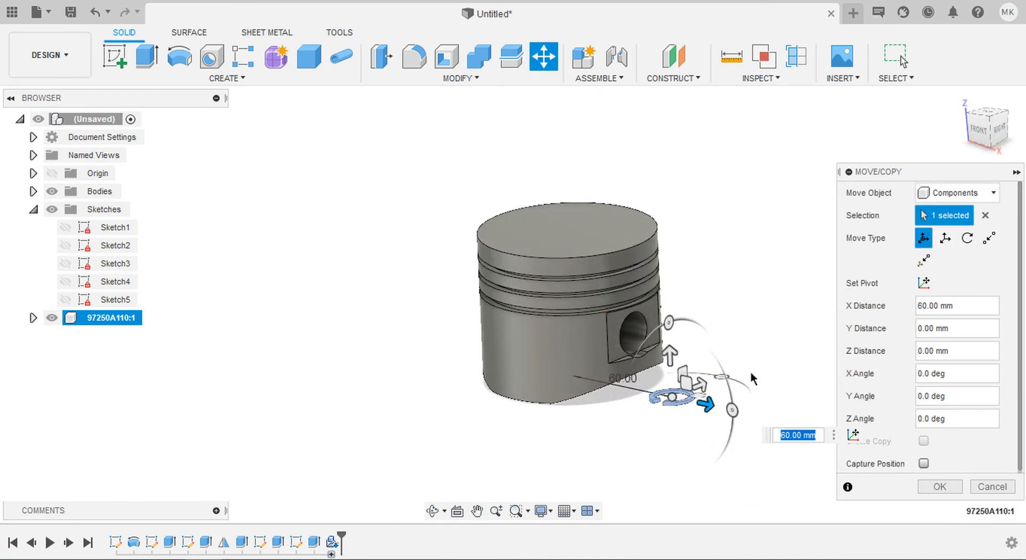
{"action": "left_click", "coordinate": [935, 487]}
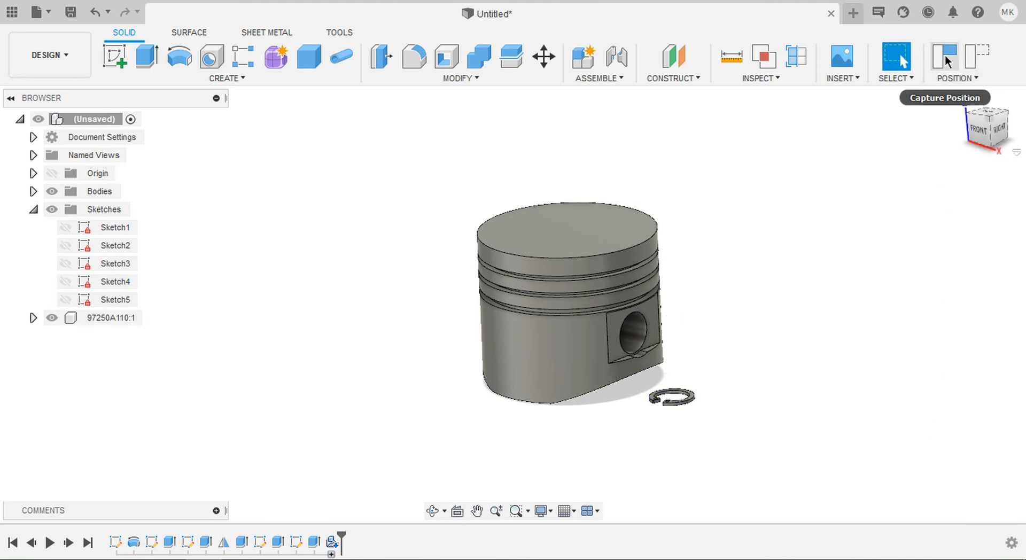
{"action": "left_click", "coordinate": [945, 58]}
Step: Offset the circlip's flat upper face by -0.8 mm to make the ring thinner
{"action": "scroll", "coordinate": [736, 345], "scroll_direction": "up", "scroll_amount": 10}
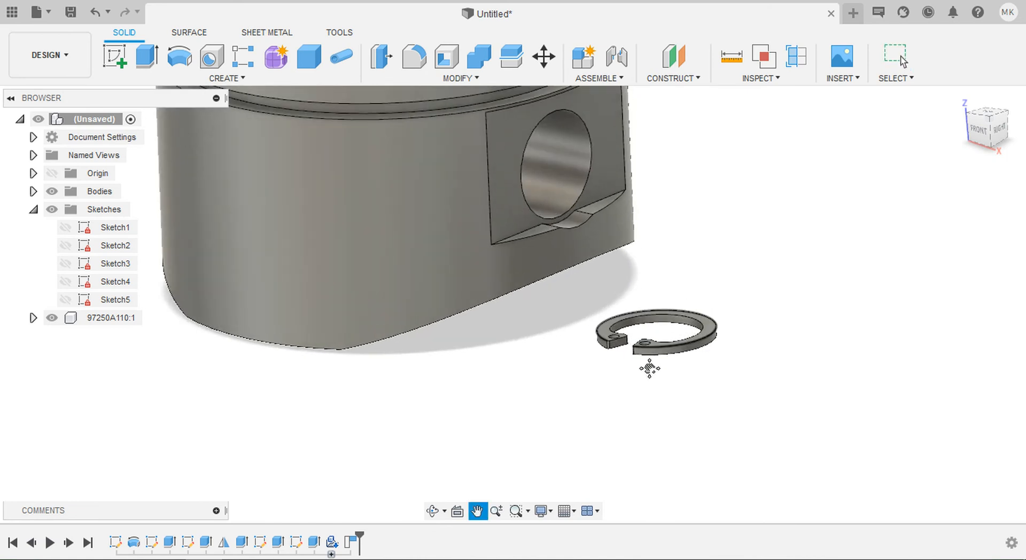
{"action": "left_click", "coordinate": [573, 354]}
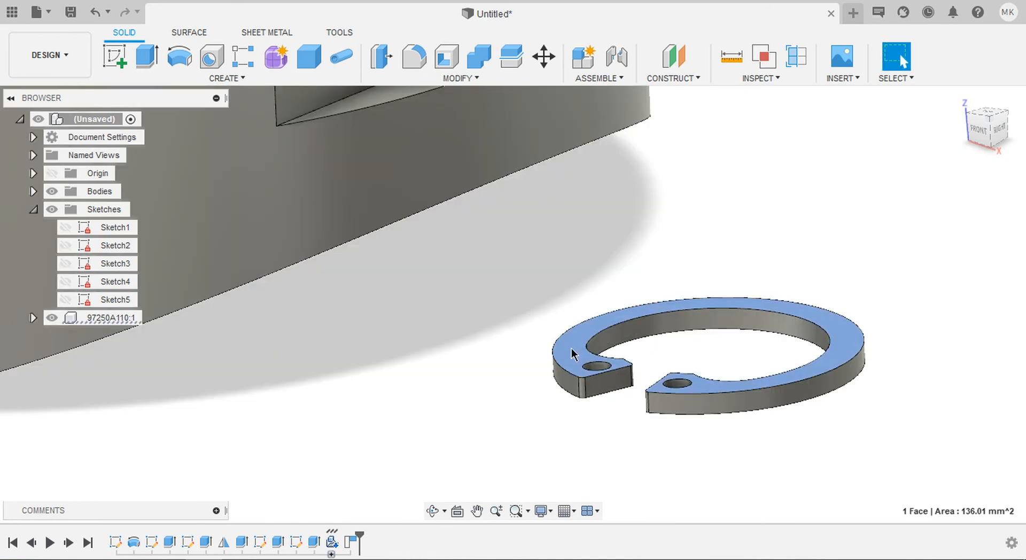
{"action": "key", "text": "q"}
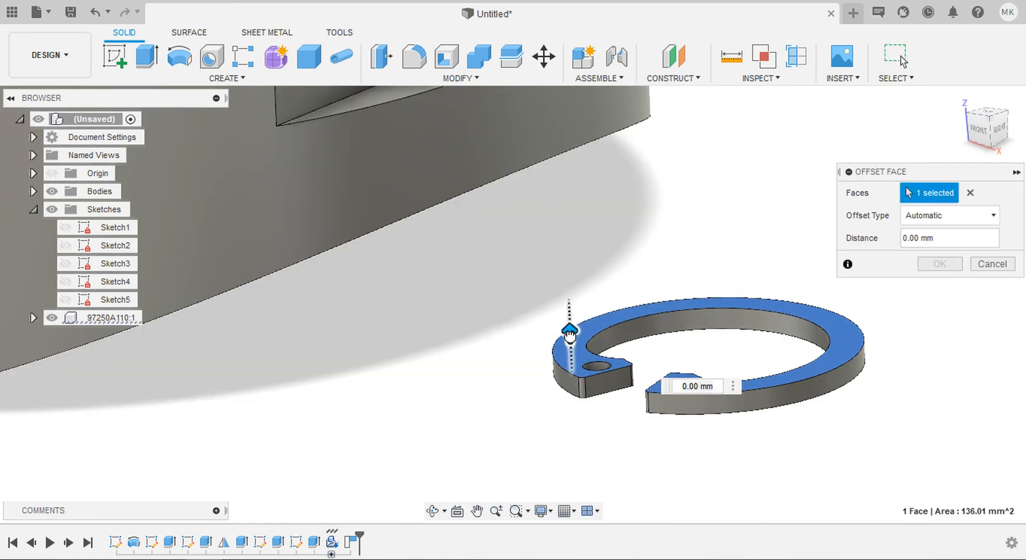
{"action": "left_click_drag", "start_coordinate": [569, 332], "coordinate": [570, 340]}
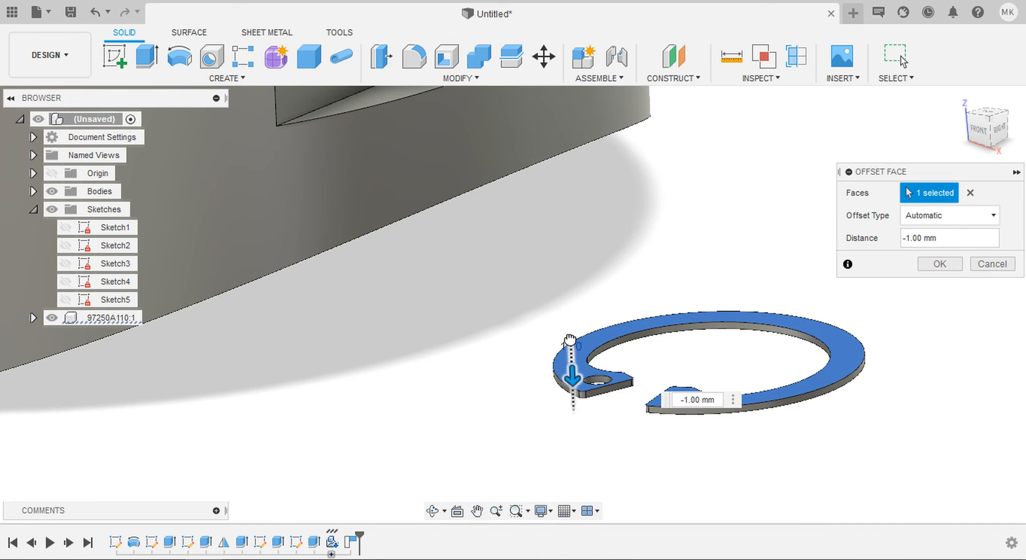
{"action": "key", "text": "BackSpace"}
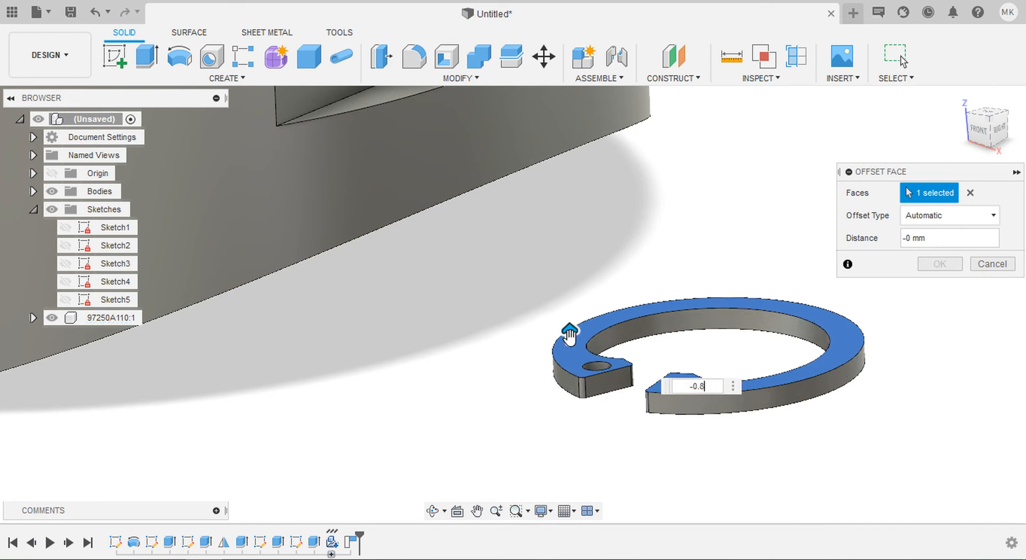
{"action": "key", "text": "Return"}
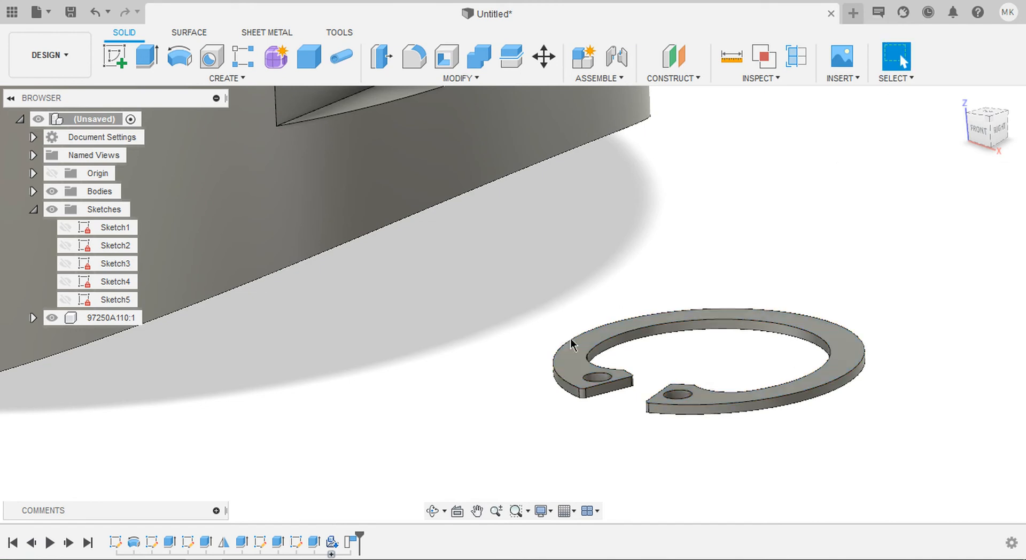
Step: Start a joint and set the centre of the circlip's circular edge as the snap point of component 1
{"action": "middle_click_drag", "start_coordinate": [570, 342], "coordinate": [653, 270], "text": "shift"}
{"action": "scroll", "coordinate": [652, 268], "scroll_direction": "down", "scroll_amount": 4}
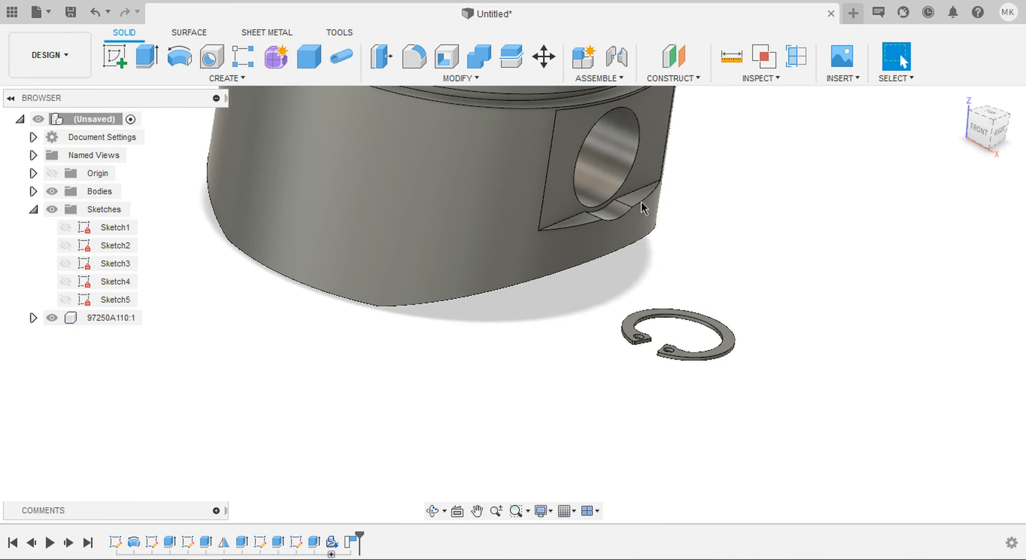
{"action": "left_click", "coordinate": [618, 57]}
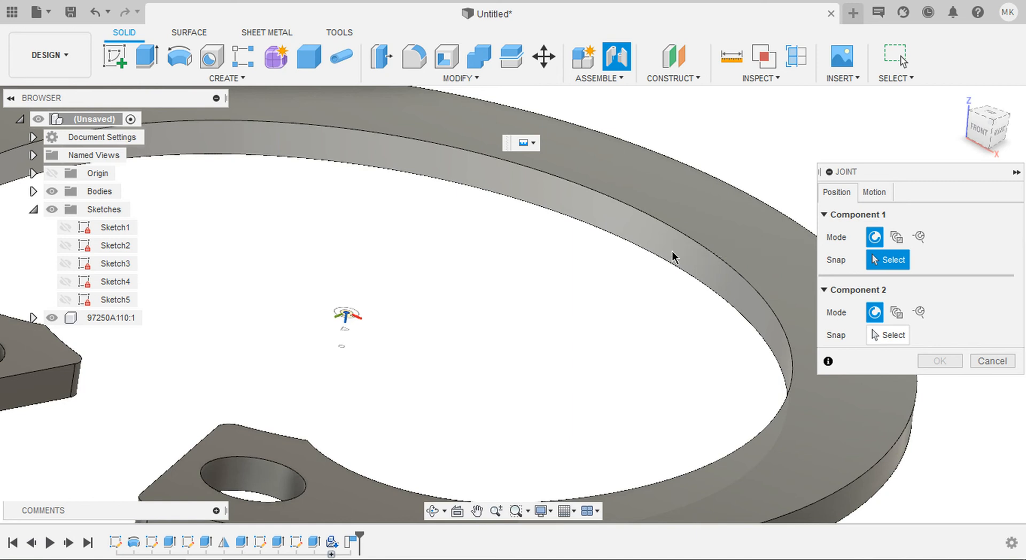
{"action": "left_click", "coordinate": [347, 331]}
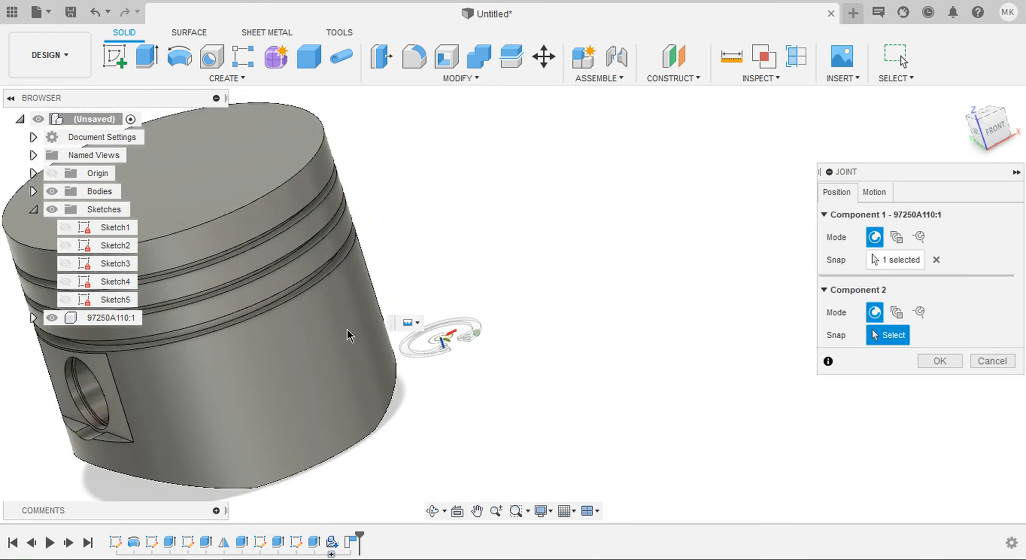
Step: Snap the joint's second component to the centre of the circlip groove in the piston's pin hole and complete the joint
{"action": "scroll", "coordinate": [348, 330], "scroll_direction": "down", "scroll_amount": 5}
{"action": "scroll", "coordinate": [348, 331], "scroll_direction": "left", "scroll_amount": 5}
{"action": "scroll", "coordinate": [347, 330], "scroll_direction": "down", "scroll_amount": 5, "text": "shift"}
{"action": "scroll", "coordinate": [347, 330], "scroll_direction": "up", "scroll_amount": 5, "text": "shift"}
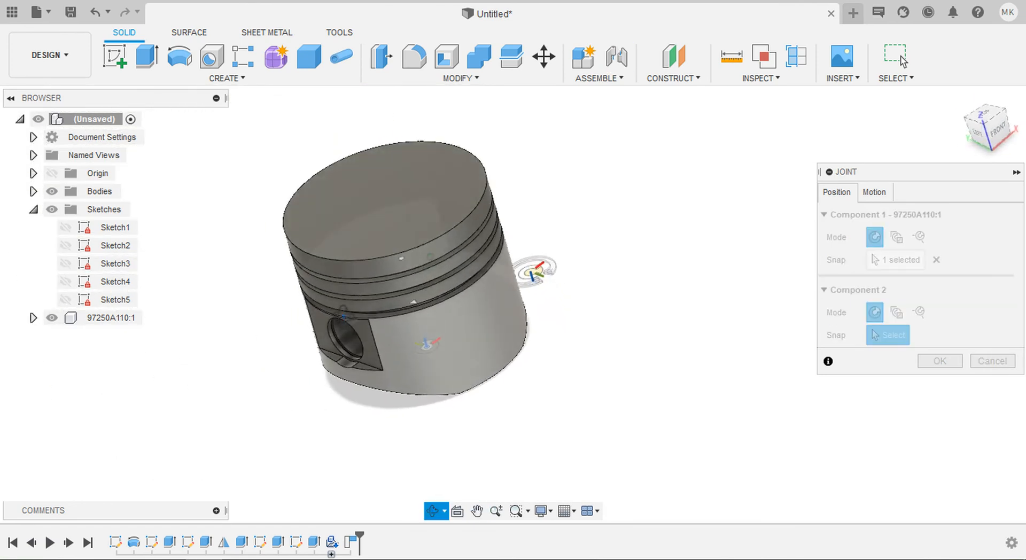
{"action": "scroll", "coordinate": [342, 336], "scroll_direction": "up", "scroll_amount": 10}
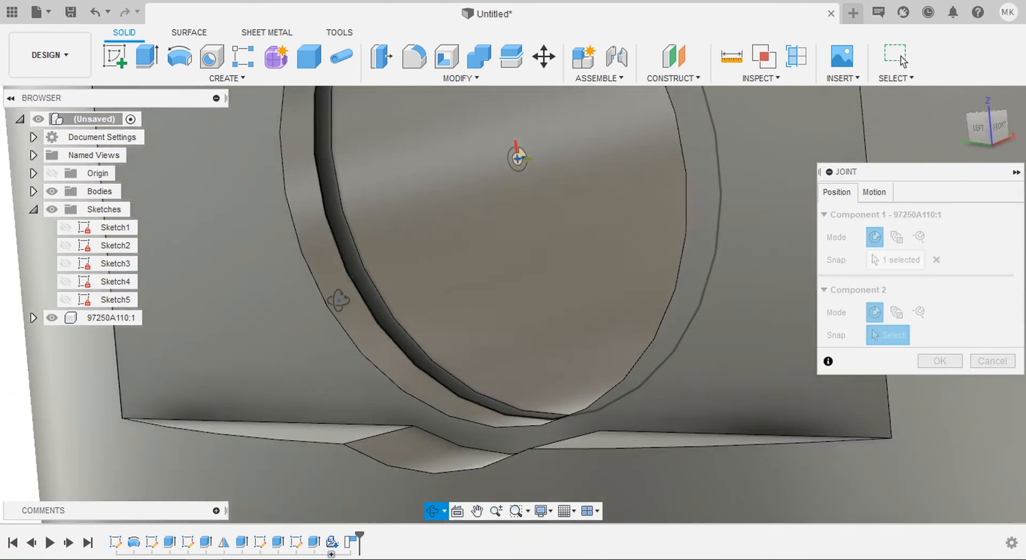
{"action": "scroll", "coordinate": [339, 300], "scroll_direction": "right", "scroll_amount": 5, "text": "shift"}
{"action": "scroll", "coordinate": [341, 301], "scroll_direction": "up", "scroll_amount": 5}
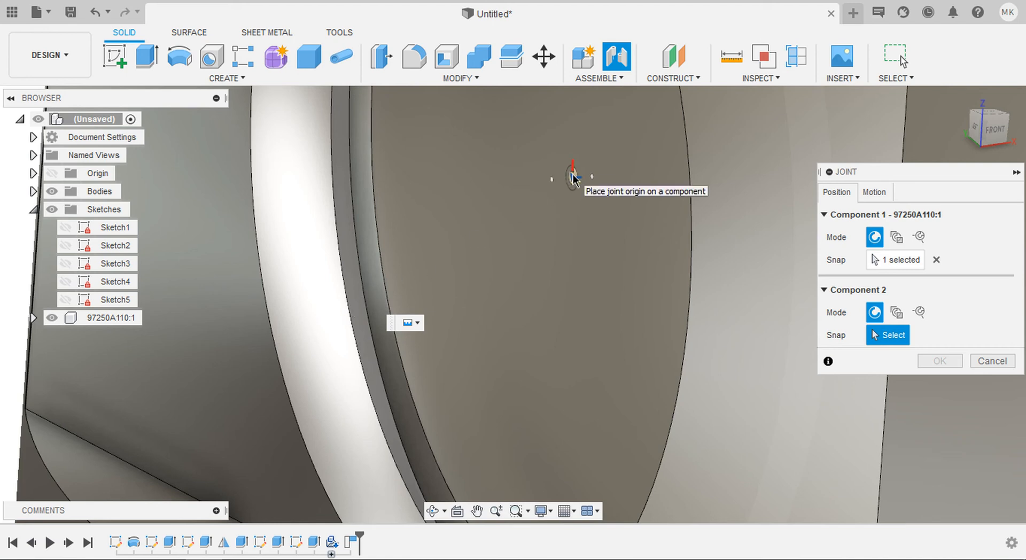
{"action": "left_click", "coordinate": [573, 179]}
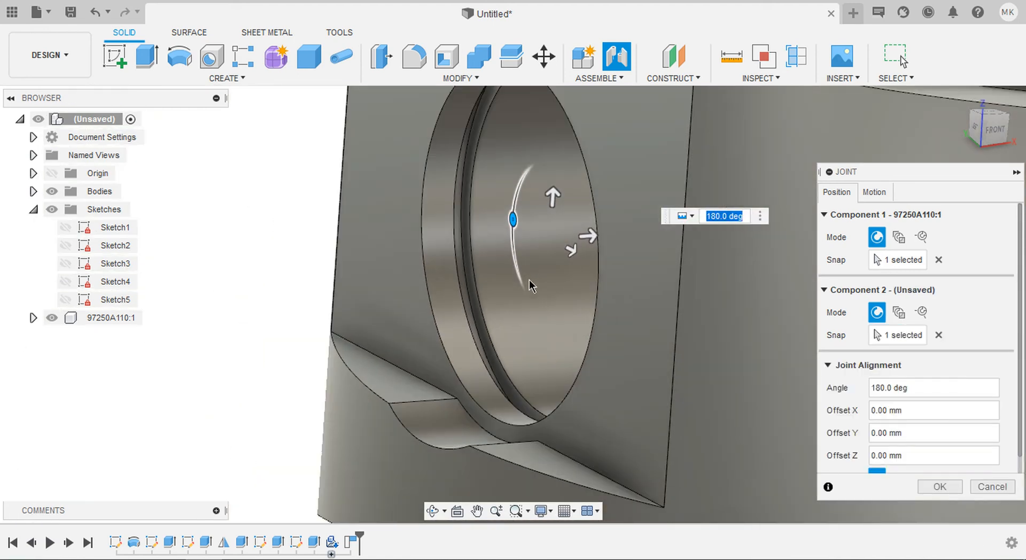
{"action": "middle_click_drag", "start_coordinate": [530, 280], "coordinate": [538, 305], "text": "shift"}
{"action": "middle_click_drag", "start_coordinate": [539, 305], "coordinate": [600, 262]}
{"action": "scroll", "coordinate": [538, 306], "scroll_direction": "down", "scroll_amount": 2}
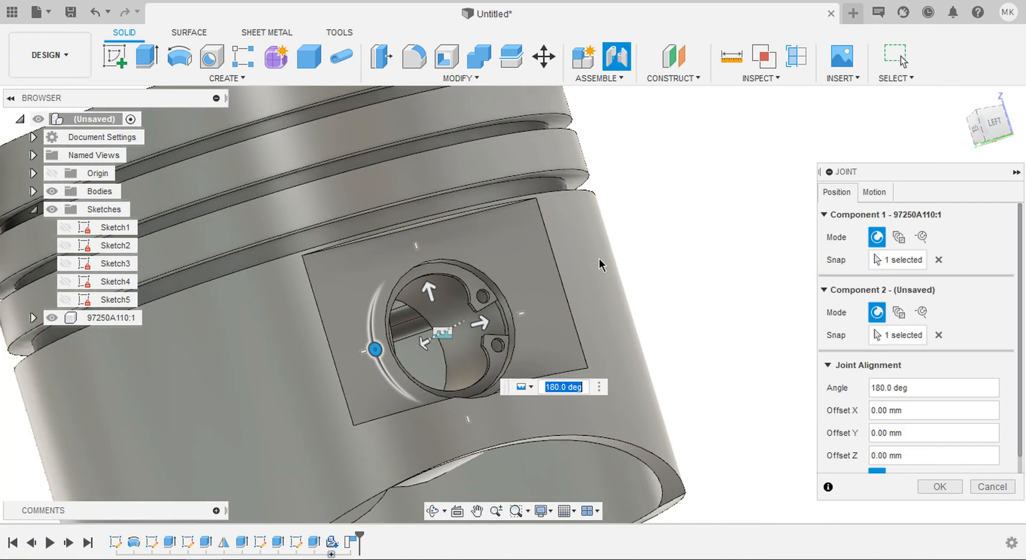
{"action": "left_click", "coordinate": [946, 486]}
Step: Fillet the inner end-face edges of both pin bosses with a 2.5 mm radius
{"action": "middle_click_drag", "start_coordinate": [946, 486], "coordinate": [562, 325], "text": "shift"}
{"action": "key", "text": "f"}
{"action": "left_click", "coordinate": [534, 218]}
{"action": "left_click", "coordinate": [562, 319]}
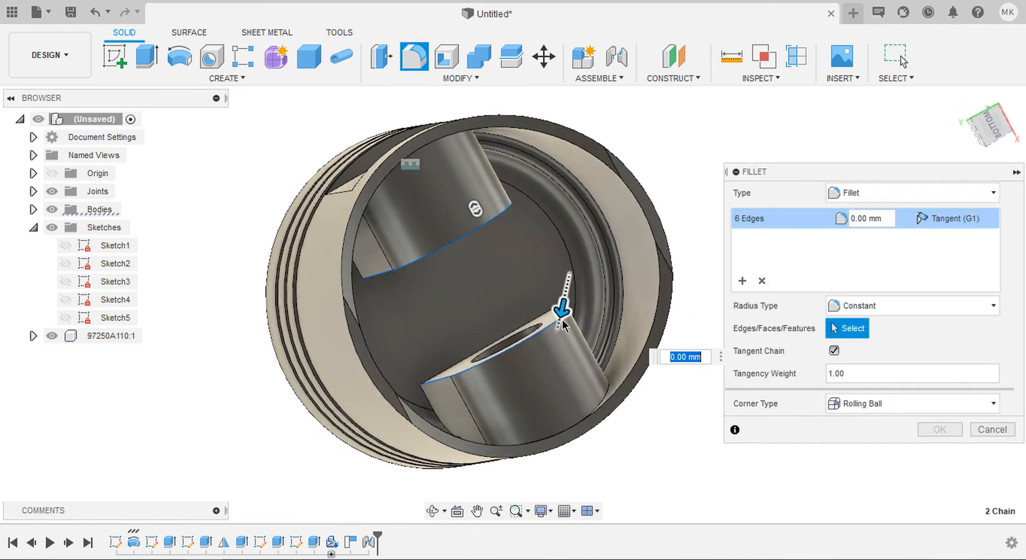
{"action": "left_click_drag", "start_coordinate": [561, 310], "coordinate": [561, 314]}
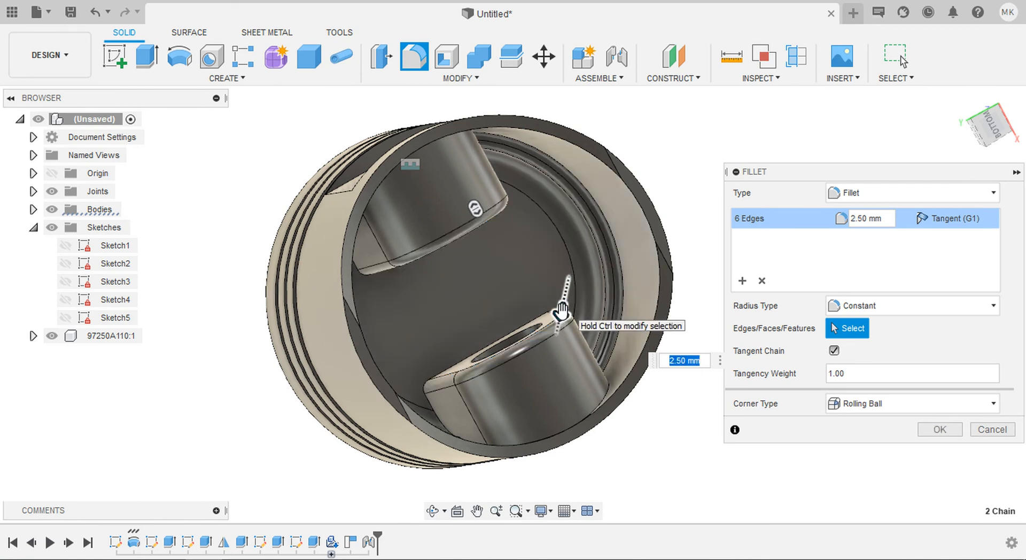
{"action": "key", "text": "Return"}
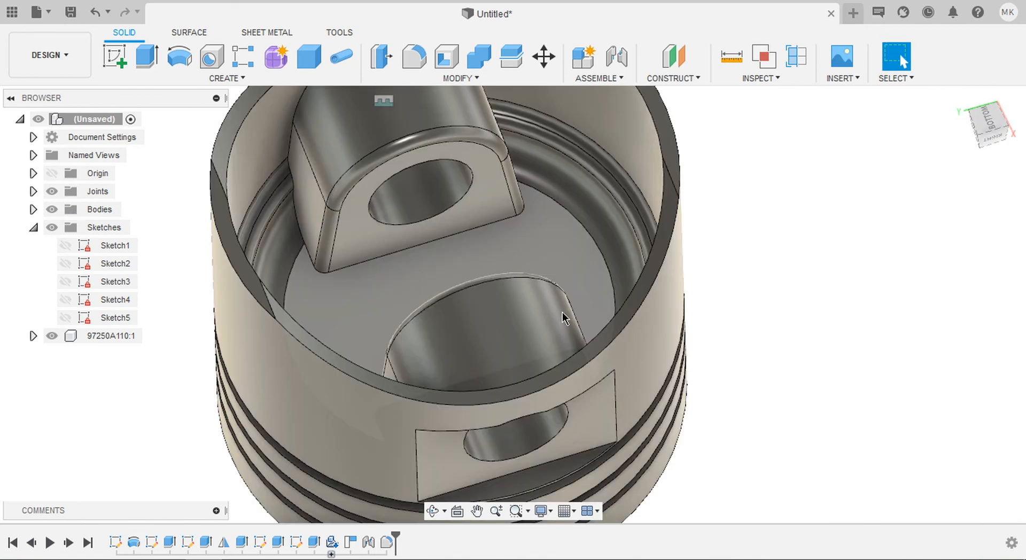
Step: Fillet the base edges where both pin bosses meet the piston's inner surfaces with a 2.5 mm radius
{"action": "key", "text": "f"}
{"action": "left_click", "coordinate": [430, 261]}
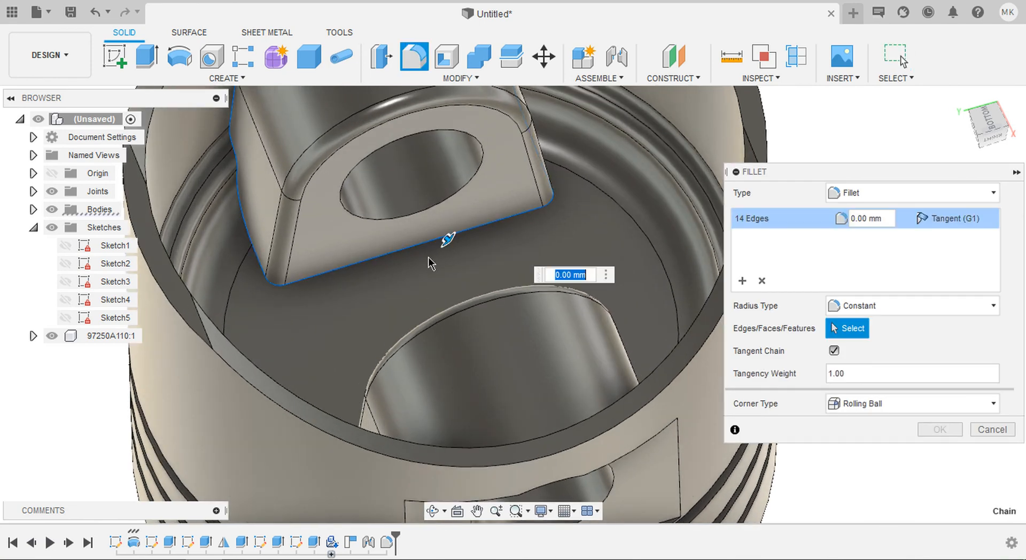
{"action": "middle_click_drag", "start_coordinate": [429, 258], "coordinate": [426, 256], "text": "shift"}
{"action": "left_click_drag", "start_coordinate": [426, 256], "coordinate": [430, 262]}
{"action": "scroll", "coordinate": [430, 262], "scroll_direction": "down", "scroll_amount": 2}
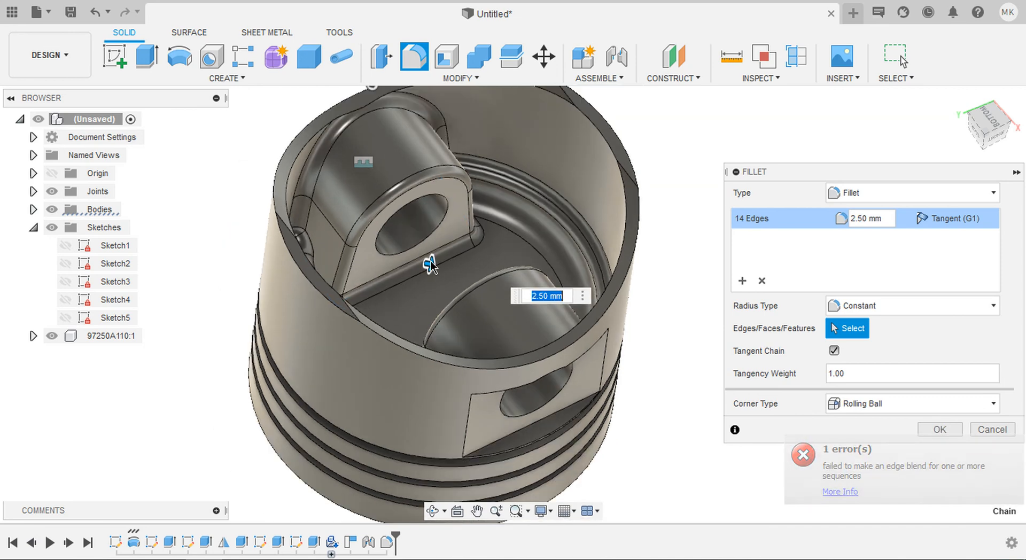
{"action": "middle_click_drag", "start_coordinate": [439, 271], "coordinate": [489, 298], "text": "shift"}
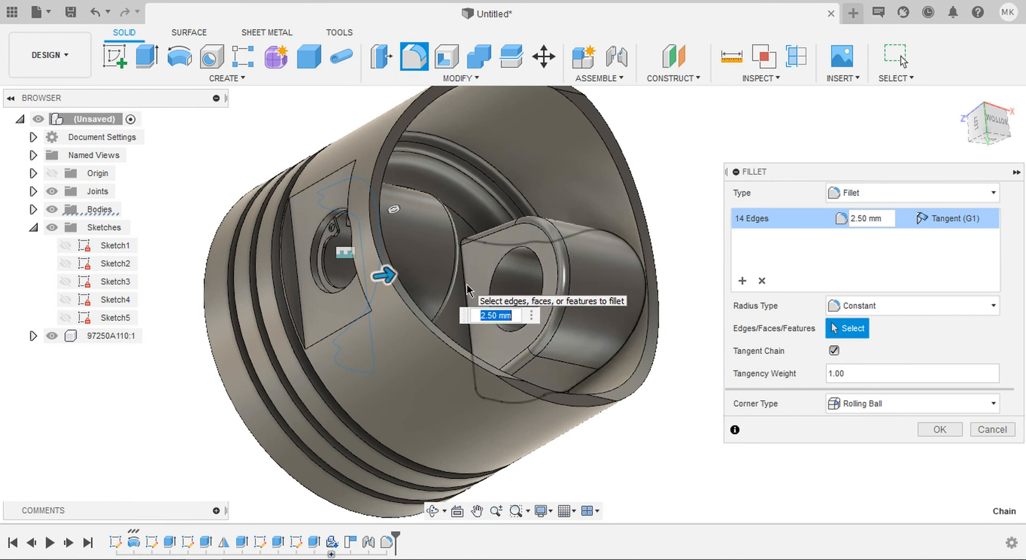
{"action": "left_click", "coordinate": [468, 287]}
{"action": "mouse_move", "coordinate": [467, 287]}
{"action": "middle_mouse_down", "text": "shift"}
{"action": "mouse_move", "coordinate": [499, 339]}
{"action": "mouse_move", "coordinate": [496, 305]}
{"action": "mouse_move", "coordinate": [486, 343]}
{"action": "mouse_move", "coordinate": [492, 292]}
{"action": "middle_mouse_up", "text": "shift"}
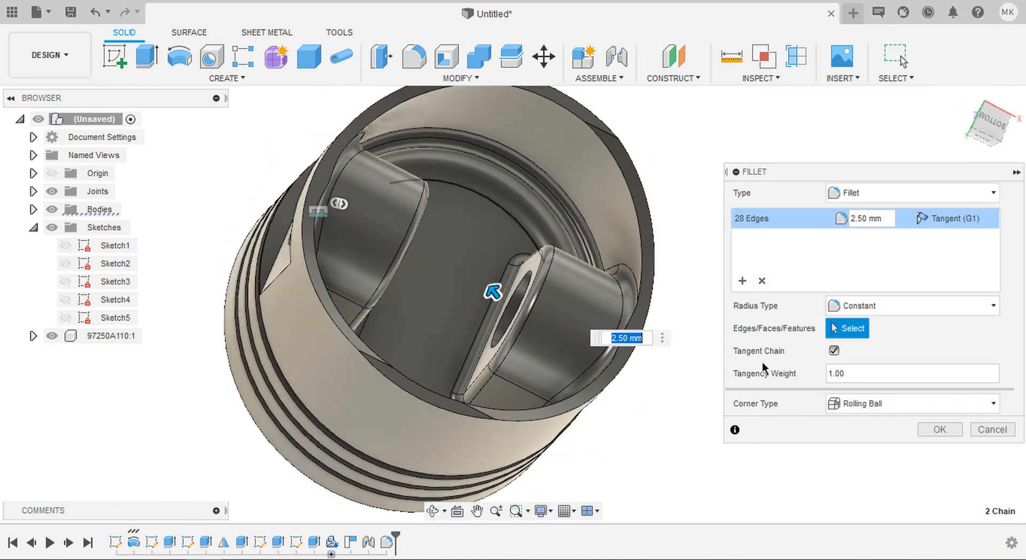
{"action": "left_click", "coordinate": [939, 429]}
Step: Return the model to its home view and save the design as "Deisel engine piston"
{"action": "middle_click_drag", "start_coordinate": [935, 425], "coordinate": [676, 263], "text": "shift"}
{"action": "scroll", "coordinate": [677, 265], "scroll_direction": "down", "scroll_amount": 3}
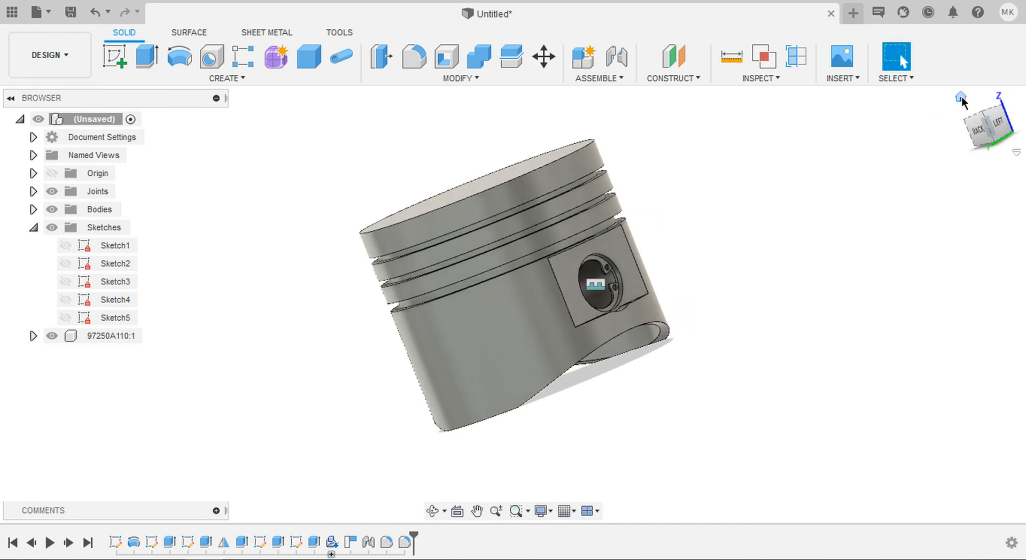
{"action": "key", "text": "ctrl+s"}
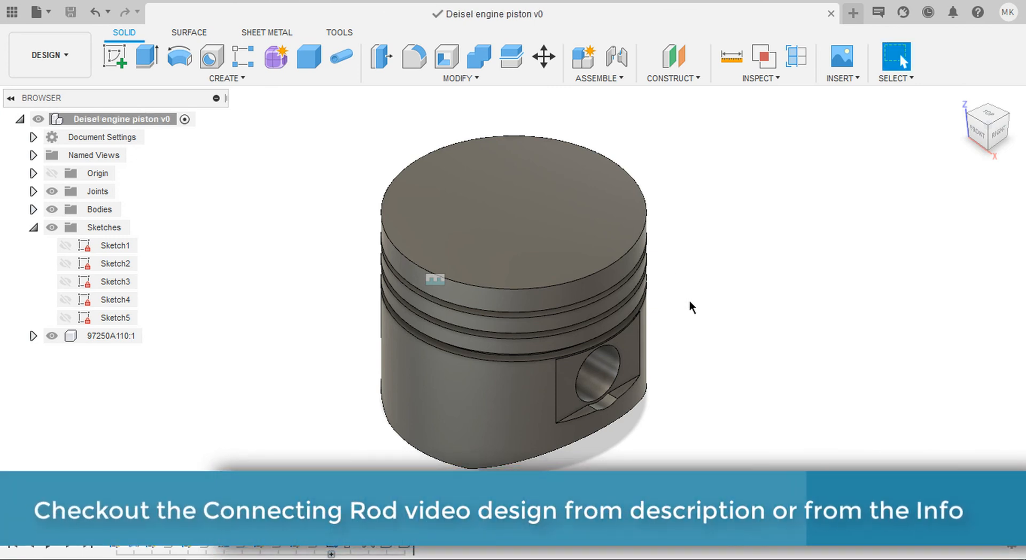
Step: Examine the finished piston from several sides, including the circlip's seat in the pin-hole groove
{"action": "scroll", "coordinate": [689, 300], "scroll_direction": "down", "scroll_amount": 10, "text": "shift"}
{"action": "middle_click_drag", "start_coordinate": [689, 300], "coordinate": [623, 171], "text": "shift"}
{"action": "middle_click_drag", "start_coordinate": [520, 344], "coordinate": [573, 406], "text": "shift"}
{"action": "scroll", "coordinate": [573, 406], "scroll_direction": "up", "scroll_amount": 3}
{"action": "scroll", "coordinate": [573, 407], "scroll_direction": "up", "scroll_amount": 4}
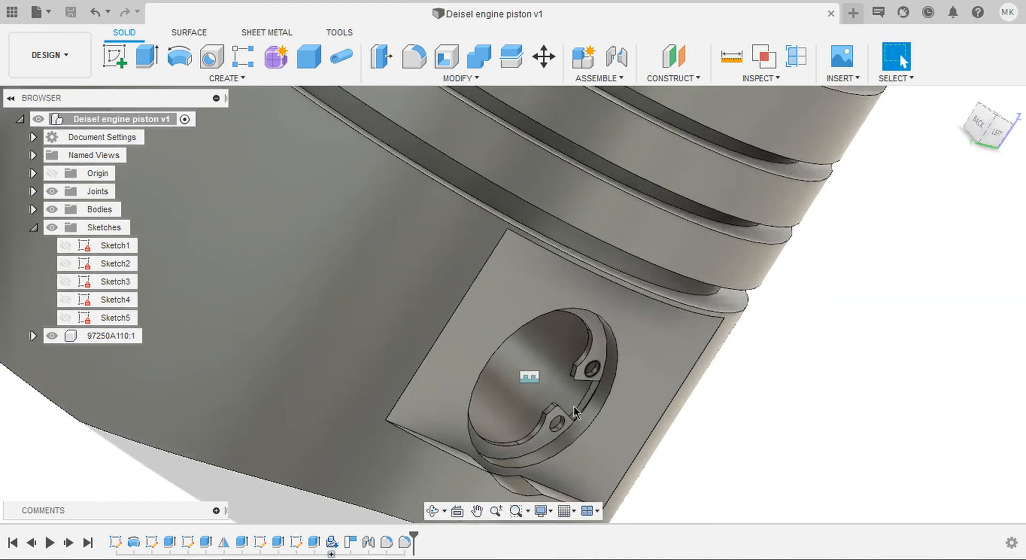
{"action": "scroll", "coordinate": [600, 415], "scroll_direction": "down", "scroll_amount": 3}
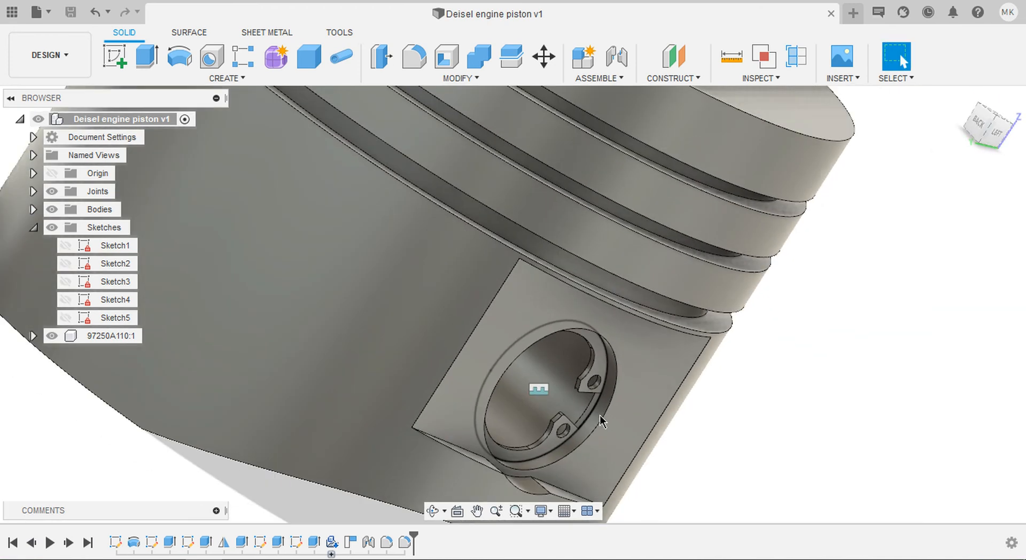
{"action": "middle_click_drag", "start_coordinate": [601, 415], "coordinate": [644, 409], "text": "shift"}
{"action": "middle_click_drag", "start_coordinate": [539, 423], "coordinate": [620, 294]}
{"action": "scroll", "coordinate": [636, 378], "scroll_direction": "down", "scroll_amount": 3}
{"action": "scroll", "coordinate": [636, 377], "scroll_direction": "down", "scroll_amount": 2}
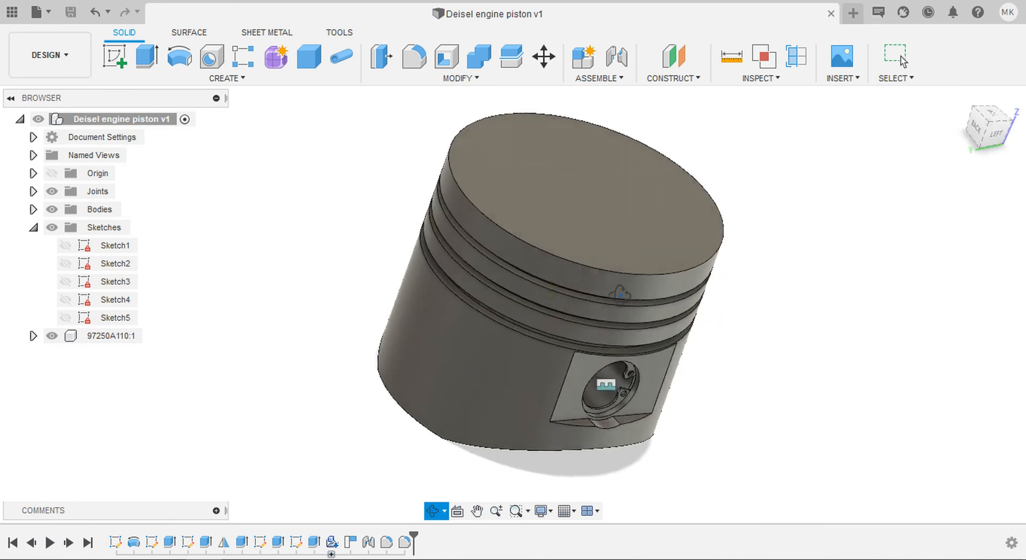